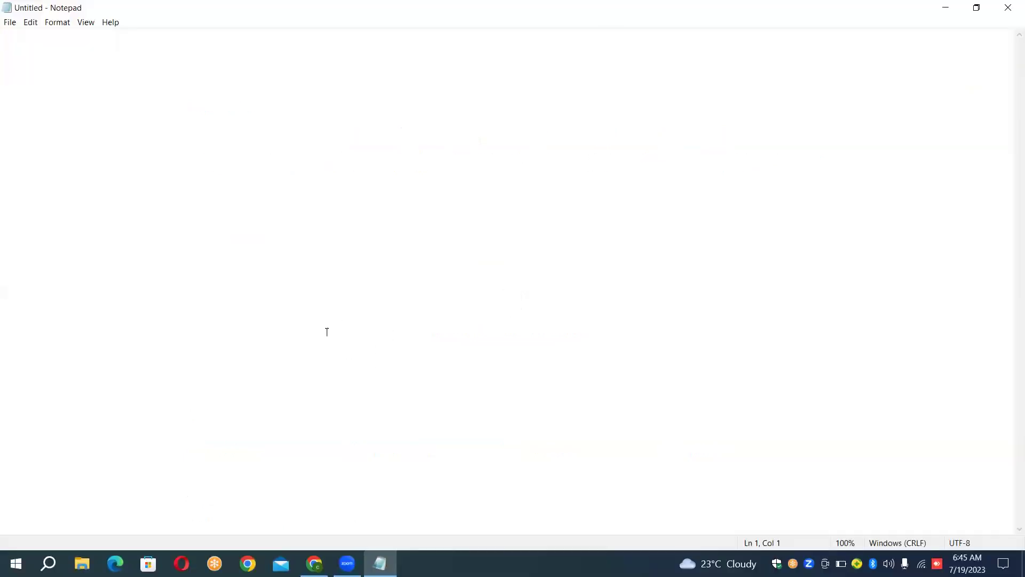
Step: Write the heading "Case Study :" on the fourth line of the empty note, followed by a blank line
{"action": "mouse_move", "coordinate": [347, 563]}
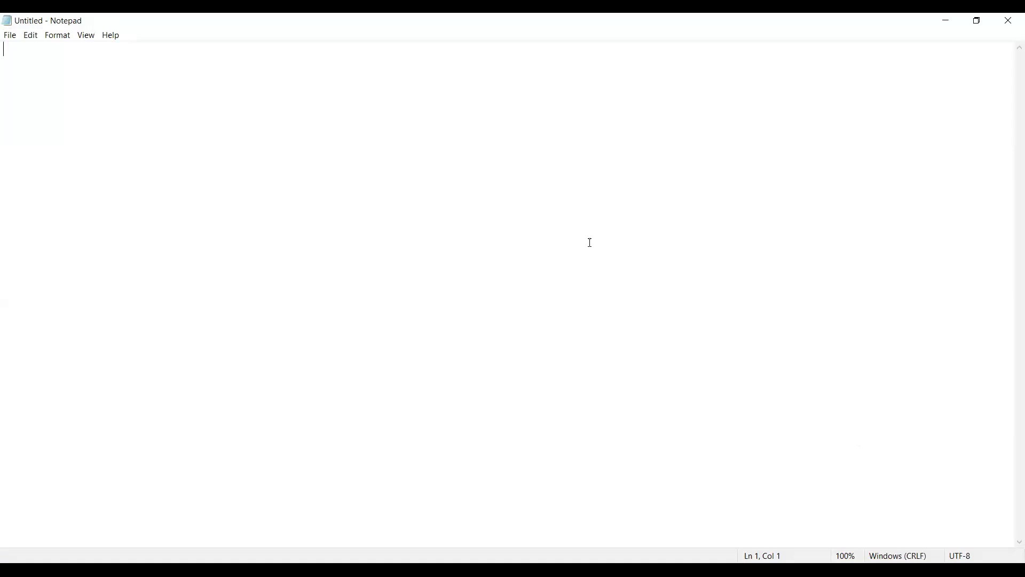
{"action": "key", "text": "Return"}
{"action": "type", "text": "Case Stusy"}
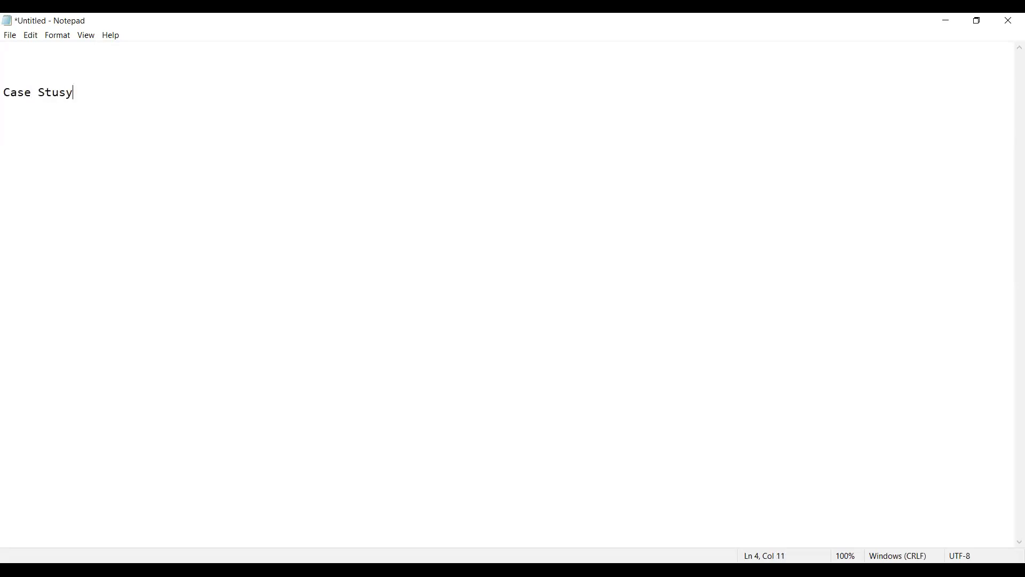
{"action": "key", "text": "BackSpace"}
{"action": "key", "text": "BackSpace"}
{"action": "key", "text": "BackSpace"}
{"action": "type", "text": "udy"}
{"action": "key", "text": "Return"}
{"action": "key", "text": "Return"}
Step: Add the line "Title : Parameters at Linked Service Level", aligning its colon with the heading's, and place a row of dashes beneath it
{"action": "type", "text": "Tit"}
{"action": "type", "text": "le      : "}
{"action": "type", "text": "Li"}
{"action": "key", "text": "BackSpace"}
{"action": "key", "text": "BackSpace"}
{"action": "type", "text": "Parameters"}
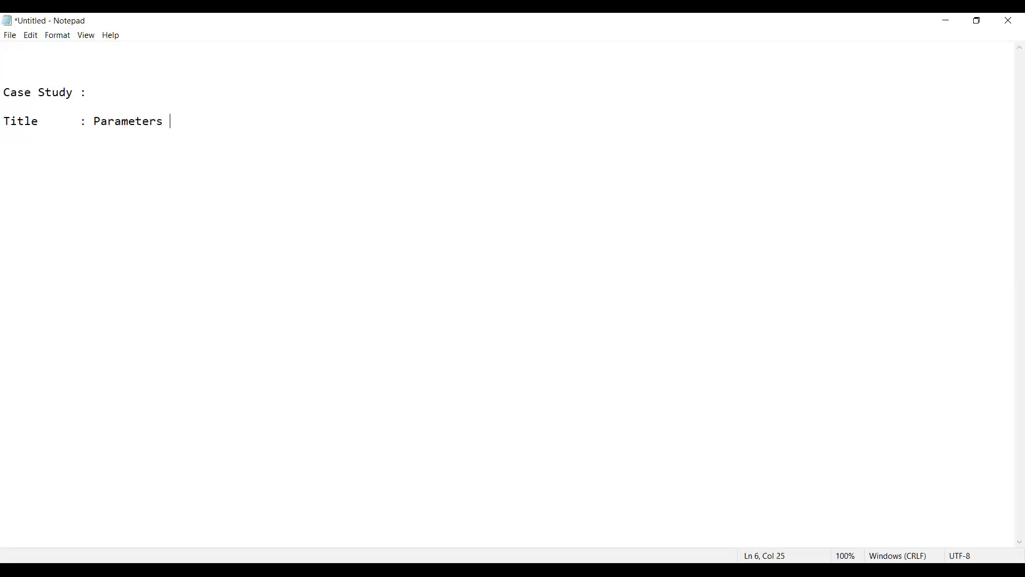
{"action": "type", "text": " at Linked Service L"}
{"action": "type", "text": "el"}
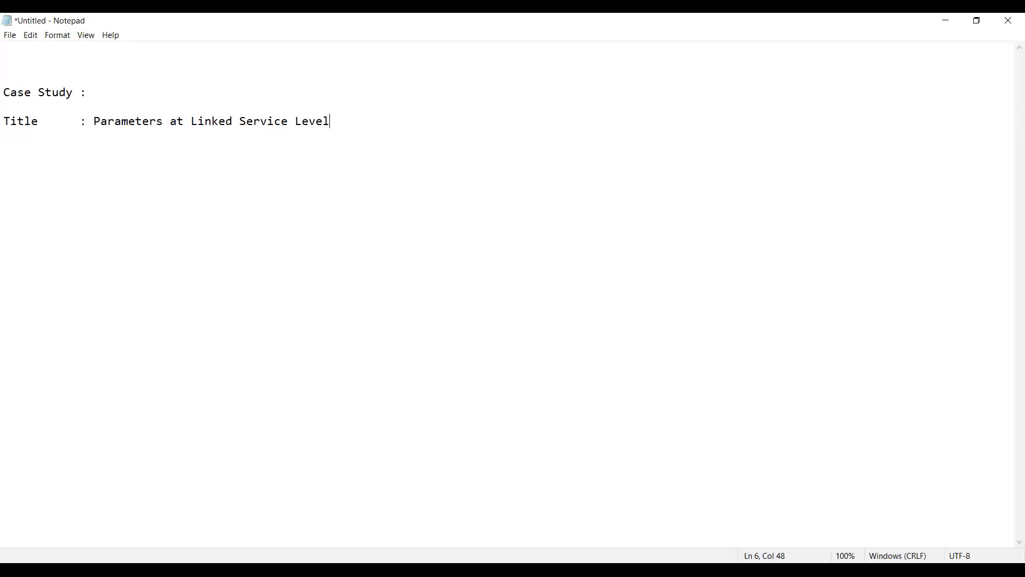
{"action": "key", "text": "Return"}
{"action": "key", "text": "Return"}
{"action": "type", "text": "-----------------------------------------------"}
{"action": "key", "text": "Return"}
Step: Begin the definition below the dashed row with "Parameters is a shortcut which is used to"
{"action": "type", "text": "Parameters is a shor"}
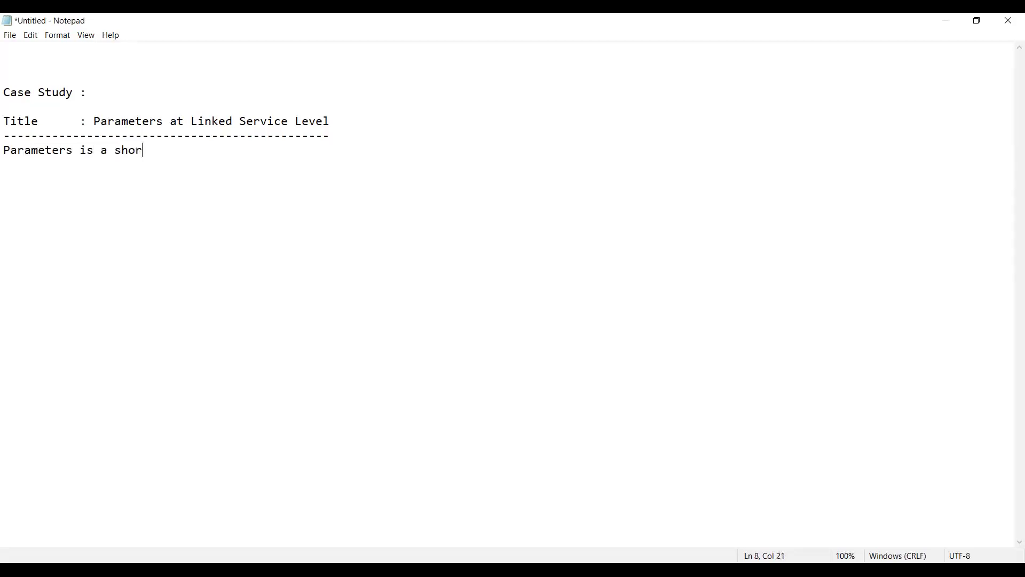
{"action": "type", "text": "tci"}
{"action": "key", "text": "BackSpace"}
{"action": "type", "text": "ut whci"}
{"action": "key", "text": "BackSpace"}
{"action": "key", "text": "BackSpace"}
{"action": "type", "text": "ich"}
{"action": "type", "text": " isn"}
{"action": "key", "text": "BackSpace"}
{"action": "type", "text": "used to"}
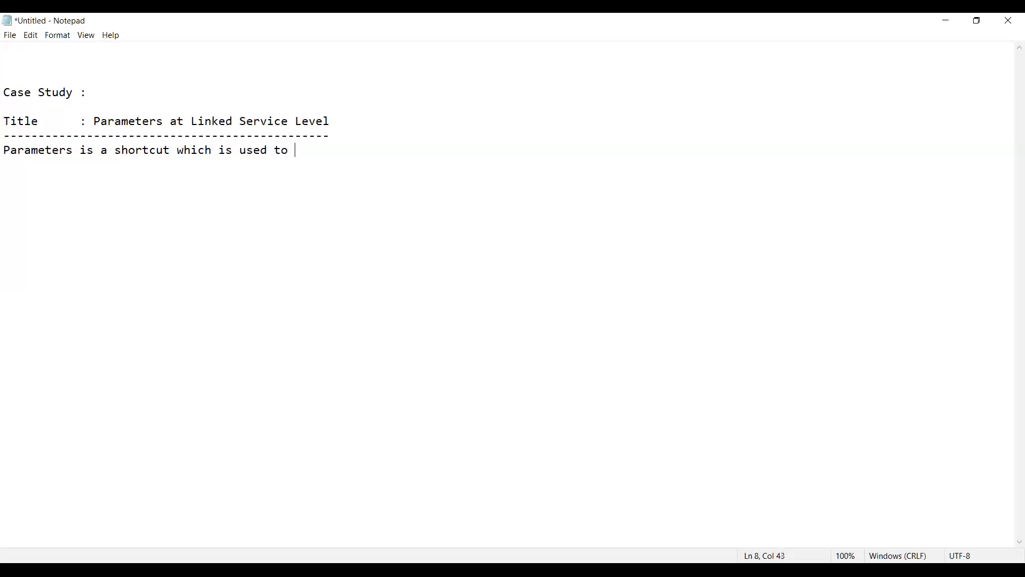
{"action": "type", "text": " create"}
{"action": "key", "text": "Return"}
{"action": "key", "text": "BackSpace"}
{"action": "key", "text": "BackSpace"}
{"action": "key", "text": "shift+Left"}
{"action": "key", "text": "shift+Left"}
{"action": "key", "text": "shift+Left"}
{"action": "key", "text": "shift+Left"}
{"action": "key", "text": "shift+Left"}
{"action": "key", "text": "shift+Left"}
{"action": "key", "text": "shift+Left"}
{"action": "key", "text": "shift+Left"}
{"action": "key", "text": "shift+Right"}
{"action": "key", "text": "shift+Right"}
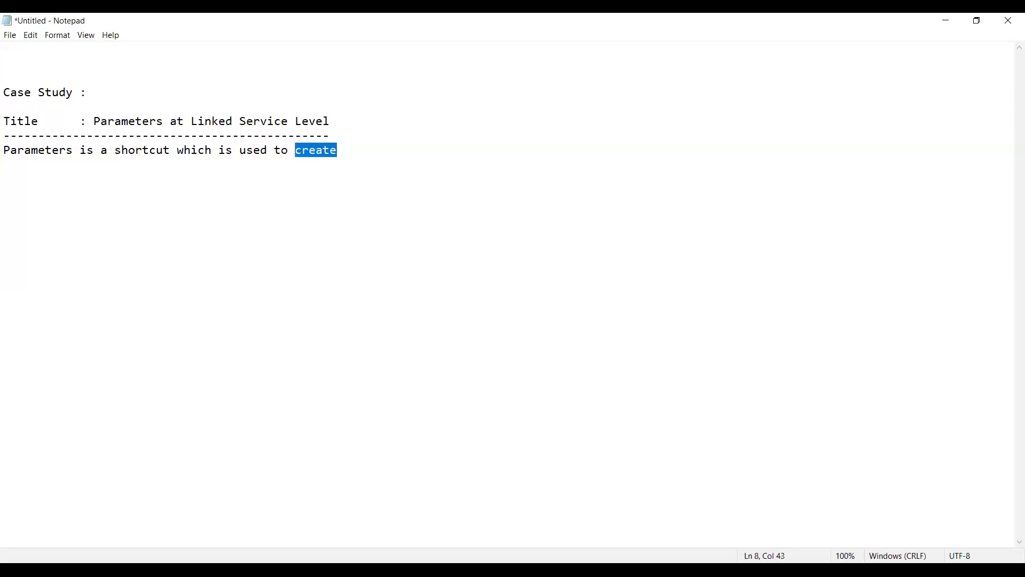
{"action": "key", "text": "BackSpace"}
Step: Continue the definition with "store", and on the following line "a value needed and can return the same when required"
{"action": "type", "text": "store"}
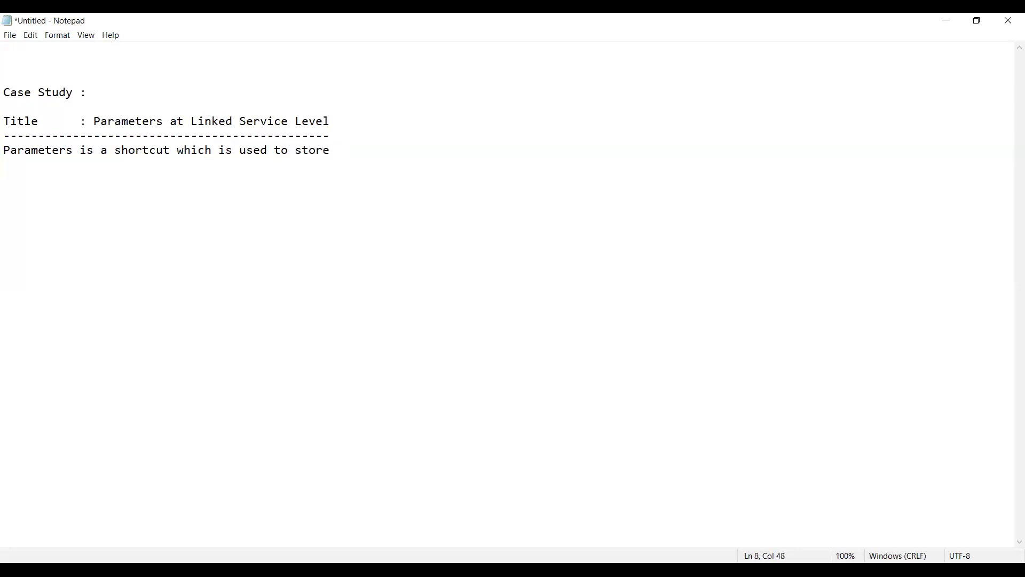
{"action": "key", "text": "Return"}
{"action": "type", "text": "a value n"}
{"action": "type", "text": "eeded"}
{"action": "type", "text": "and can re"}
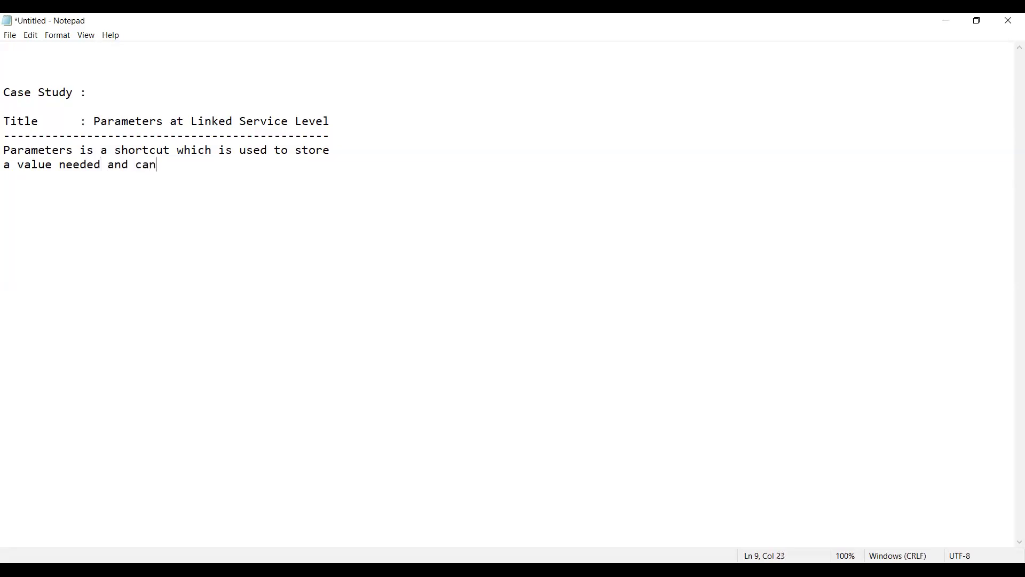
{"action": "type", "text": "turn the same when "}
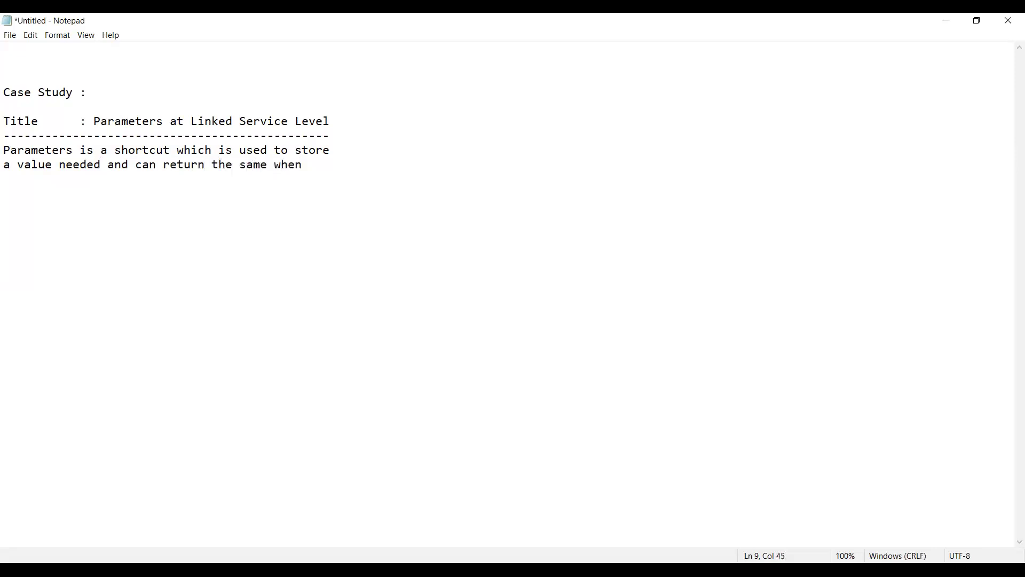
{"action": "type", "text": "required"}
{"action": "key", "text": "Return"}
Step: After a blank line, add "where the value remains un-changed before and after" and "the pipeline run." on two lines
{"action": "type", "text": "wher"}
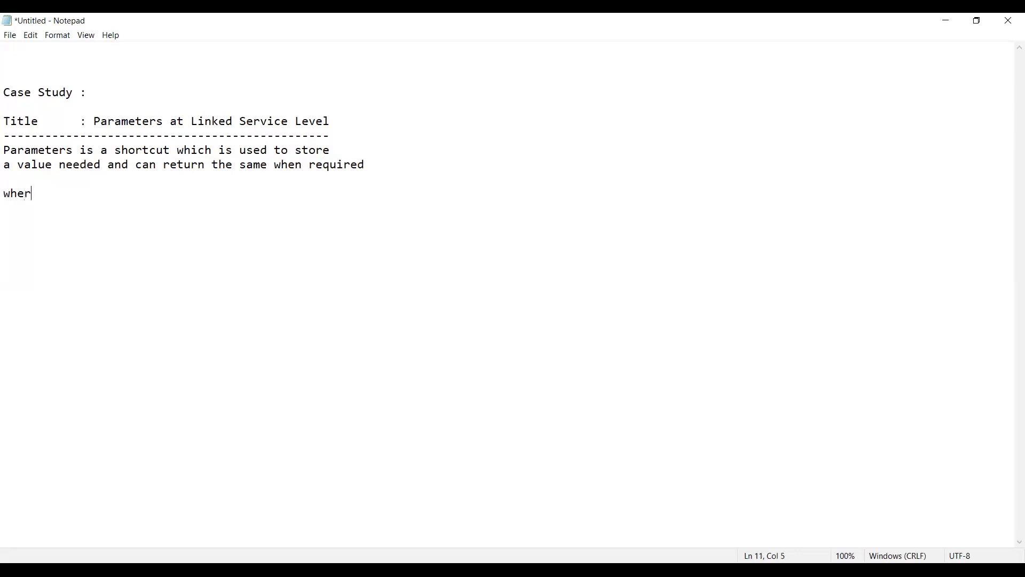
{"action": "type", "text": "e the value remains "}
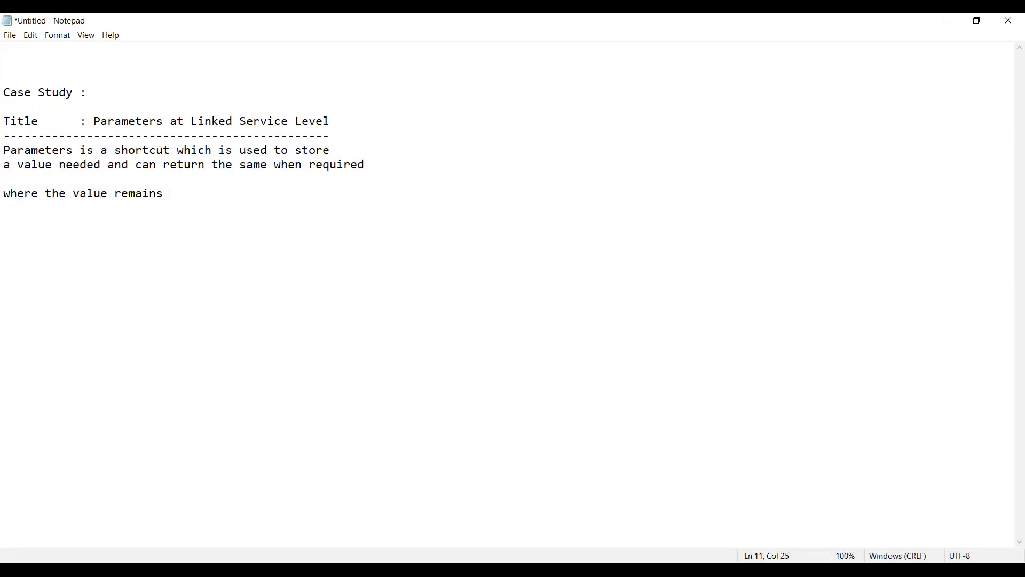
{"action": "type", "text": "un-changed before a"}
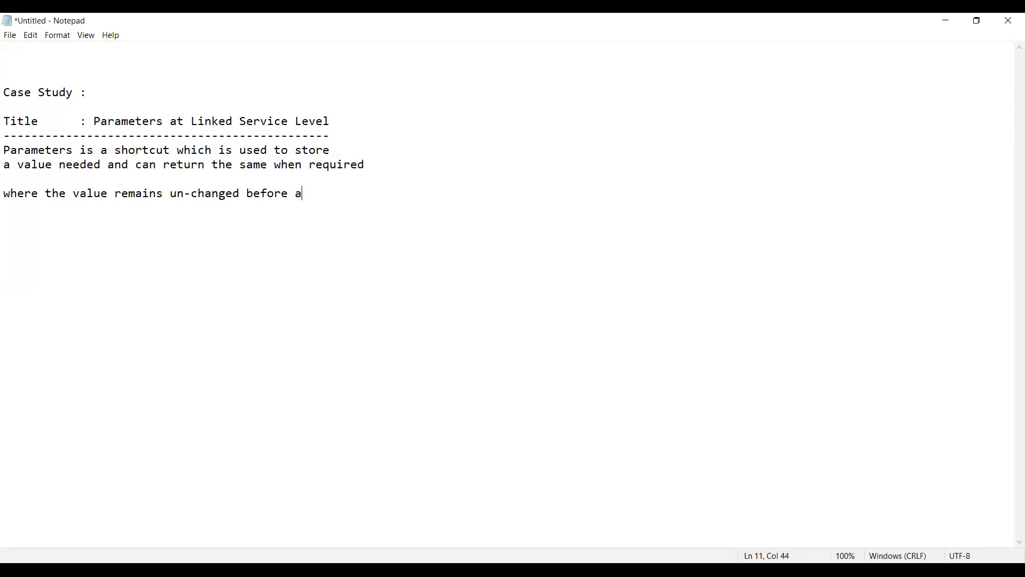
{"action": "type", "text": "nd after"}
{"action": "key", "text": "Return"}
{"action": "type", "text": "the pipeli"}
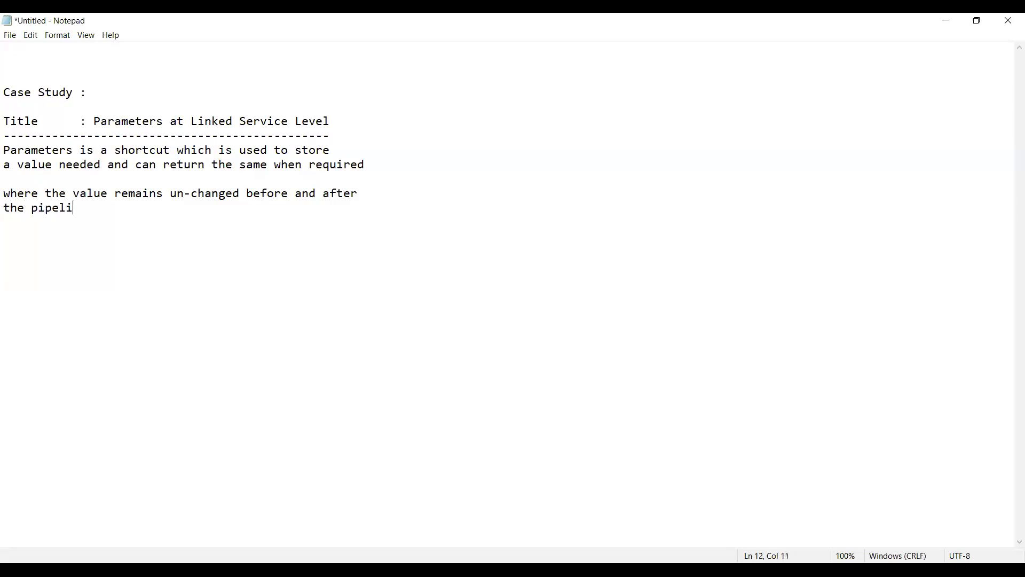
{"action": "type", "text": "ne run."}
Step: Add a dashed separator below the definition and lengthen the dashed row under the title to match its width
{"action": "key", "text": "Return"}
{"action": "type", "text": "-----------------------------------------------------"}
{"action": "key", "text": "Up"}
{"action": "key", "text": "Up"}
{"action": "key", "text": "Up"}
{"action": "key", "text": "Up"}
{"action": "key", "text": "Up"}
{"action": "key", "text": "Up"}
{"action": "key", "text": "Up"}
{"action": "key", "text": "ctrl+End"}
Step: Write the line "Parameters are classified into three types:" below the second separator
{"action": "type", "text": "Parameters are "}
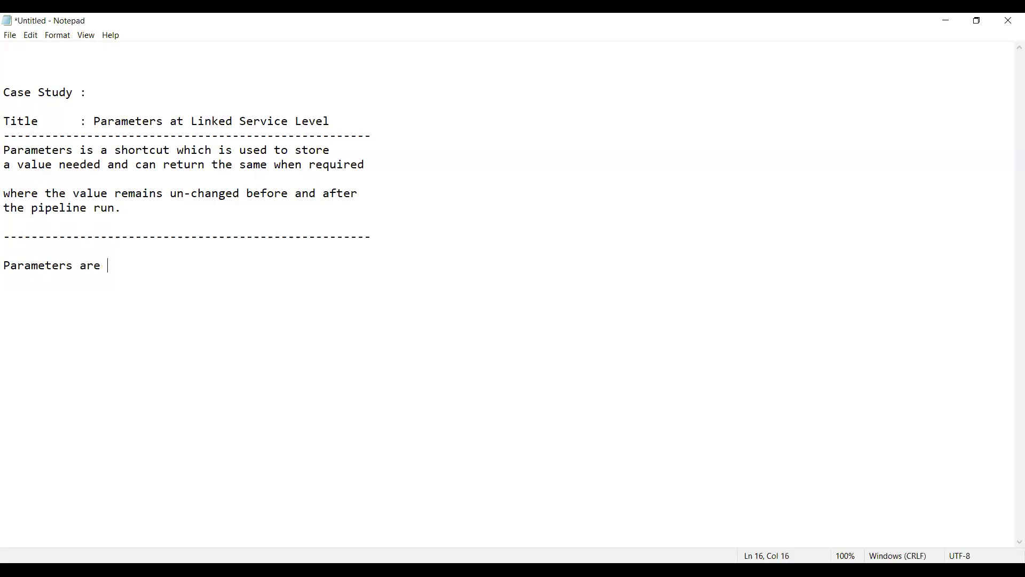
{"action": "type", "text": "classified into thre"}
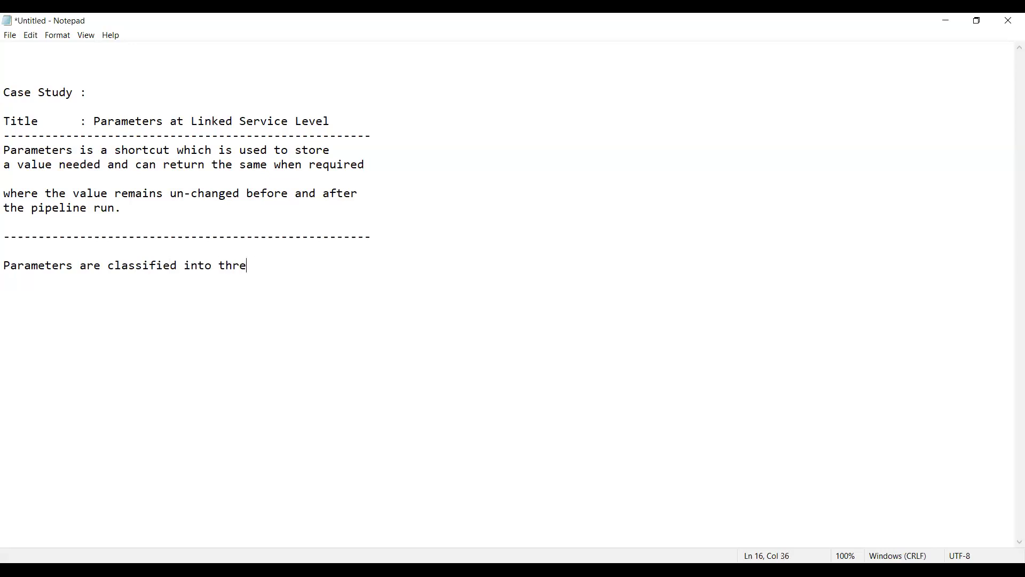
{"action": "type", "text": "e typ"}
{"action": "key", "text": "BackSpace"}
{"action": "type", "text": "pes:"}
{"action": "key", "text": "Return"}
{"action": "key", "text": "Return"}
Step: List "1.Linked Service Parameters", "2.Dataset Parameters" and "3.Pipeline Paramters" on separate lines with blank lines between them
{"action": "type", "text": "1."}
{"action": "type", "text": "nked Ser"}
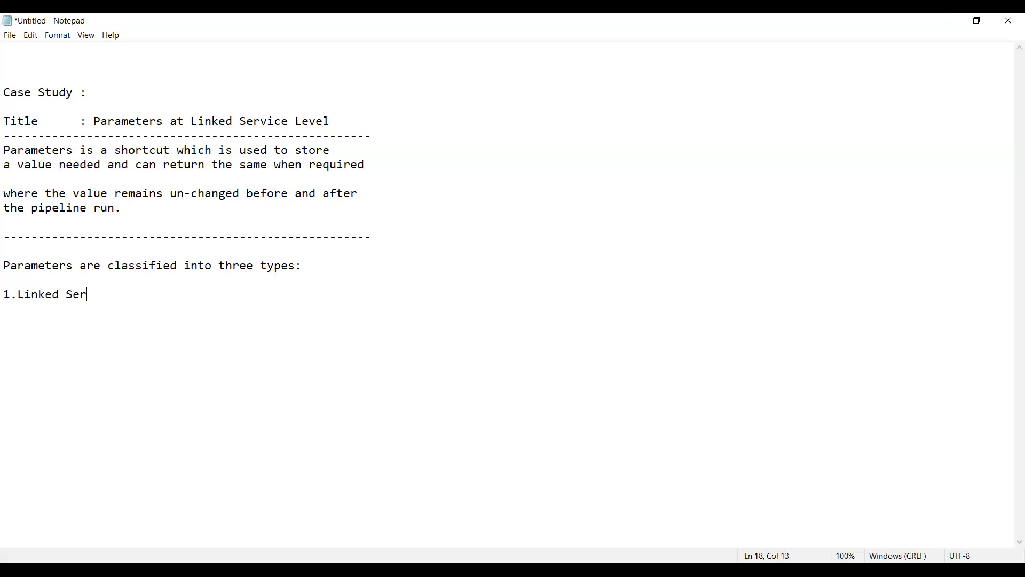
{"action": "type", "text": "vice Parameters"}
{"action": "key", "text": "Return"}
{"action": "key", "text": "Return"}
{"action": "type", "text": "2"}
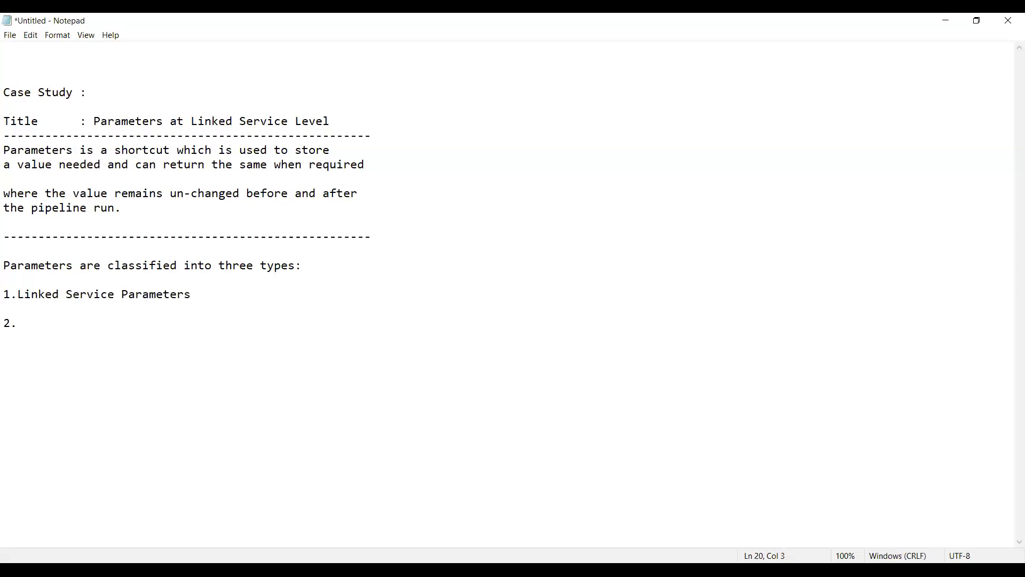
{"action": "type", "text": ".Datasets"}
{"action": "key", "text": "BackSpace"}
{"action": "type", "text": "Parameters"}
{"action": "key", "text": "Return"}
{"action": "key", "text": "Return"}
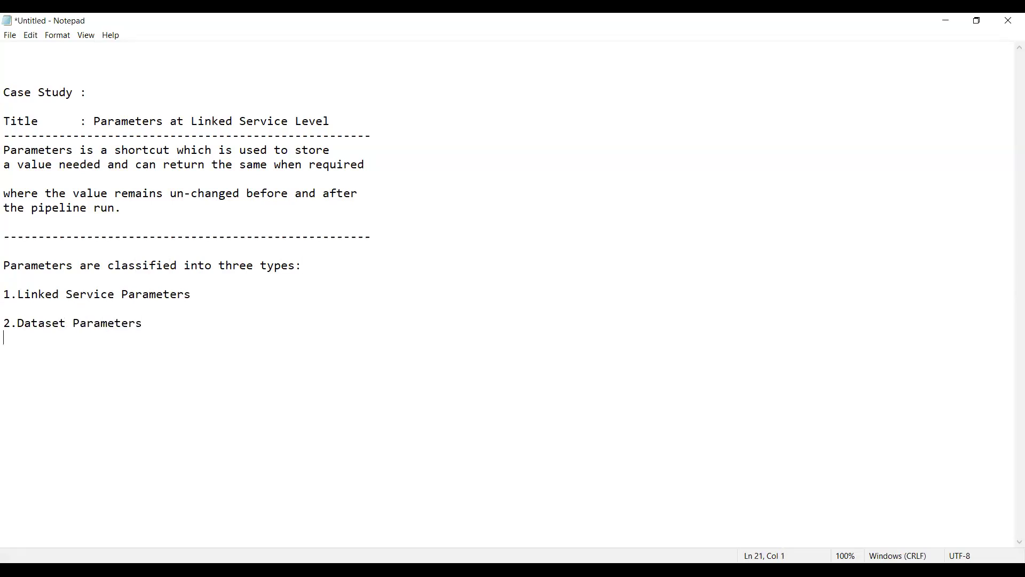
{"action": "type", "text": "3.Pipeline Paramters"}
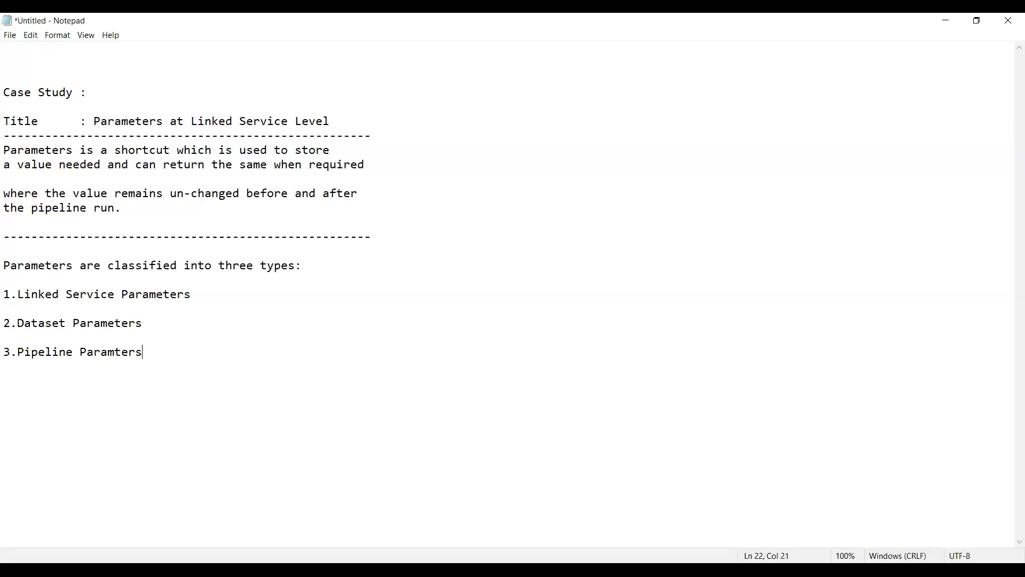
Step: Add a dashed separator under the list and copy "Linked Service Parameters" from the first item to the line below it
{"action": "key", "text": "Return"}
{"action": "type", "text": "-------------------------------------------------------"}
{"action": "key", "text": "Return"}
{"action": "key", "text": "Up"}
{"action": "key", "text": "Up"}
{"action": "key", "text": "shift+Right"}
{"action": "key", "text": "shift+Right"}
{"action": "key", "text": "shift+Right"}
{"action": "key", "text": "shift+Right"}
{"action": "key", "text": "shift+Right"}
{"action": "key", "text": "shift+Right"}
{"action": "key", "text": "shift+Right"}
{"action": "key", "text": "shift+Right"}
{"action": "key", "text": "shift+Right"}
{"action": "key", "text": "shift+Right"}
{"action": "key", "text": "shift+Right"}
{"action": "key", "text": "shift+Right"}
{"action": "key", "text": "shift+Right"}
{"action": "key", "text": "shift+Right"}
{"action": "key", "text": "shift+Right"}
{"action": "key", "text": "shift+Right"}
{"action": "key", "text": "shift+Right"}
{"action": "key", "text": "shift+Right"}
{"action": "key", "text": "shift+Right"}
{"action": "key", "text": "shift+Right"}
{"action": "key", "text": "ctrl+c"}
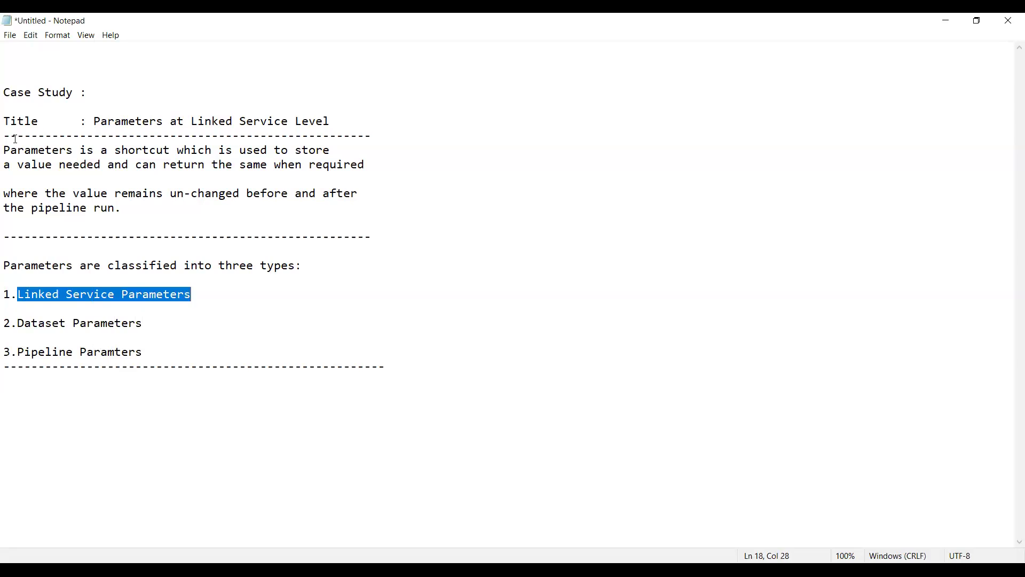
{"action": "key", "text": "Down"}
{"action": "key", "text": "Down"}
{"action": "key", "text": "Down"}
{"action": "key", "text": "Down"}
{"action": "key", "text": "Down"}
{"action": "key", "text": "Down"}
{"action": "key", "text": "ctrl+v"}
Step: Continue after the copied text with ": The linked service parameters", and on the following line "are used define the"
{"action": "type", "text": ": The"}
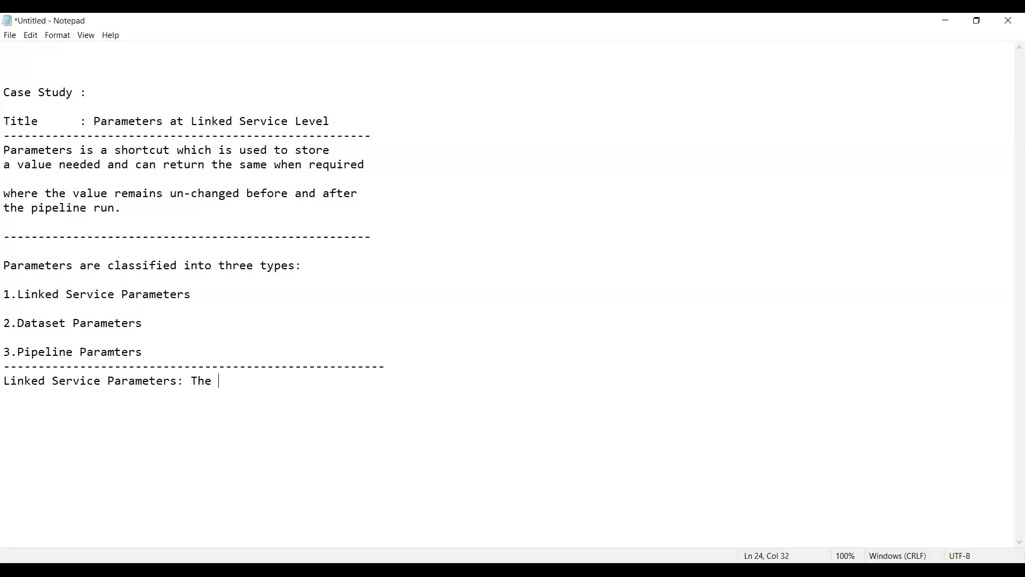
{"action": "type", "text": " linked service parame"}
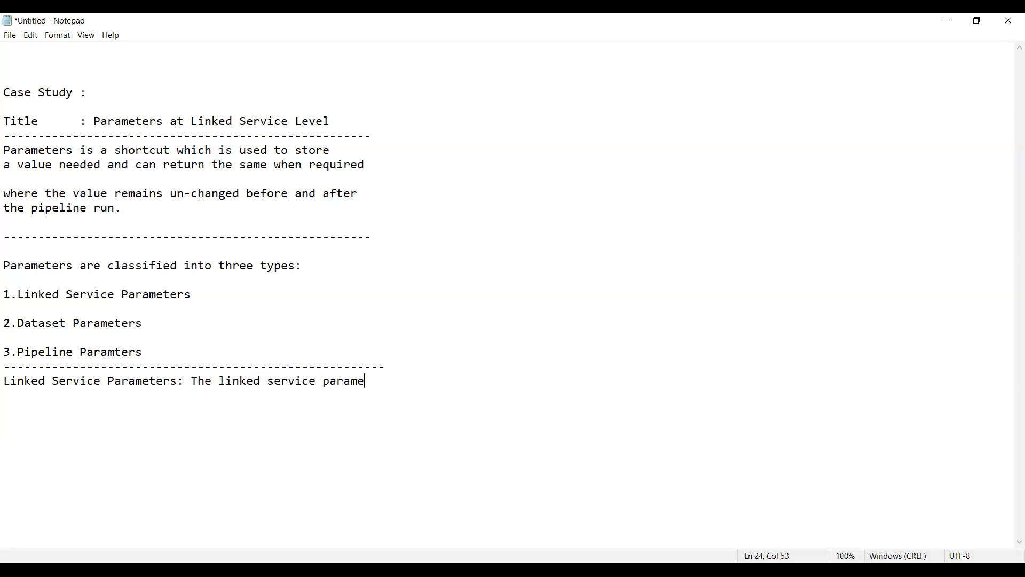
{"action": "type", "text": "ters "}
{"action": "type", "text": "are"}
{"action": "type", "text": " used "}
{"action": "type", "text": "define"}
{"action": "type", "text": " the"}
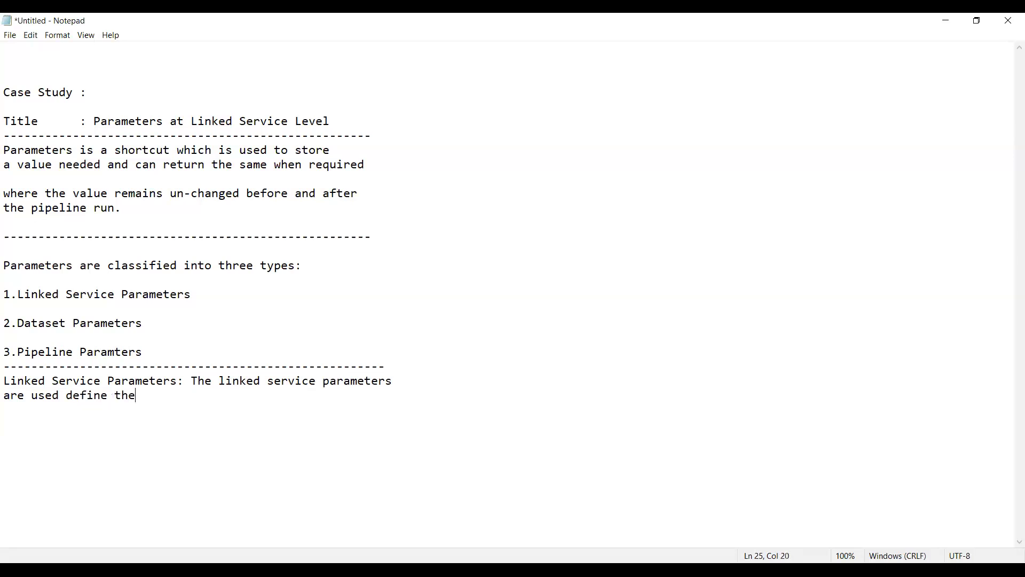
Step: Complete the linked service parameters sentence with "shortcuts at linked service level."
{"action": "type", "text": " shor"}
{"action": "type", "text": "tci"}
{"action": "type", "text": "ts"}
{"action": "key", "text": "BackSpace"}
{"action": "key", "text": "BackSpace"}
{"action": "key", "text": "BackSpace"}
{"action": "key", "text": "BackSpace"}
{"action": "type", "text": "us"}
{"action": "key", "text": "BackSpace"}
{"action": "key", "text": "BackSpace"}
{"action": "type", "text": "ts at"}
{"action": "type", "text": "linked"}
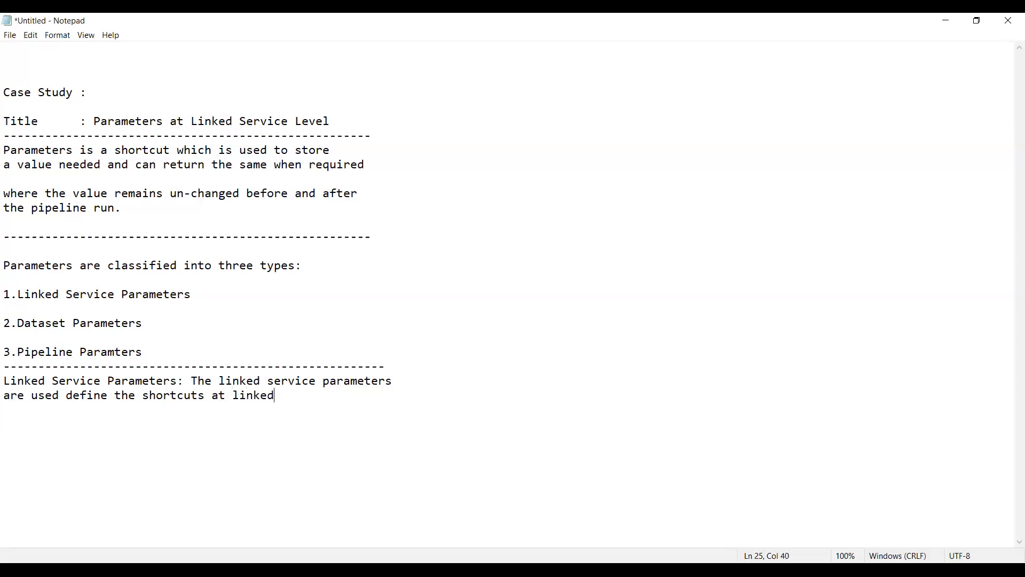
{"action": "type", "text": " service level."}
Step: Add another dashed separator and, below it, the heading "Specifications:" underlined with a short row of dashes
{"action": "key", "text": "Return"}
{"action": "type", "text": "---------------------------------------------------------"}
{"action": "key", "text": "BackSpace"}
{"action": "type", "text": "Speci"}
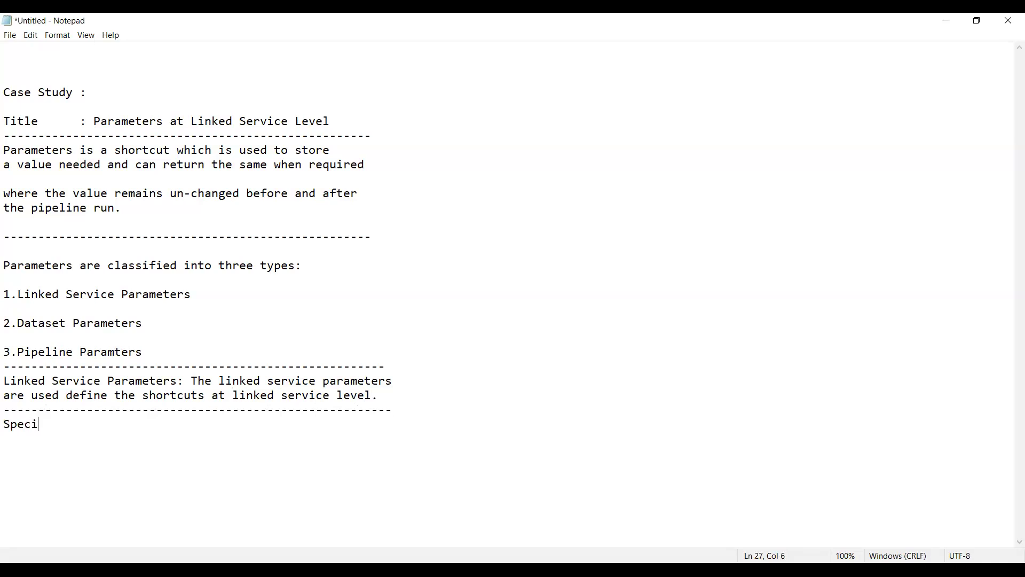
{"action": "type", "text": "fications: "}
{"action": "type", "text": "-------------- "}
Step: Add the line "Source Data Storage : Azure Blob Storage" under the Specifications heading
{"action": "type", "text": "Source"}
{"action": "type", "text": " Data "}
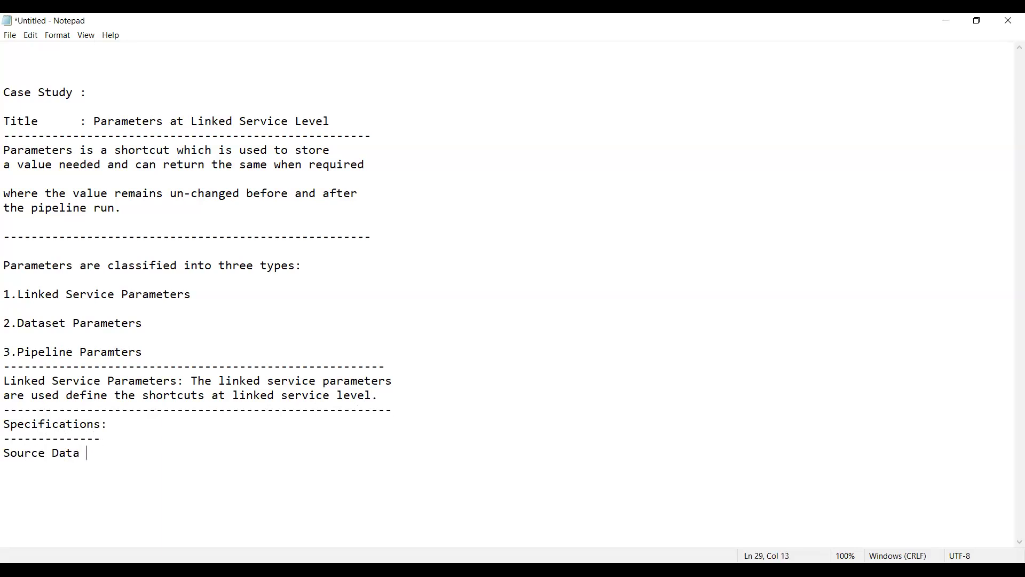
{"action": "type", "text": "Storage : Azure Blob "}
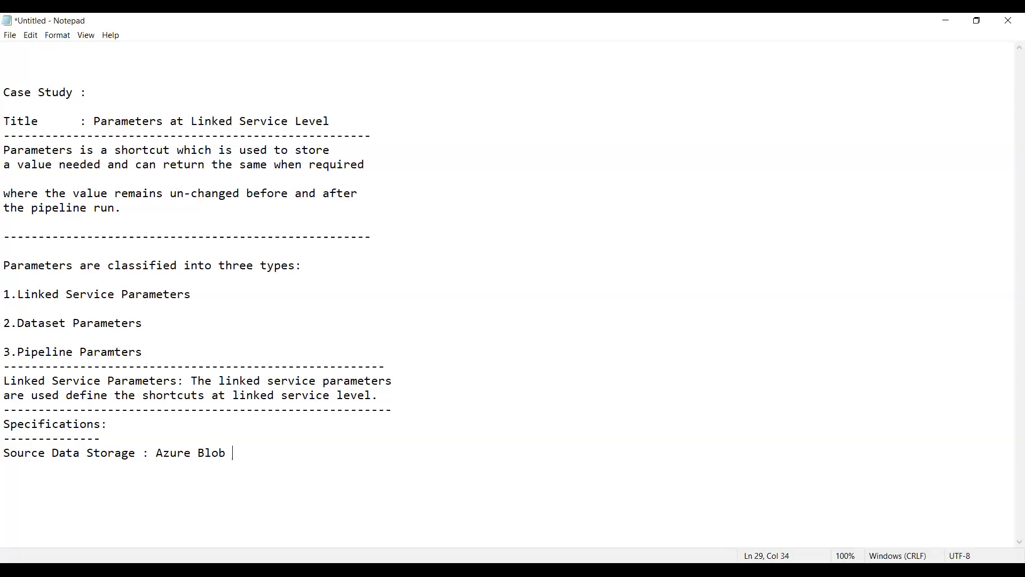
{"action": "type", "text": "Storage"}
Step: Replace "Blob Storage" with "SQL Database" in the source data storage line
{"action": "key", "text": "shift+Left"}
{"action": "key", "text": "shift+Left"}
{"action": "key", "text": "shift+Left"}
{"action": "key", "text": "shift+Left"}
{"action": "key", "text": "shift+Left"}
{"action": "key", "text": "shift+Left"}
{"action": "key", "text": "shift+Left"}
{"action": "key", "text": "shift+Left"}
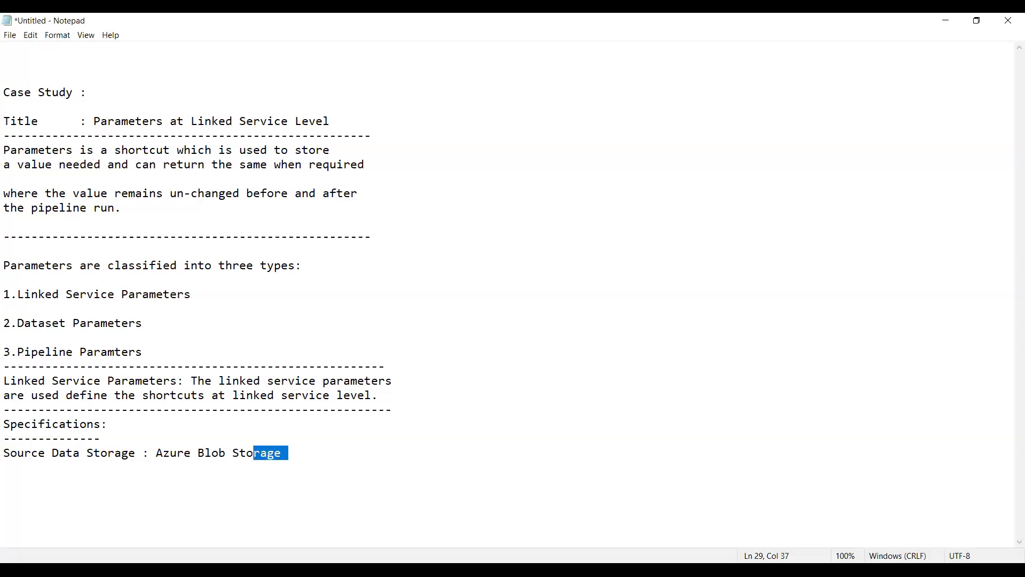
{"action": "key", "text": "shift+Left"}
{"action": "key", "text": "shift+Left"}
{"action": "key", "text": "shift+Left"}
{"action": "key", "text": "shift+Left"}
{"action": "key", "text": "shift+Left"}
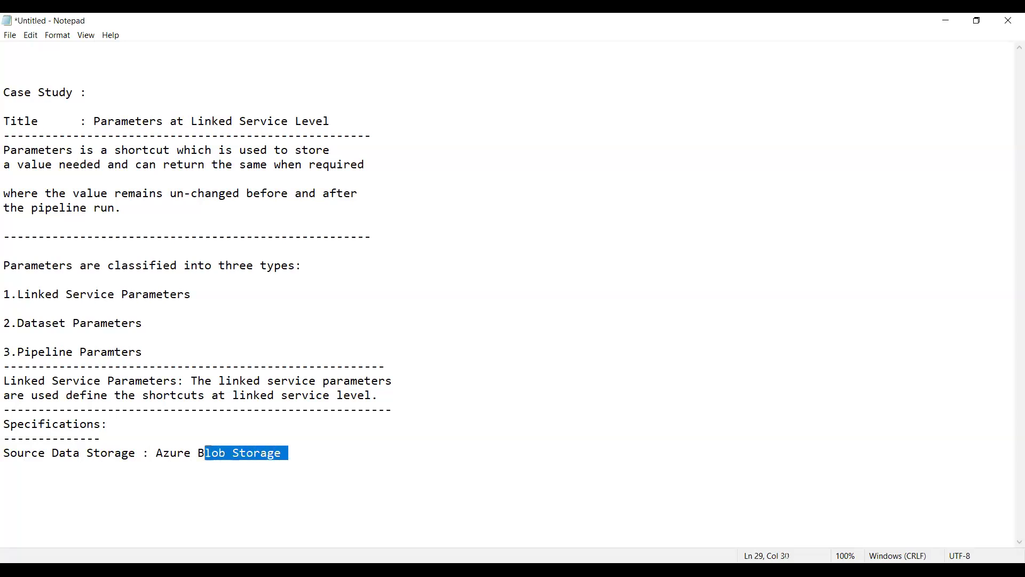
{"action": "key", "text": "BackSpace"}
{"action": "type", "text": "SQ"}
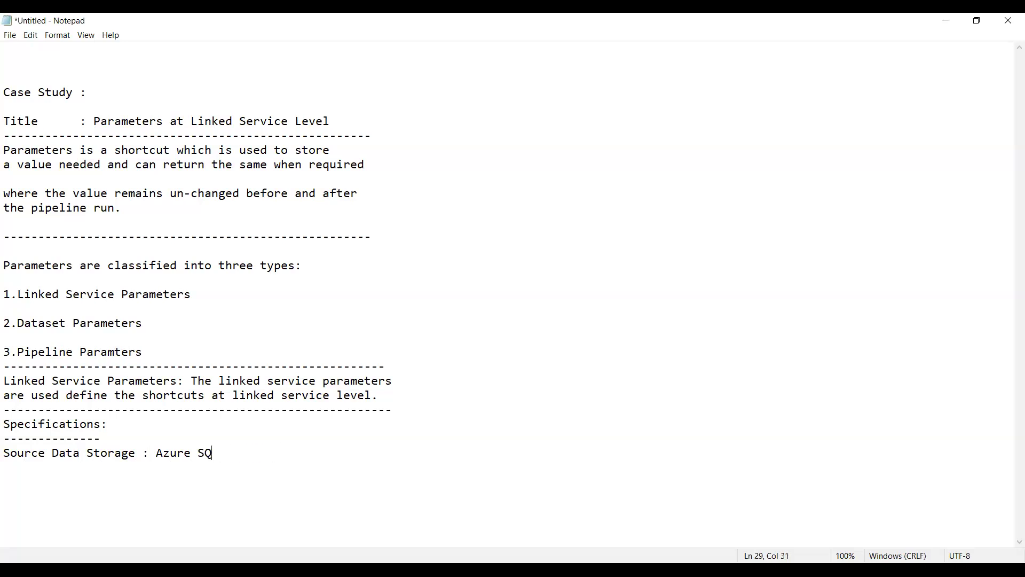
{"action": "type", "text": "L Database"}
Step: Add an indented "Table :" label for the source and, below it, the line "Sink Data Storage : Azure SQL Database"
{"action": "key", "text": "Return"}
{"action": "key", "text": "Return"}
{"action": "type", "text": "Table"}
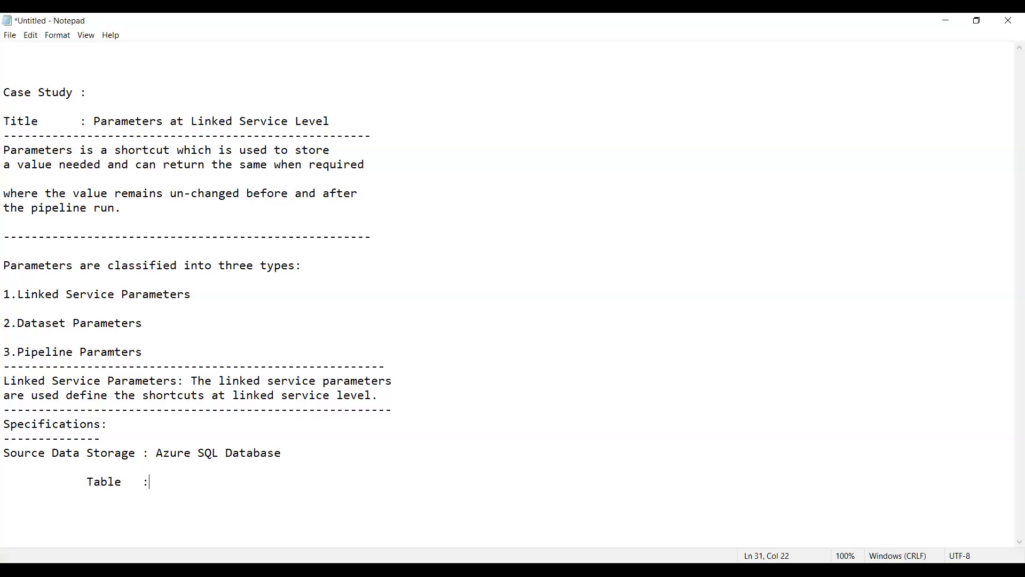
{"action": "key", "text": "Return"}
{"action": "key", "text": "Return"}
{"action": "type", "text": "Sink Data Storage"}
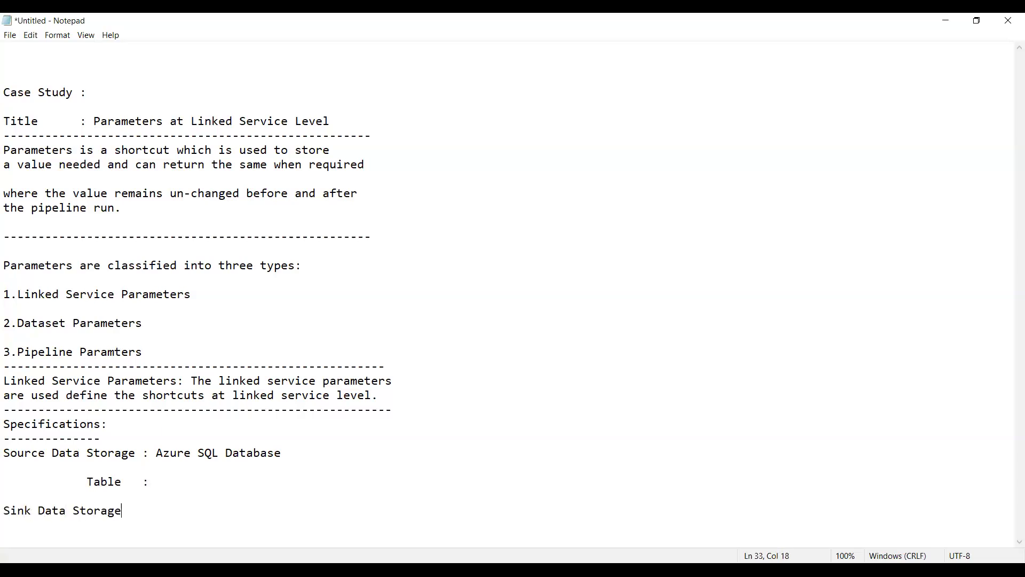
{"action": "type", "text": "   : Azure SQL Database"}
Step: Add an indented "Table :" label under the sink data storage line, followed by blank lines
{"action": "key", "text": "Return"}
{"action": "key", "text": "Return"}
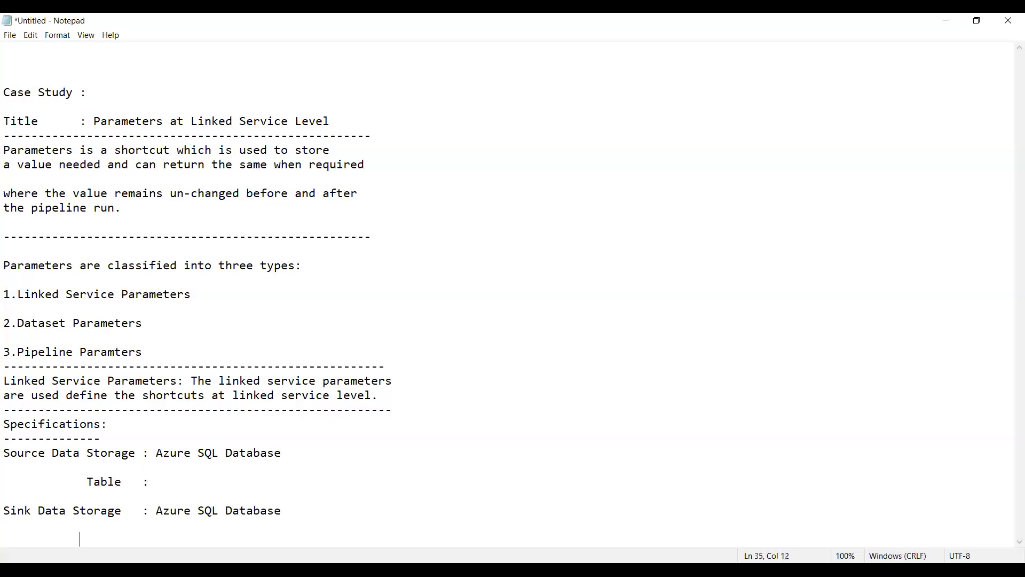
{"action": "type", "text": "Table"}
{"action": "key", "text": "Return"}
{"action": "key", "text": "Return"}
{"action": "key", "text": "Return"}
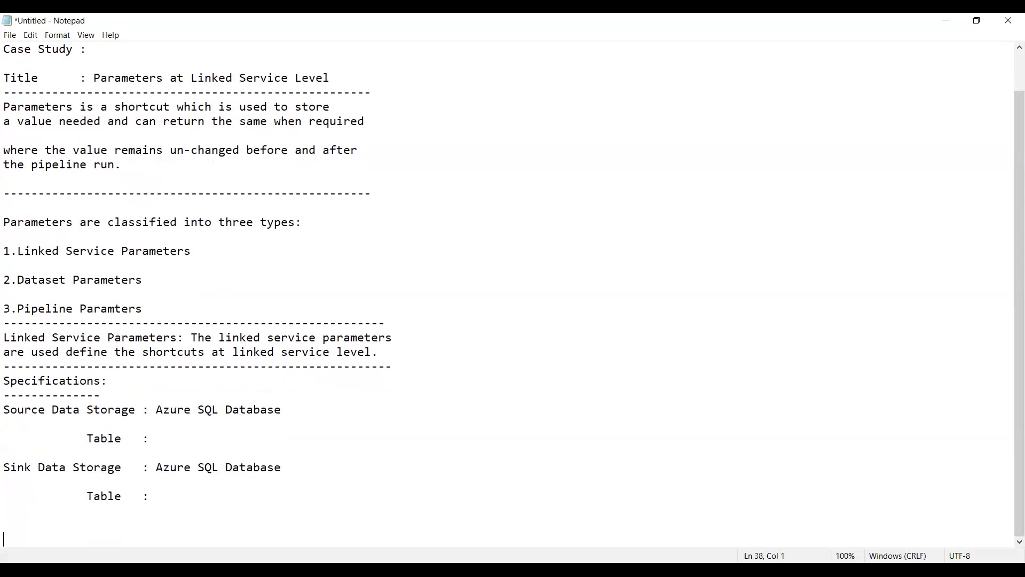
Step: Insert "Database : SalesDB" above the source's table label and enter "EmployeesInfo" as the source table
{"action": "key", "text": "Down"}
{"action": "key", "text": "BackSpace"}
{"action": "key", "text": "Return"}
{"action": "key", "text": "Up"}
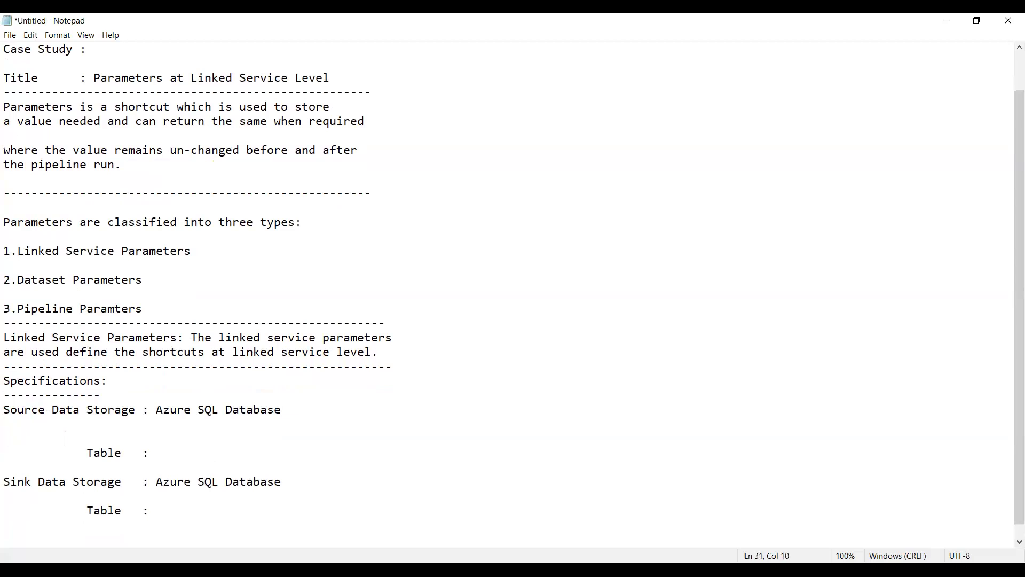
{"action": "type", "text": "Database  \""}
{"action": "key", "text": "BackSpace"}
{"action": "type", "text": ": Sales"}
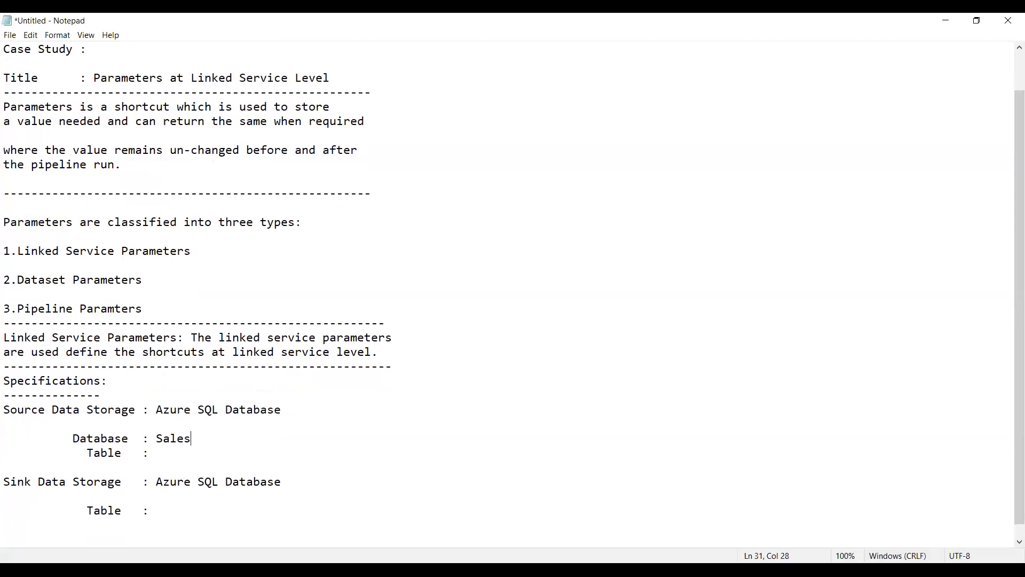
{"action": "type", "text": "DB"}
{"action": "key", "text": "Down"}
{"action": "type", "text": "EmployeesInfo"}
Step: Enter "RetailDB" after the sink's table label
{"action": "key", "text": "Home"}
{"action": "key", "text": "Down"}
{"action": "key", "text": "Down"}
{"action": "key", "text": "Down"}
{"action": "key", "text": "Down"}
{"action": "key", "text": "ctrl+Right"}
{"action": "key", "text": "ctrl+Right"}
{"action": "type", "text": "Retai"}
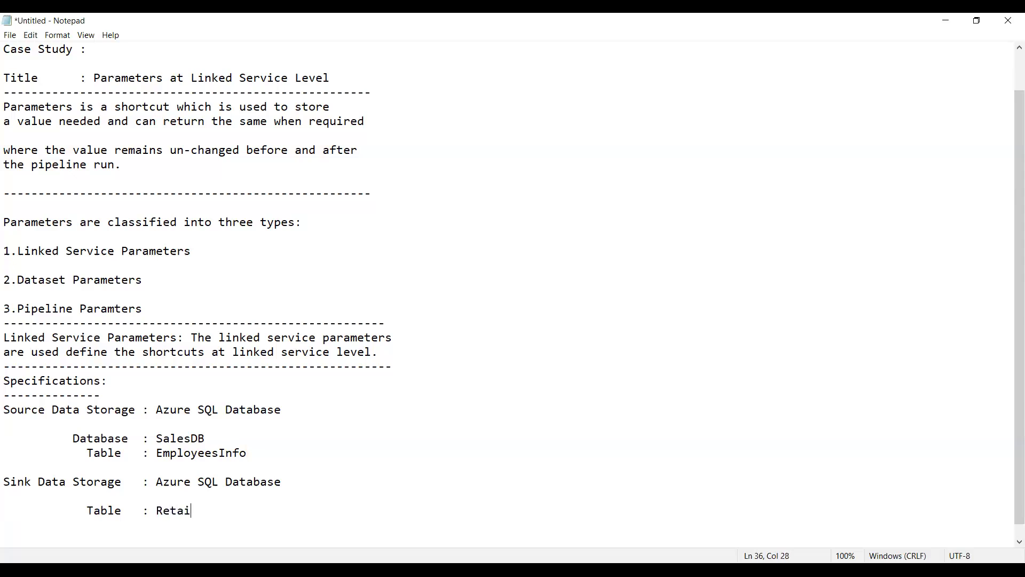
{"action": "type", "text": "lDB"}
Step: Insert an indented "Database : RetailDB" line above the sink's table line
{"action": "key", "text": "Return"}
{"action": "key", "text": "Return"}
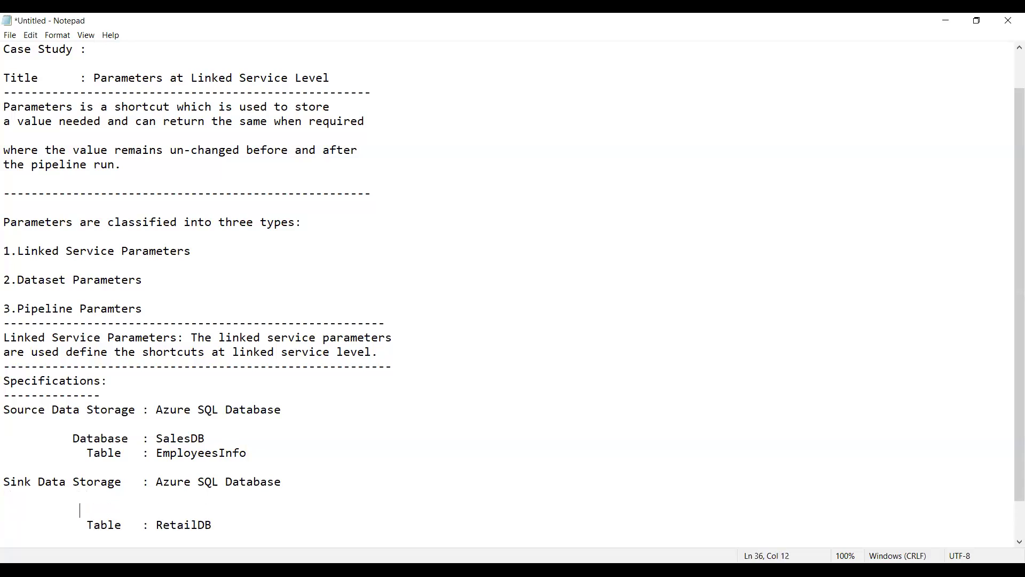
{"action": "type", "text": "Database : Retai"}
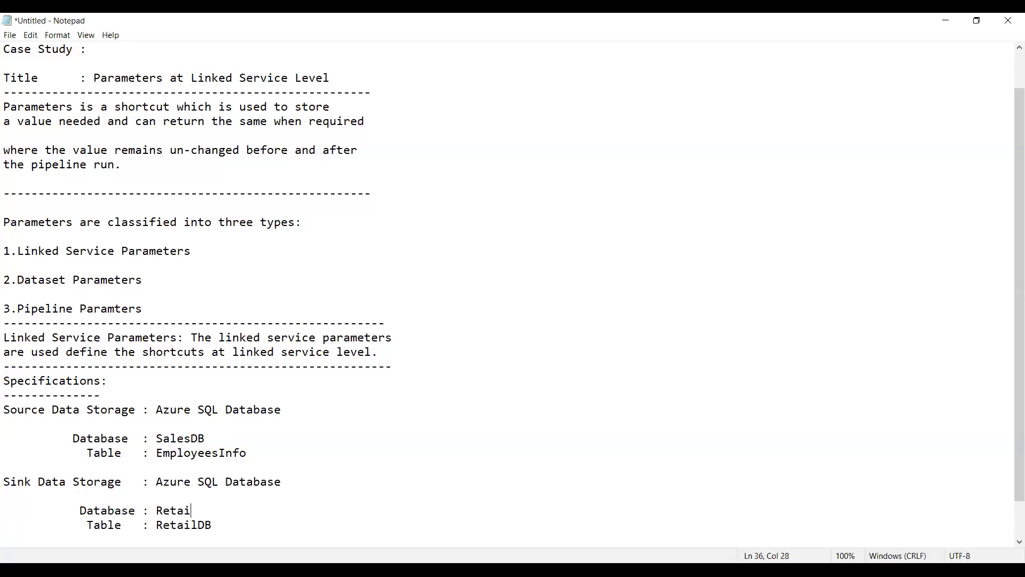
{"action": "type", "text": "lDB"}
Step: Replace the sink table's value with "Employees_STG"
{"action": "key", "text": "shift+Left"}
{"action": "key", "text": "shift+Left"}
{"action": "key", "text": "shift+Left"}
{"action": "key", "text": "shift+Left"}
{"action": "key", "text": "shift+Left"}
{"action": "key", "text": "shift+Left"}
{"action": "key", "text": "shift+Left"}
{"action": "key", "text": "shift+Left"}
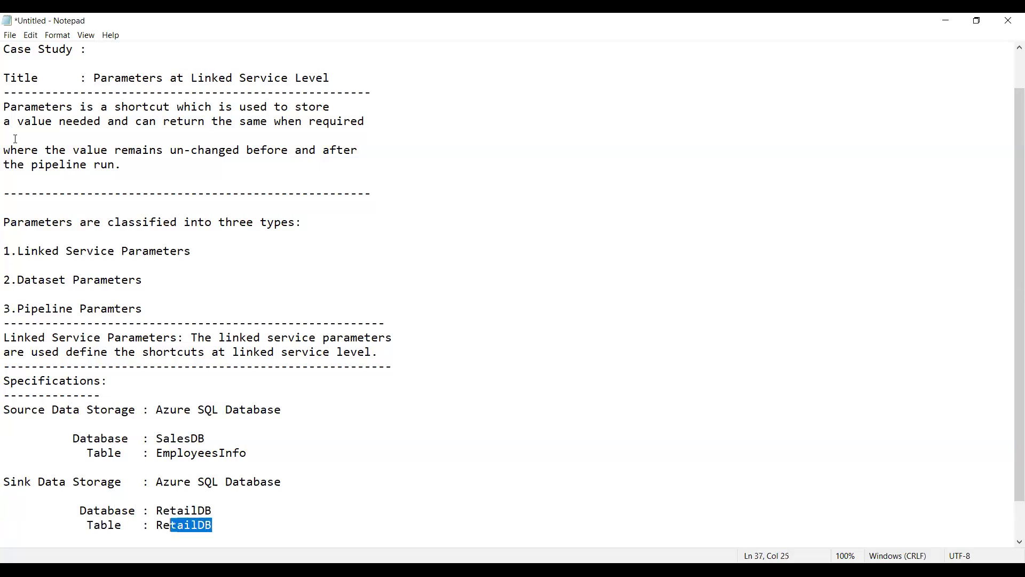
{"action": "type", "text": "Employees_STG"}
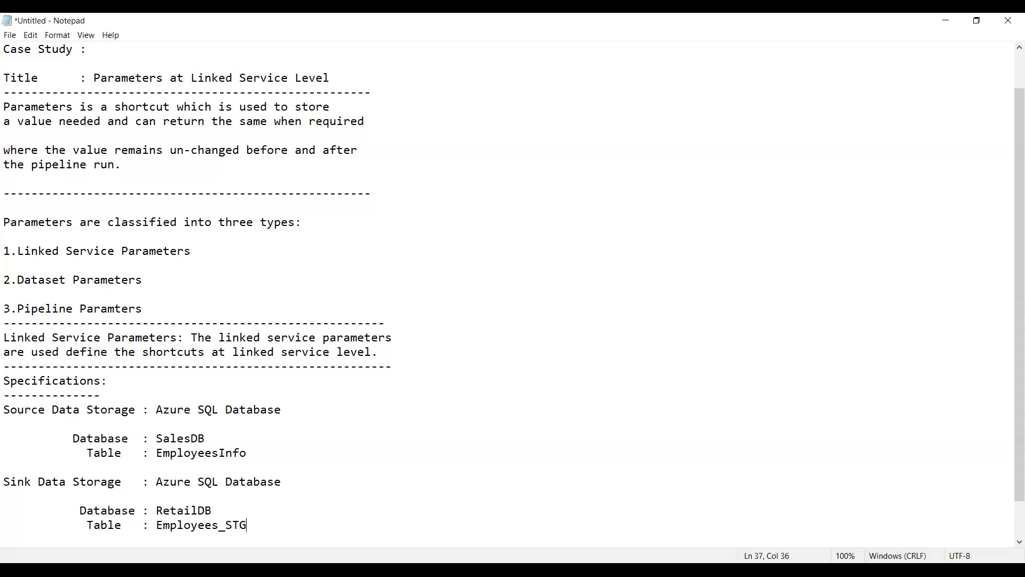
Step: Close the specifications with a dashed separator below the sink table, followed by several blank lines
{"action": "key", "text": "Return"}
{"action": "type", "text": "\\"}
{"action": "key", "text": "BackSpace"}
{"action": "type", "text": "----------------------------------------------------------"}
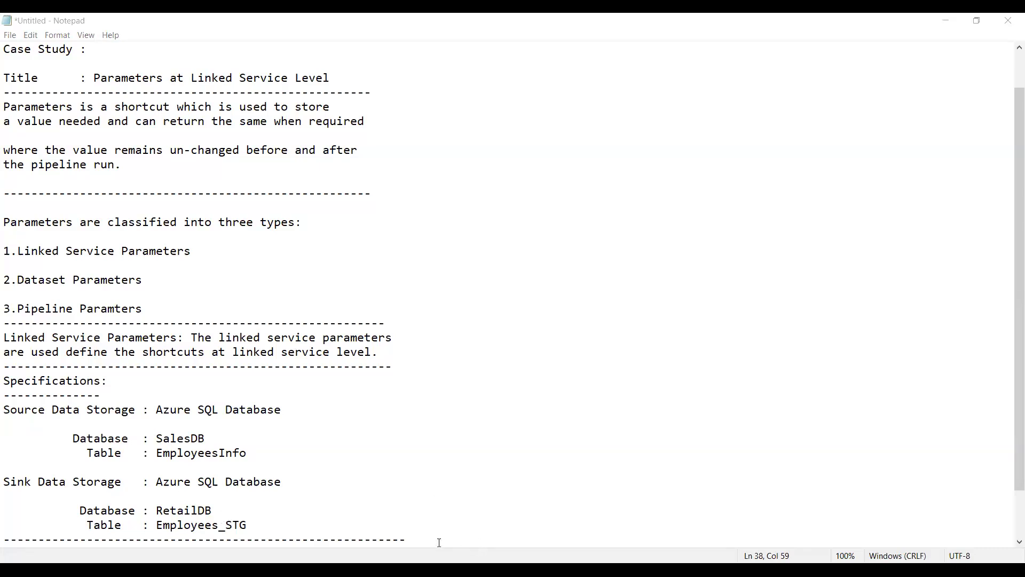
{"action": "key", "text": "Return"}
{"action": "key", "text": "Return"}
{"action": "key", "text": "Return"}
{"action": "key", "text": "Return"}
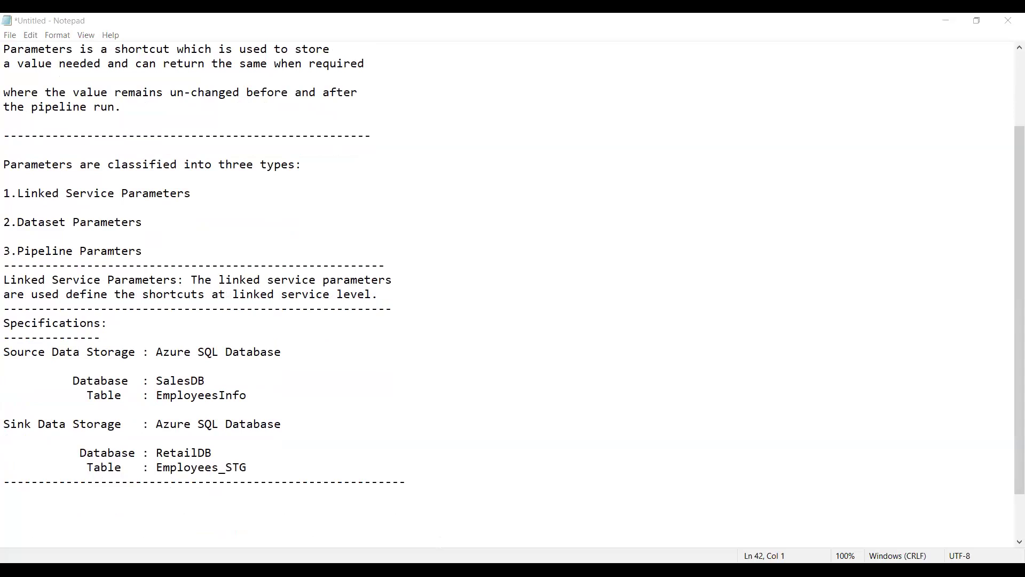
Step: Switch to the Azure portal in the browser and open the form for creating a new resource group
{"action": "key", "text": "alt+Tab"}
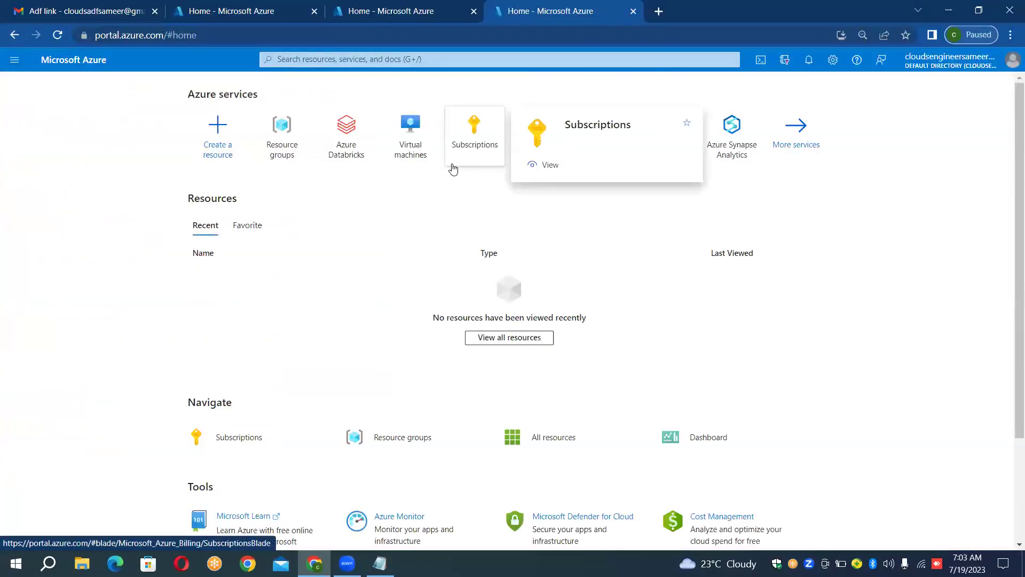
{"action": "left_click", "coordinate": [270, 133]}
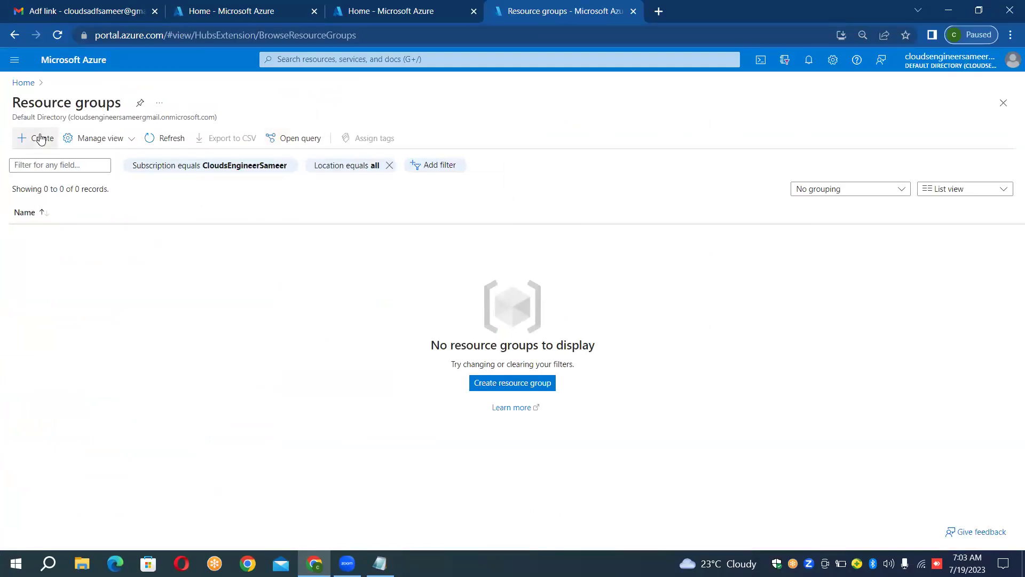
{"action": "left_click", "coordinate": [40, 139]}
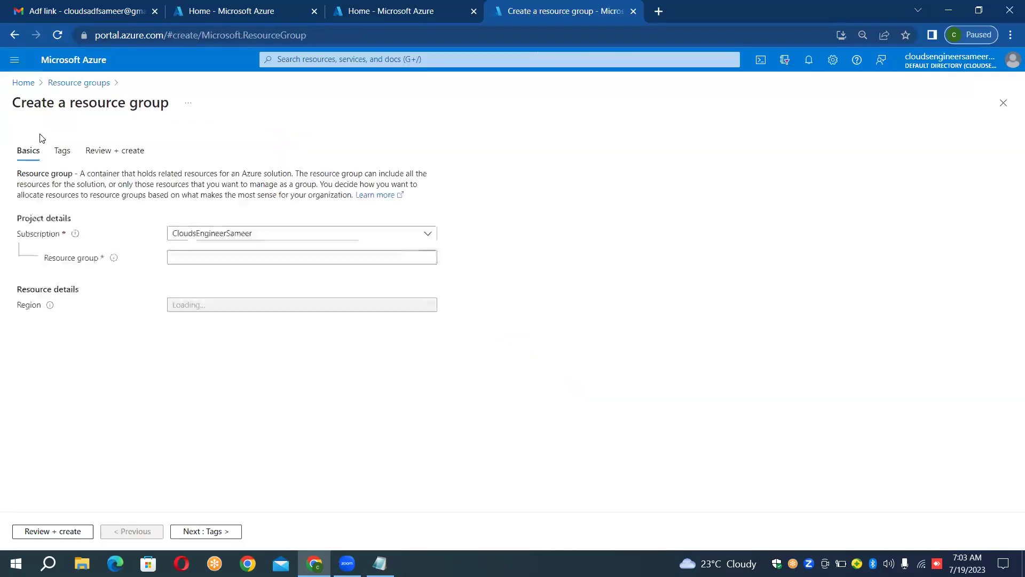
{"action": "left_click", "coordinate": [186, 257]}
{"action": "left_click", "coordinate": [187, 257]}
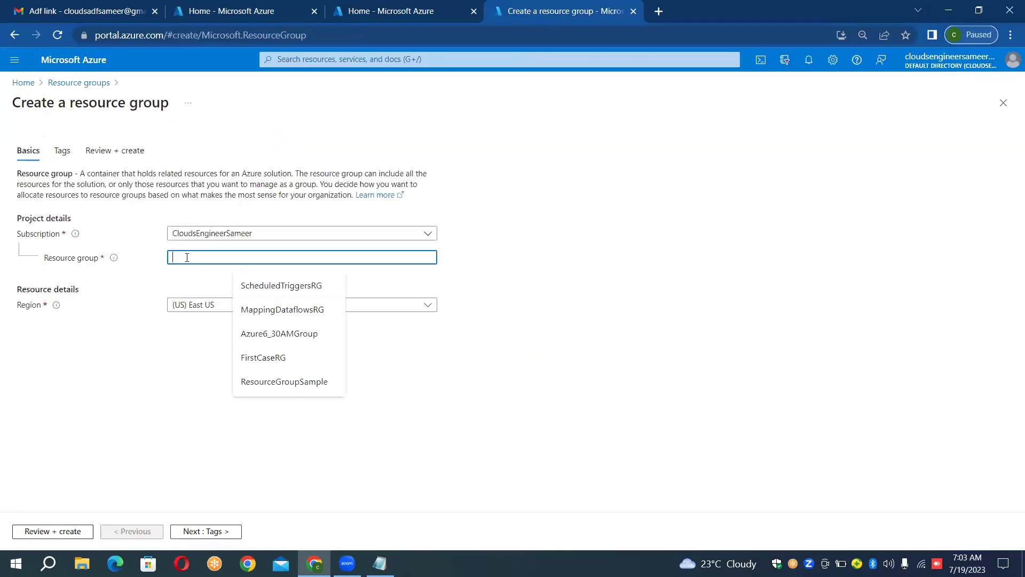
{"action": "type", "text": "Sample"}
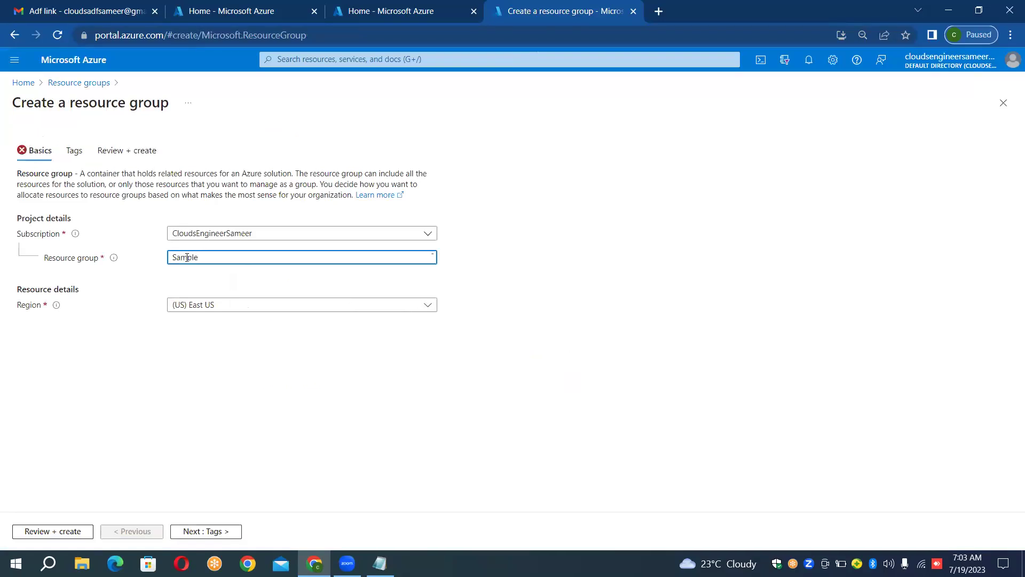
{"action": "key", "text": "BackSpace"}
{"action": "key", "text": "BackSpace"}
{"action": "key", "text": "BackSpace"}
{"action": "key", "text": "BackSpace"}
{"action": "key", "text": "BackSpace"}
{"action": "key", "text": "BackSpace"}
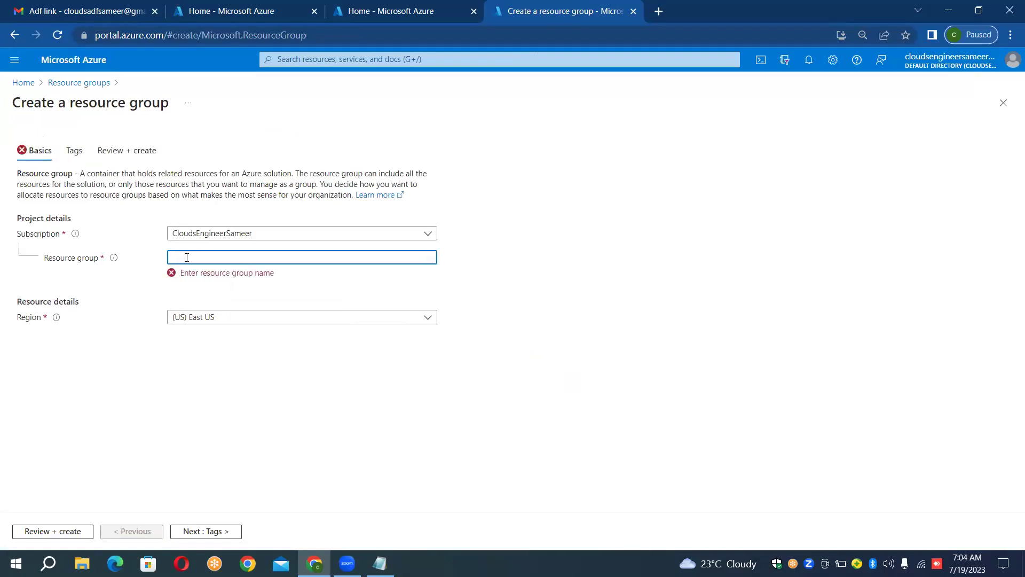
Step: Name the resource group DatabaseParametersRG, create it and open it
{"action": "type", "text": "Data"}
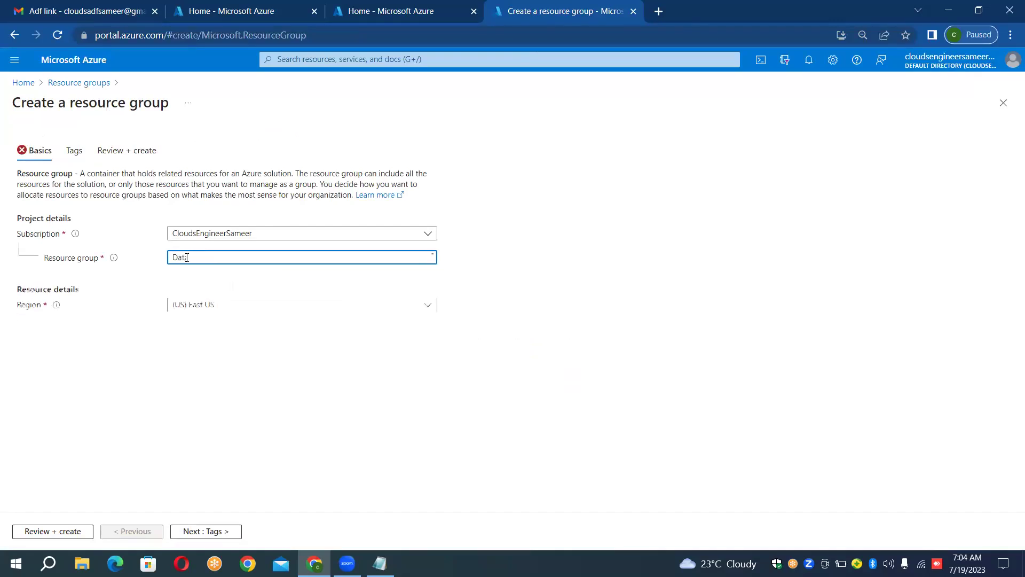
{"action": "type", "text": "base"}
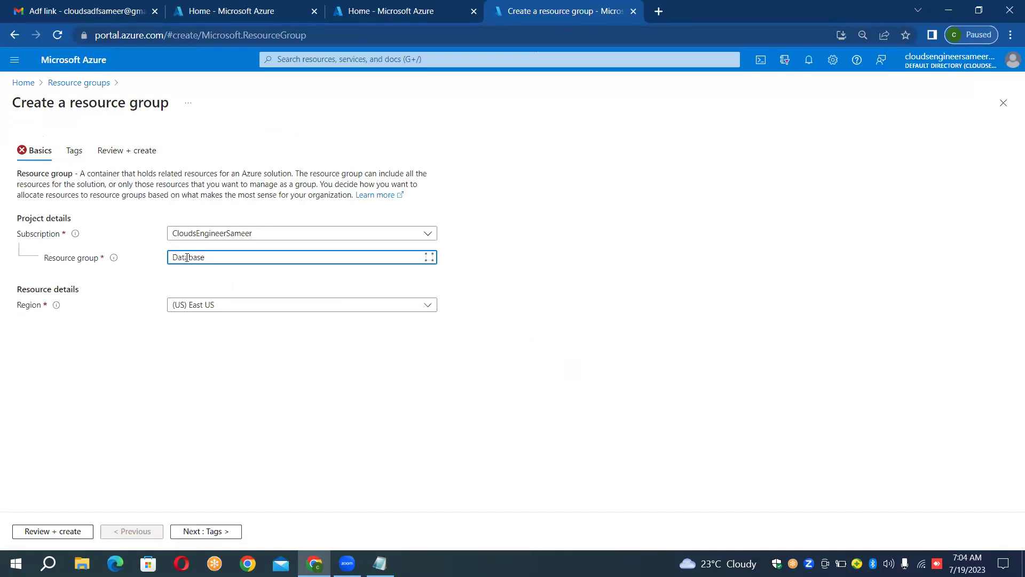
{"action": "type", "text": "Parameters"}
{"action": "type", "text": "RG"}
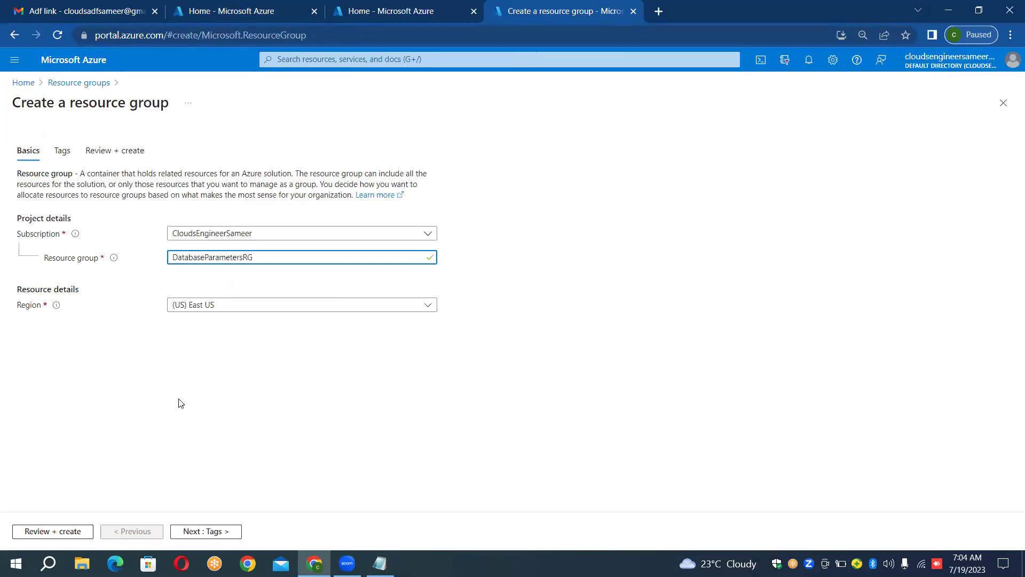
{"action": "left_click", "coordinate": [70, 532]}
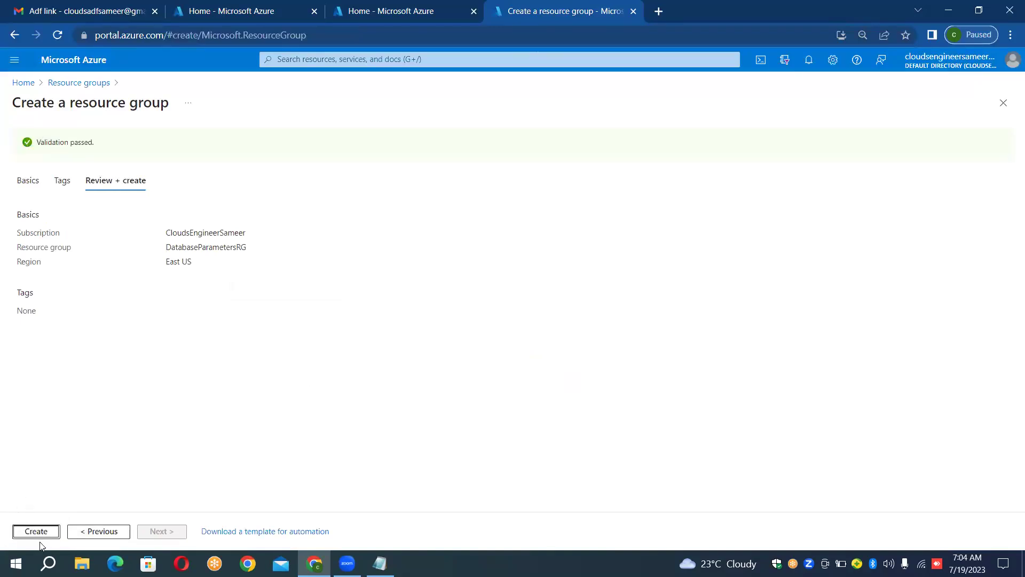
{"action": "left_click", "coordinate": [30, 531]}
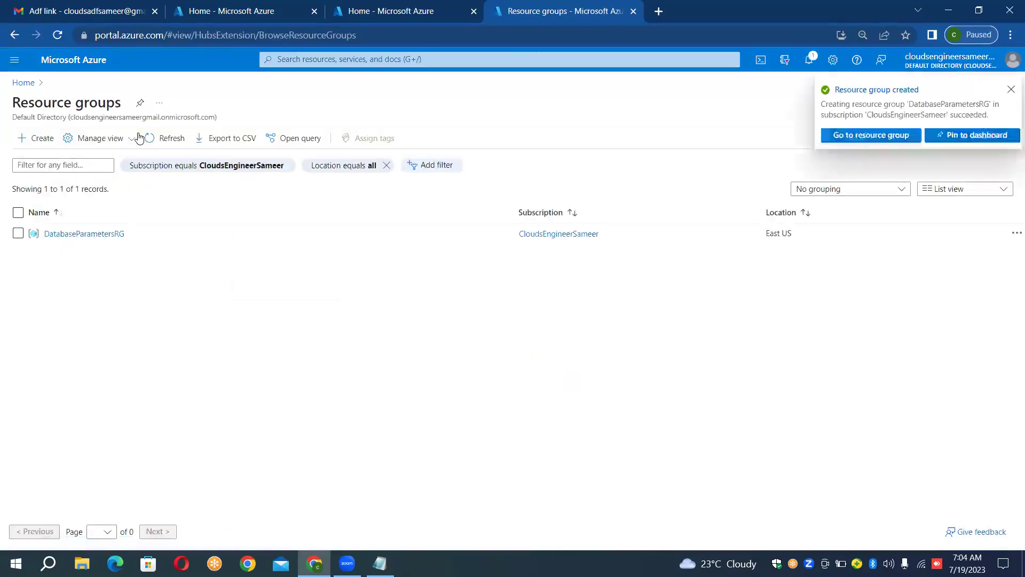
{"action": "left_click", "coordinate": [899, 137]}
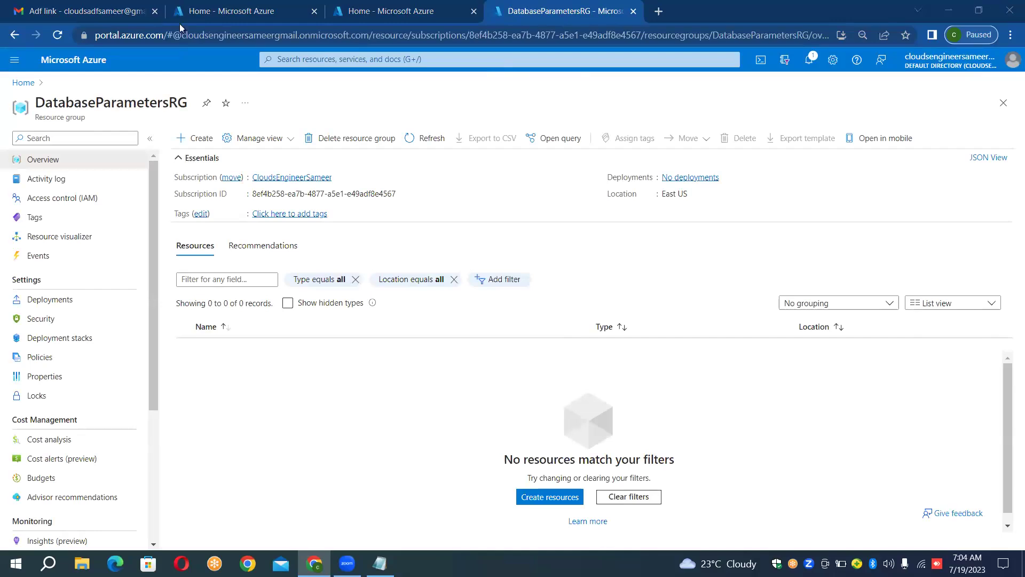
Step: Open the form for creating a new SQL database in another Azure portal browser tab
{"action": "left_click", "coordinate": [191, 8]}
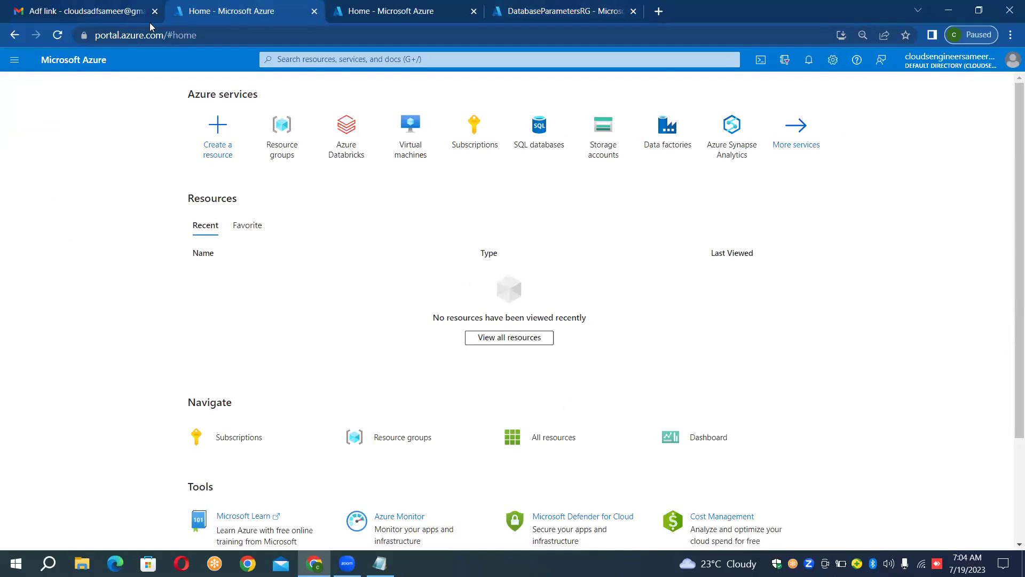
{"action": "mouse_move", "coordinate": [317, 114]}
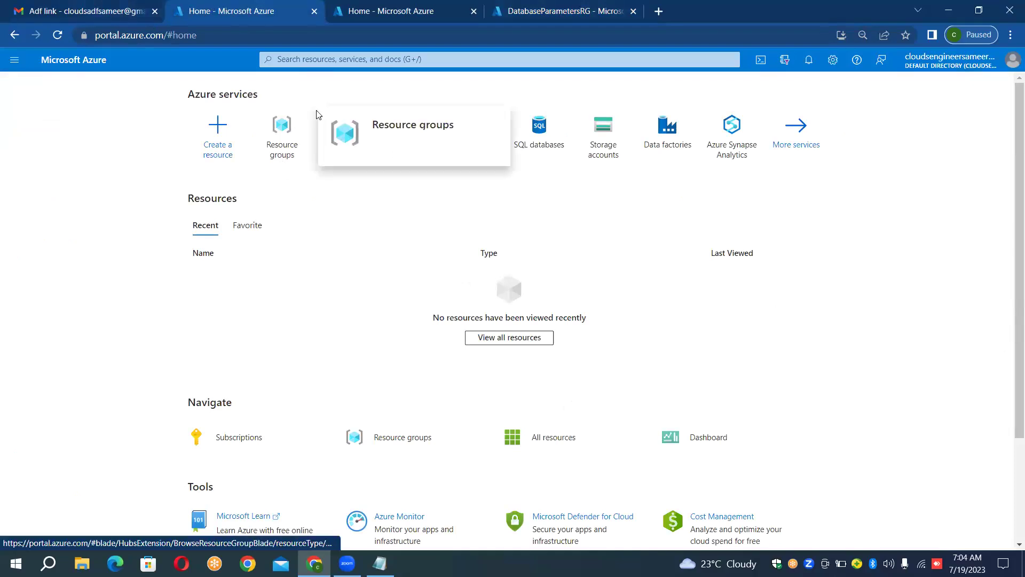
{"action": "left_click", "coordinate": [544, 132]}
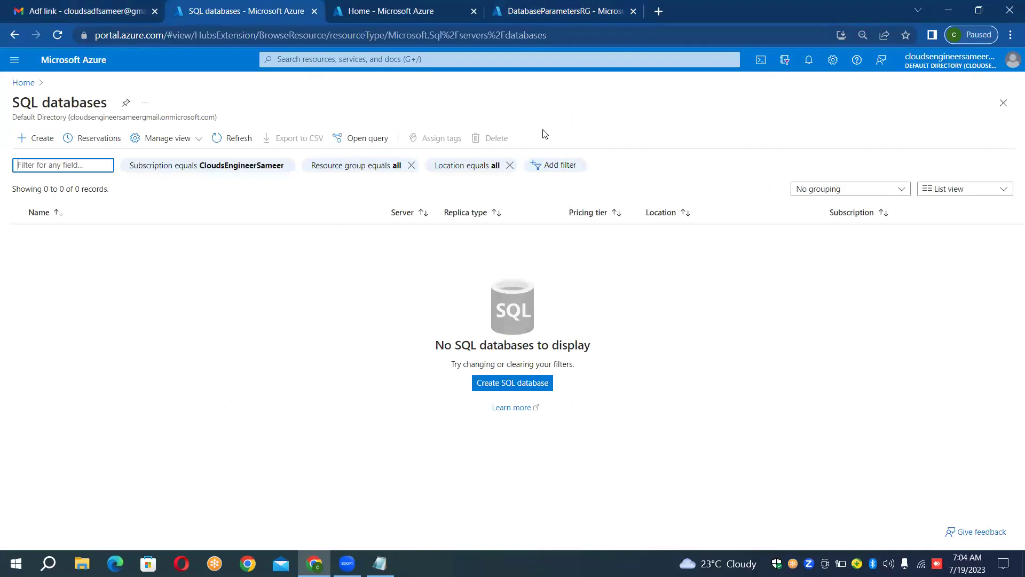
{"action": "left_click", "coordinate": [39, 140]}
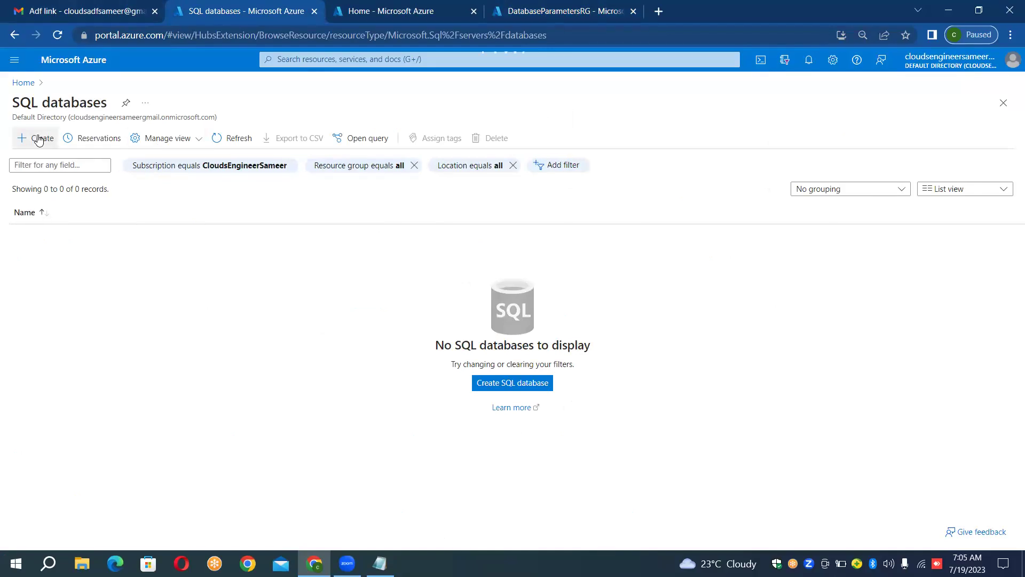
{"action": "left_click", "coordinate": [39, 139]}
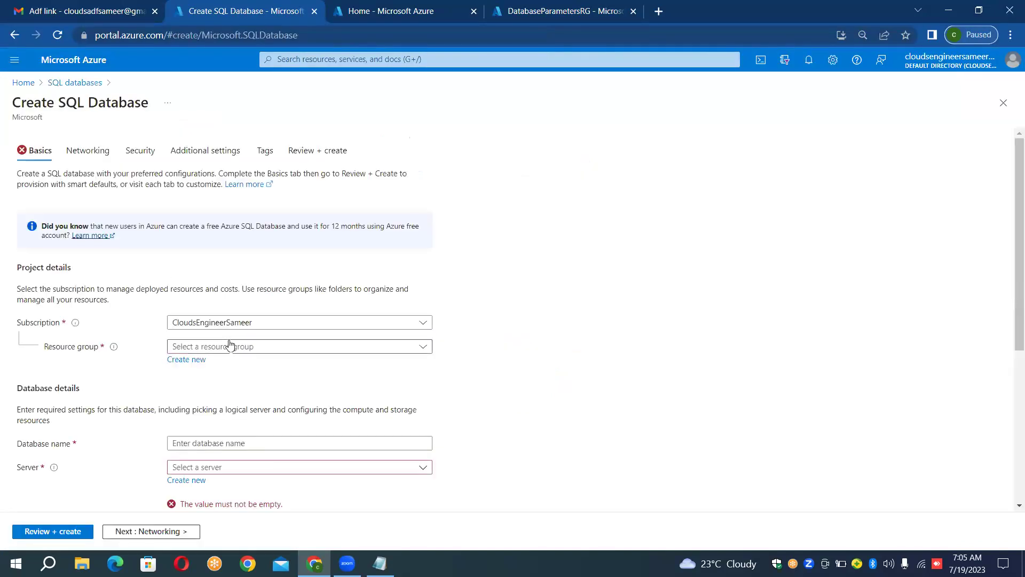
Step: Assign the new SQL database to the DatabaseParametersRG resource group and go to its database name
{"action": "left_click", "coordinate": [228, 350]}
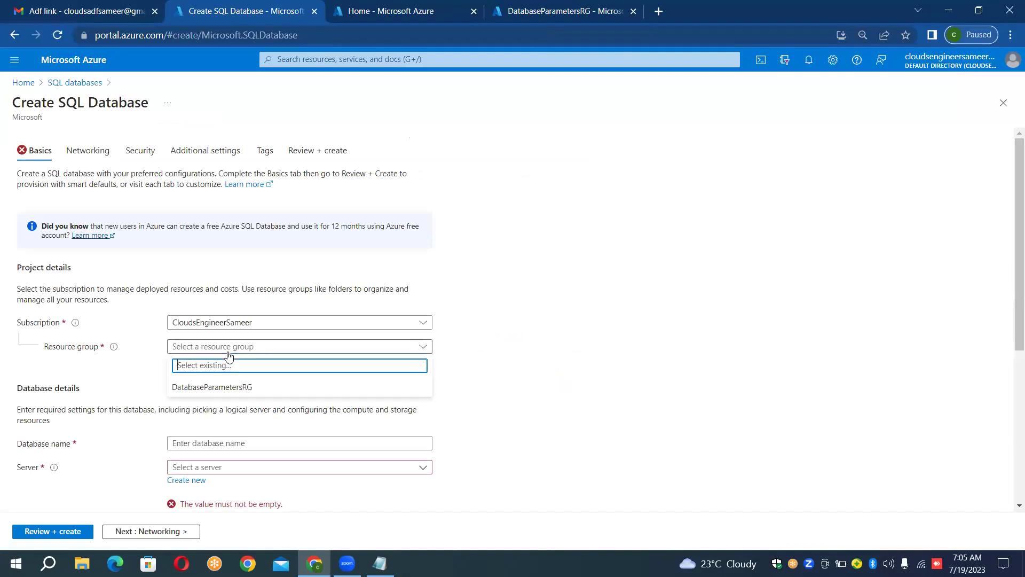
{"action": "left_click", "coordinate": [213, 388]}
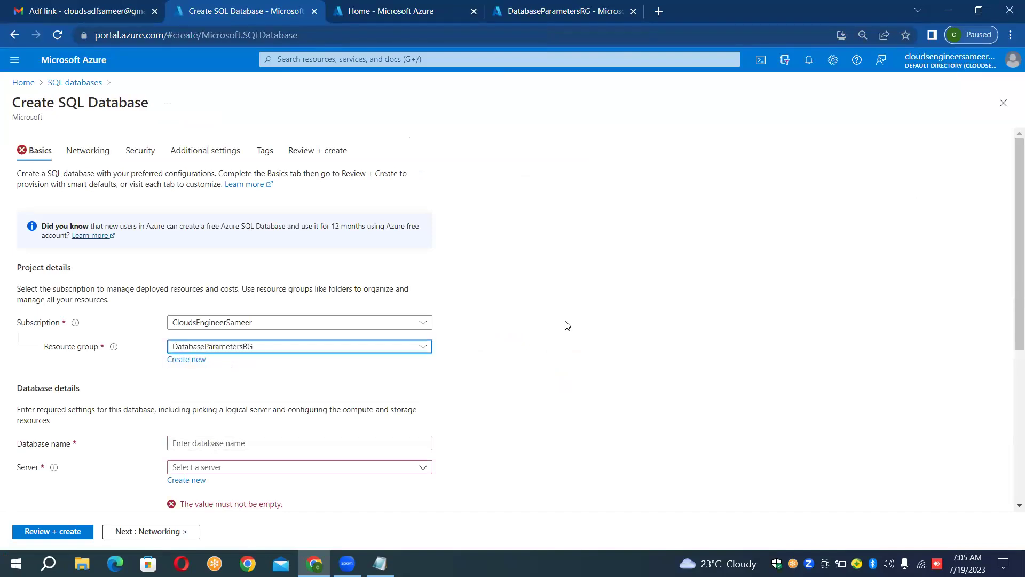
{"action": "scroll", "coordinate": [566, 323], "scroll_direction": "down", "scroll_amount": 2}
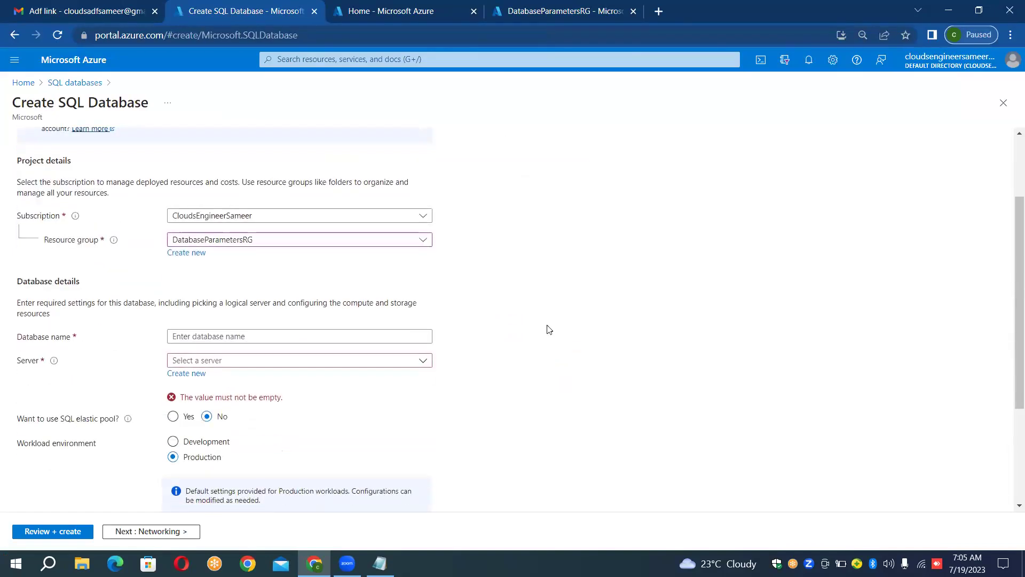
{"action": "left_click", "coordinate": [369, 337]}
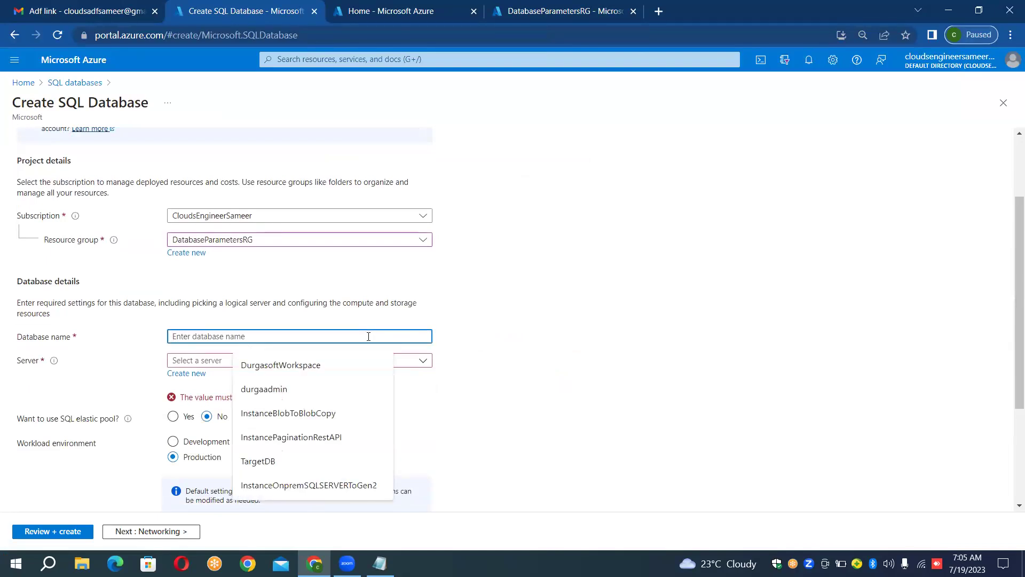
{"action": "type", "text": "Retai"}
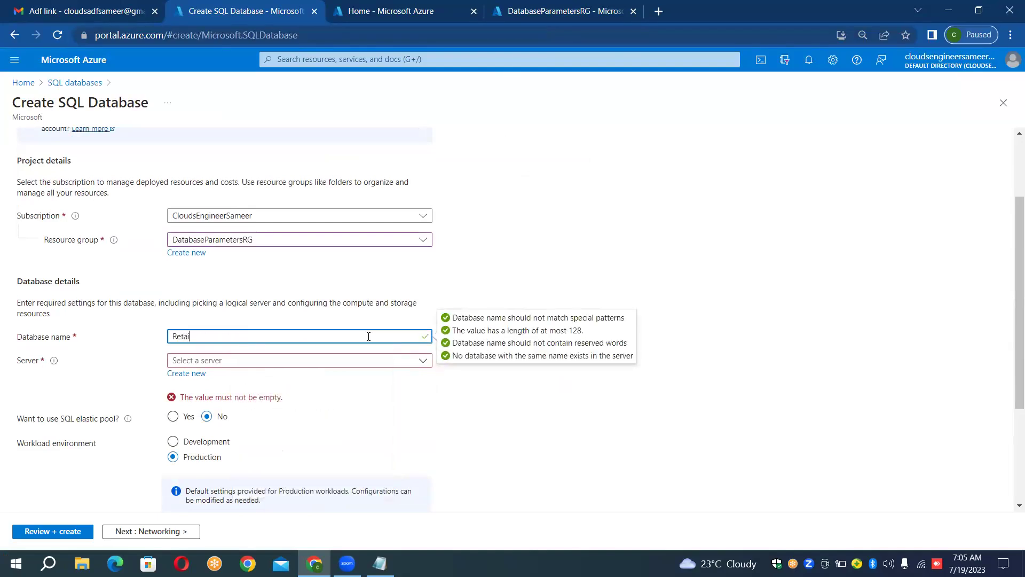
{"action": "type", "text": "lDB"}
{"action": "key", "text": "BackSpace"}
{"action": "key", "text": "BackSpace"}
{"action": "key", "text": "BackSpace"}
{"action": "key", "text": "BackSpace"}
{"action": "key", "text": "BackSpace"}
{"action": "key", "text": "BackSpace"}
{"action": "key", "text": "BackSpace"}
{"action": "key", "text": "BackSpace"}
Step: Name the database Employeesdb and start creating a new server for it named durgasoftserver
{"action": "type", "text": "Employeesdb"}
{"action": "left_click", "coordinate": [187, 381]}
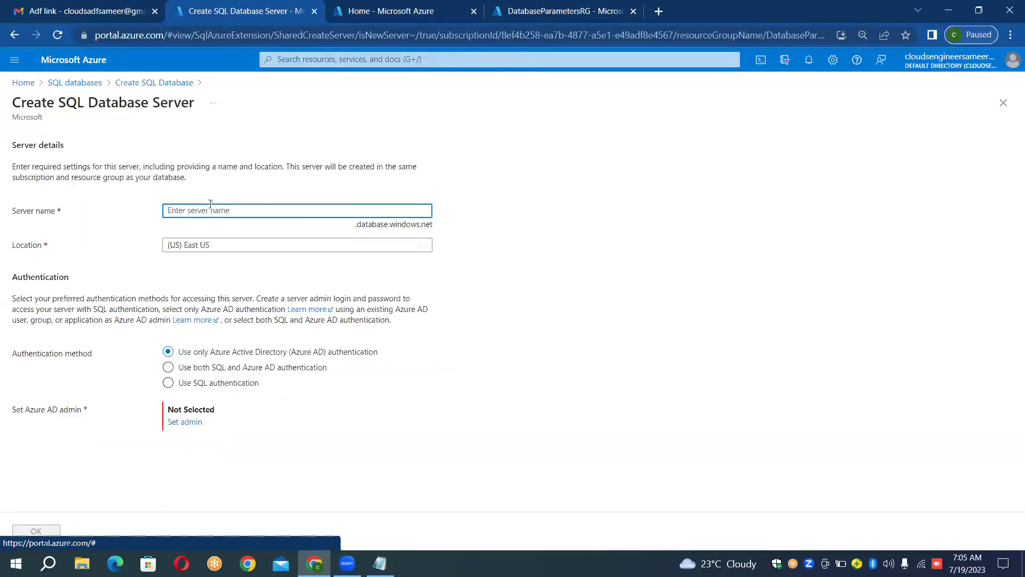
{"action": "left_click", "coordinate": [216, 211]}
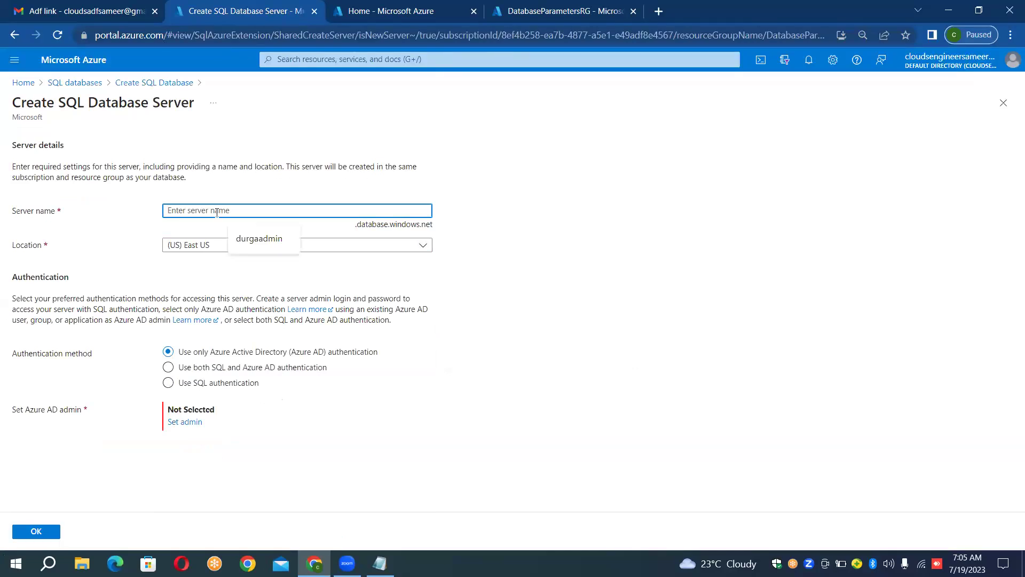
{"action": "type", "text": "durgasoft"}
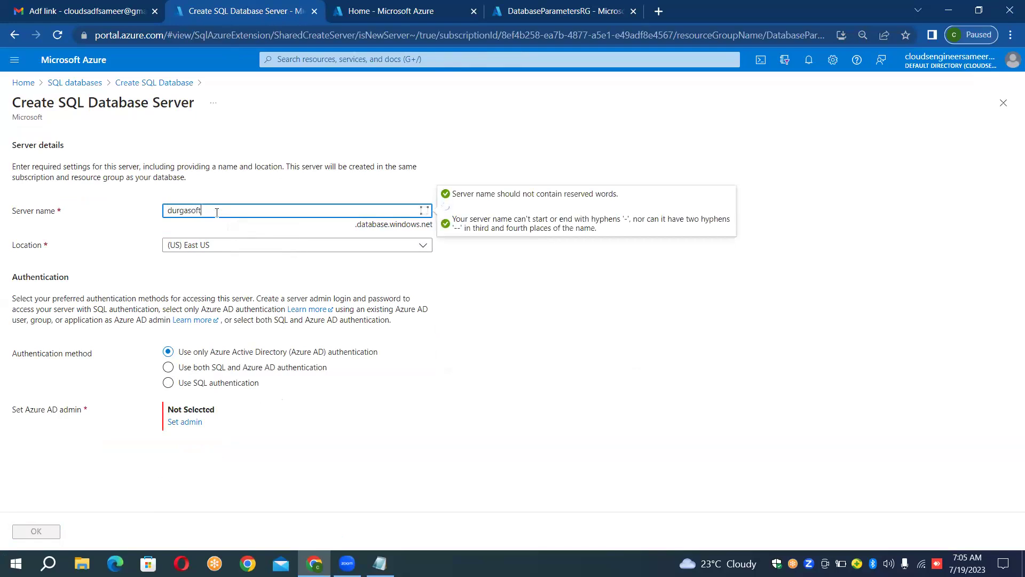
{"action": "type", "text": "server"}
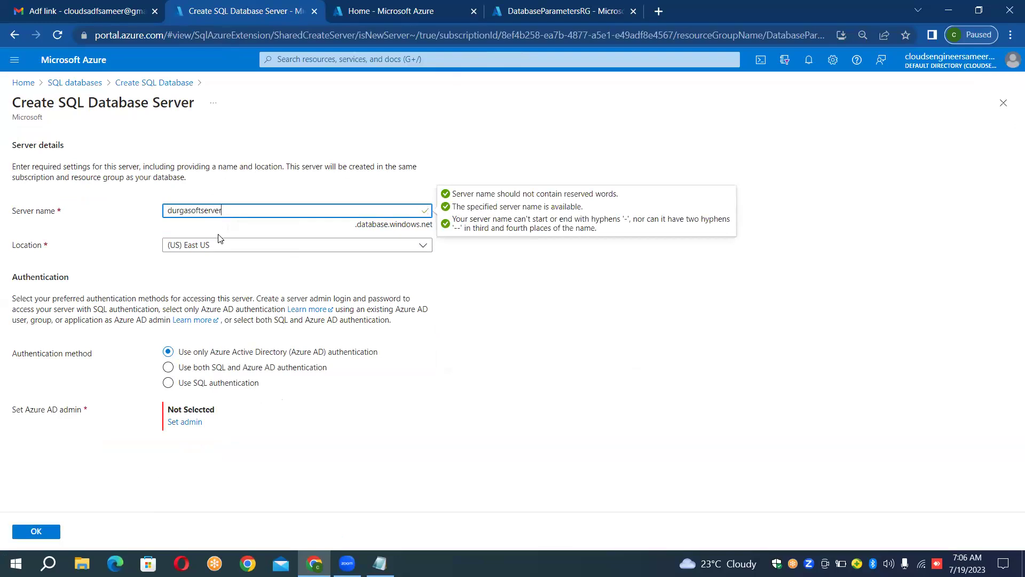
Step: Set the server to use SQL authentication with durgaadmin as the server admin login
{"action": "left_click", "coordinate": [168, 383]}
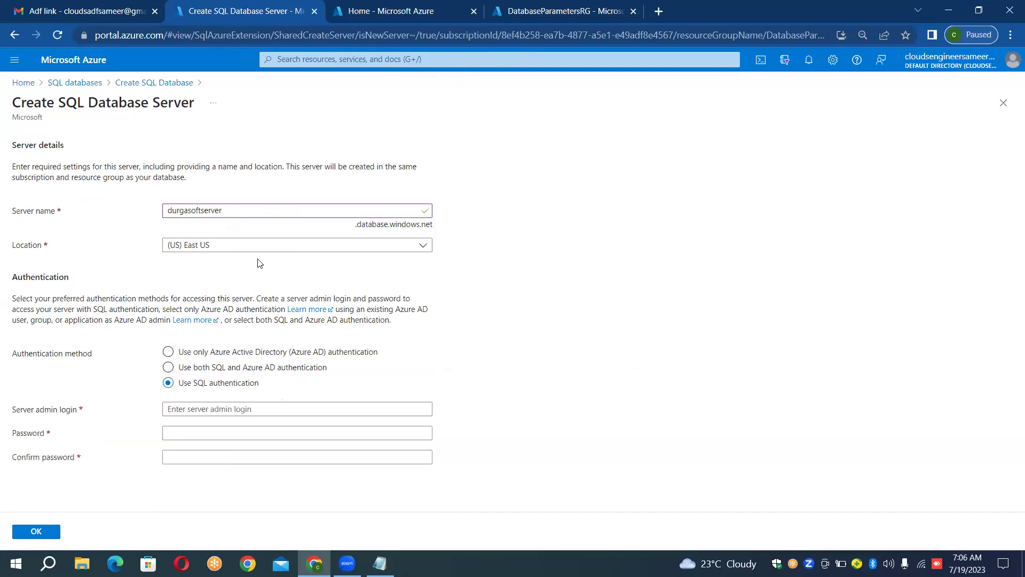
{"action": "left_click", "coordinate": [229, 410]}
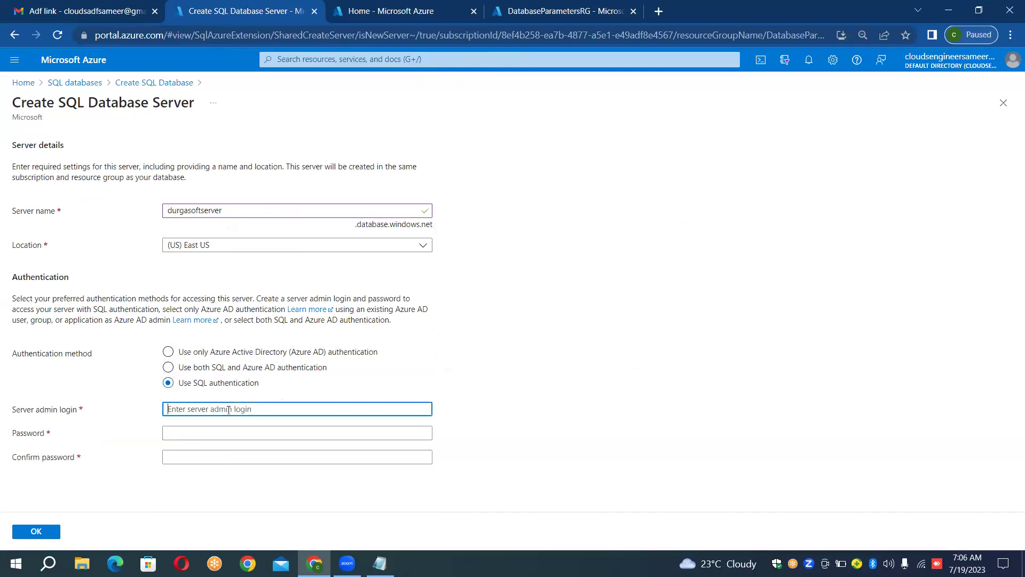
{"action": "type", "text": "du"}
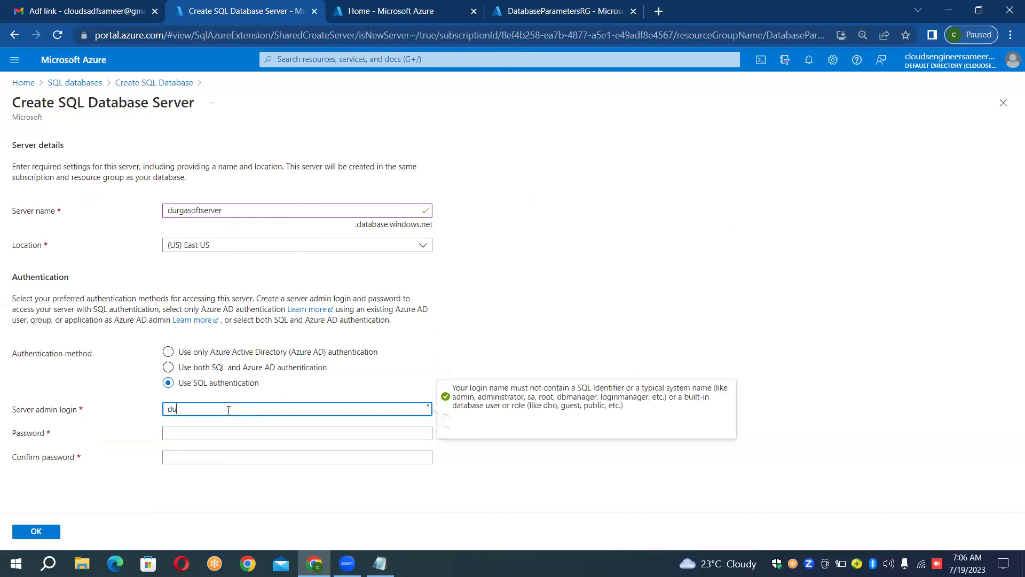
{"action": "type", "text": "rgaad"}
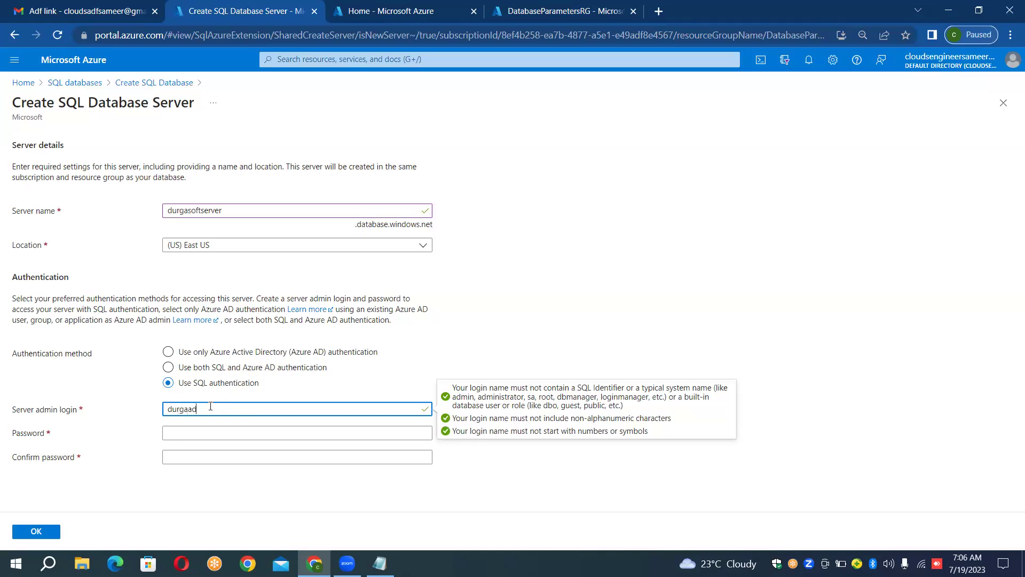
{"action": "type", "text": "min"}
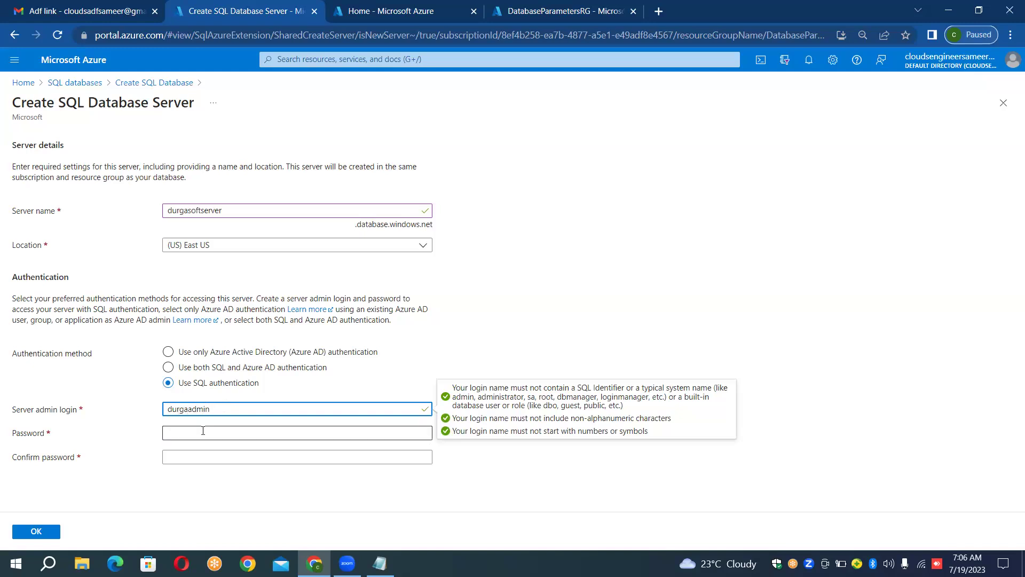
Step: Enter and confirm the server admin password, and accept the new server settings
{"action": "left_click", "coordinate": [203, 431]}
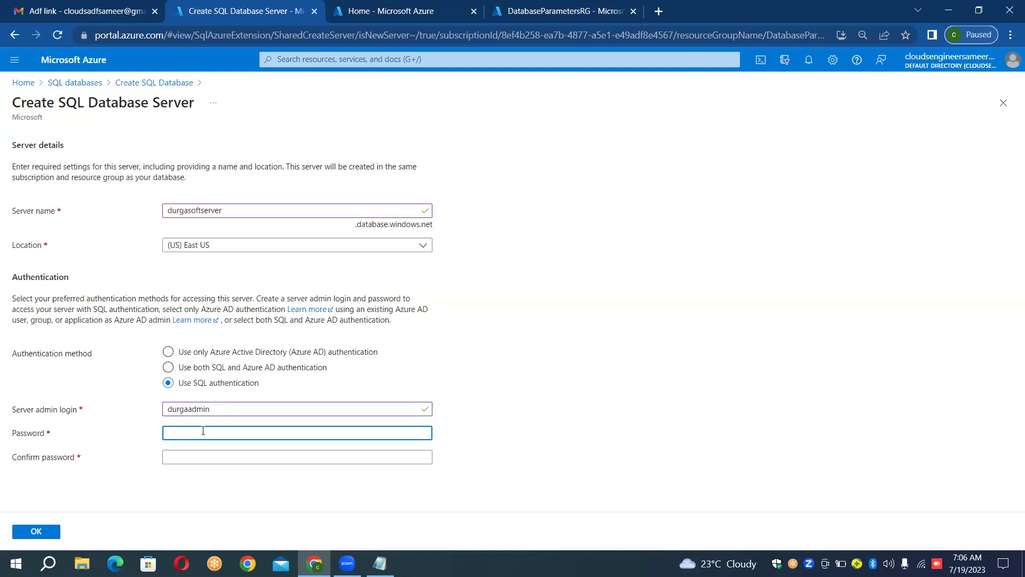
{"action": "type", "text": "•••••"}
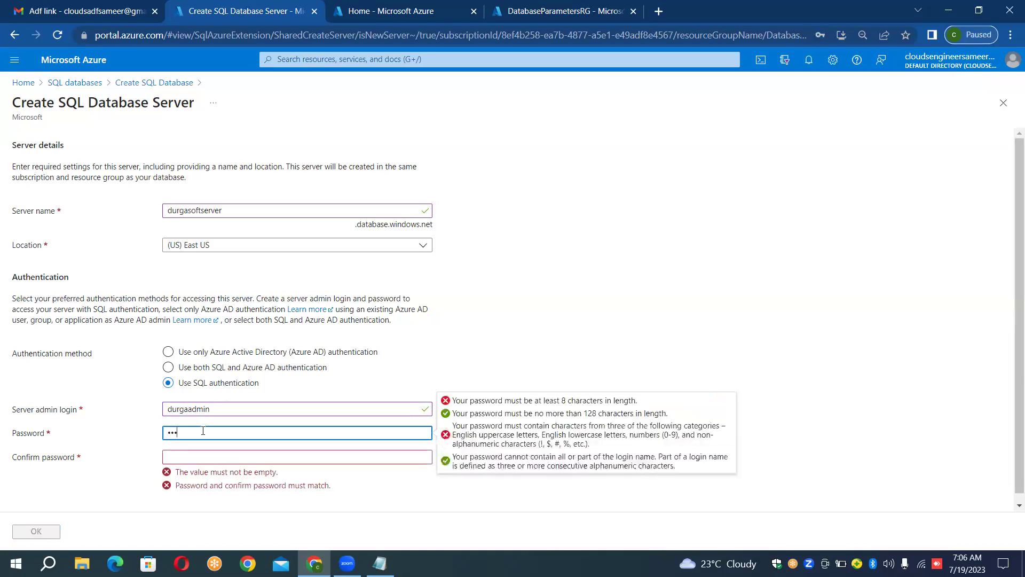
{"action": "type", "text": "•••••"}
{"action": "key", "text": "Tab"}
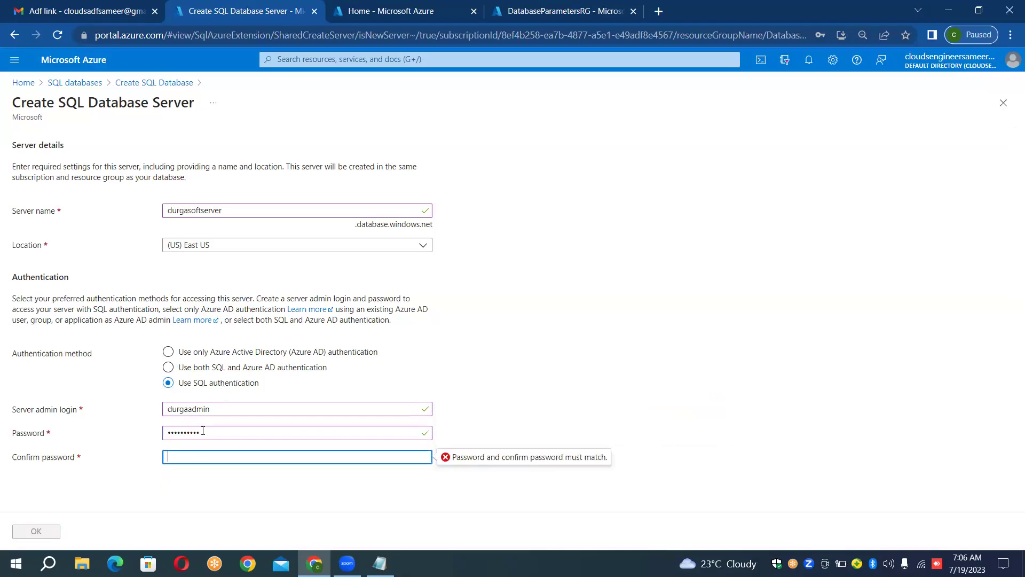
{"action": "type", "text": "••••••••••"}
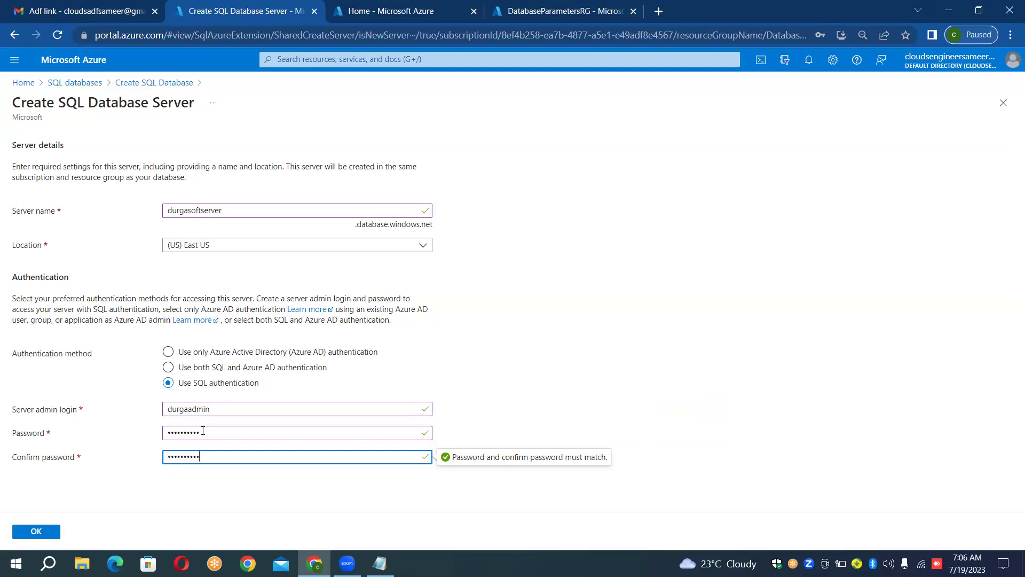
{"action": "left_click", "coordinate": [38, 534]}
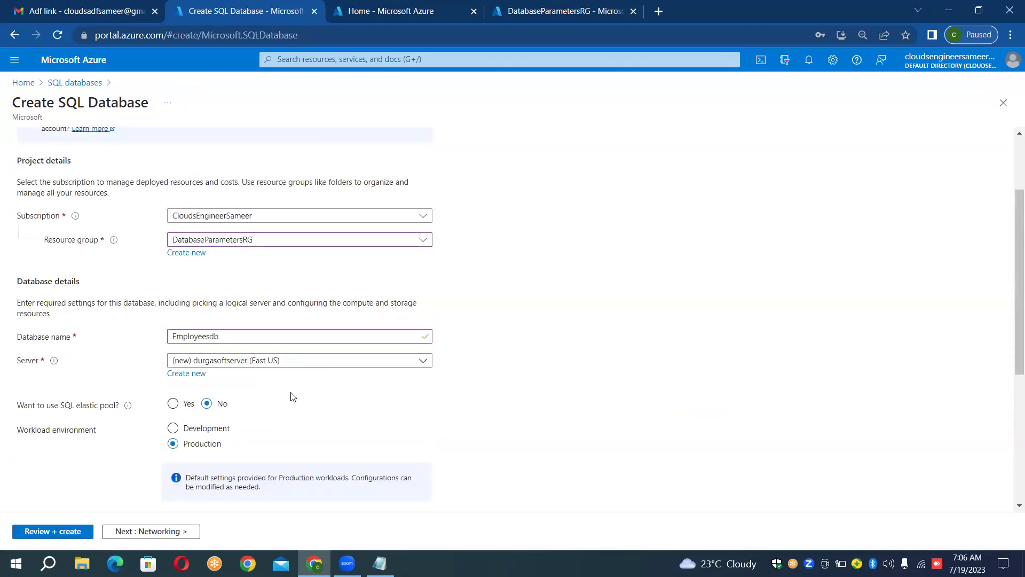
Step: Configure the database's compute and storage as the Basic service tier with a 1 GB maximum data size, and apply it
{"action": "scroll", "coordinate": [291, 396], "scroll_direction": "down", "scroll_amount": 2}
{"action": "scroll", "coordinate": [291, 396], "scroll_direction": "down", "scroll_amount": 2}
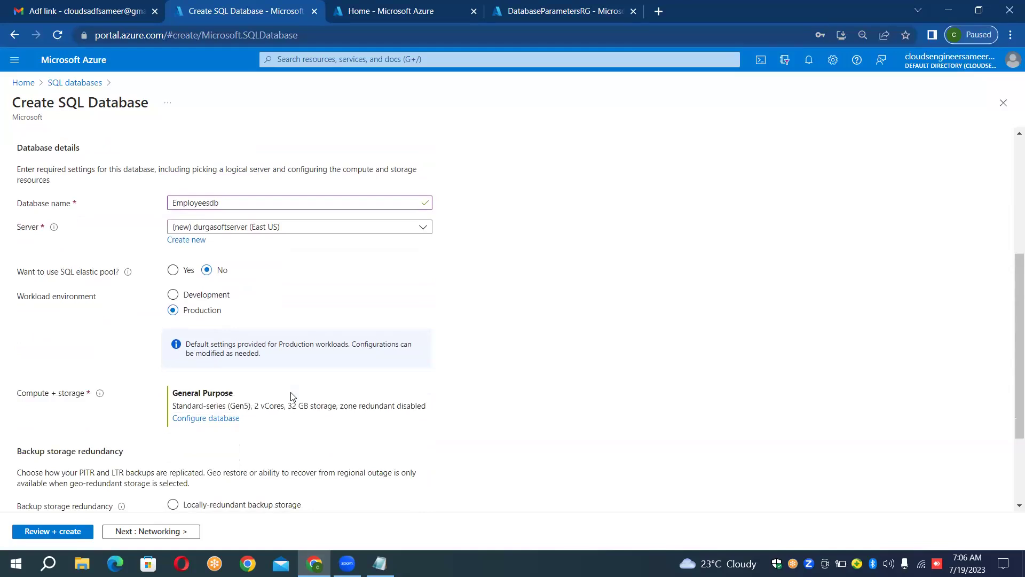
{"action": "scroll", "coordinate": [291, 396], "scroll_direction": "down", "scroll_amount": 3}
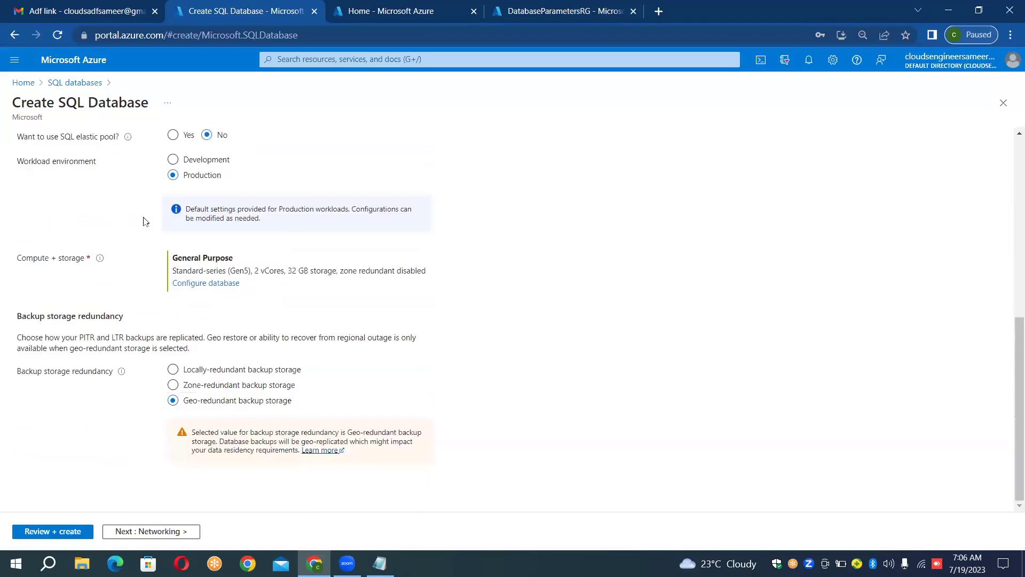
{"action": "left_click", "coordinate": [184, 283]}
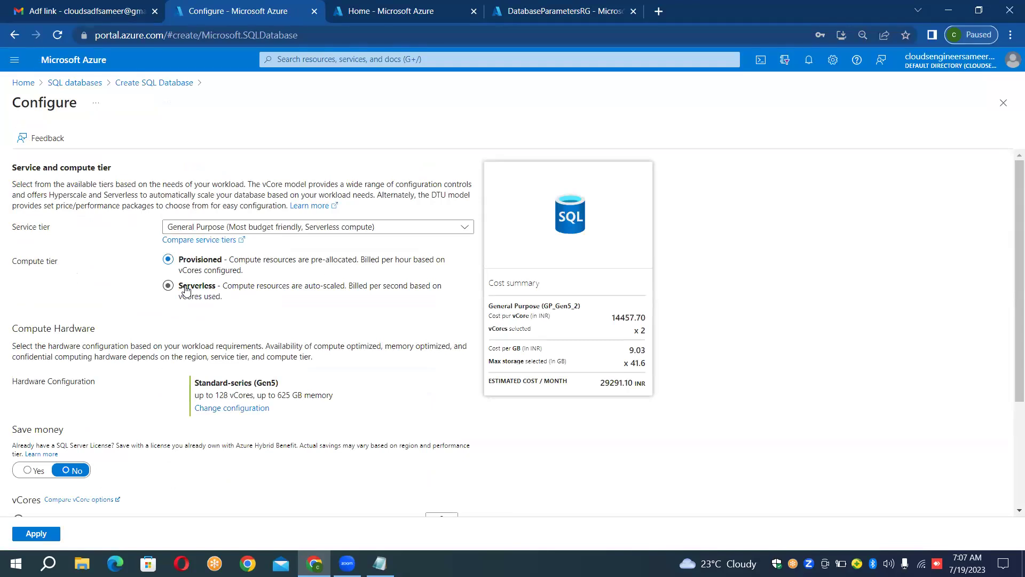
{"action": "left_click", "coordinate": [288, 231]}
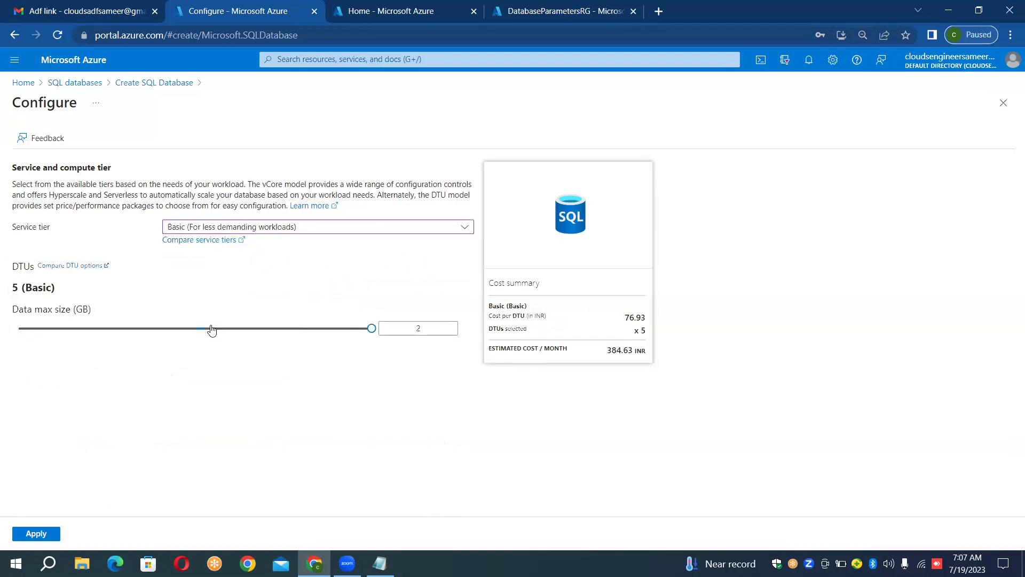
{"action": "left_click", "coordinate": [214, 332]}
{"action": "left_click", "coordinate": [34, 536]}
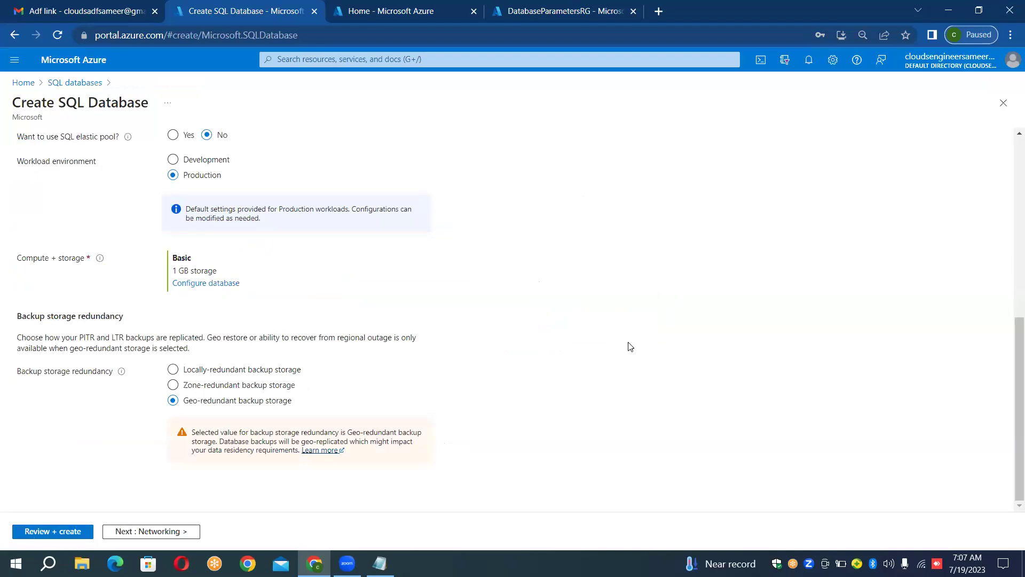
Step: Use a public endpoint with access allowed for Azure services and the current client IP address, and create the database
{"action": "scroll", "coordinate": [630, 346], "scroll_direction": "up", "scroll_amount": 2}
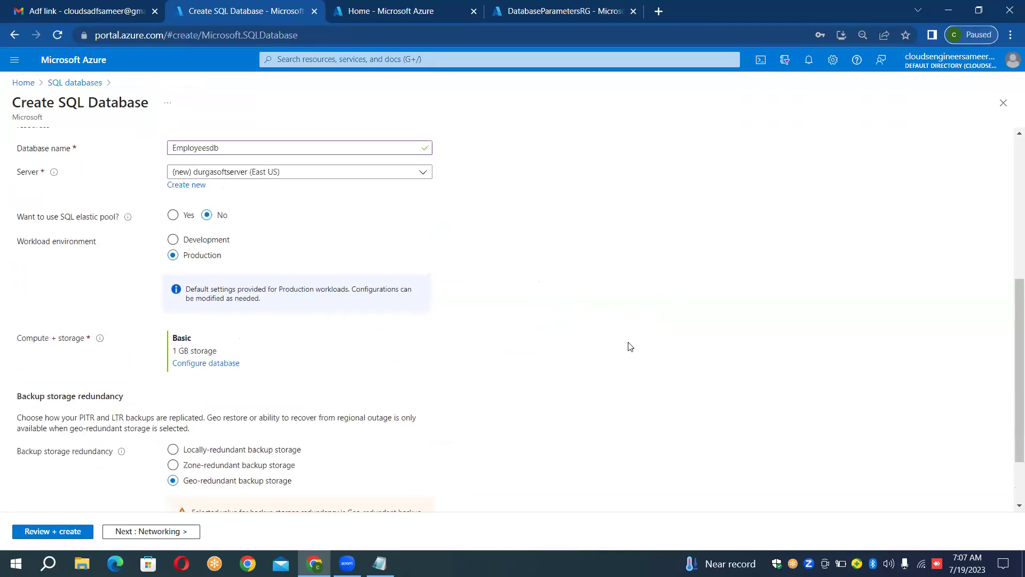
{"action": "left_click", "coordinate": [152, 532]}
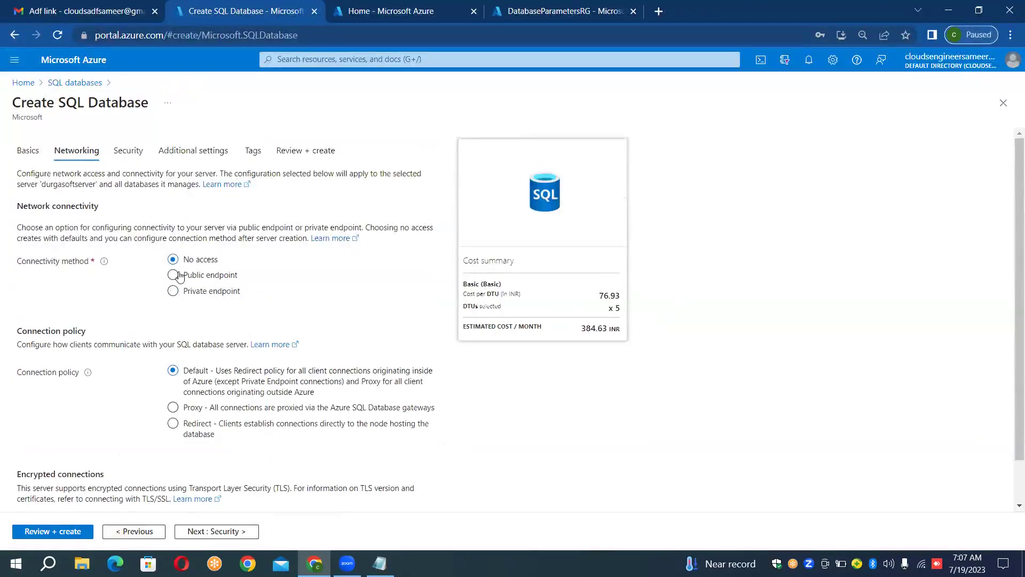
{"action": "left_click", "coordinate": [178, 275]}
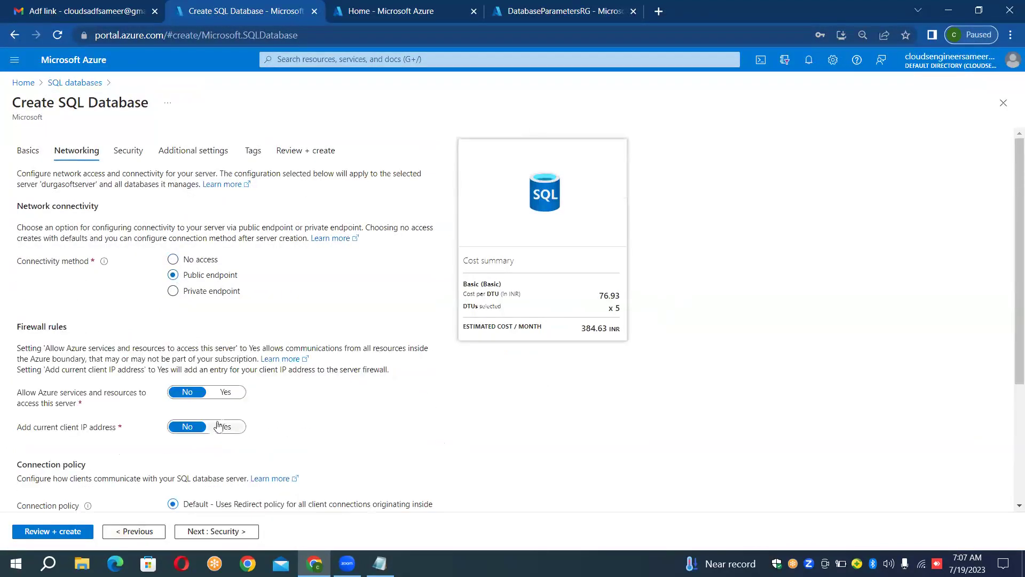
{"action": "left_click", "coordinate": [234, 393]}
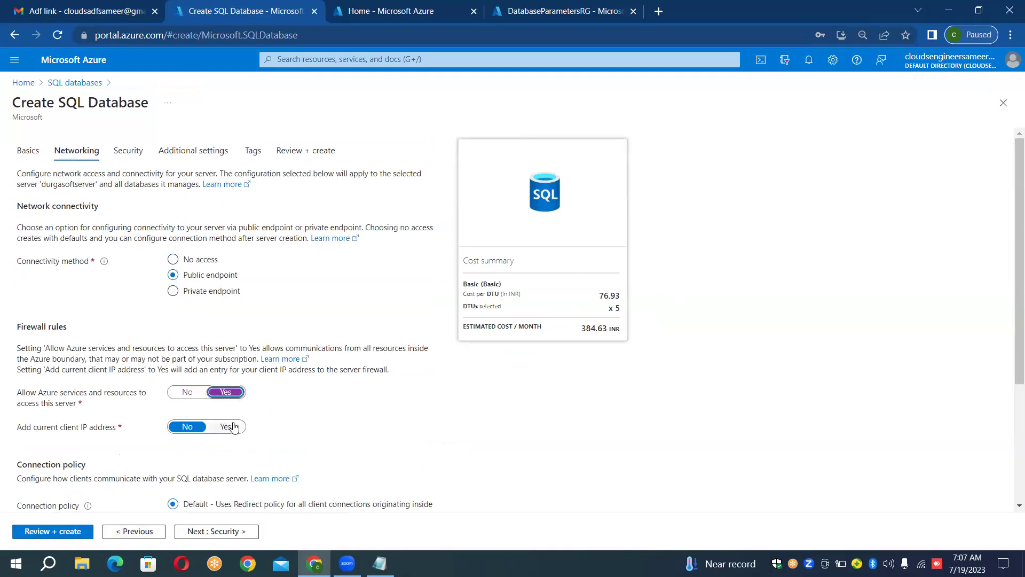
{"action": "left_click", "coordinate": [231, 427]}
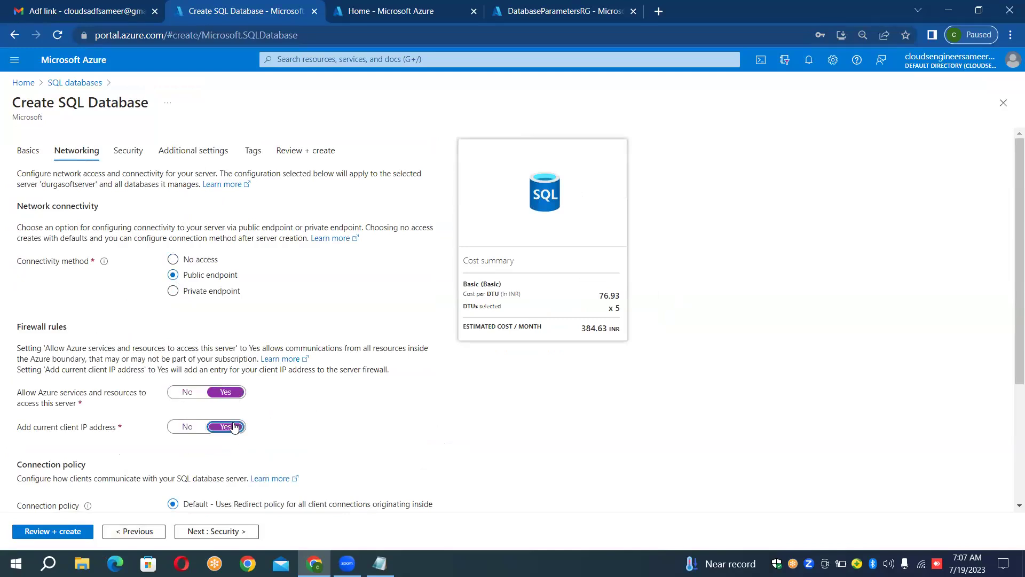
{"action": "left_click", "coordinate": [55, 531]}
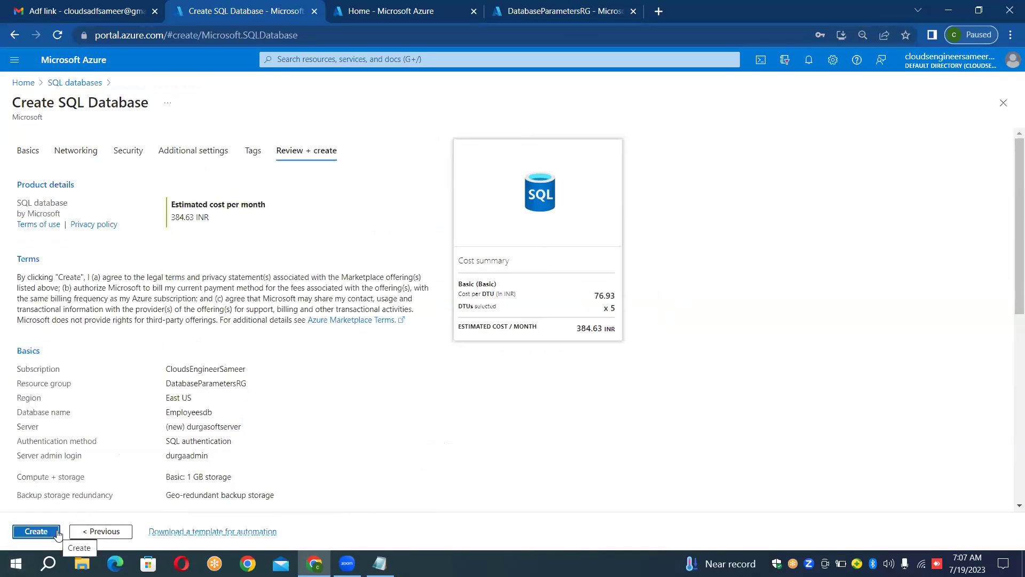
{"action": "left_click", "coordinate": [36, 531]}
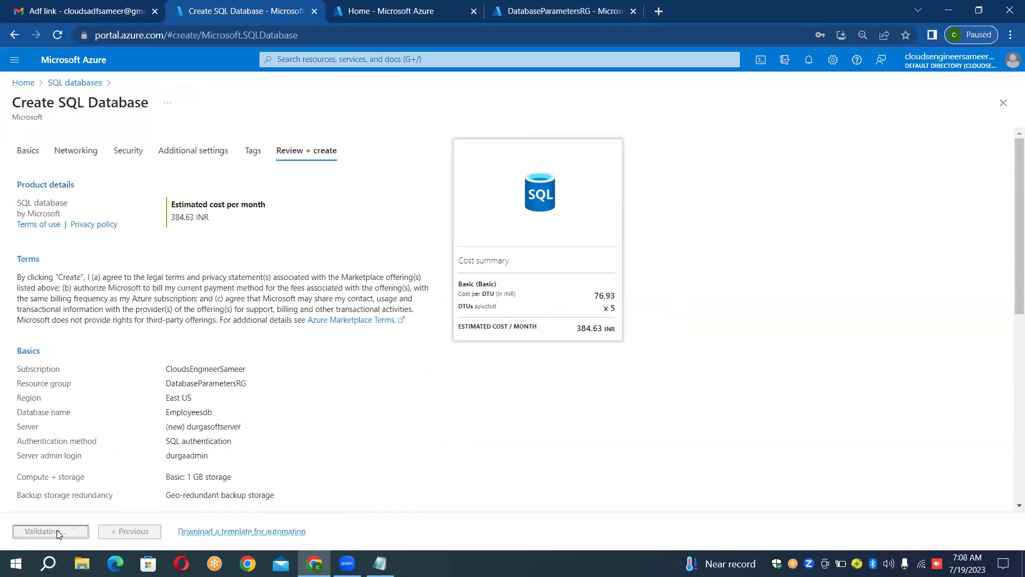
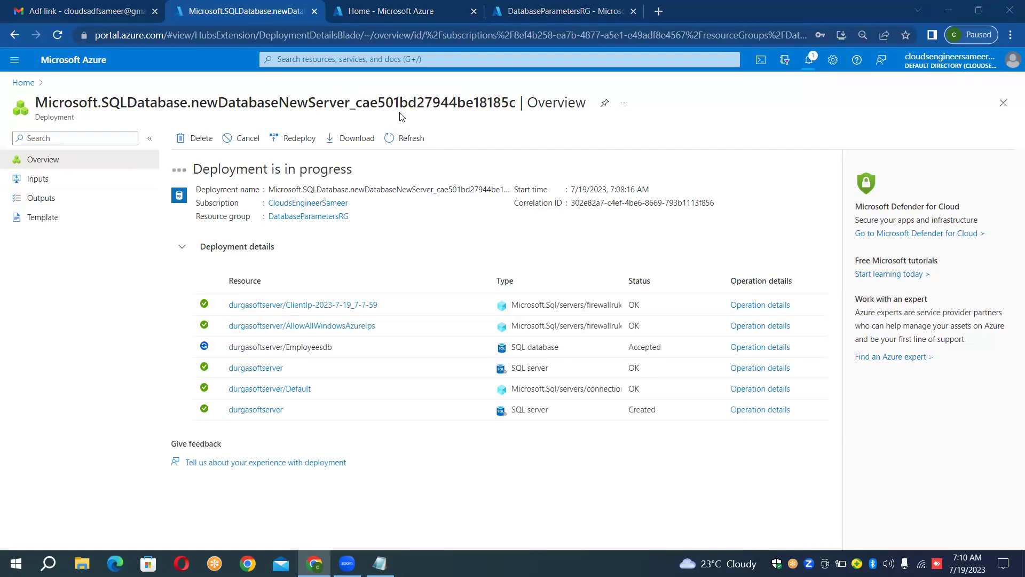
Step: Start creating a new data factory in the DatabaseParametersRG resource group
{"action": "left_click", "coordinate": [457, 9]}
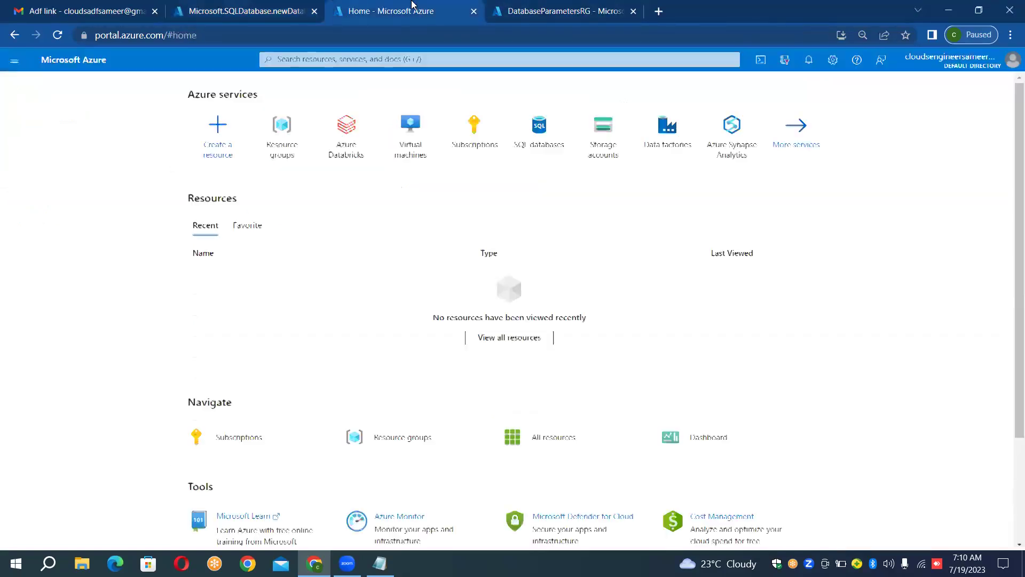
{"action": "left_click", "coordinate": [526, 8]}
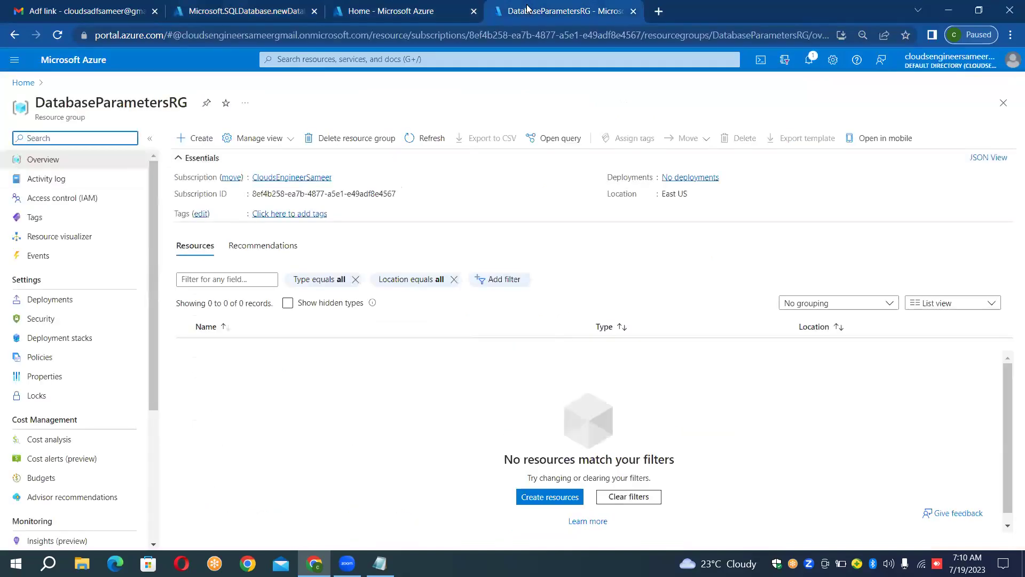
{"action": "left_click", "coordinate": [402, 10]}
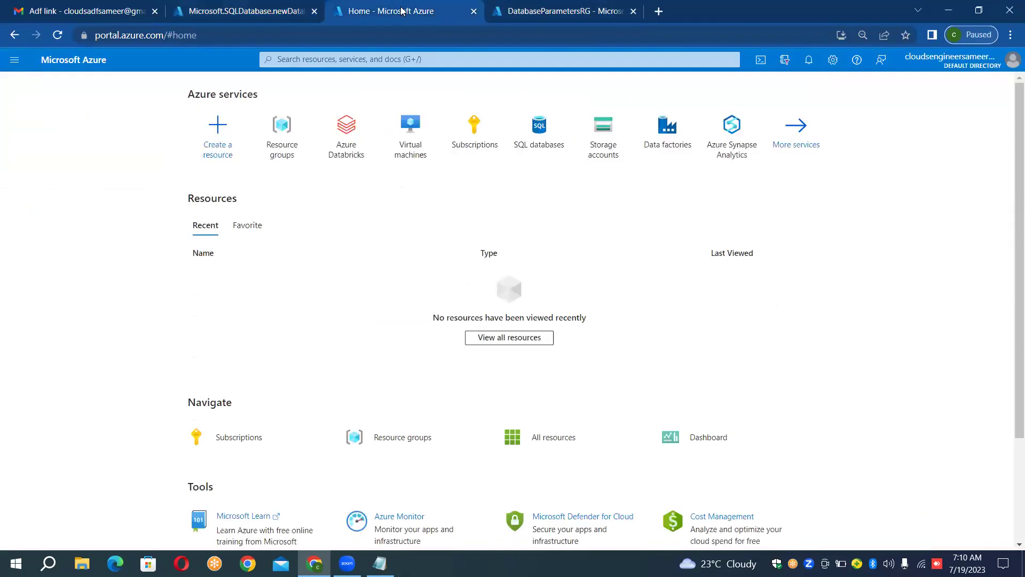
{"action": "left_click", "coordinate": [675, 131]}
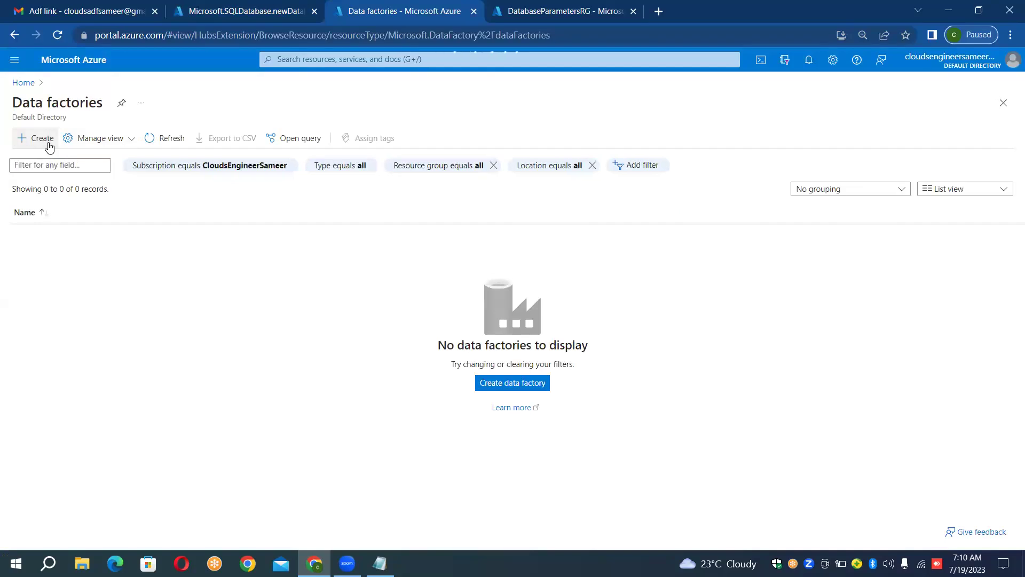
{"action": "left_click", "coordinate": [50, 146]}
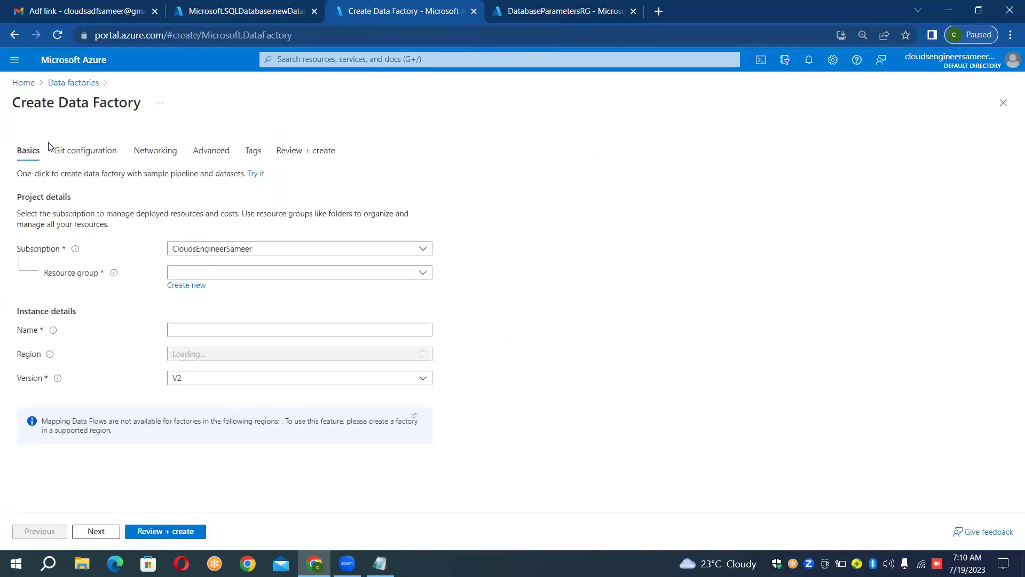
{"action": "left_click", "coordinate": [258, 272]}
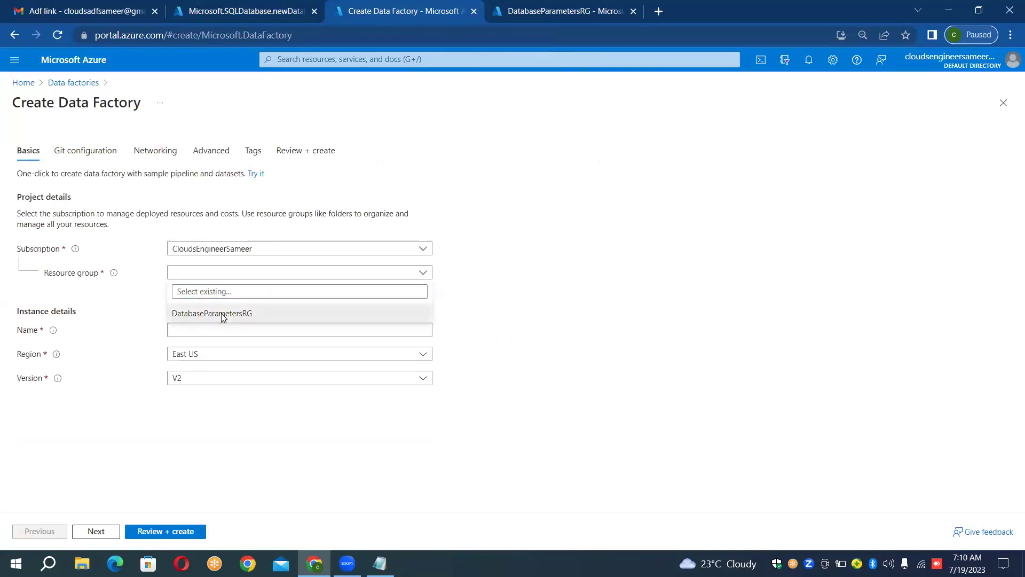
{"action": "left_click", "coordinate": [224, 313]}
Step: Try to name the data factory InstanceSQLDBtoSQLDB and submit its settings for review
{"action": "left_click", "coordinate": [219, 330]}
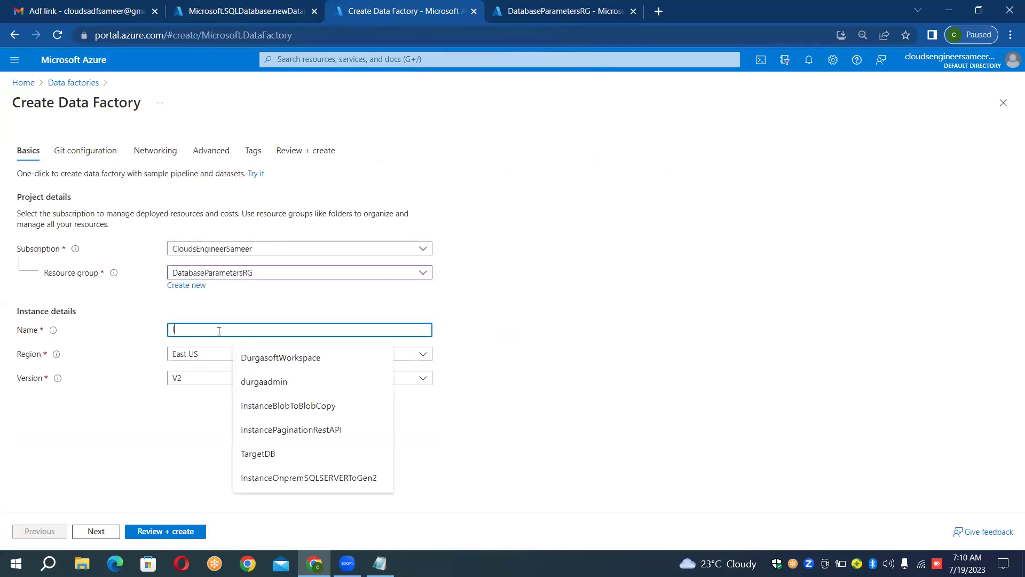
{"action": "type", "text": "Ins"}
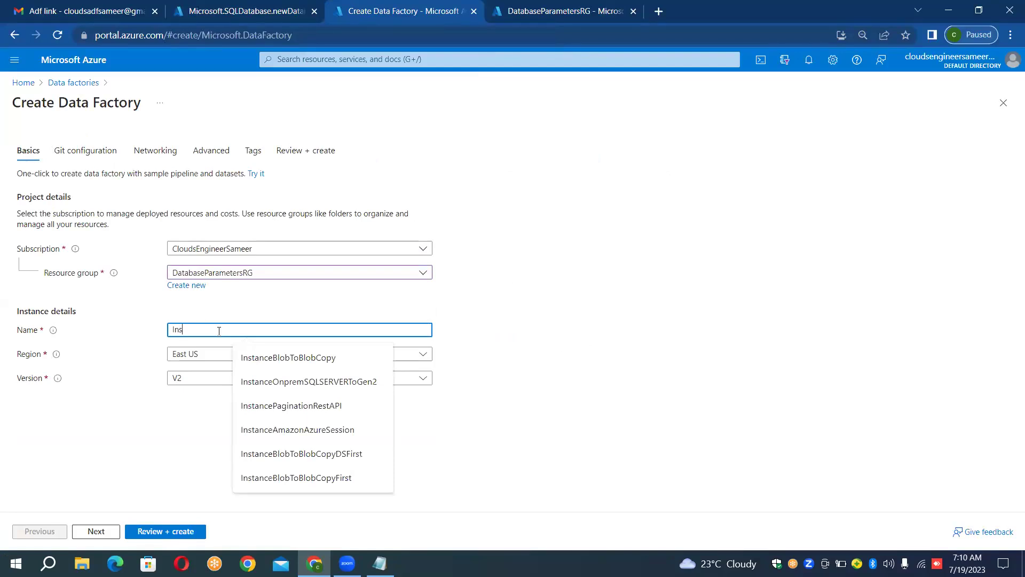
{"action": "type", "text": "tanceSQLD"}
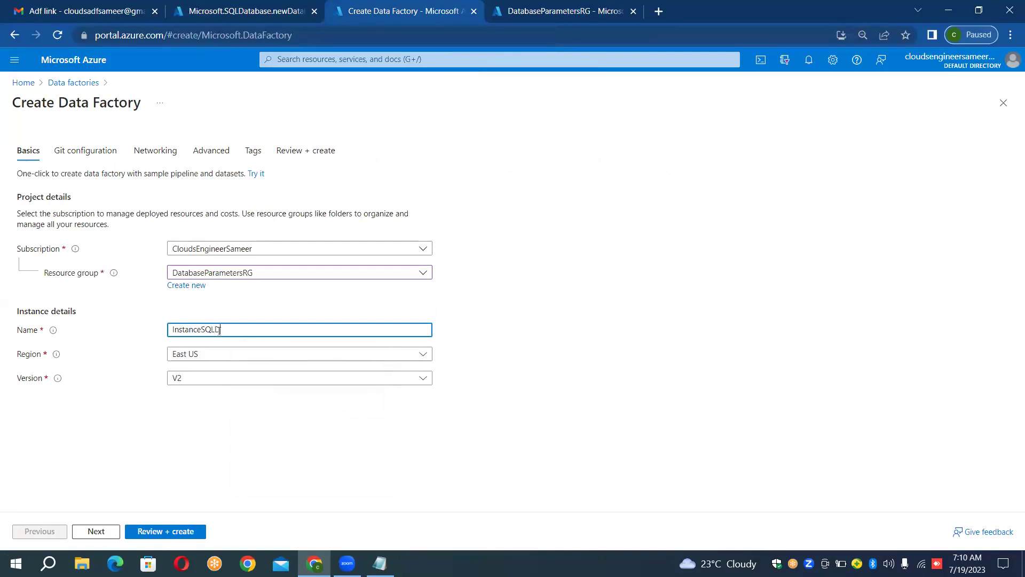
{"action": "type", "text": "Bt"}
{"action": "type", "text": "SAL"}
{"action": "type", "text": "DB"}
{"action": "key", "text": "BackSpace"}
{"action": "key", "text": "BackSpace"}
{"action": "key", "text": "BackSpace"}
{"action": "key", "text": "BackSpace"}
{"action": "type", "text": "QLDB"}
{"action": "left_click", "coordinate": [170, 532]}
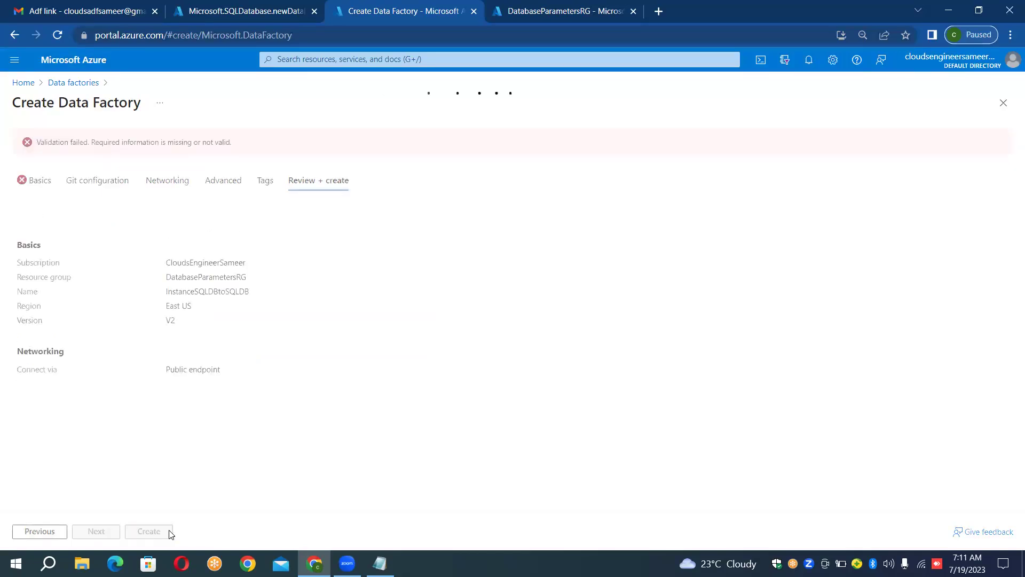
Step: Return to the basic settings and change the data factory's name to InstanceSQLDBtoSQLDBUsingParam
{"action": "left_click", "coordinate": [45, 188]}
{"action": "left_click", "coordinate": [265, 359]}
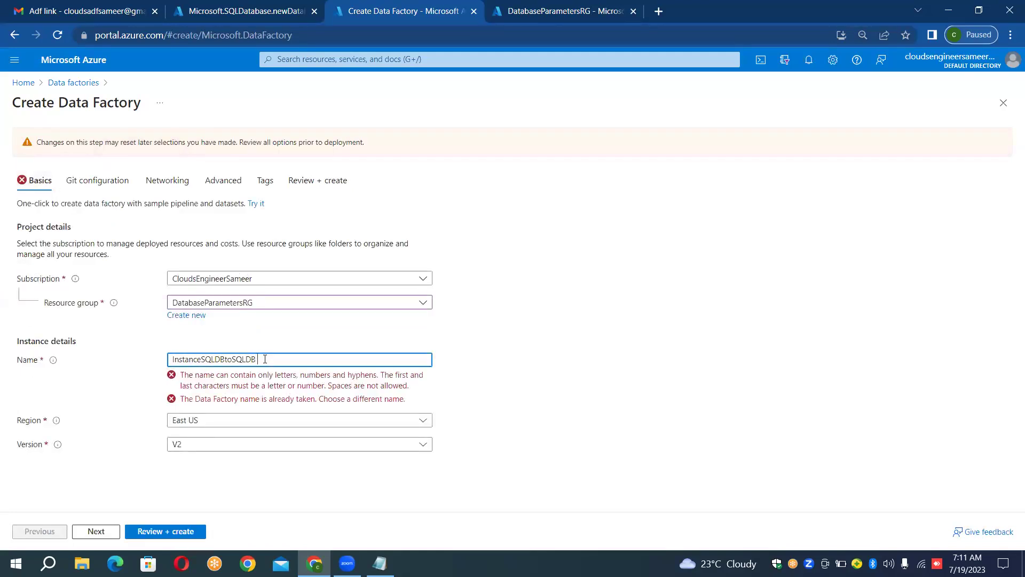
{"action": "double_click", "coordinate": [265, 359]}
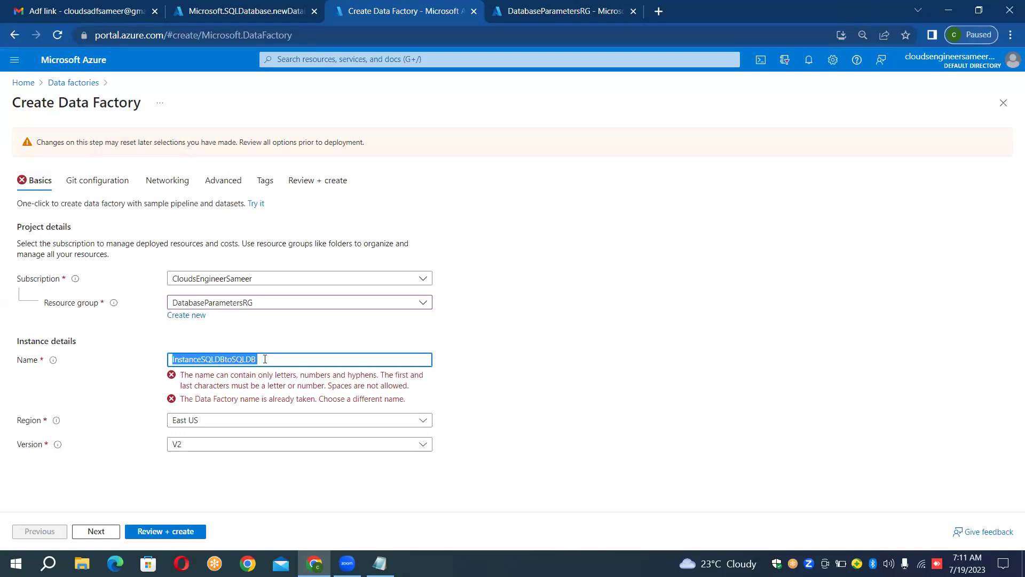
{"action": "key", "text": "BackSpace"}
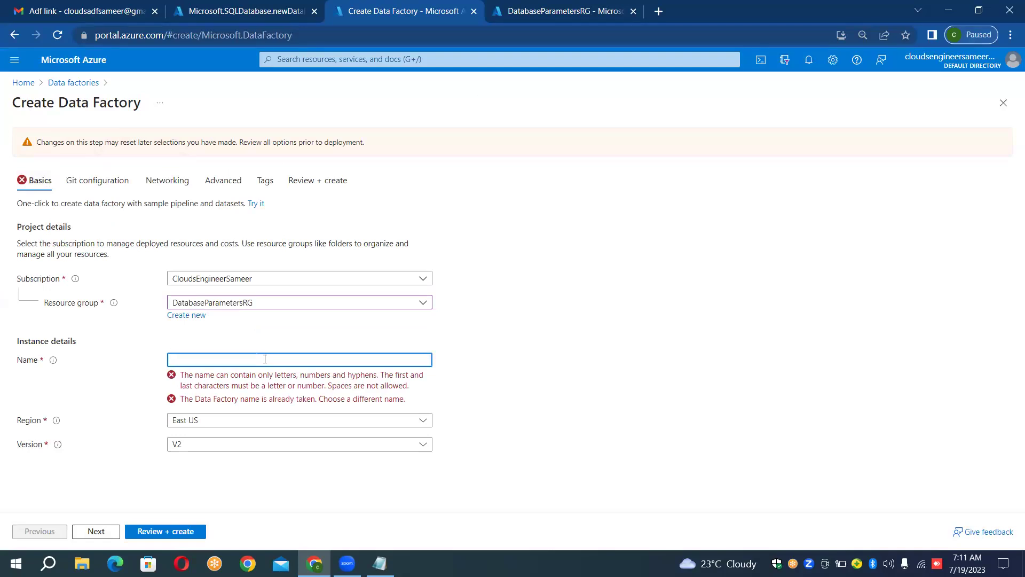
{"action": "type", "text": "Instance"}
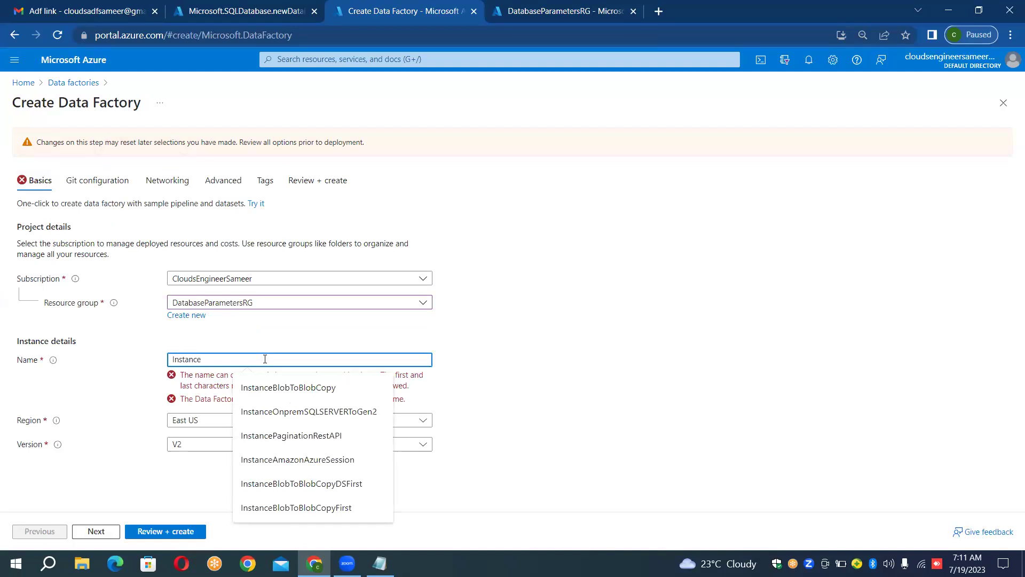
{"action": "type", "text": "SQLDB"}
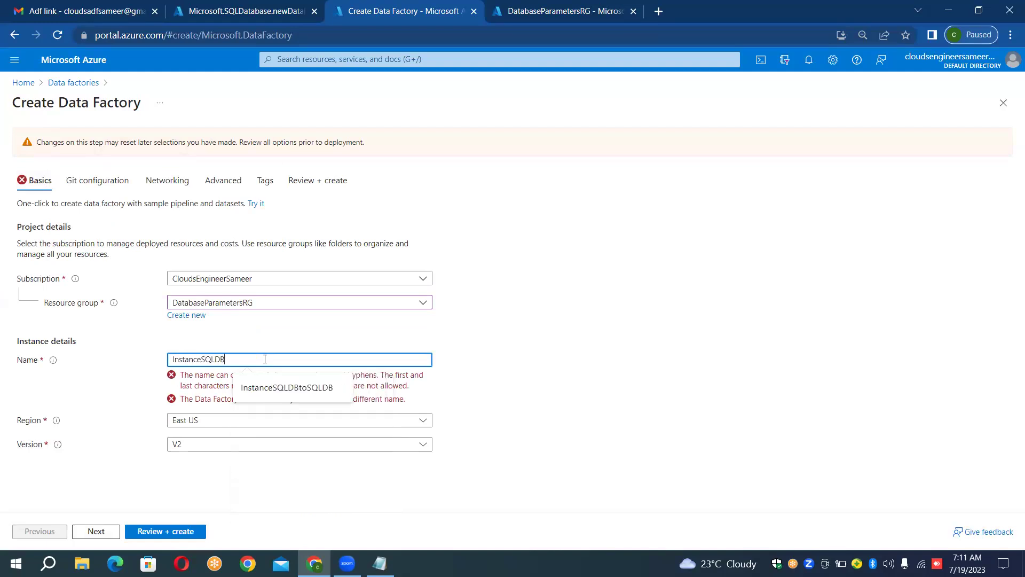
{"action": "type", "text": "ToSQLDB"}
{"action": "left_click", "coordinate": [257, 393]}
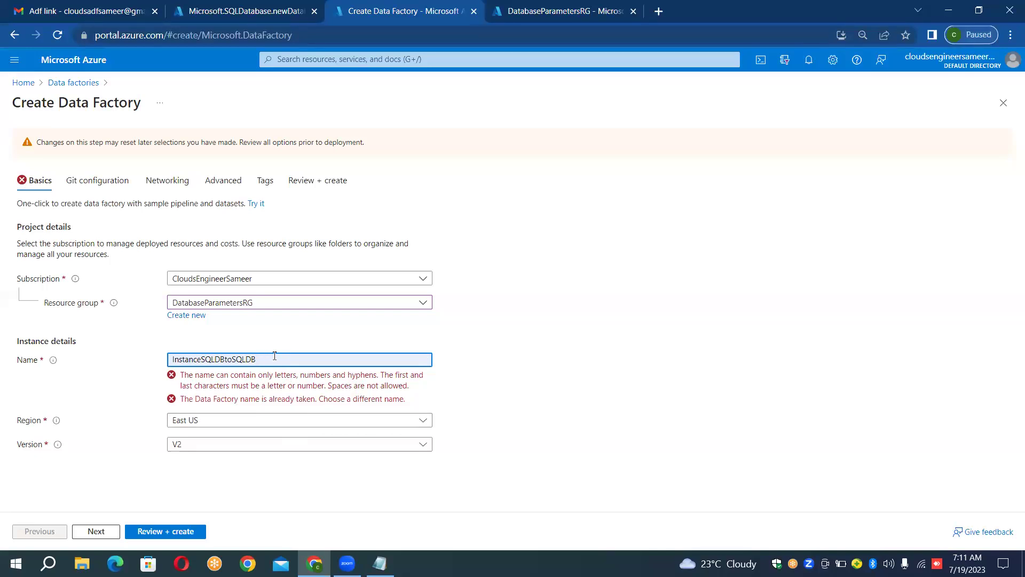
{"action": "key", "text": "BackSpace"}
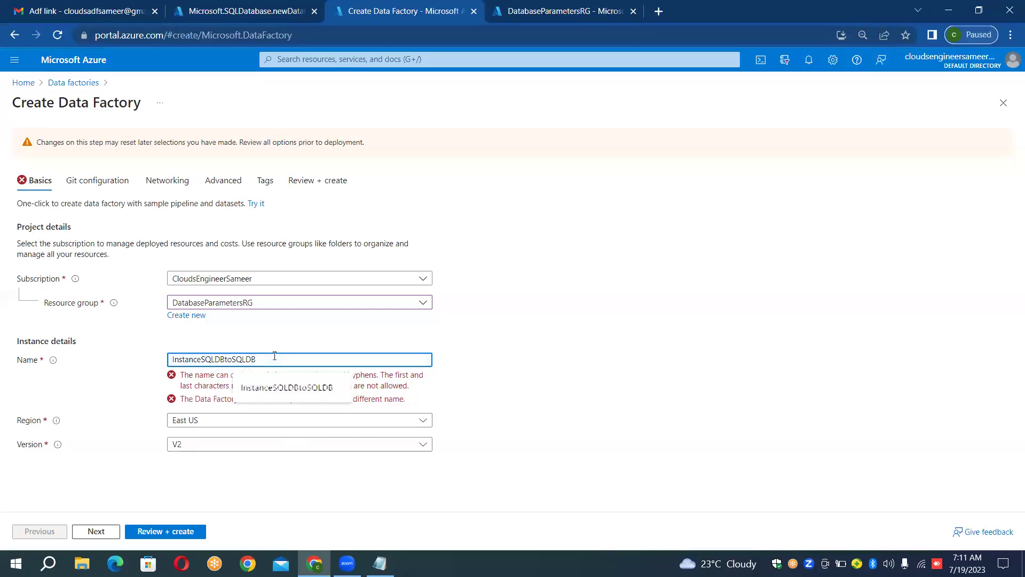
{"action": "type", "text": "UsingParam"}
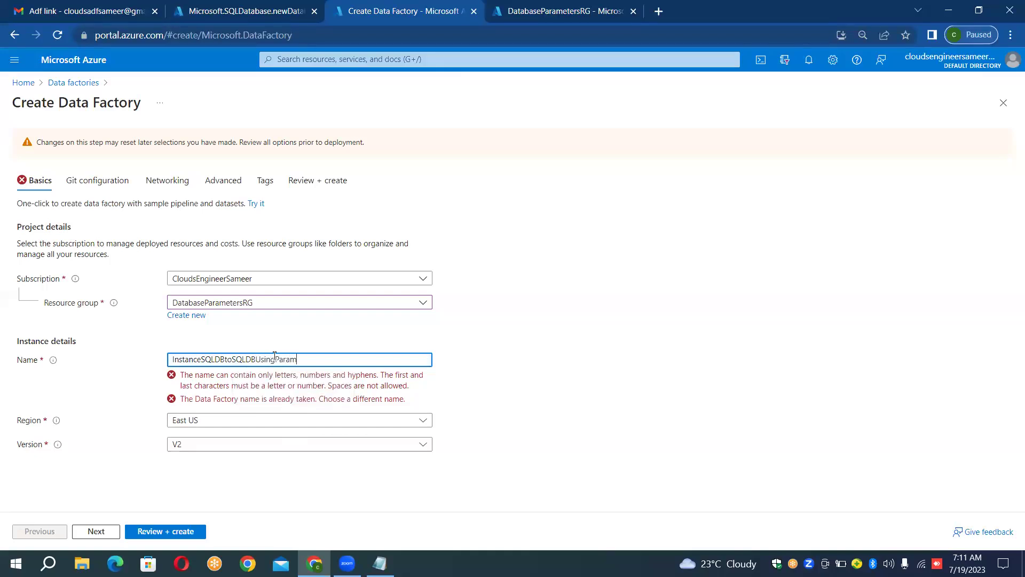
{"action": "left_click", "coordinate": [688, 310]}
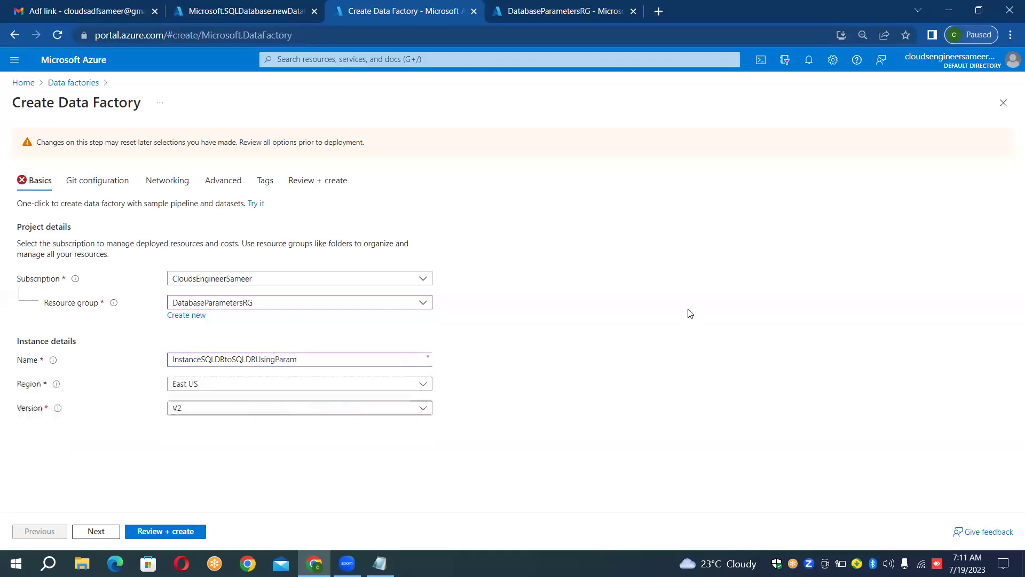
Step: Review and create the data factory, and open the deployed resource
{"action": "left_click", "coordinate": [183, 530]}
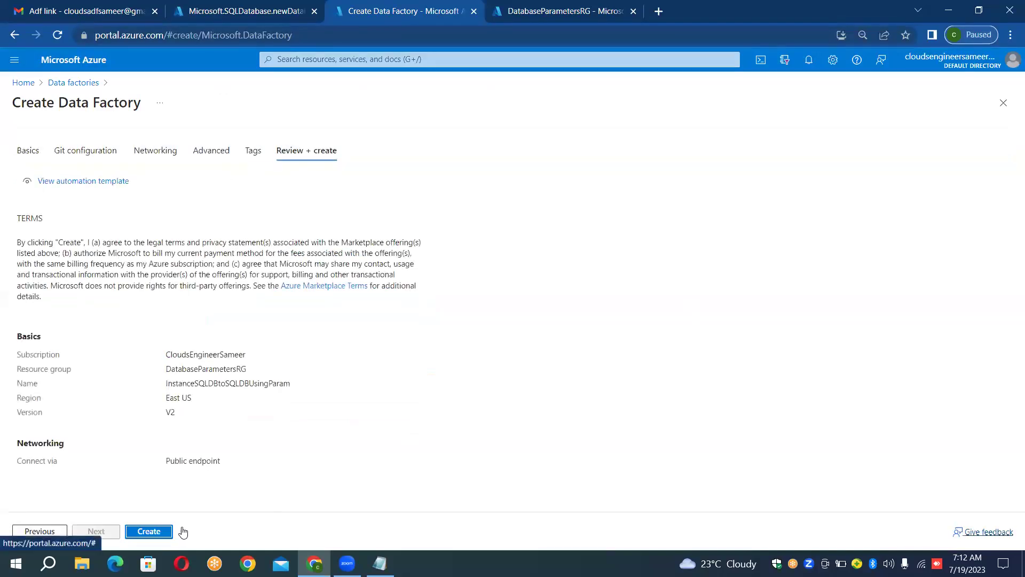
{"action": "left_click", "coordinate": [152, 534]}
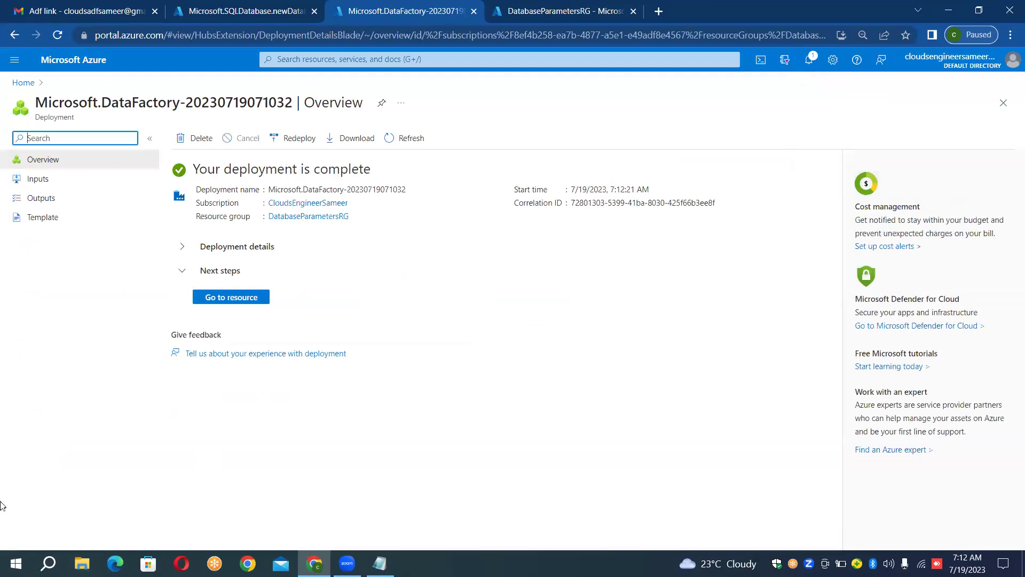
{"action": "left_click", "coordinate": [229, 304]}
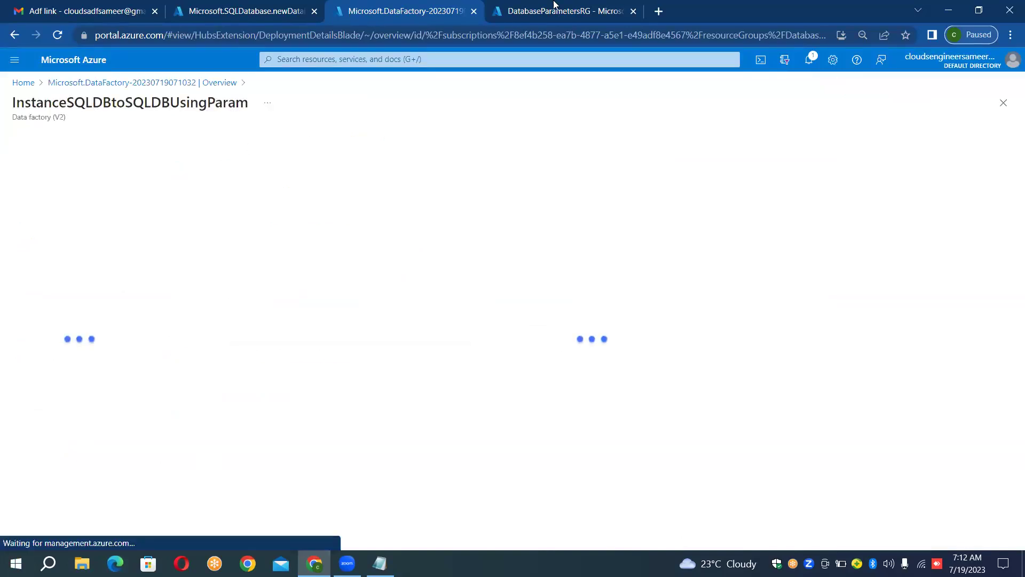
Step: Go to the deployed Employeesdb database and open its query editor
{"action": "left_click", "coordinate": [251, 13]}
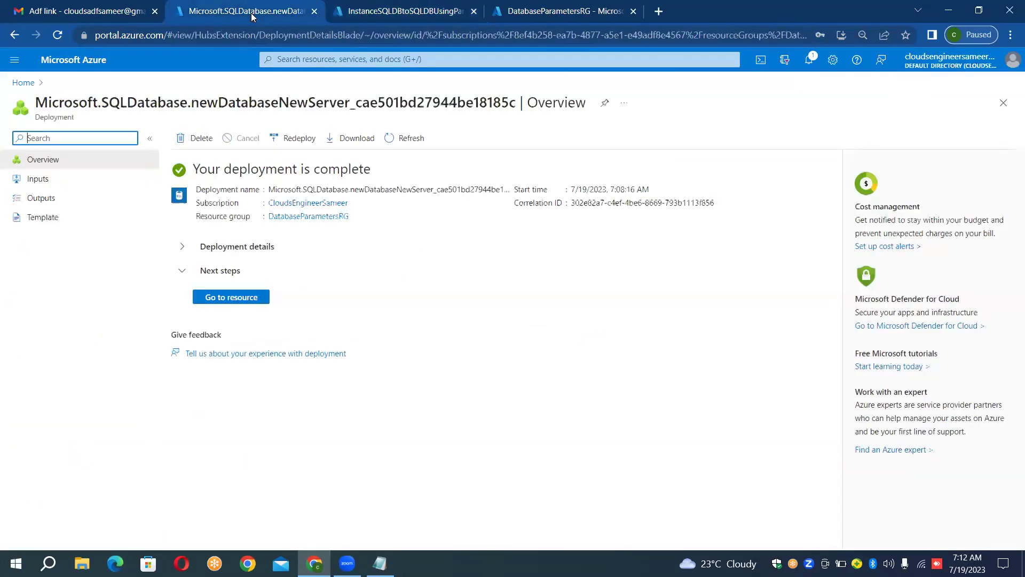
{"action": "left_click", "coordinate": [246, 299]}
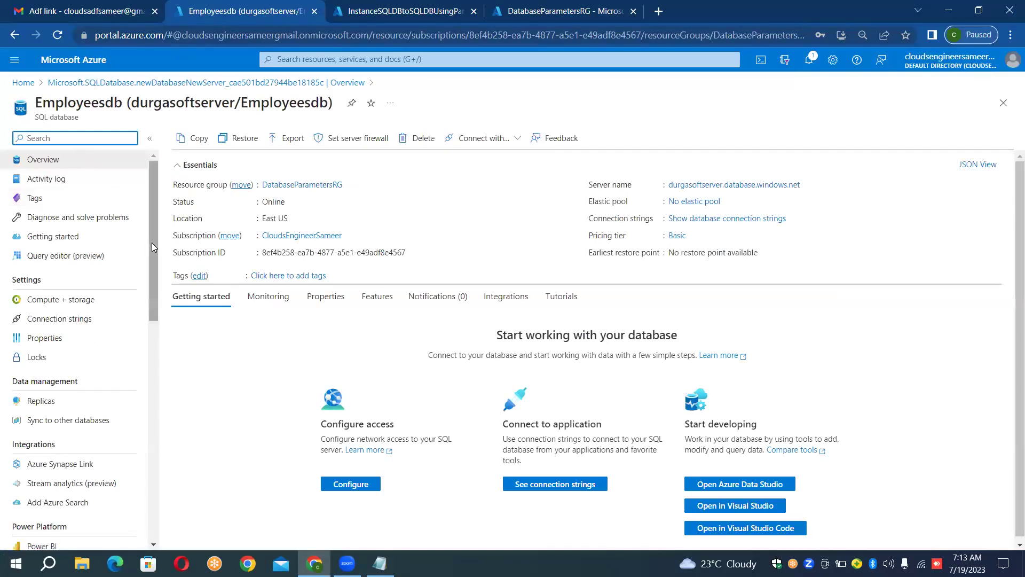
{"action": "left_click_drag", "start_coordinate": [151, 243], "coordinate": [177, 142]}
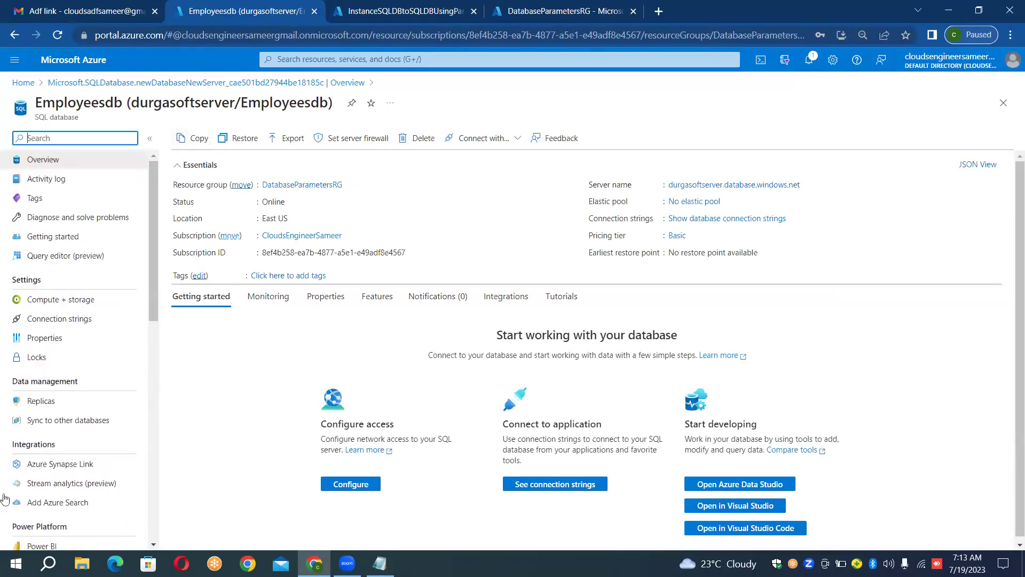
{"action": "left_click", "coordinate": [83, 256]}
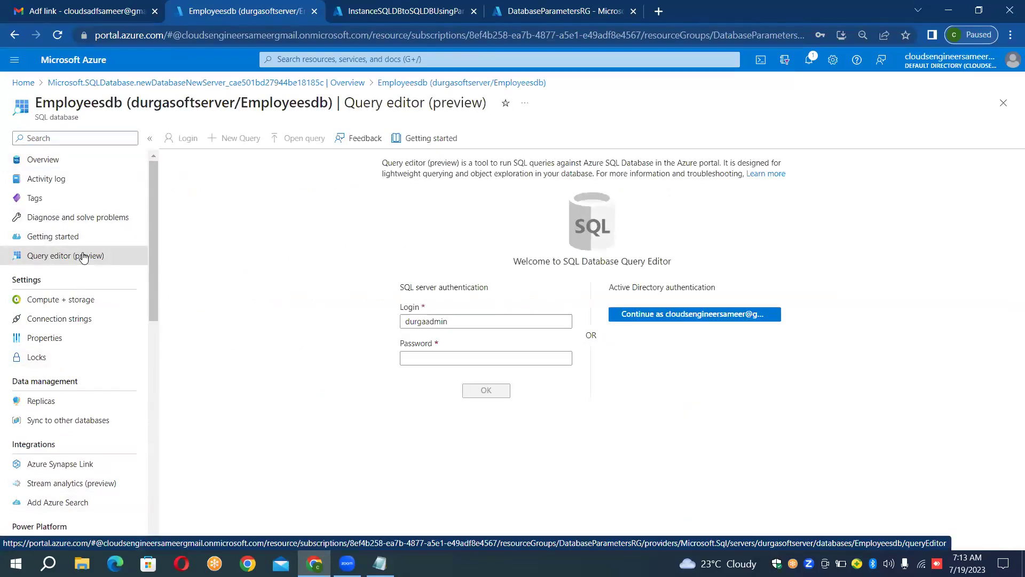
Step: Log in to the Employeesdb query editor with SQL server authentication by entering the server admin password
{"action": "left_click", "coordinate": [459, 325]}
{"action": "left_click", "coordinate": [433, 359]}
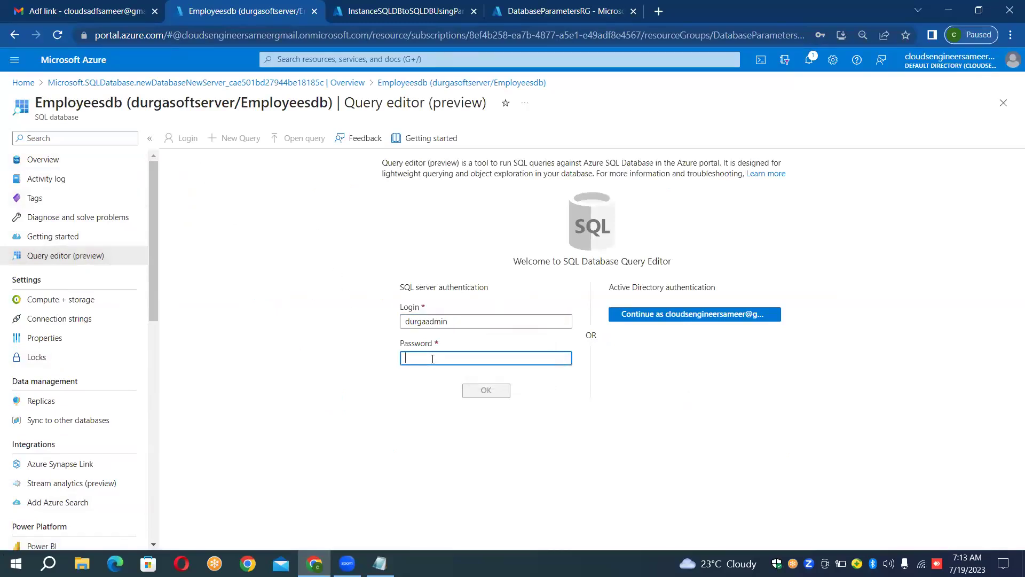
{"action": "type", "text": "**********"}
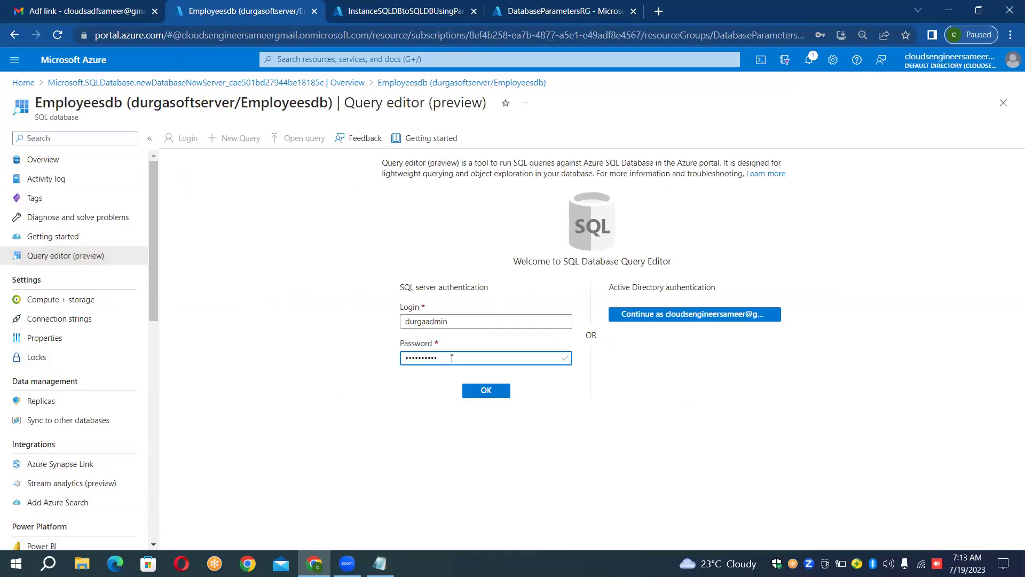
{"action": "left_click", "coordinate": [473, 391]}
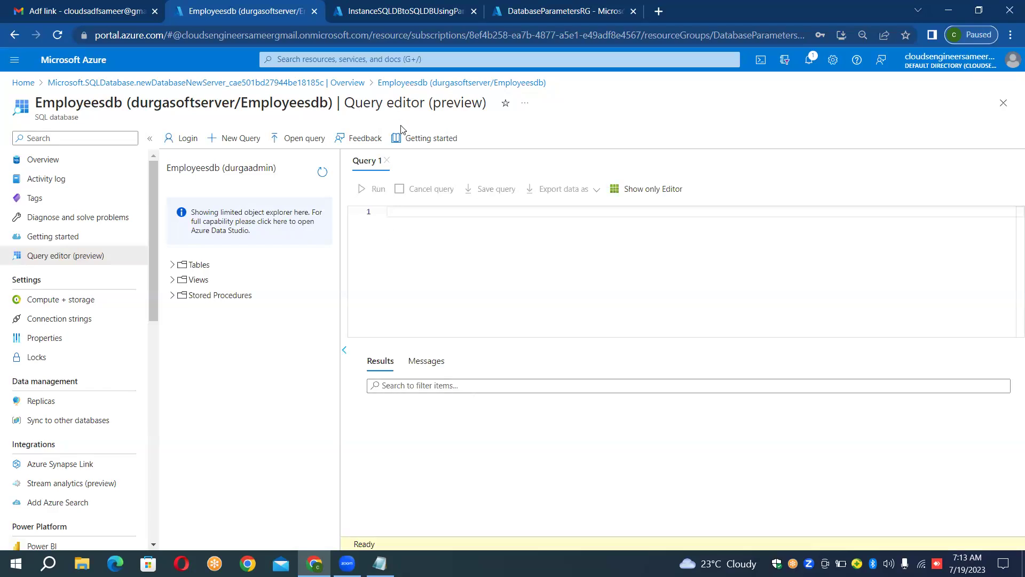
{"action": "left_click", "coordinate": [398, 214]}
Step: Launch Azure Data Factory Studio for the InstanceSQLDBtoSQLDBUsingParam data factory
{"action": "left_click", "coordinate": [403, 9]}
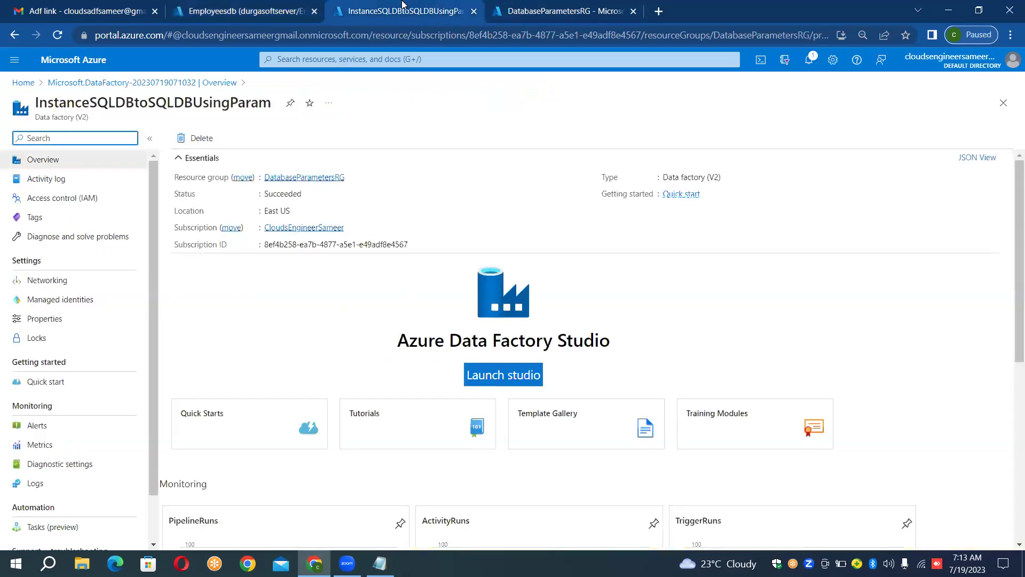
{"action": "left_click", "coordinate": [513, 376]}
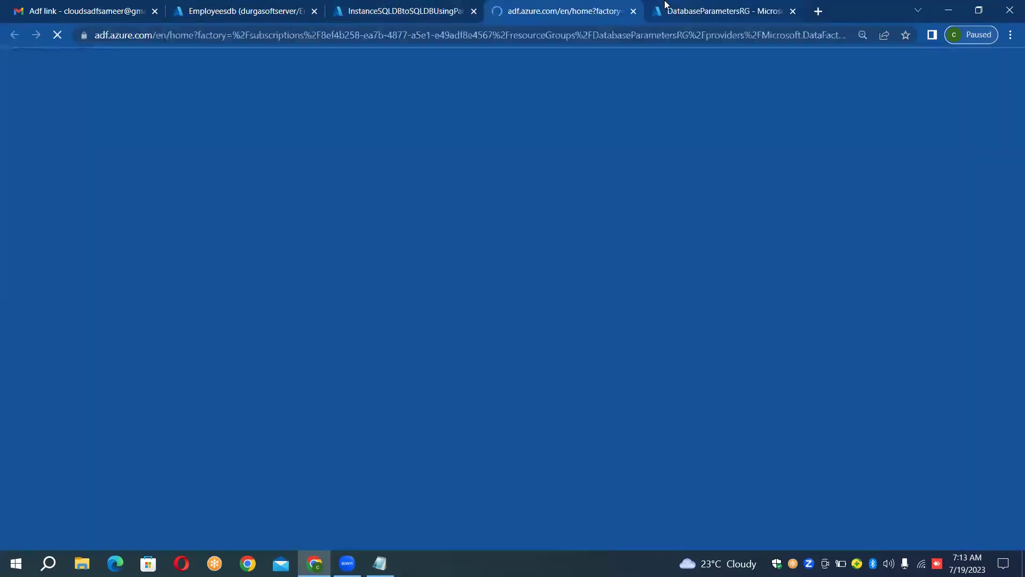
Step: Open the Azure portal home page in a new browser tab beside the DatabaseParametersRG resource group
{"action": "left_click", "coordinate": [694, 8]}
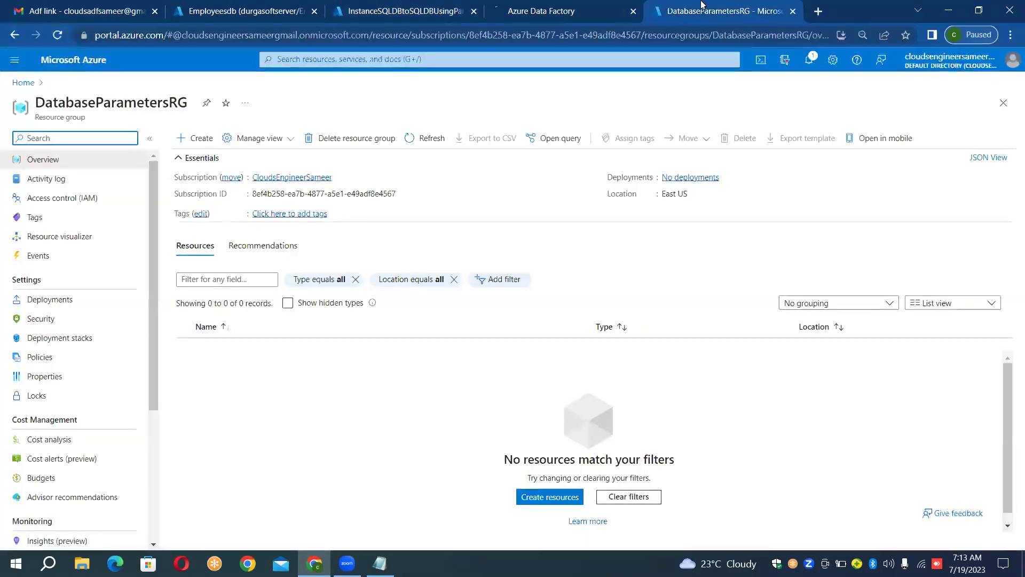
{"action": "left_click", "coordinate": [818, 11]}
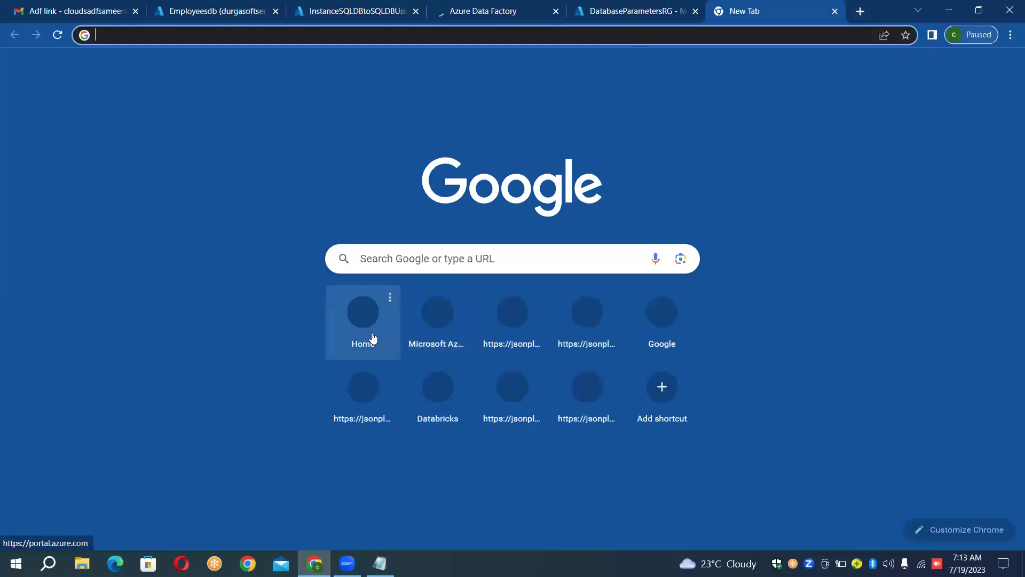
{"action": "left_click", "coordinate": [373, 314]}
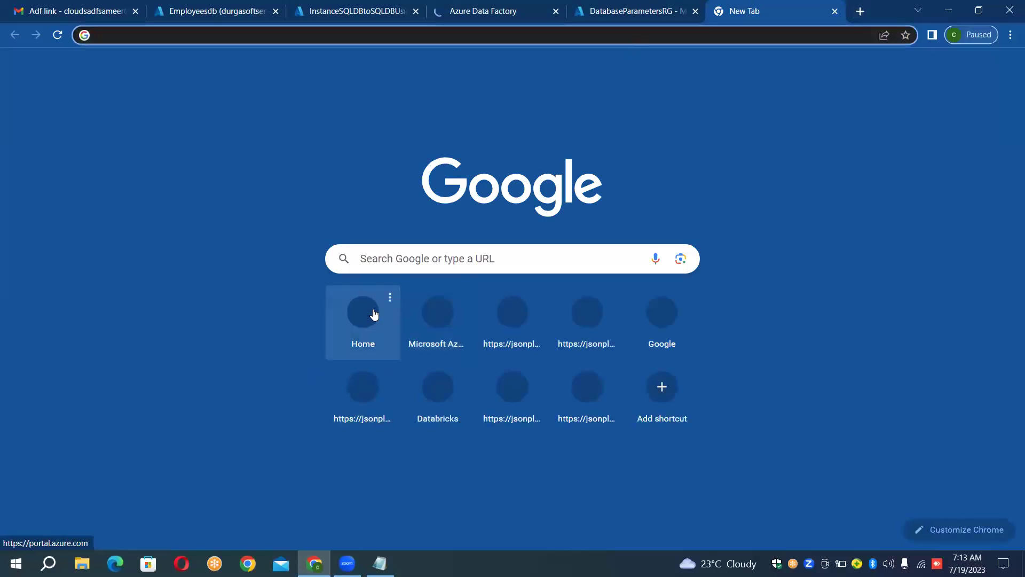
{"action": "left_click", "coordinate": [373, 314]}
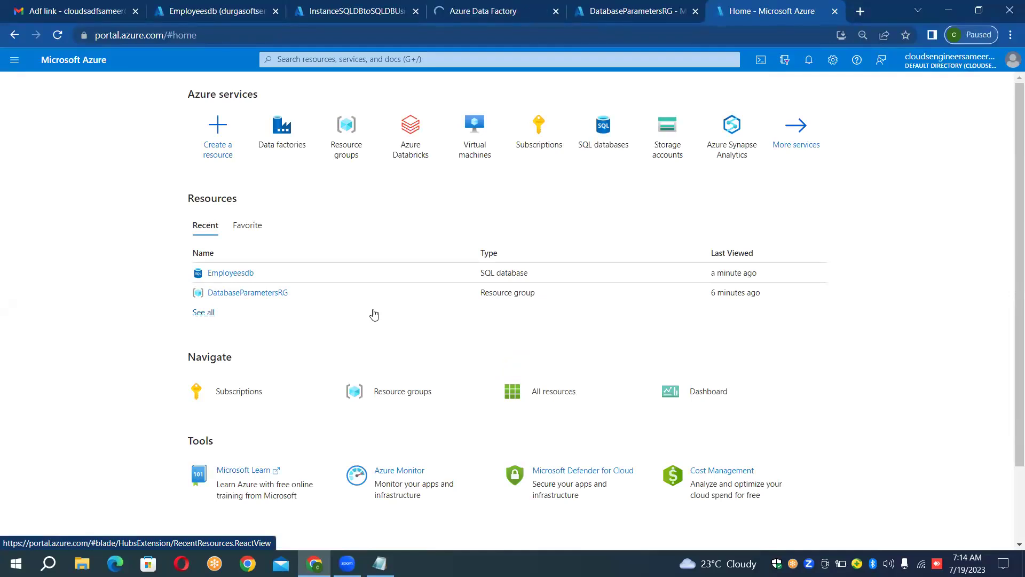
Step: Go through the SQL databases list and Employeesdb to its server durgasoftserver, and start creating a new database there
{"action": "left_click", "coordinate": [597, 139]}
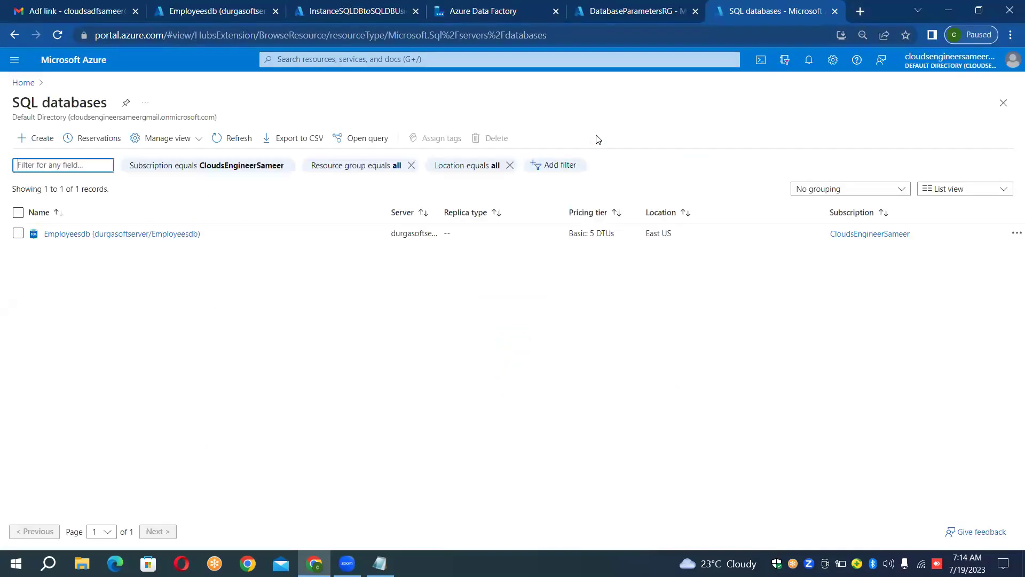
{"action": "left_click", "coordinate": [70, 234]}
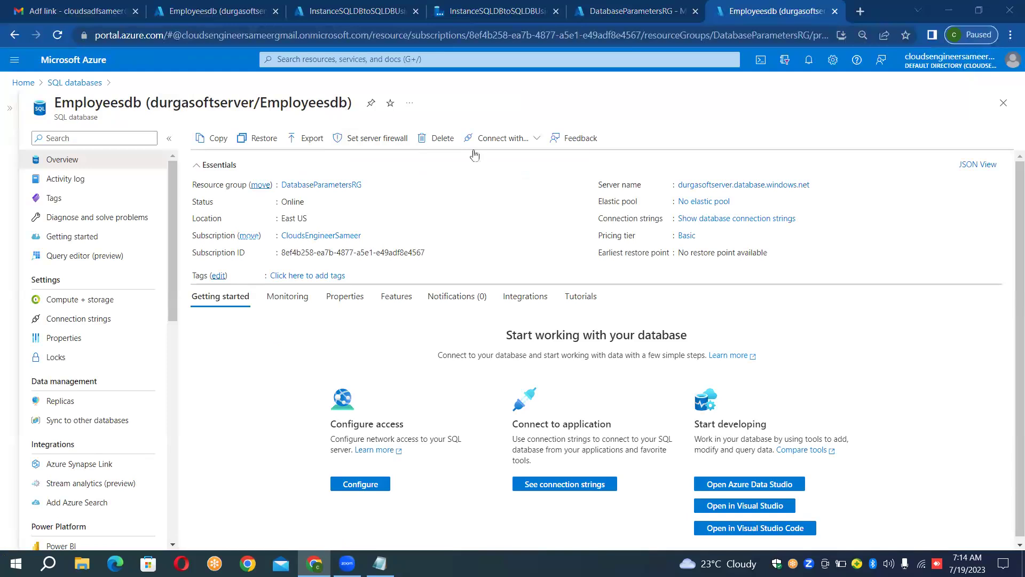
{"action": "left_click", "coordinate": [722, 184]}
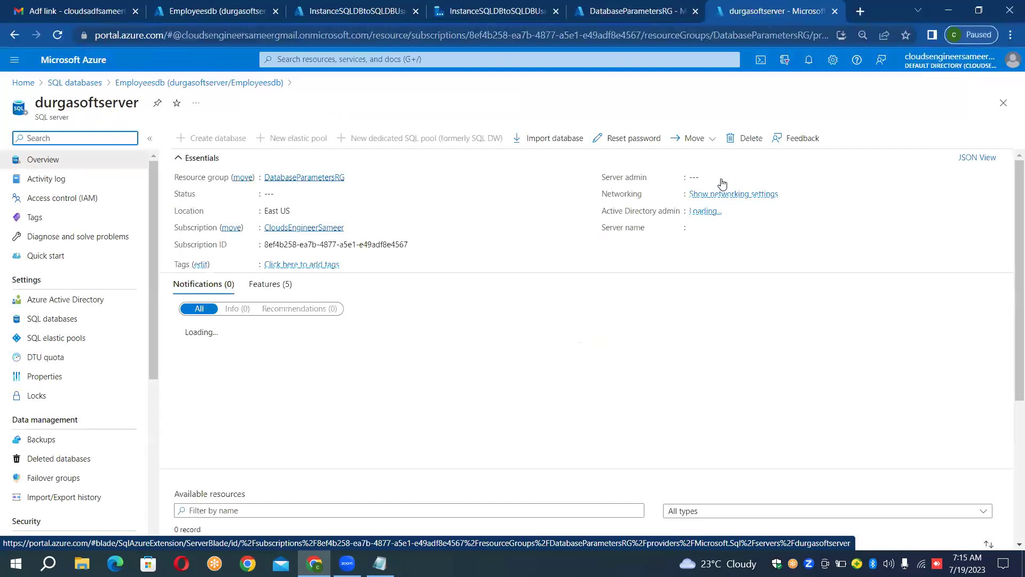
{"action": "left_click", "coordinate": [231, 145]}
{"action": "left_click", "coordinate": [231, 144]}
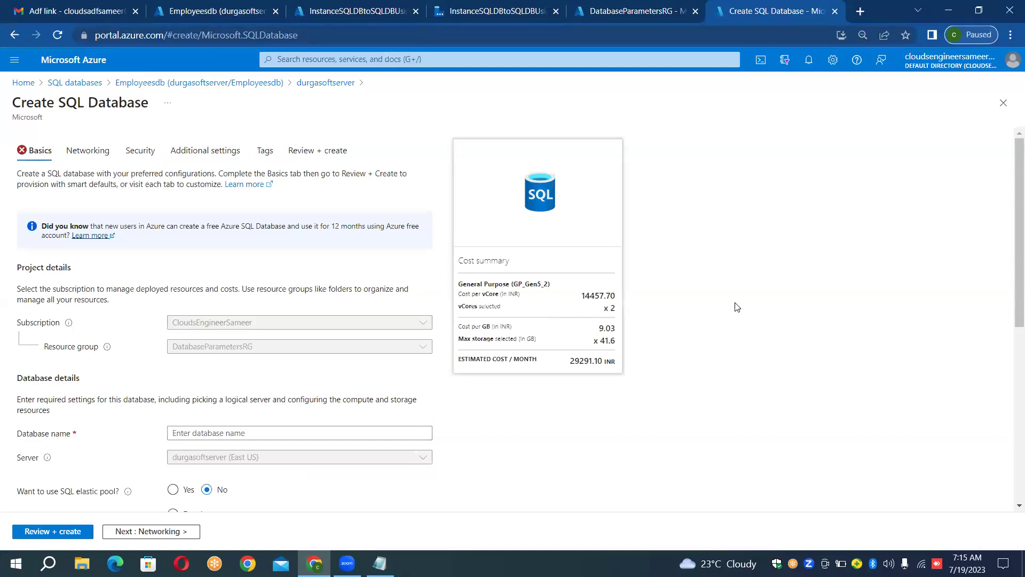
Step: Enter RetailDB as the name of the new SQL database
{"action": "scroll", "coordinate": [736, 307], "scroll_direction": "down", "scroll_amount": 3}
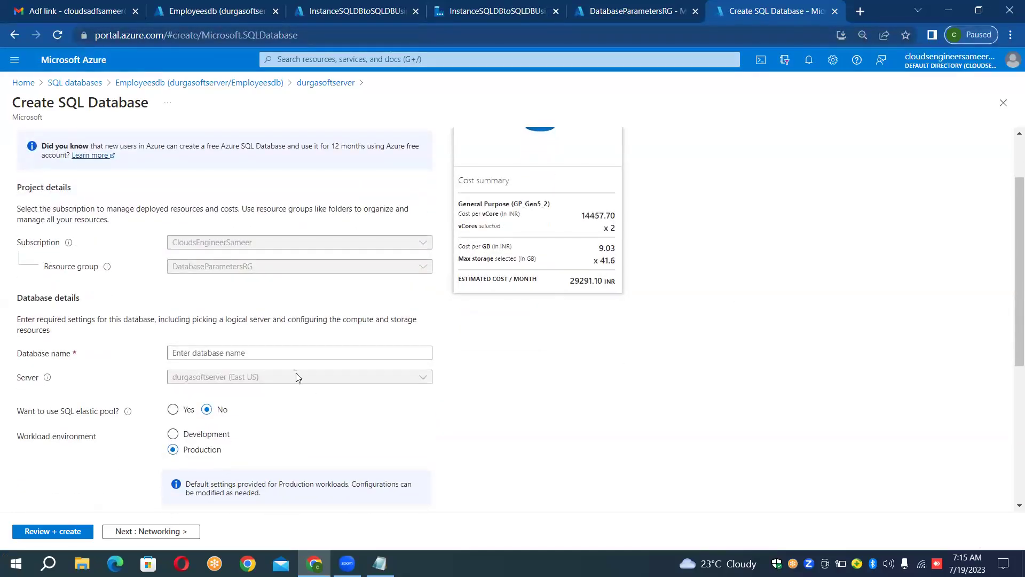
{"action": "left_click", "coordinate": [295, 354]}
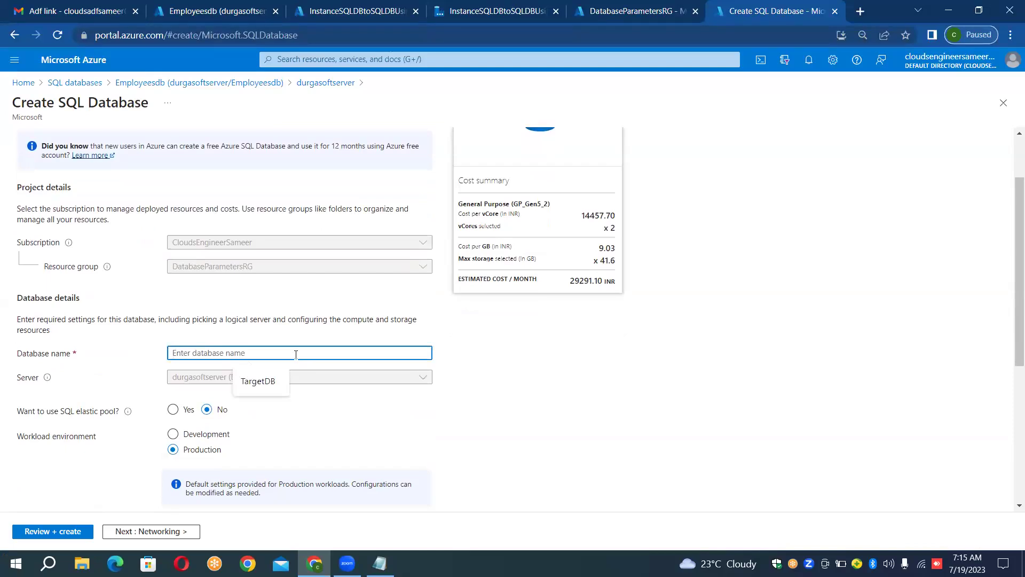
{"action": "type", "text": "R"}
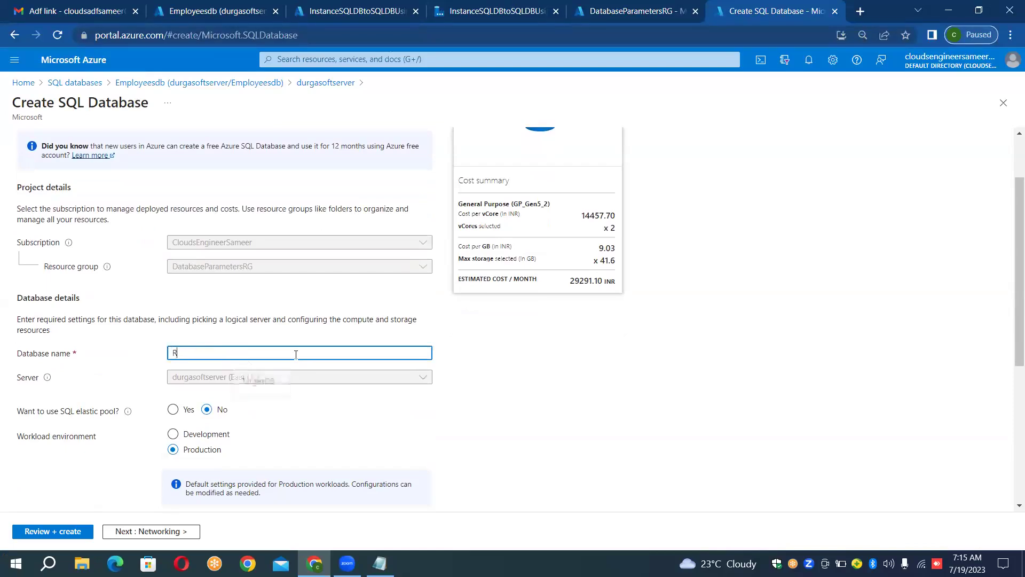
{"action": "type", "text": "etailDB"}
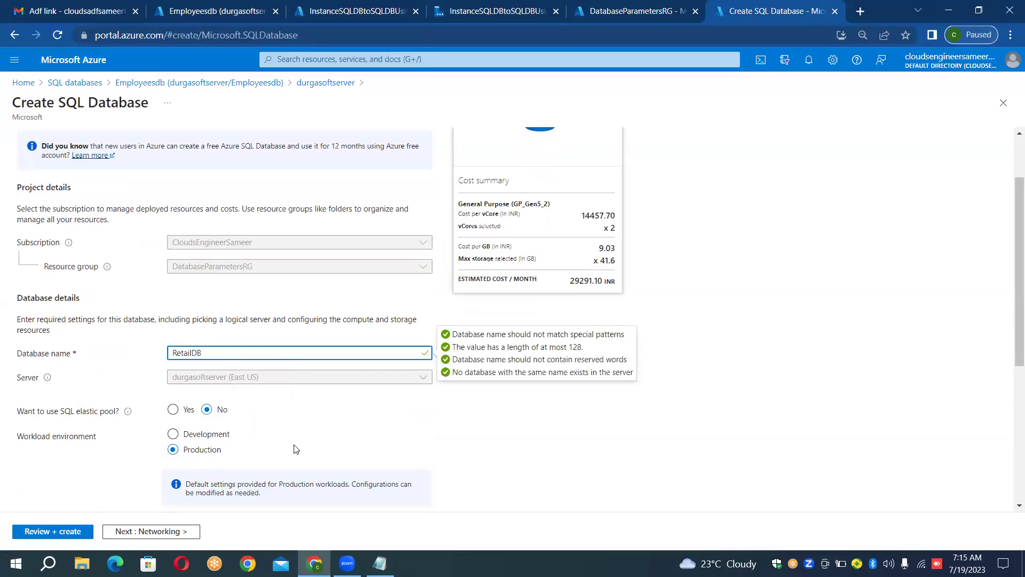
{"action": "left_click", "coordinate": [417, 477]}
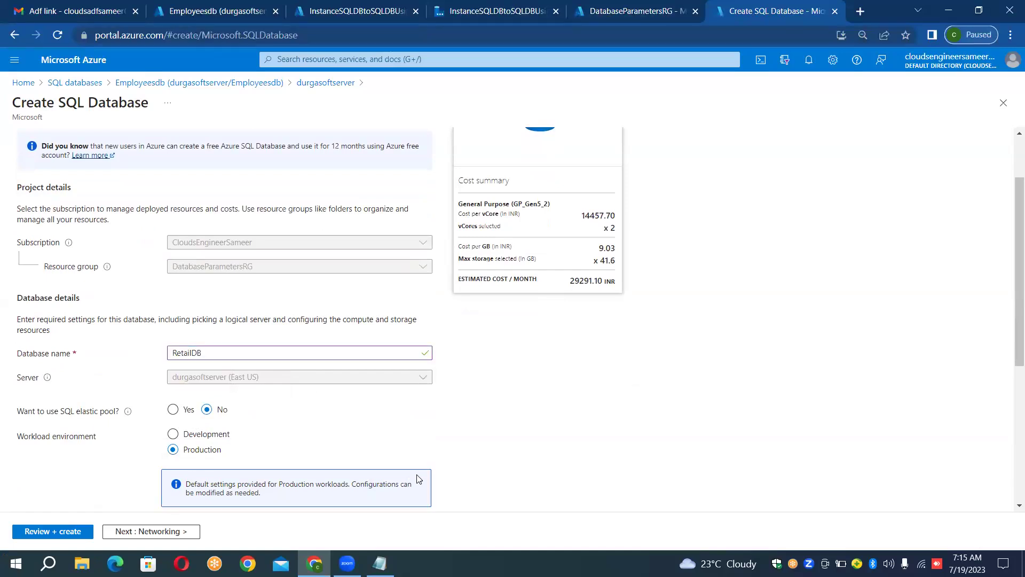
{"action": "scroll", "coordinate": [418, 477], "scroll_direction": "up", "scroll_amount": 3}
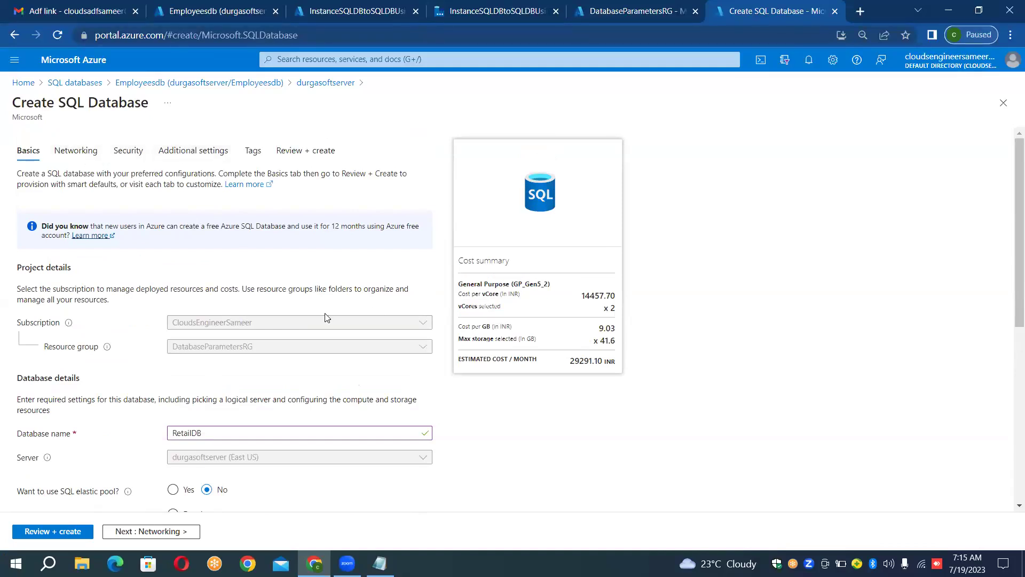
Step: Configure RetailDB's compute and storage with the Basic service tier and a maximum data size of 0.5 GB, and apply it
{"action": "scroll", "coordinate": [481, 434], "scroll_direction": "down", "scroll_amount": 4}
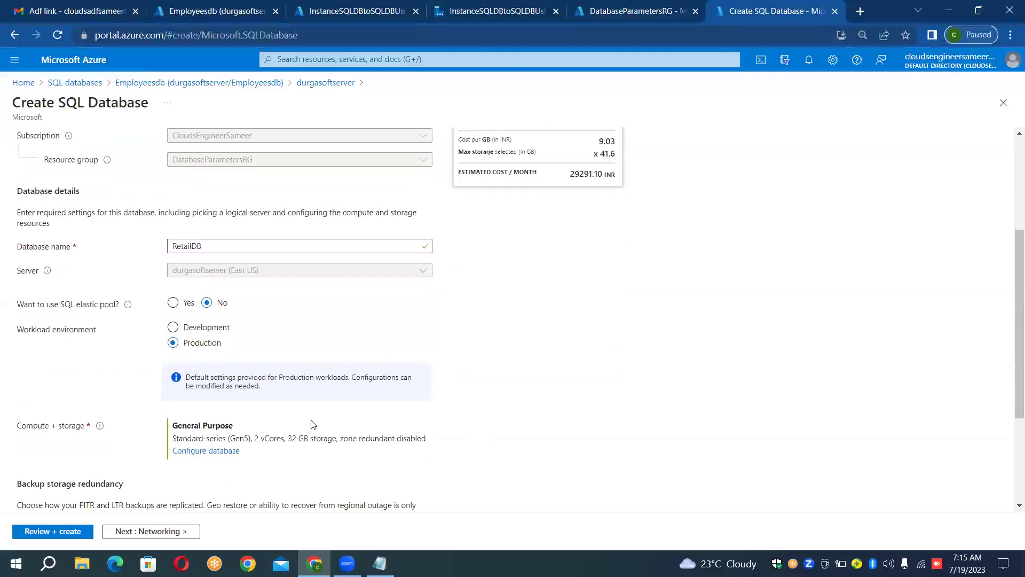
{"action": "left_click", "coordinate": [226, 453]}
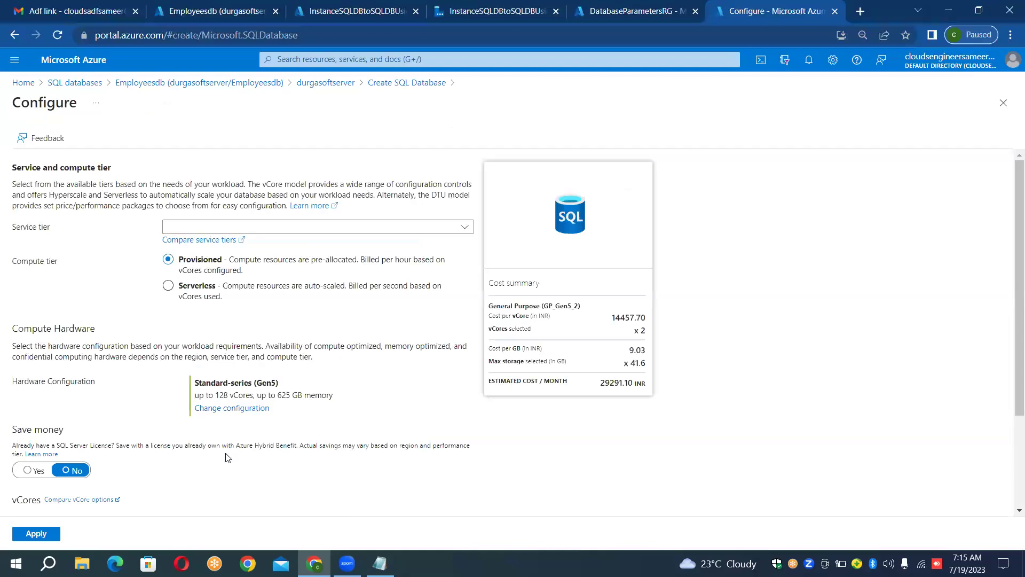
{"action": "left_click", "coordinate": [320, 226]}
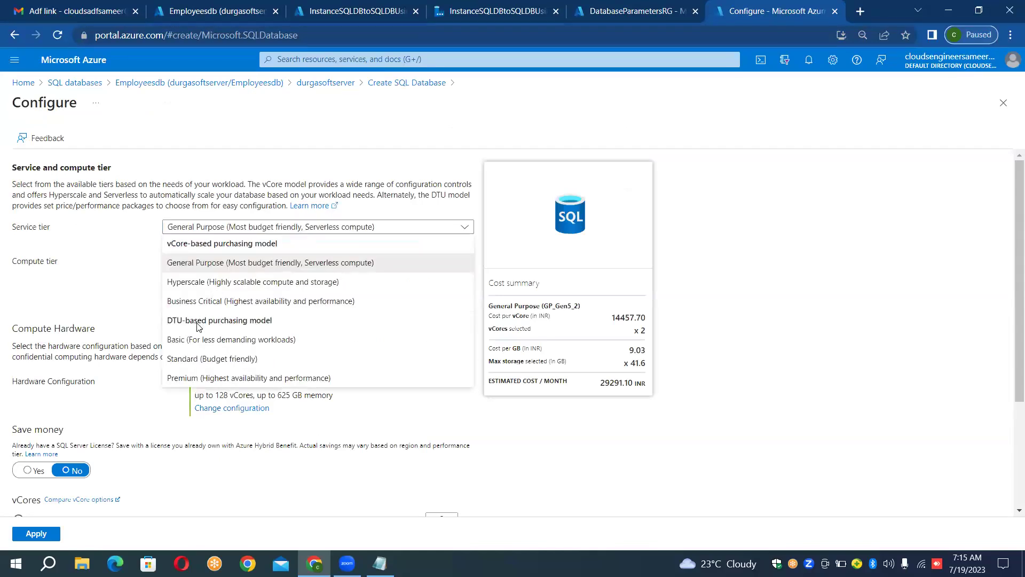
{"action": "key", "text": "Escape"}
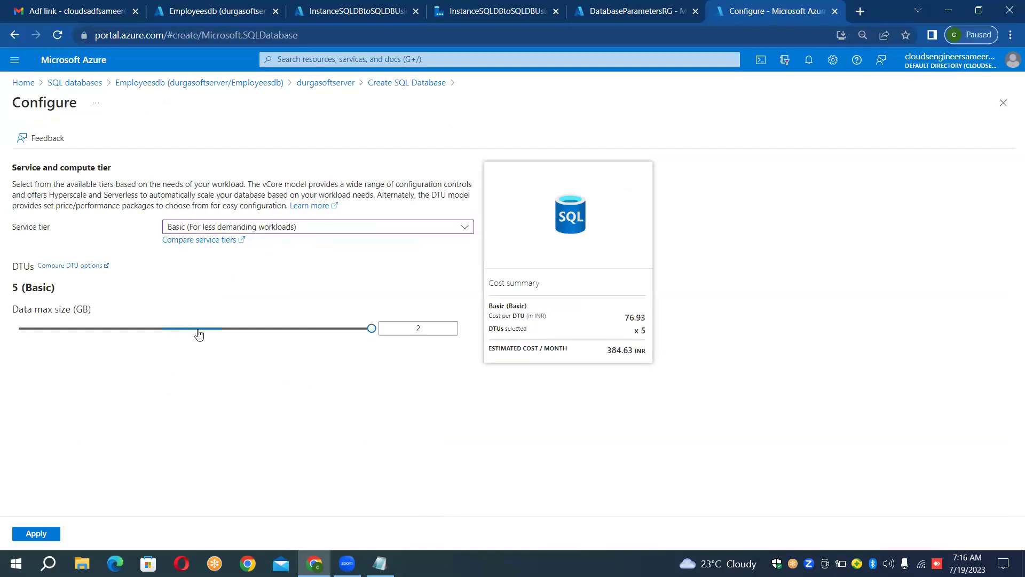
{"action": "left_click_drag", "start_coordinate": [371, 330], "coordinate": [138, 337]}
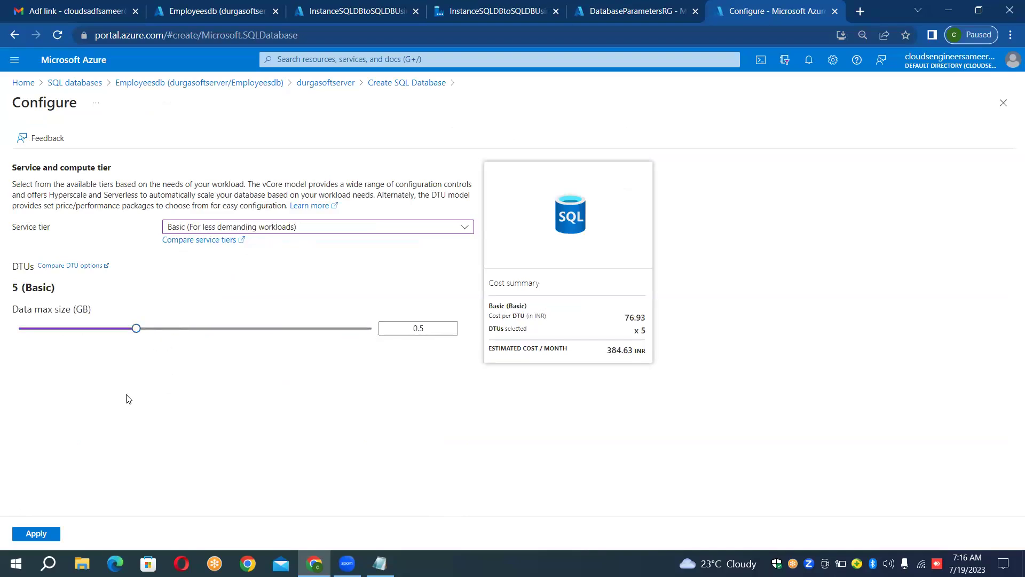
{"action": "left_click", "coordinate": [47, 536]}
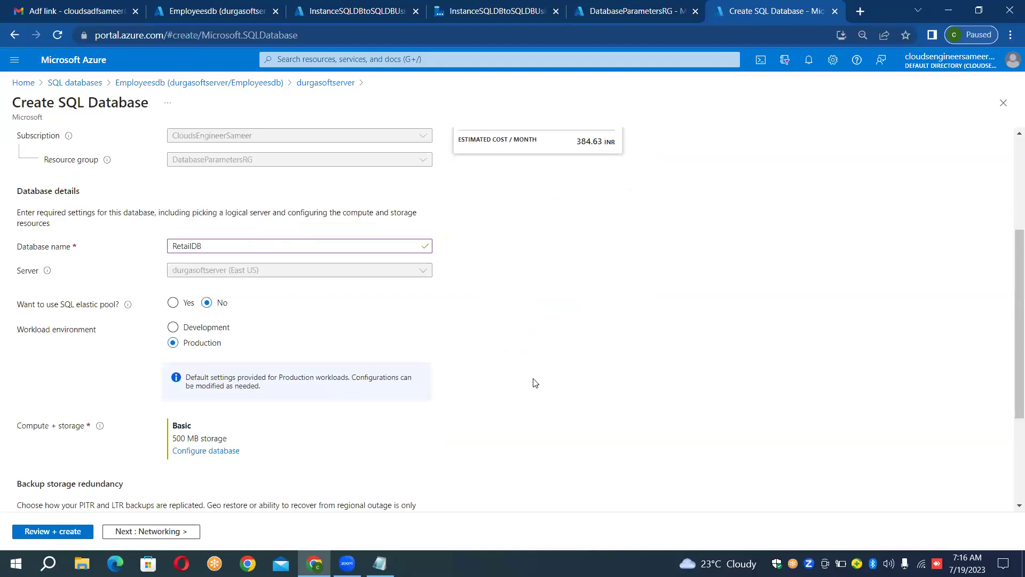
Step: Set the networking firewall rules of the new database to add the current client IP address
{"action": "scroll", "coordinate": [535, 382], "scroll_direction": "up", "scroll_amount": 3}
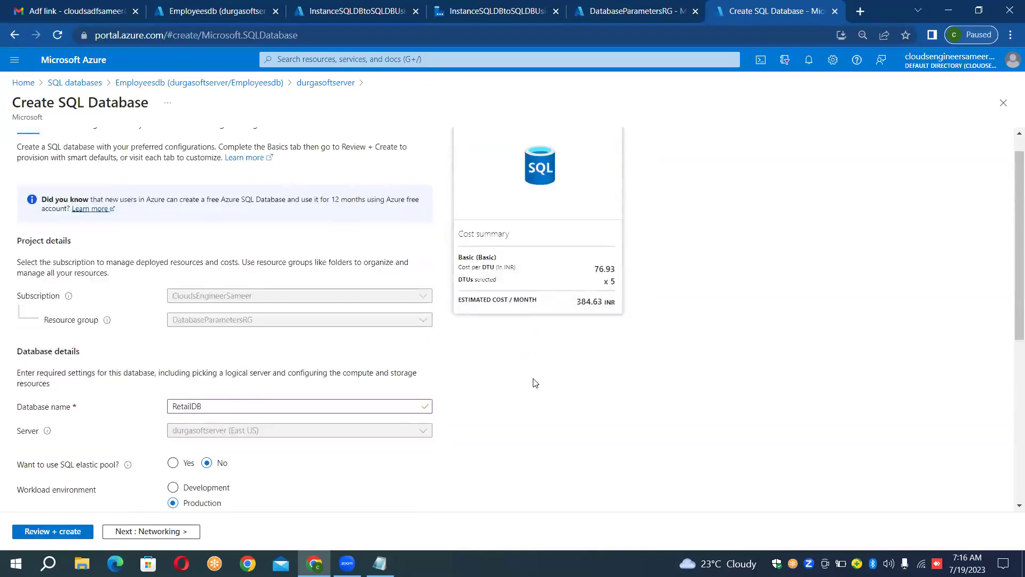
{"action": "scroll", "coordinate": [535, 382], "scroll_direction": "up", "scroll_amount": 1}
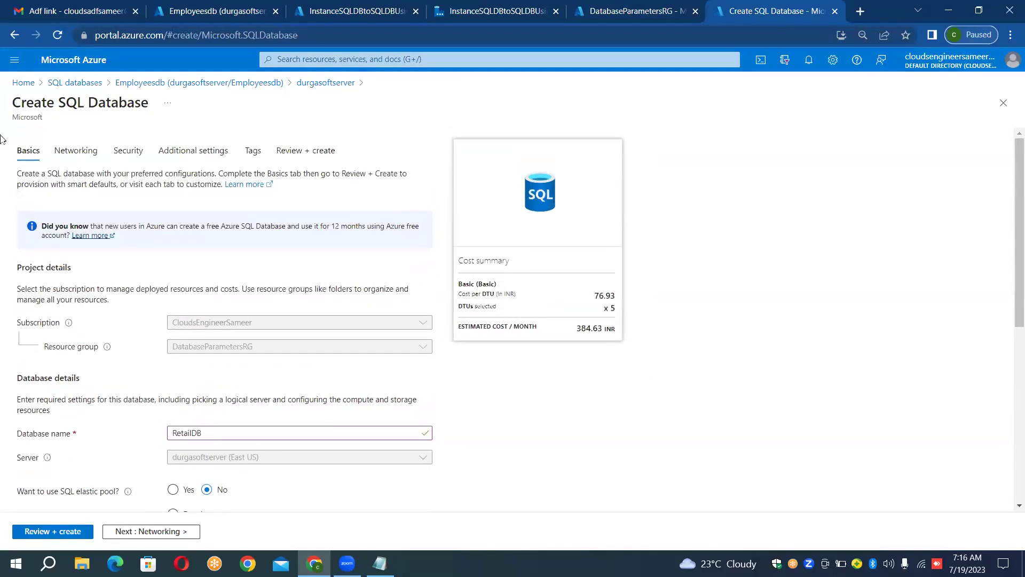
{"action": "left_click", "coordinate": [89, 155]}
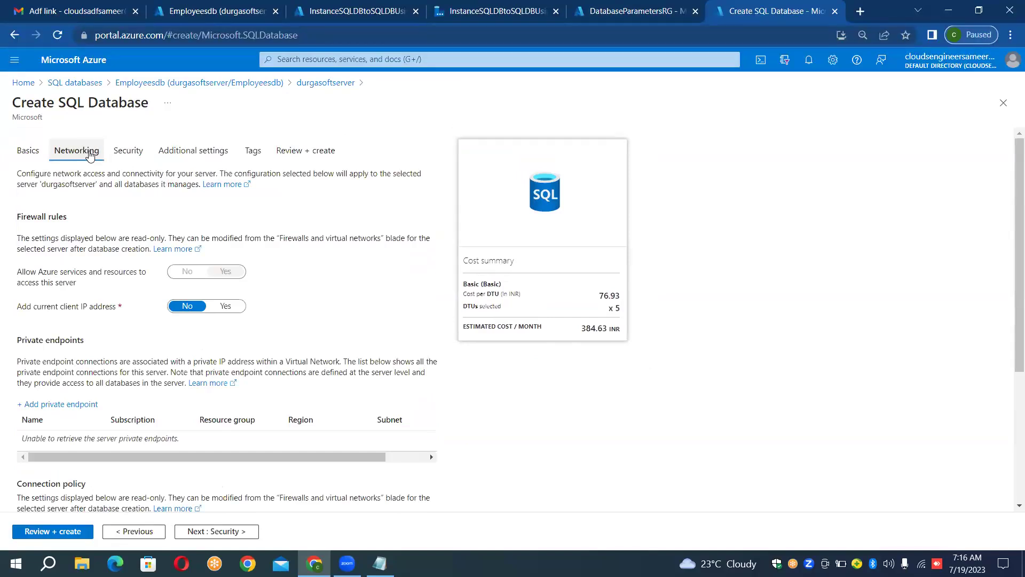
{"action": "left_click", "coordinate": [226, 306]}
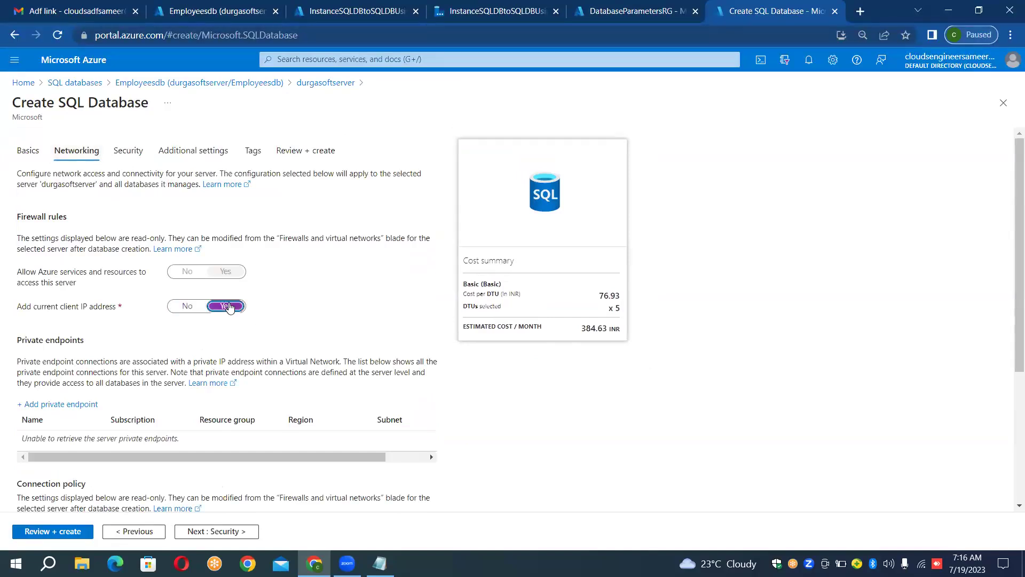
Step: Go through the security, additional settings and tags with their defaults, review the summary, and create the RetailDB database
{"action": "left_click", "coordinate": [131, 153]}
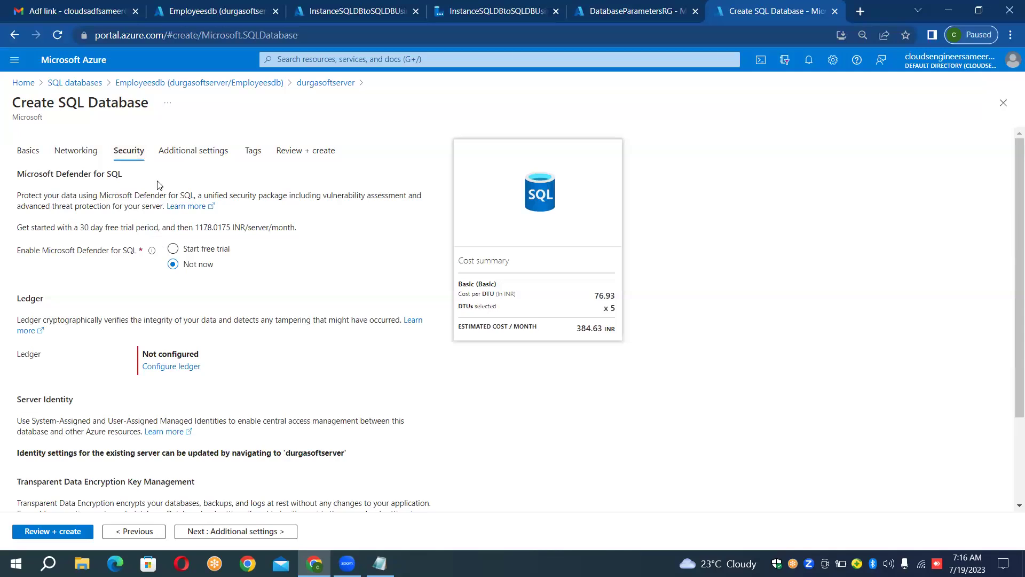
{"action": "left_click", "coordinate": [185, 145]}
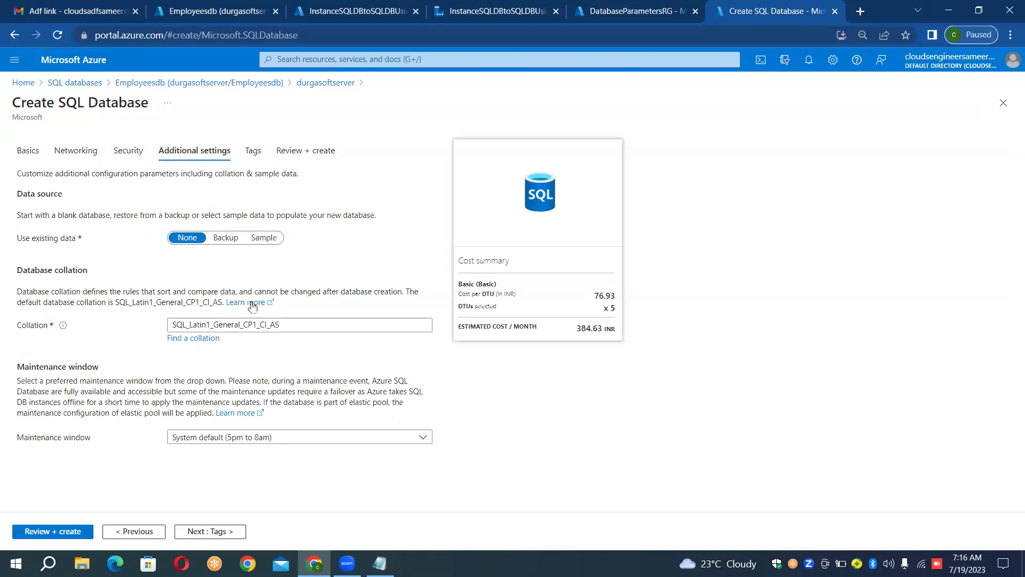
{"action": "left_click", "coordinate": [253, 151]}
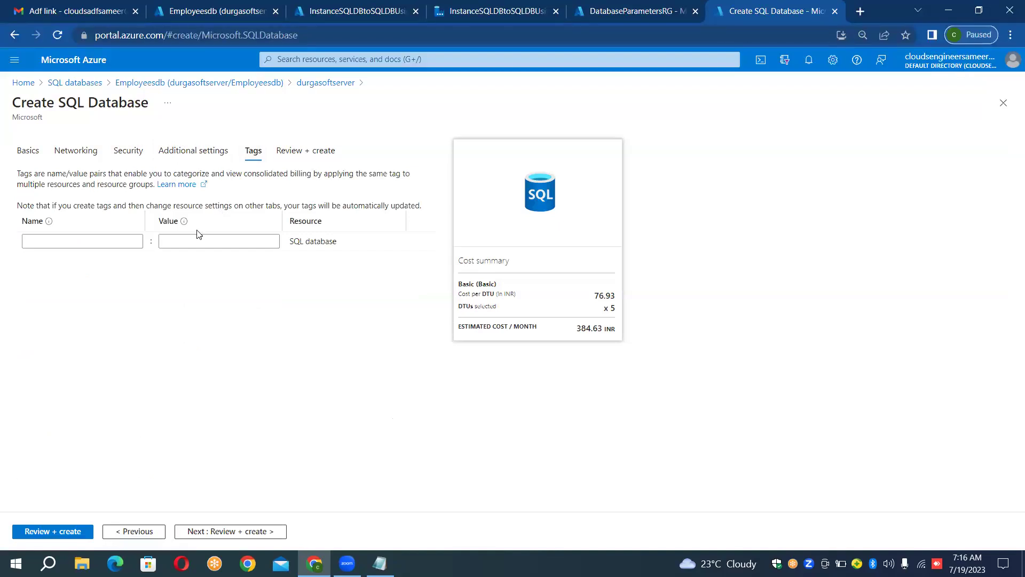
{"action": "left_click", "coordinate": [289, 160]}
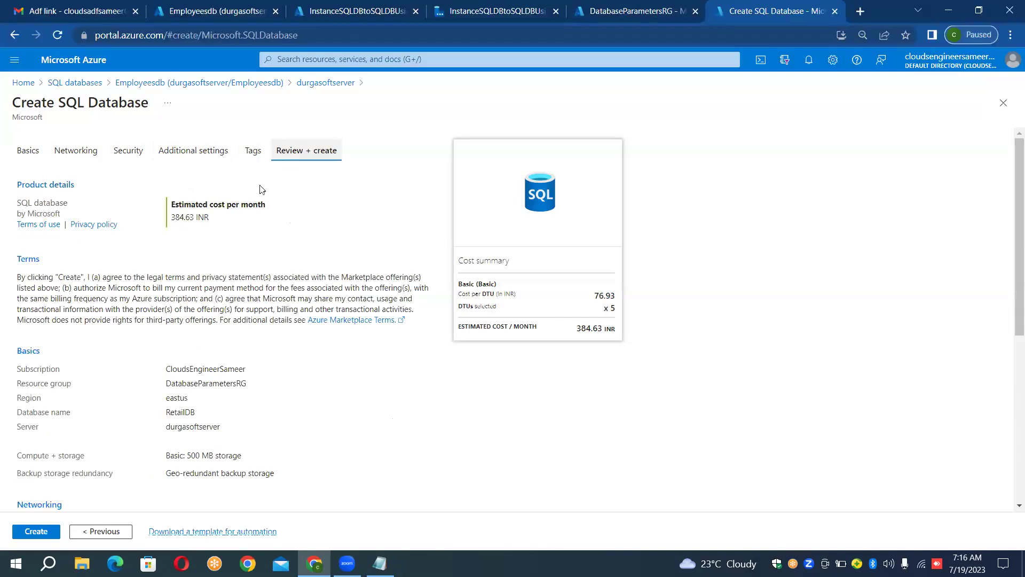
{"action": "left_click", "coordinate": [36, 531]}
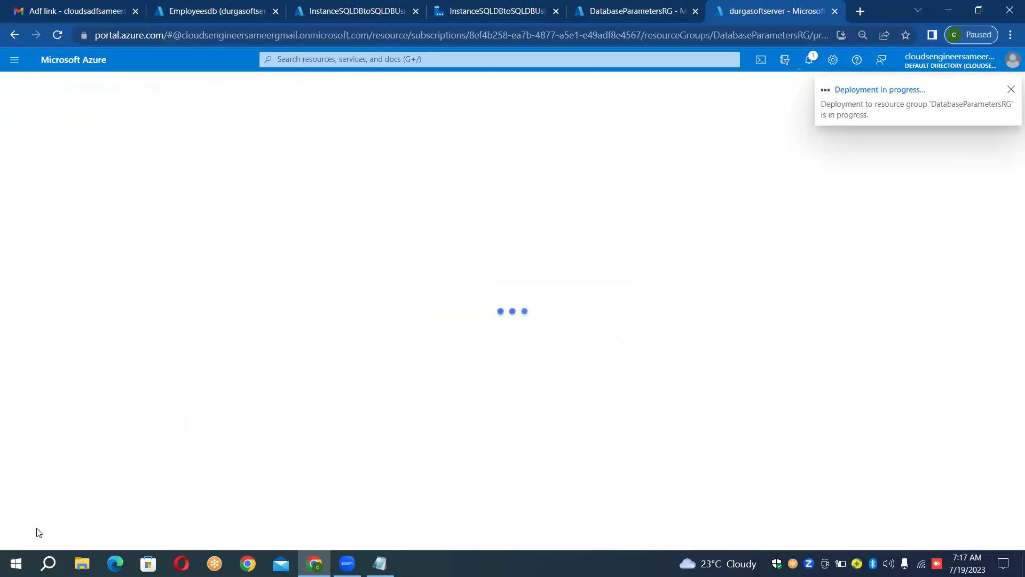
Step: Switch to Data Factory Studio for InstanceSQLDBtoSQLDBUsingParam and expand its navigation pane to show the section labels
{"action": "left_click", "coordinate": [330, 13]}
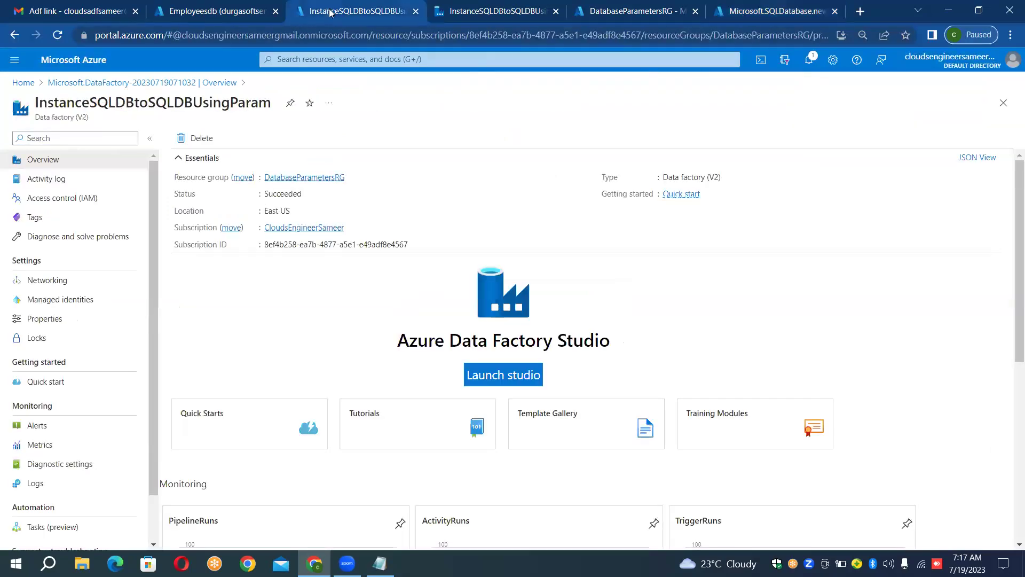
{"action": "left_click", "coordinate": [473, 12]}
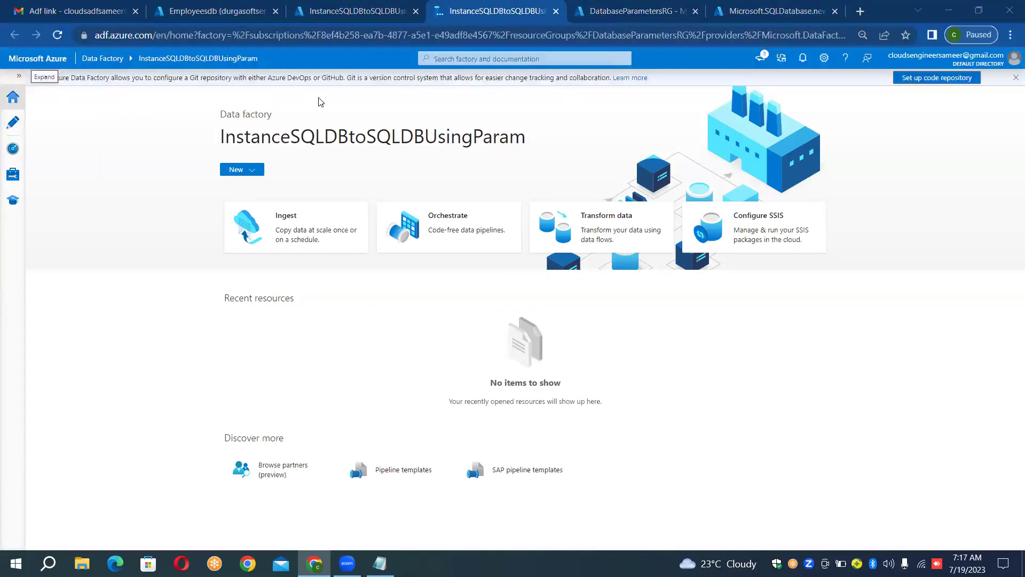
{"action": "key", "text": "Return"}
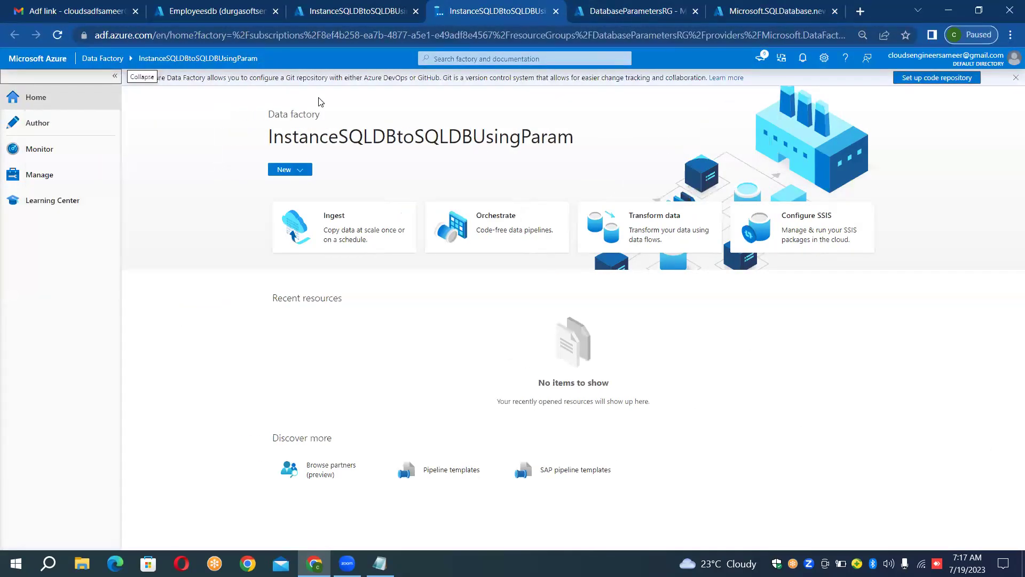
{"action": "left_click", "coordinate": [343, 11]}
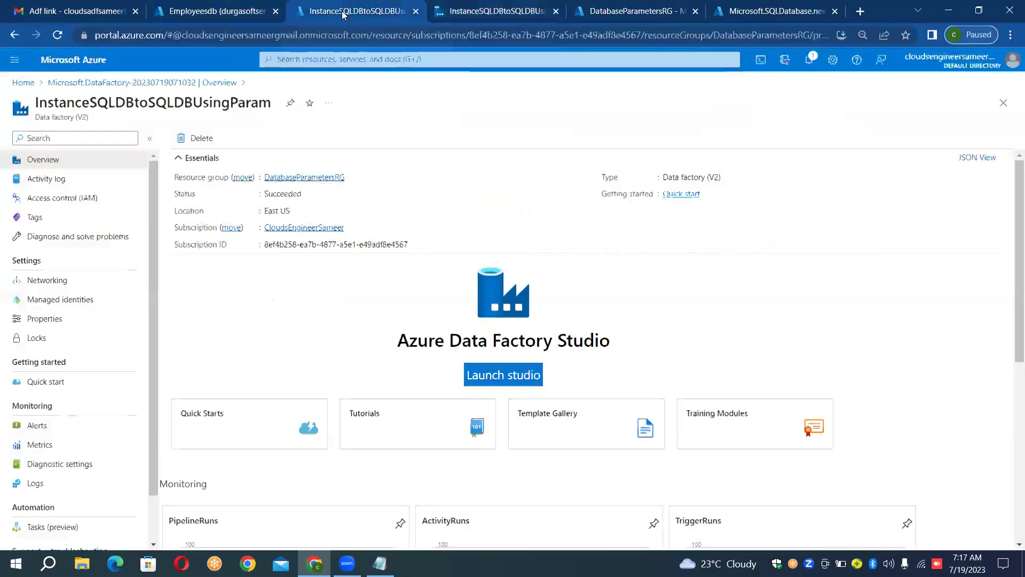
{"action": "left_click", "coordinate": [484, 15]}
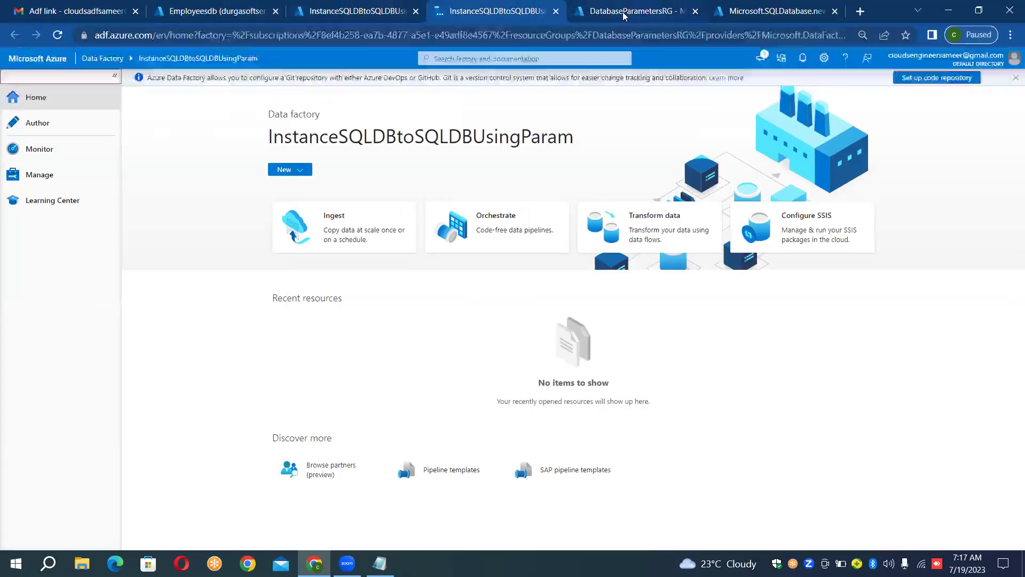
Step: Open the RetailDB resource from its completed deployment, and return to the Employeesdb query editor
{"action": "left_click", "coordinate": [624, 16]}
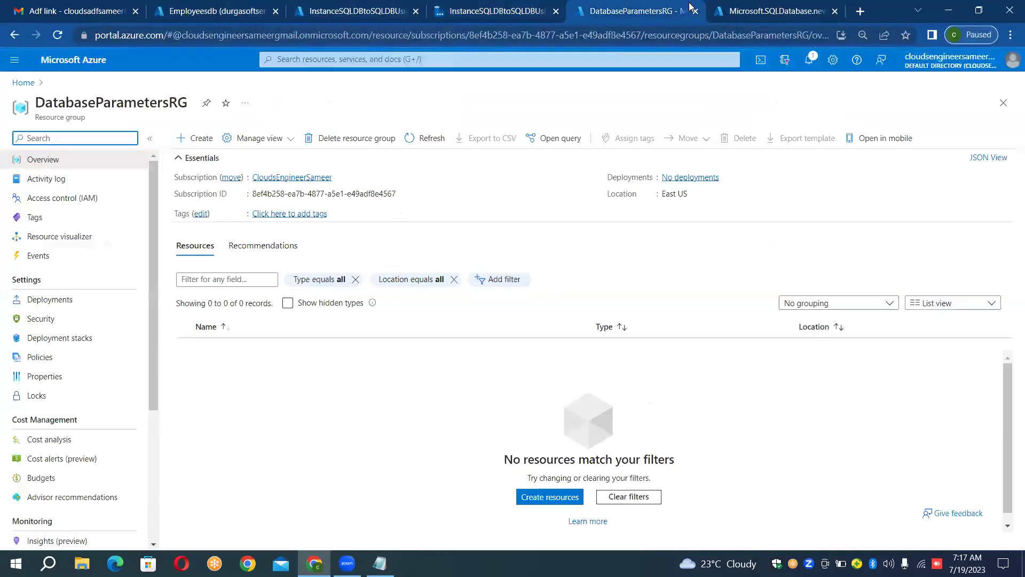
{"action": "left_click", "coordinate": [738, 9]}
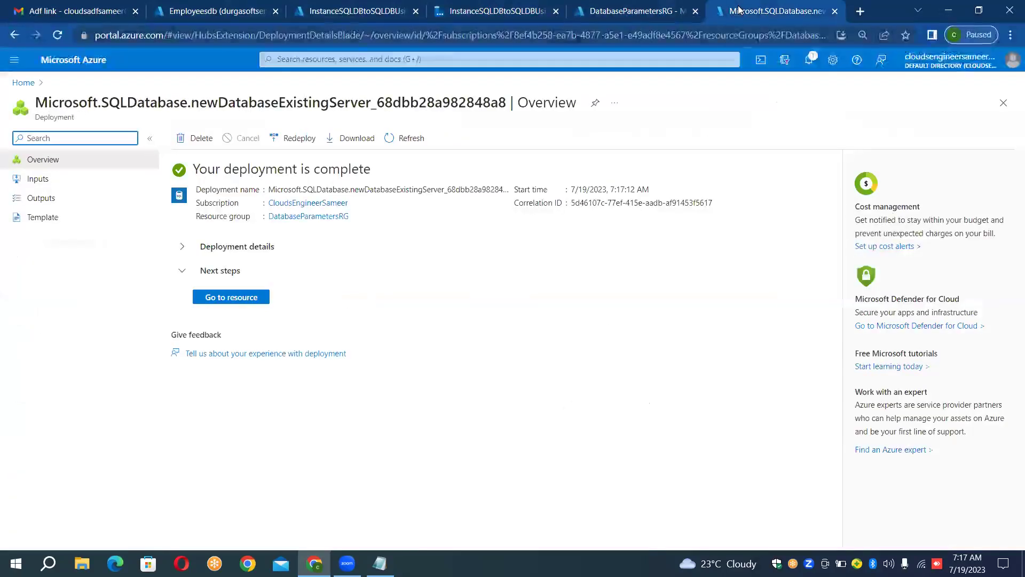
{"action": "left_click", "coordinate": [251, 298]}
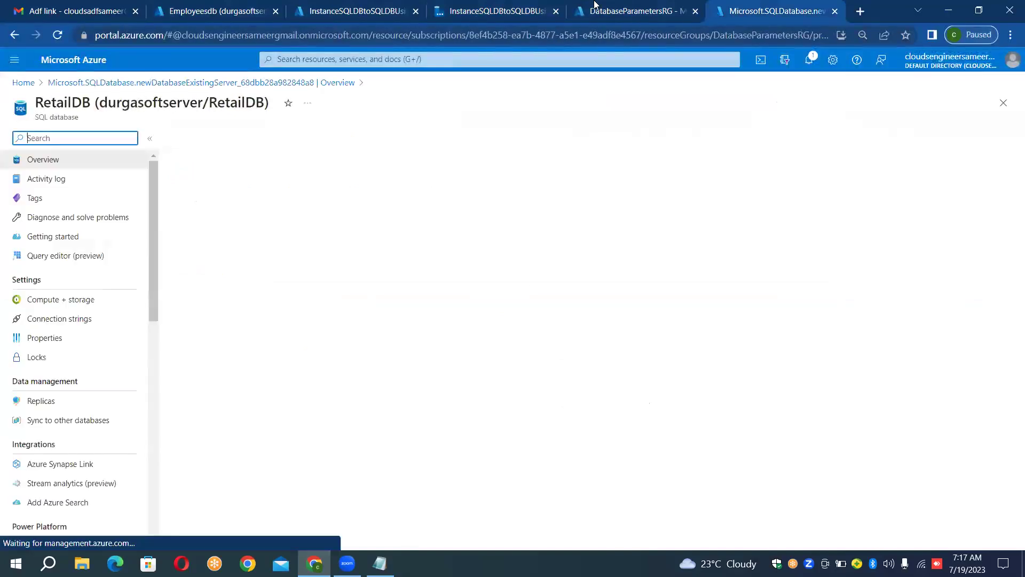
{"action": "left_click", "coordinate": [599, 9]}
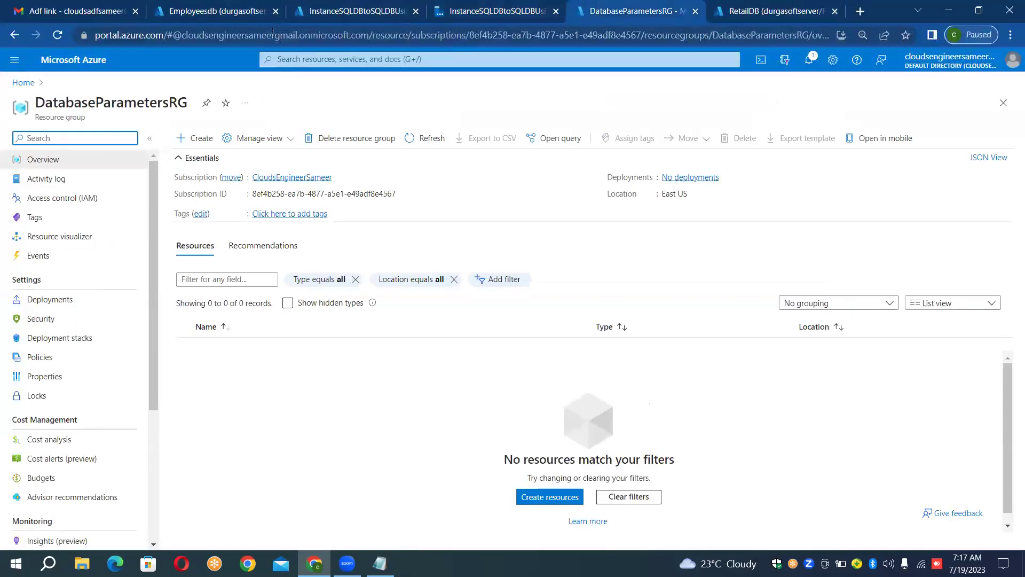
{"action": "left_click", "coordinate": [224, 13]}
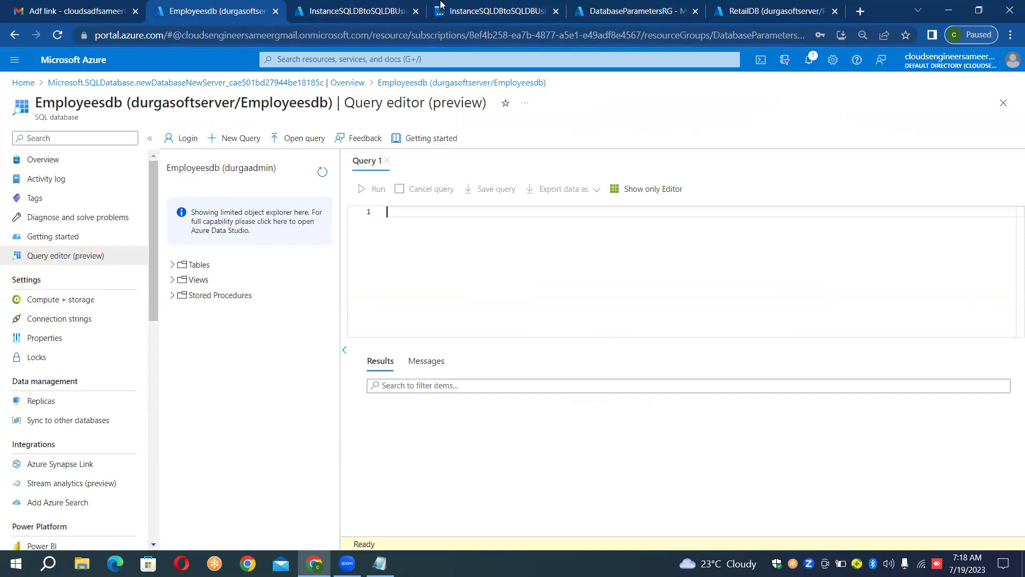
Step: Open the query editor of the RetailDB database and sign in as durgaadmin with the SQL server password
{"action": "left_click", "coordinate": [777, 11]}
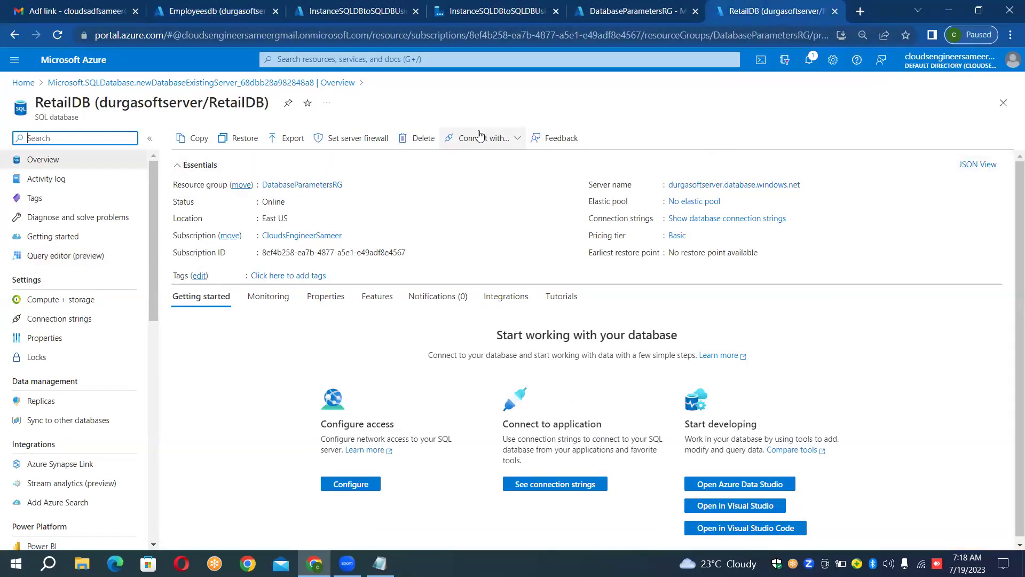
{"action": "left_click", "coordinate": [74, 256]}
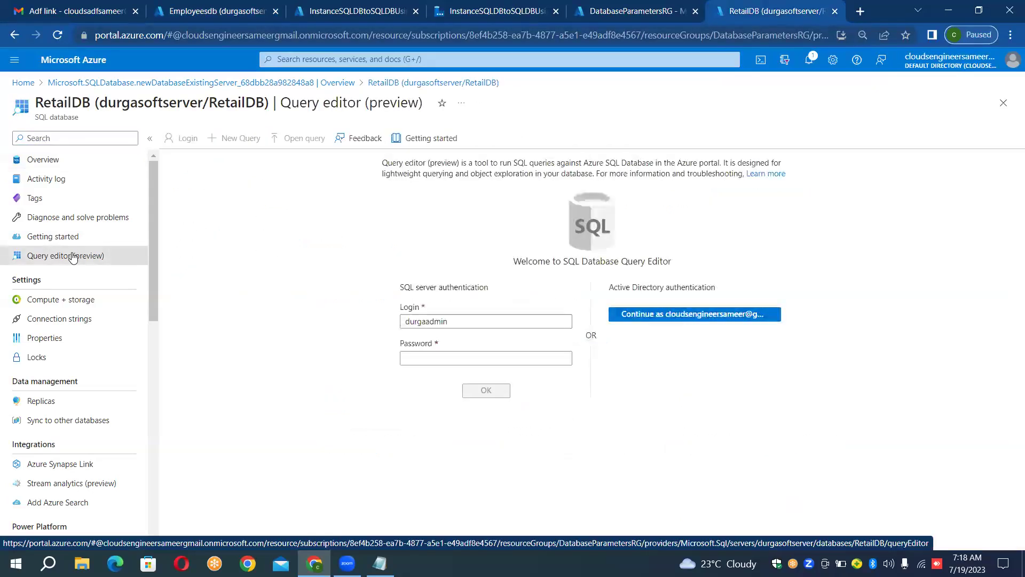
{"action": "left_click", "coordinate": [446, 354]}
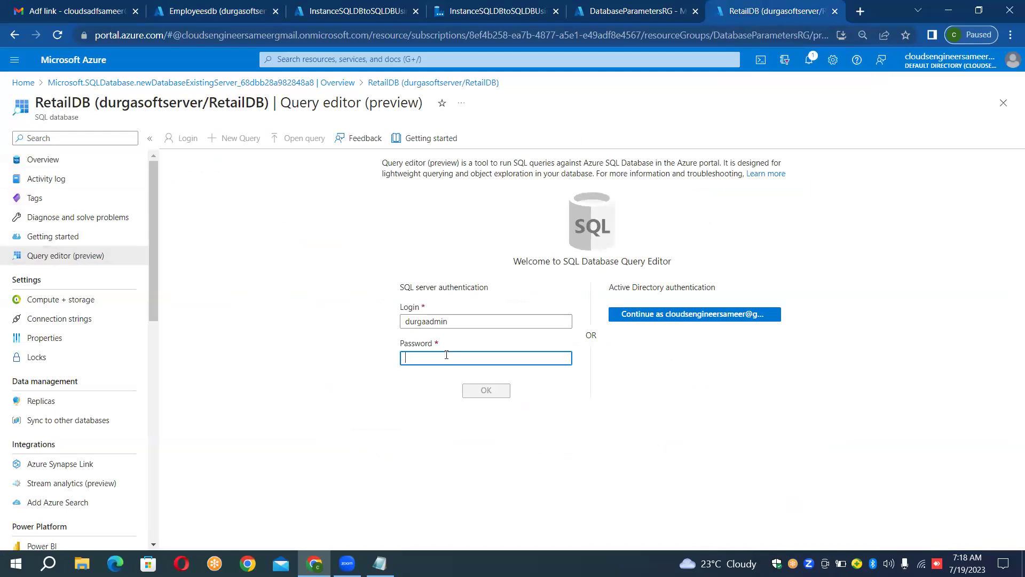
{"action": "type", "text": "**********"}
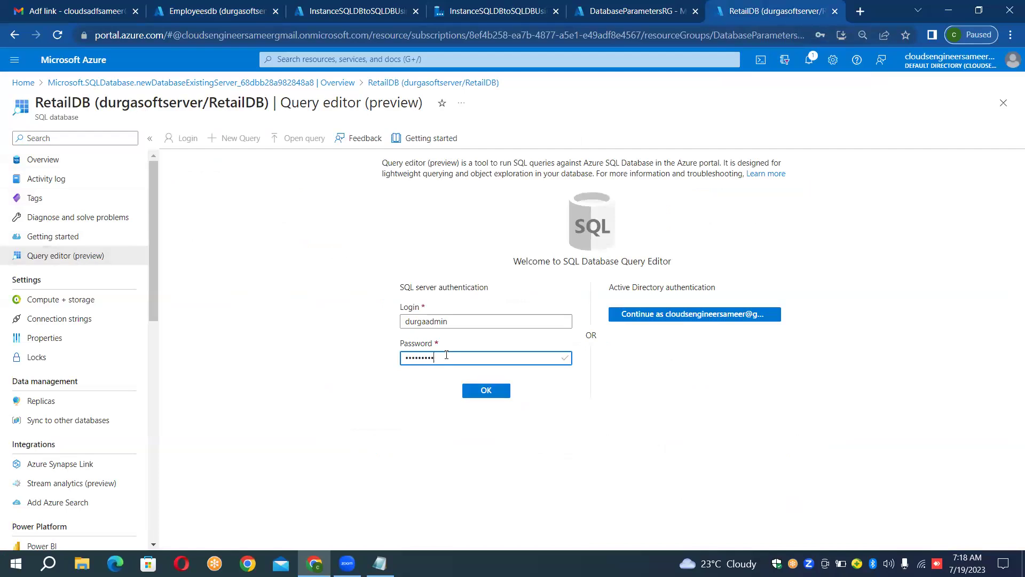
{"action": "key", "text": "Return"}
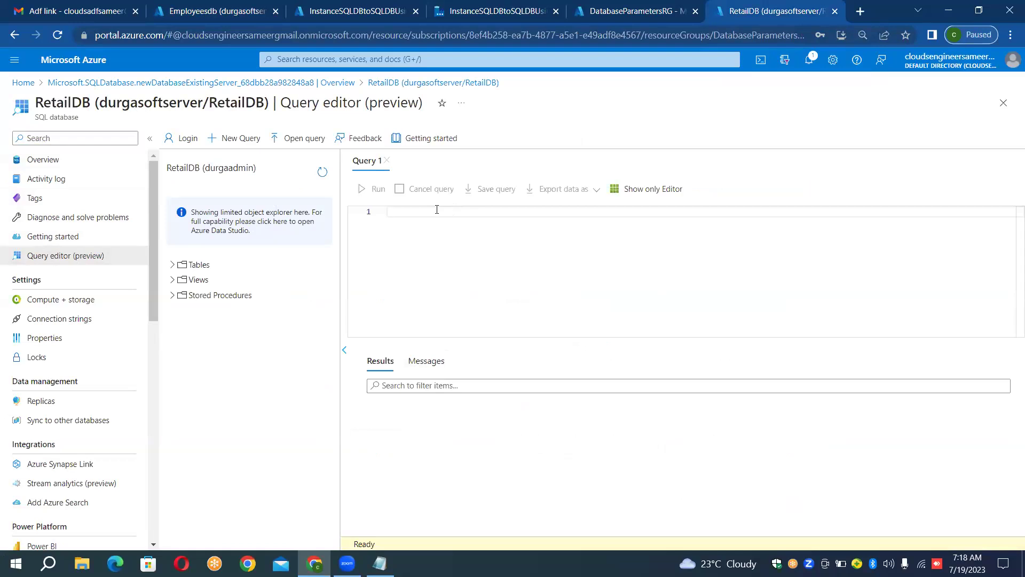
Step: Return to Data Factory Studio for InstanceSQLDBtoSQLDBUsingParam and open its linked services management page
{"action": "left_click", "coordinate": [231, 17]}
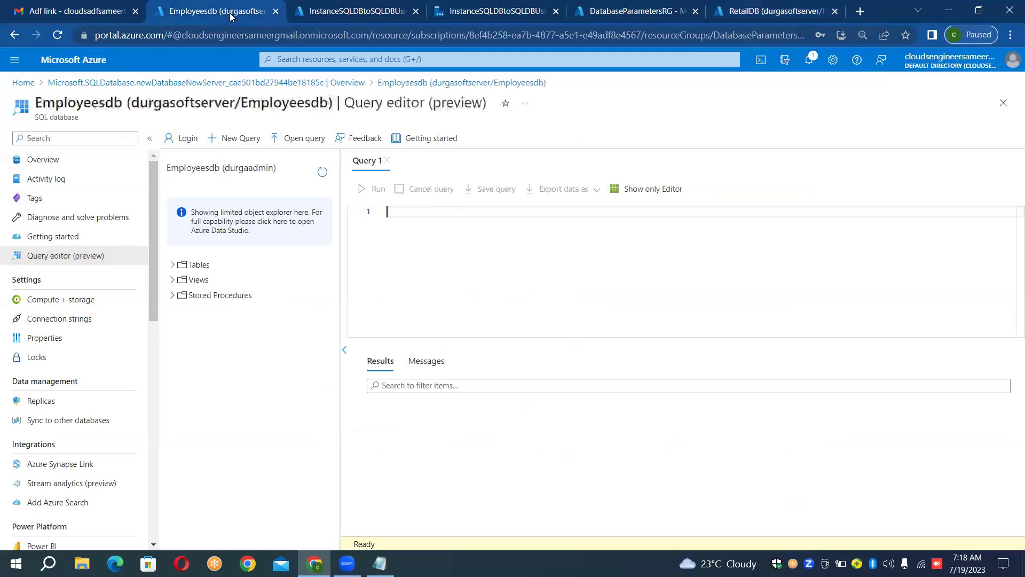
{"action": "left_click", "coordinate": [338, 13]}
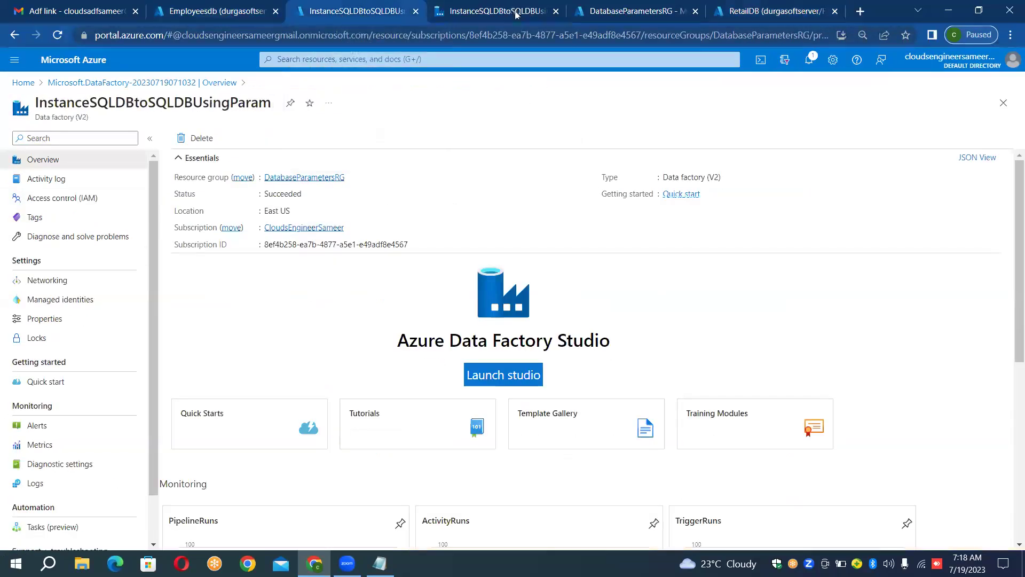
{"action": "key", "text": "ctrl+Tab"}
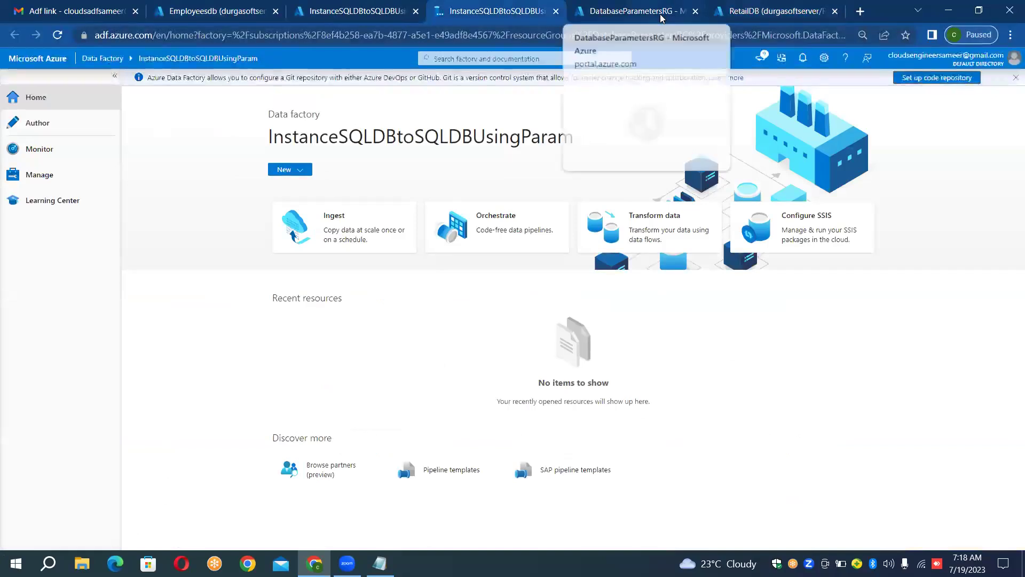
{"action": "left_click", "coordinate": [661, 14]}
{"action": "left_click", "coordinate": [526, 16]}
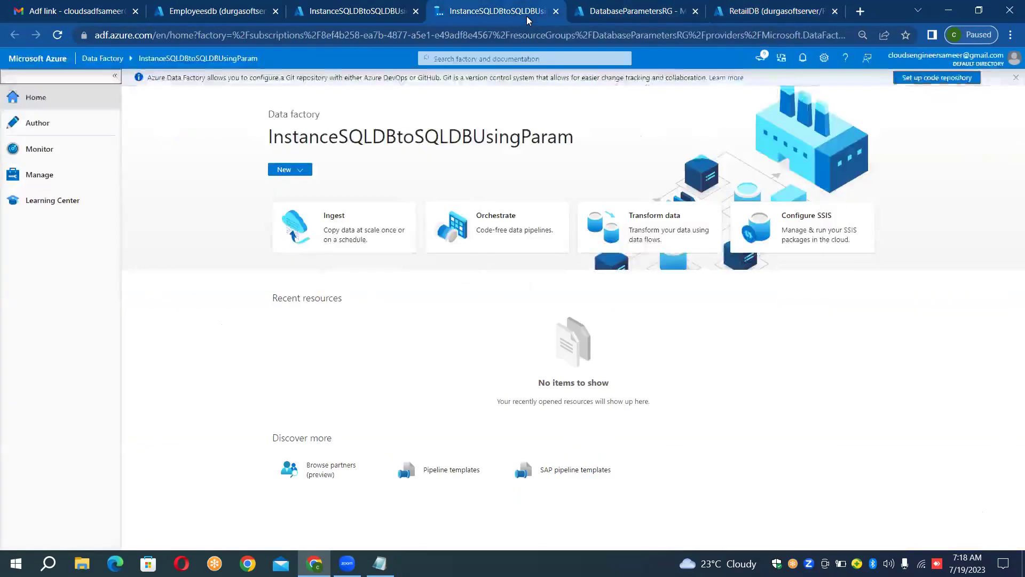
{"action": "left_click", "coordinate": [63, 181]}
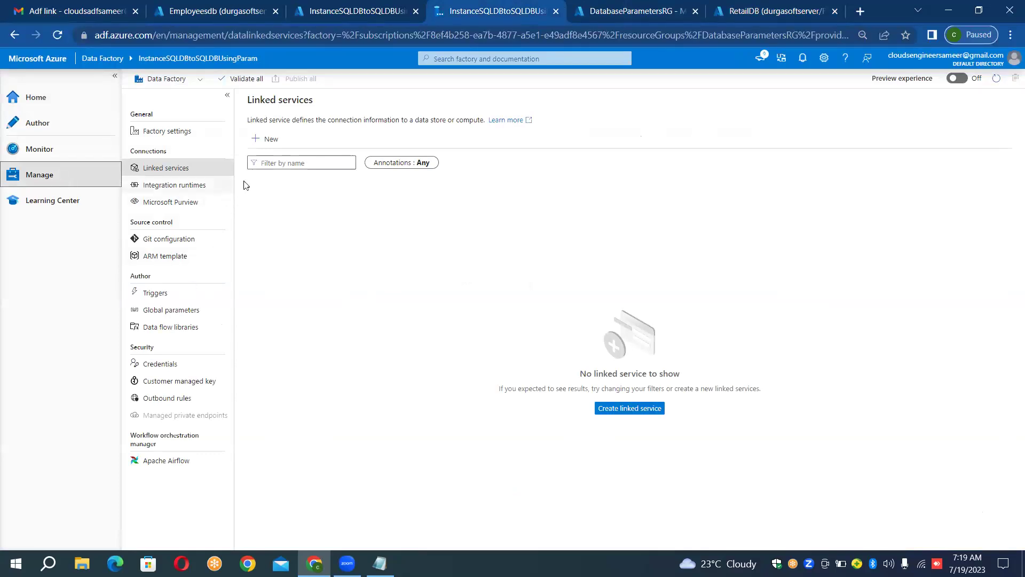
Step: Start a new linked service, search the data stores for SQL, and choose Azure SQL Database as its type
{"action": "left_click", "coordinate": [273, 145]}
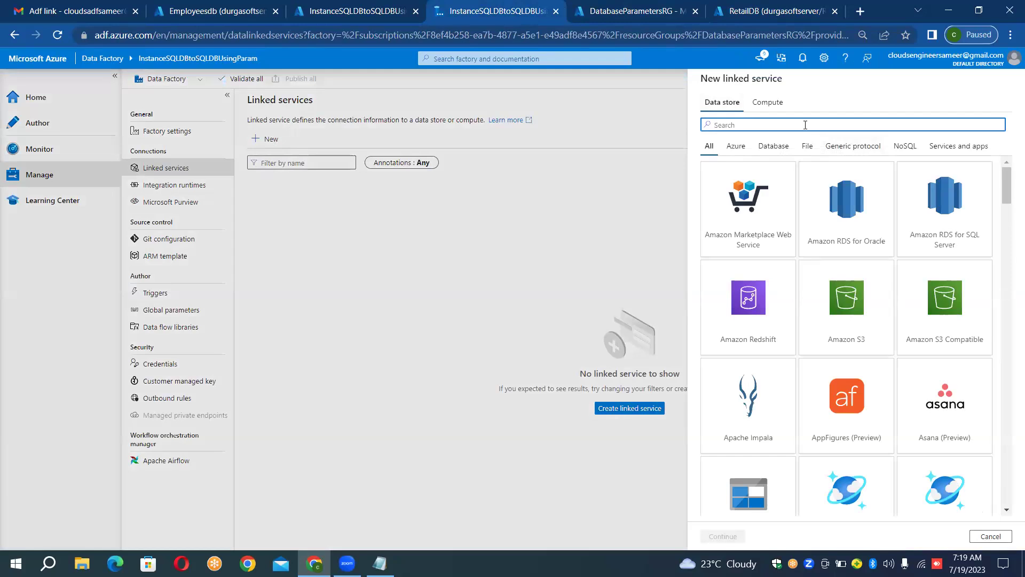
{"action": "type", "text": "DB"}
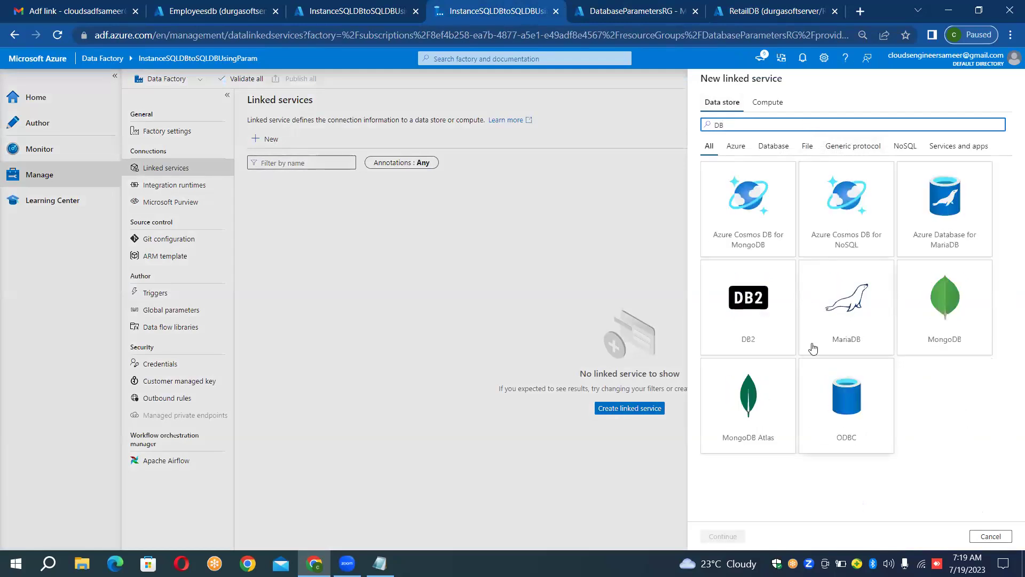
{"action": "key", "text": "BackSpace"}
{"action": "key", "text": "BackSpace"}
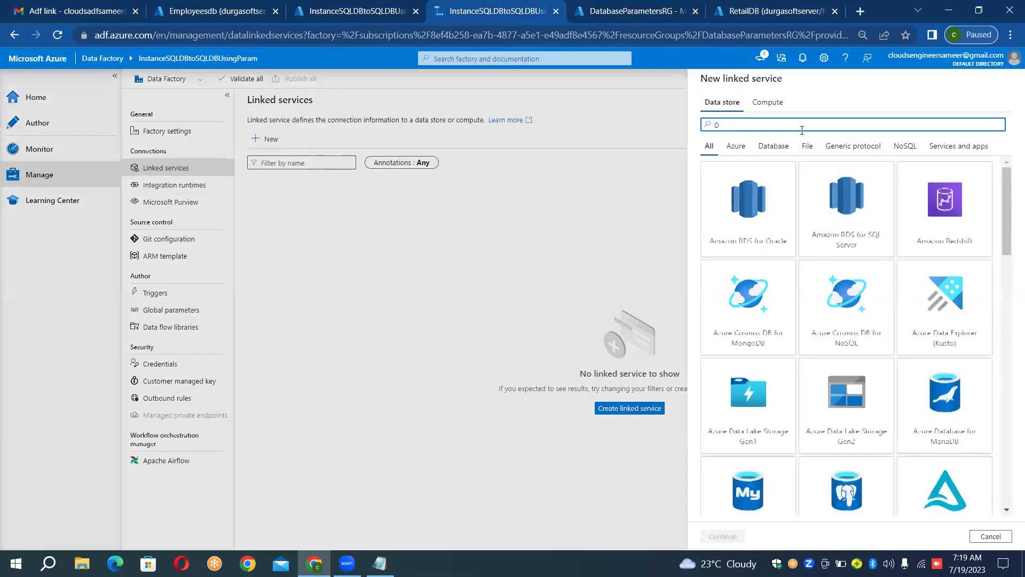
{"action": "type", "text": "sQL"}
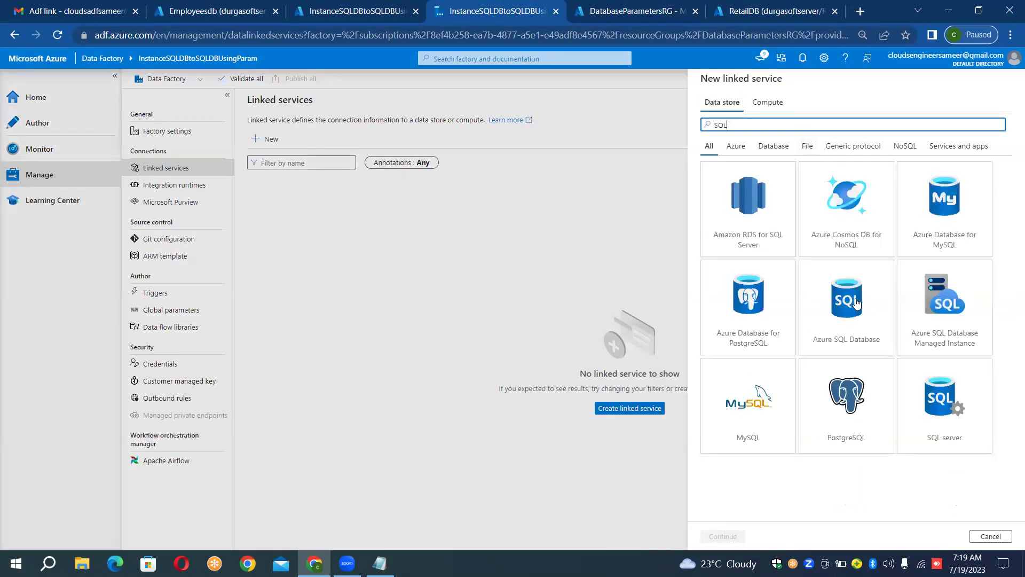
{"action": "double_click", "coordinate": [856, 302]}
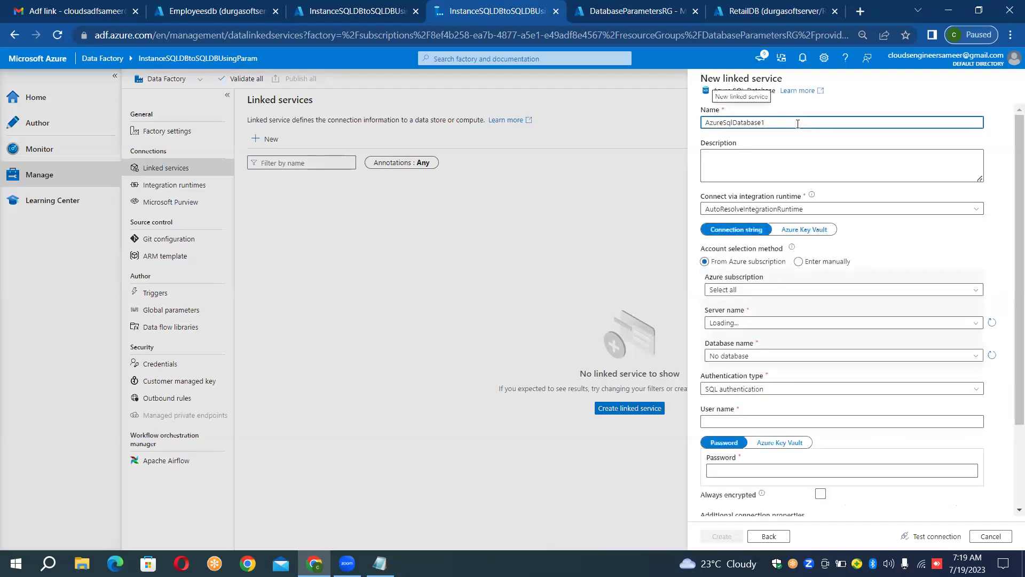
Step: Name the linked service LS_SQLDB and select the same Azure subscription that the data factory uses
{"action": "double_click", "coordinate": [798, 124]}
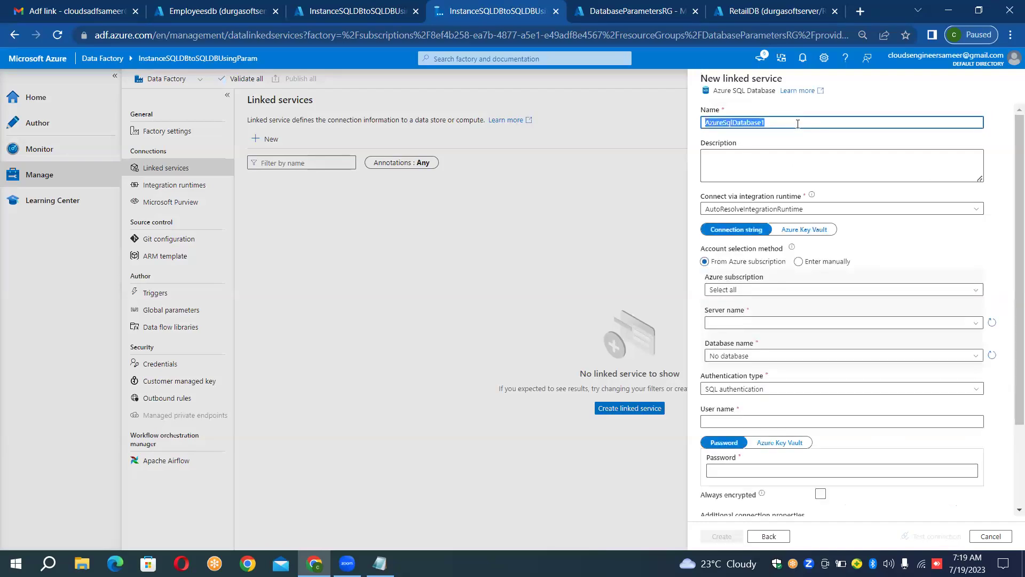
{"action": "key", "text": "BackSpace"}
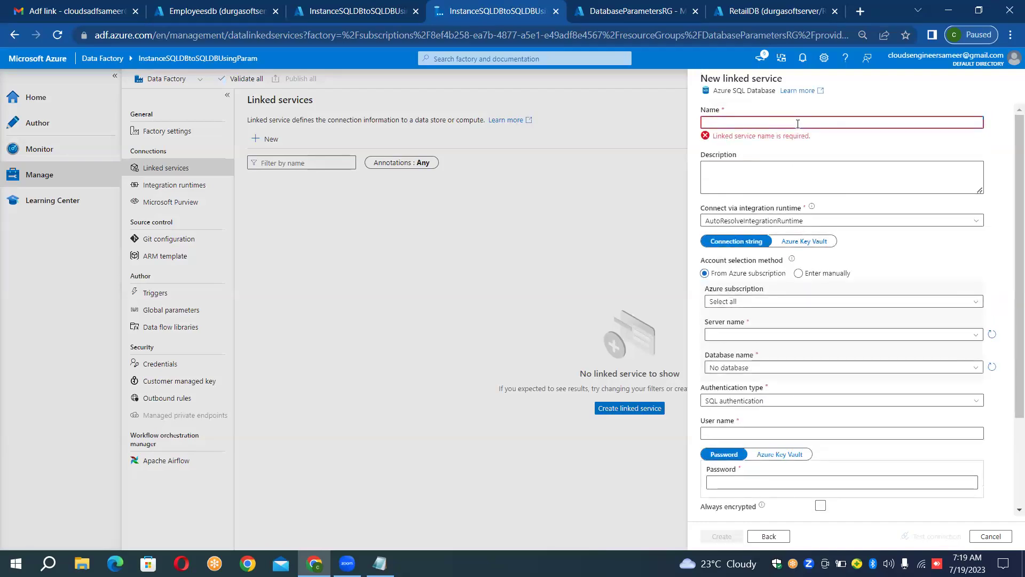
{"action": "type", "text": "LS_S"}
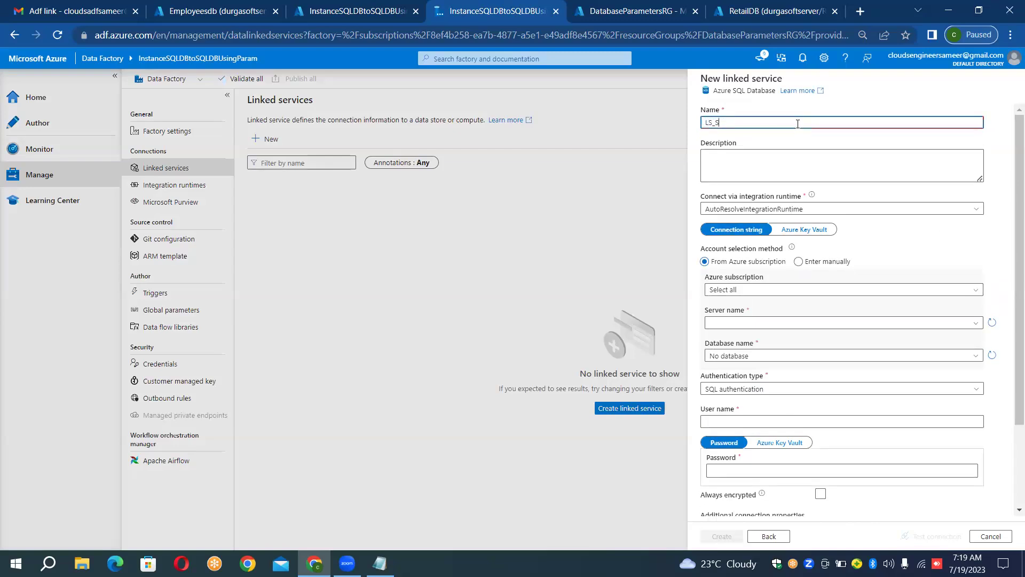
{"action": "type", "text": "QLDB_"}
{"action": "key", "text": "BackSpace"}
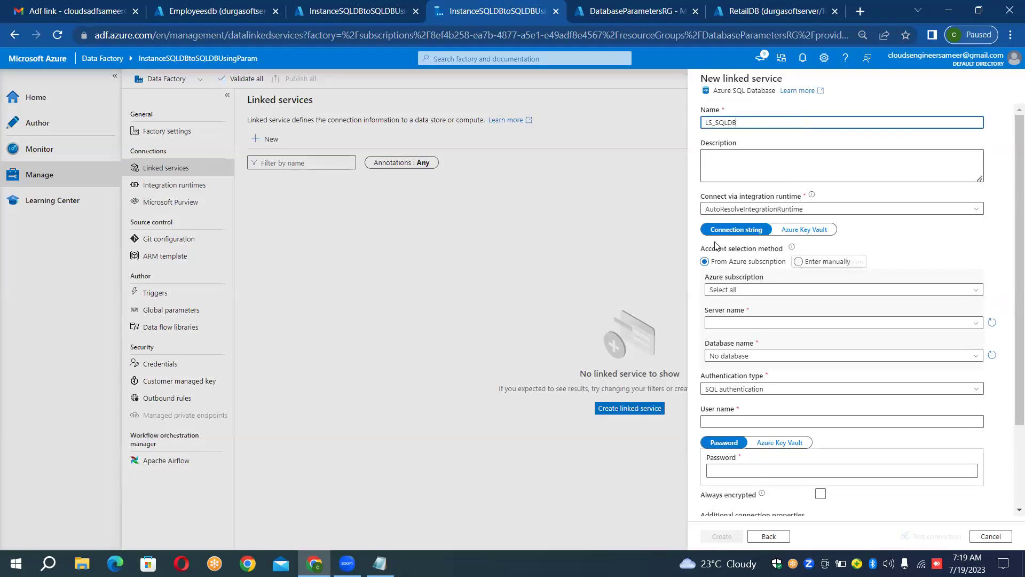
{"action": "left_click", "coordinate": [759, 291]}
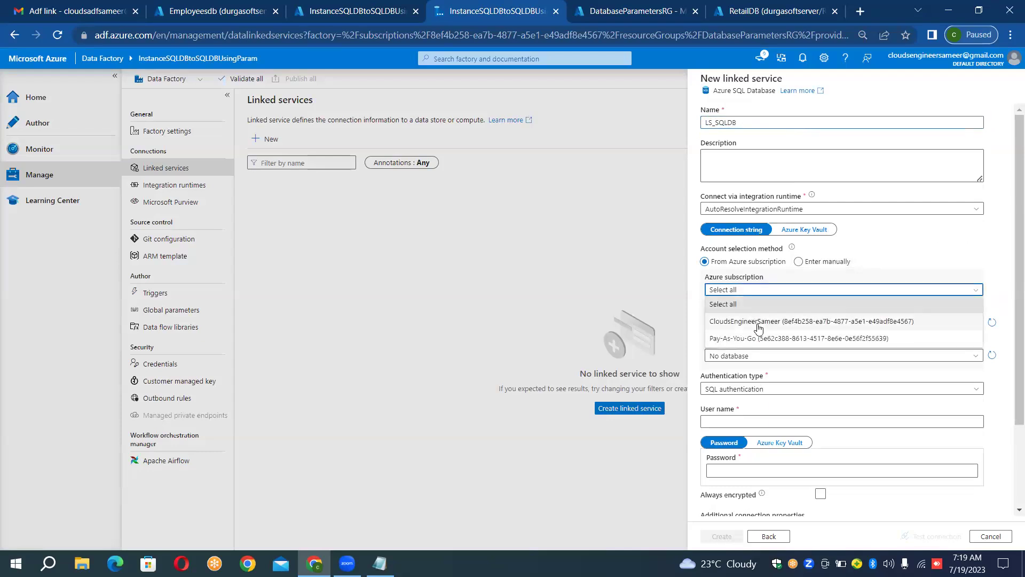
{"action": "left_click", "coordinate": [758, 324]}
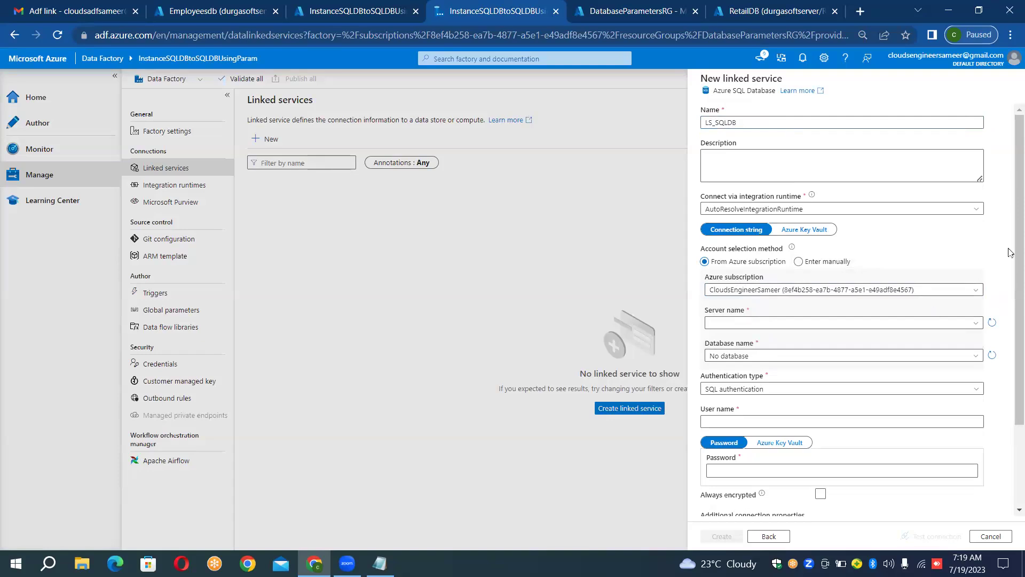
Step: Add a String parameter named lsdbname to the linked service, without a default value
{"action": "scroll", "coordinate": [1009, 252], "scroll_direction": "down", "scroll_amount": 2}
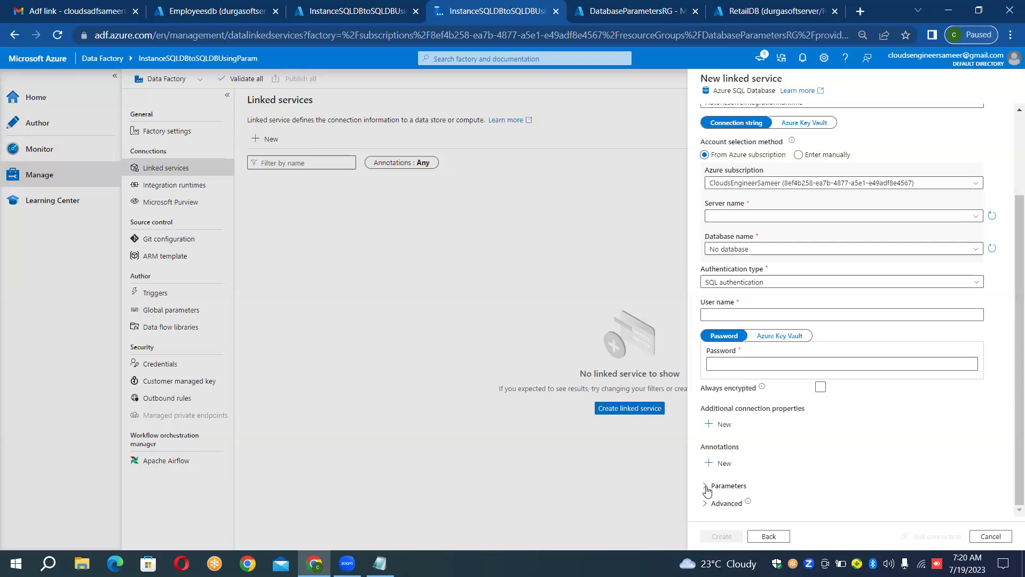
{"action": "left_click", "coordinate": [706, 487]}
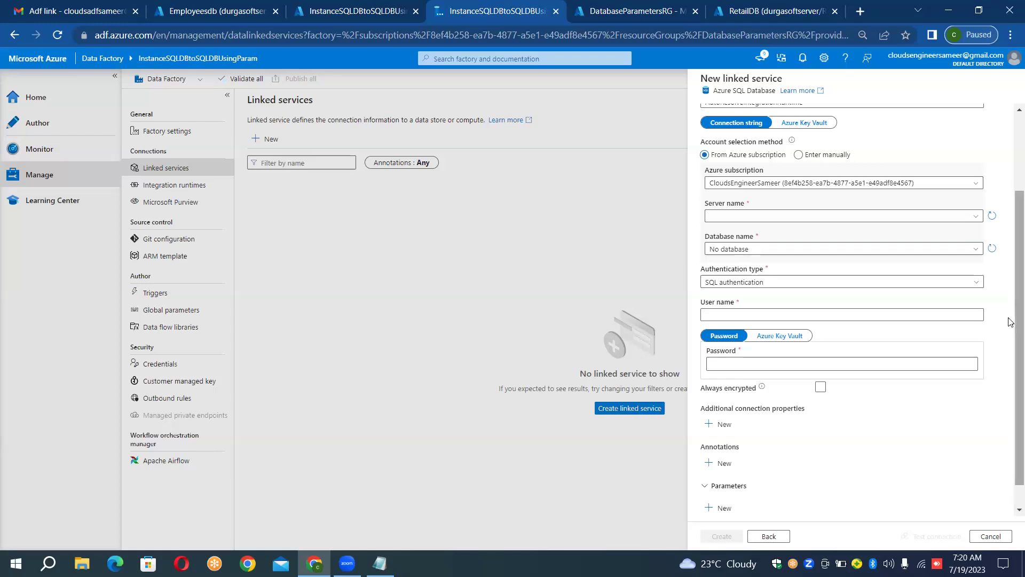
{"action": "scroll", "coordinate": [1010, 439], "scroll_direction": "down", "scroll_amount": 1}
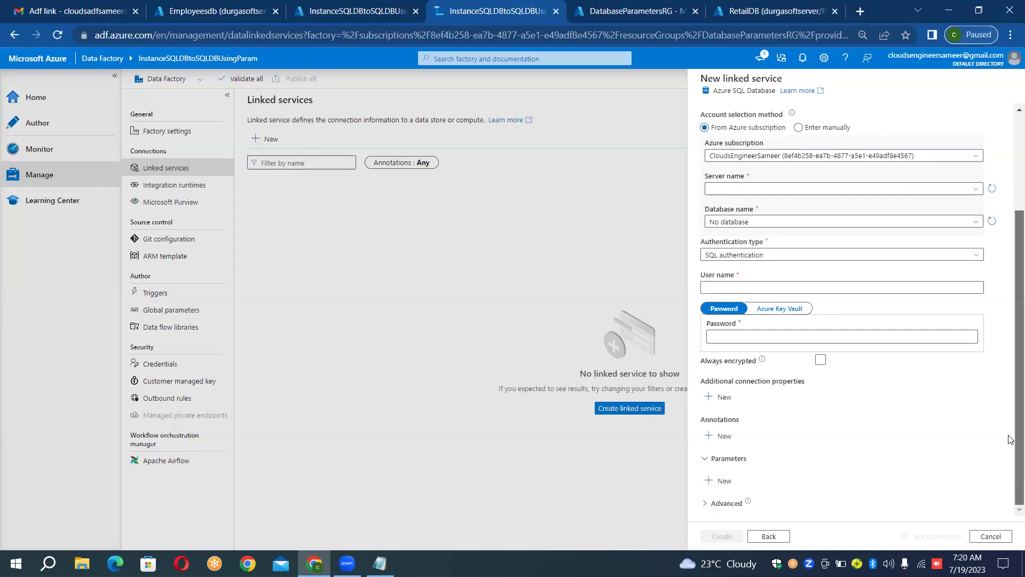
{"action": "left_click", "coordinate": [711, 481]}
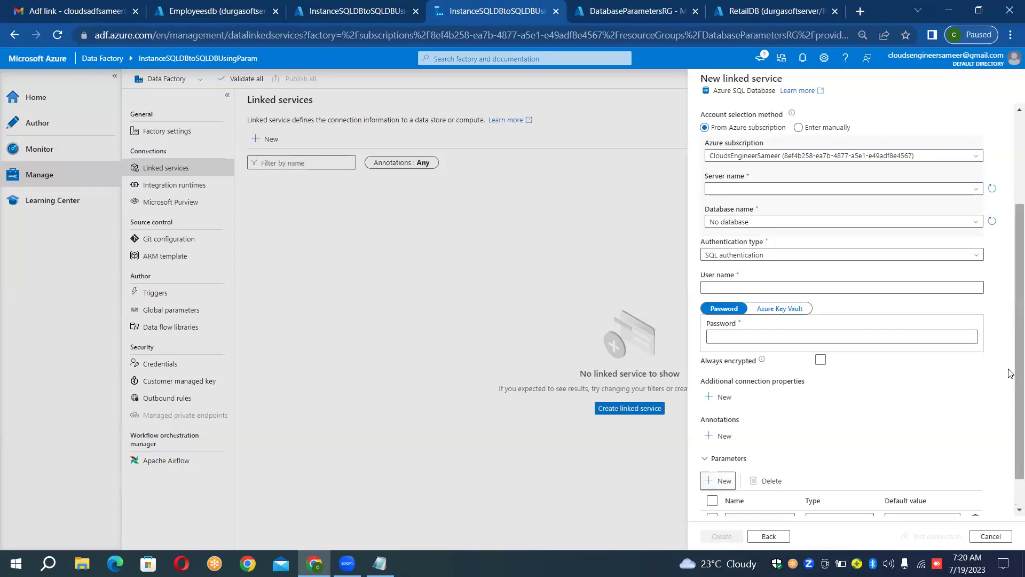
{"action": "scroll", "coordinate": [1009, 395], "scroll_direction": "down", "scroll_amount": 2}
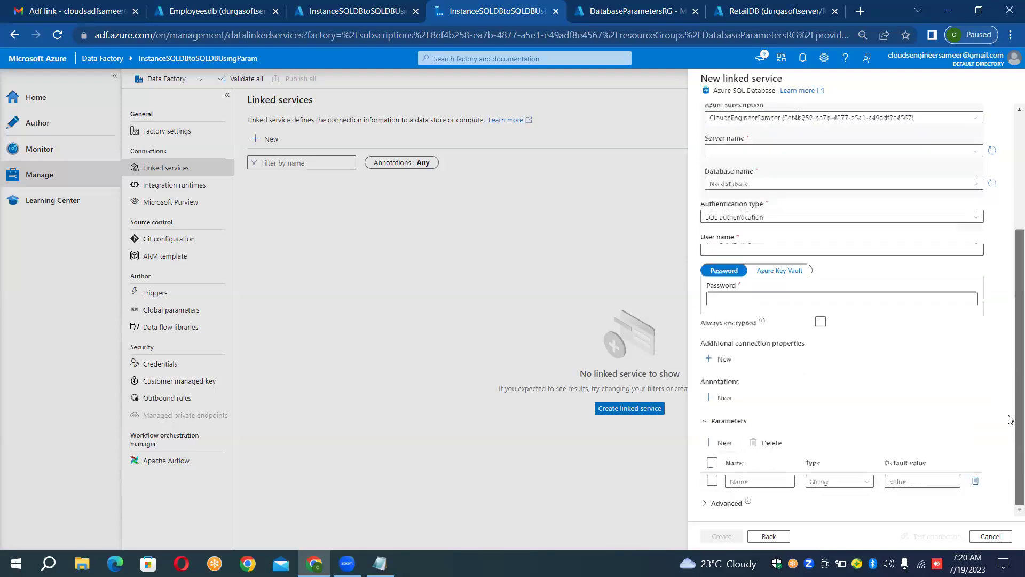
{"action": "left_click", "coordinate": [761, 480]}
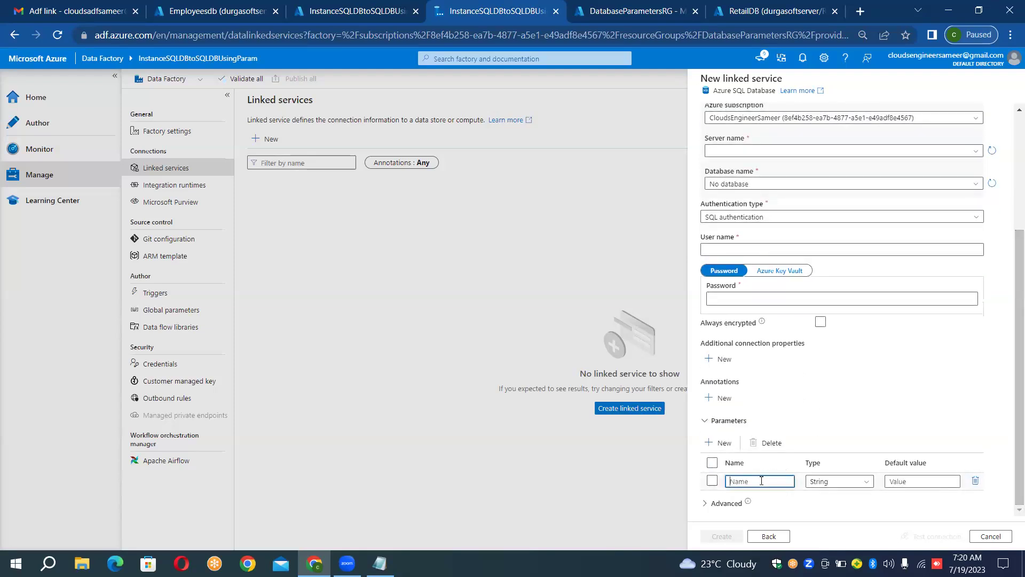
{"action": "type", "text": "dbname"}
{"action": "key", "text": "BackSpace"}
{"action": "key", "text": "BackSpace"}
{"action": "key", "text": "BackSpace"}
{"action": "key", "text": "BackSpace"}
{"action": "key", "text": "BackSpace"}
{"action": "type", "text": "Nsdbname"}
{"action": "left_click", "coordinate": [1010, 462]}
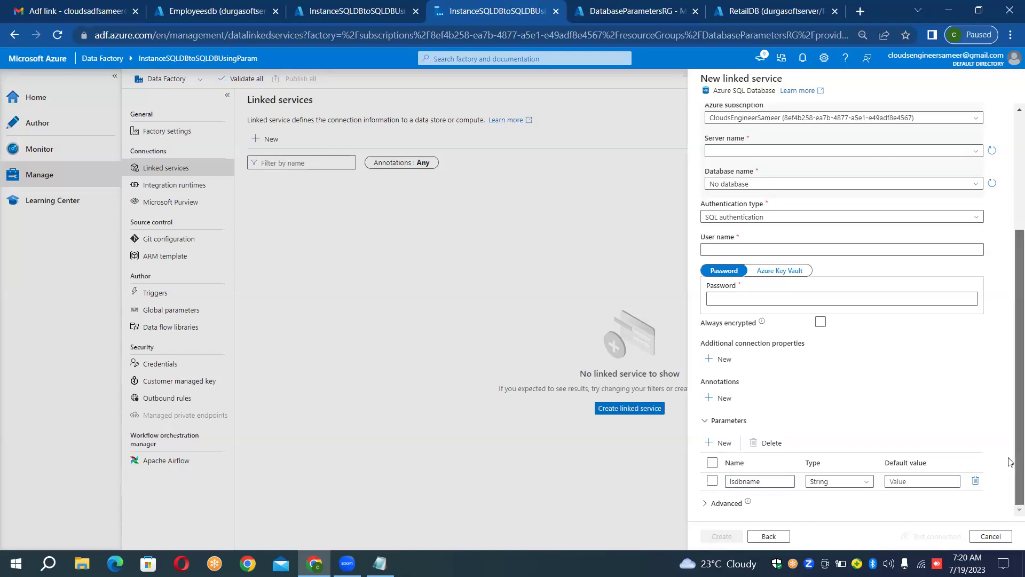
Step: Select durgasoftserver from the Azure subscription for the linked service and show the databases it offers
{"action": "scroll", "coordinate": [1009, 453], "scroll_direction": "up", "scroll_amount": 1}
{"action": "scroll", "coordinate": [1011, 421], "scroll_direction": "up", "scroll_amount": 3}
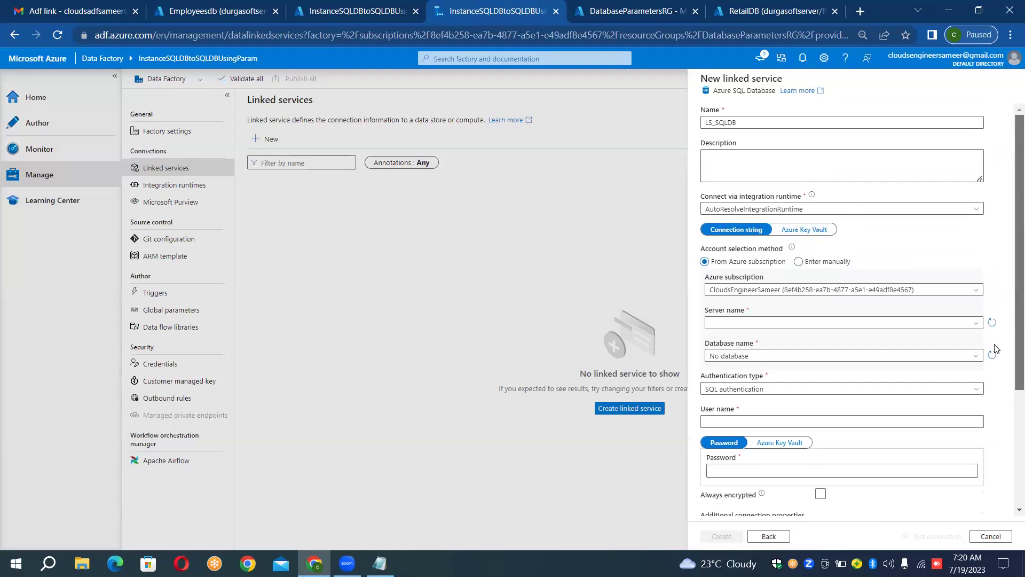
{"action": "left_click", "coordinate": [799, 262]}
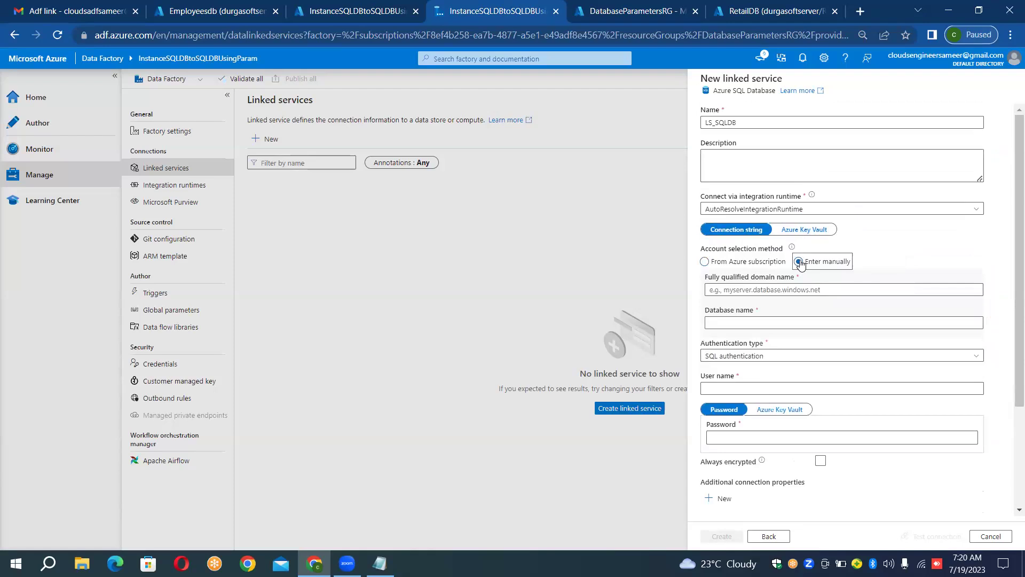
{"action": "left_click", "coordinate": [705, 261]}
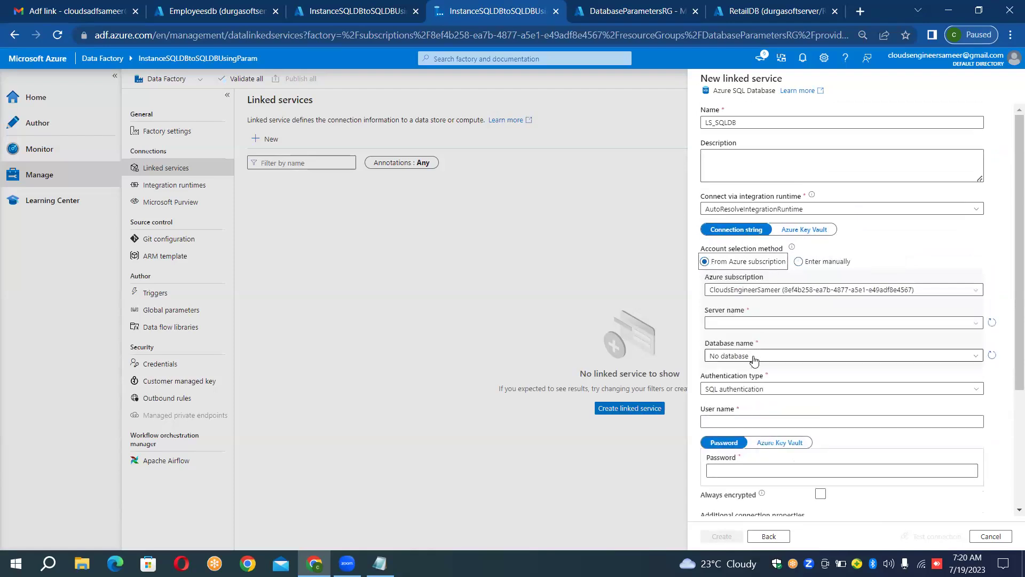
{"action": "left_click", "coordinate": [754, 356]}
{"action": "left_click", "coordinate": [753, 358]}
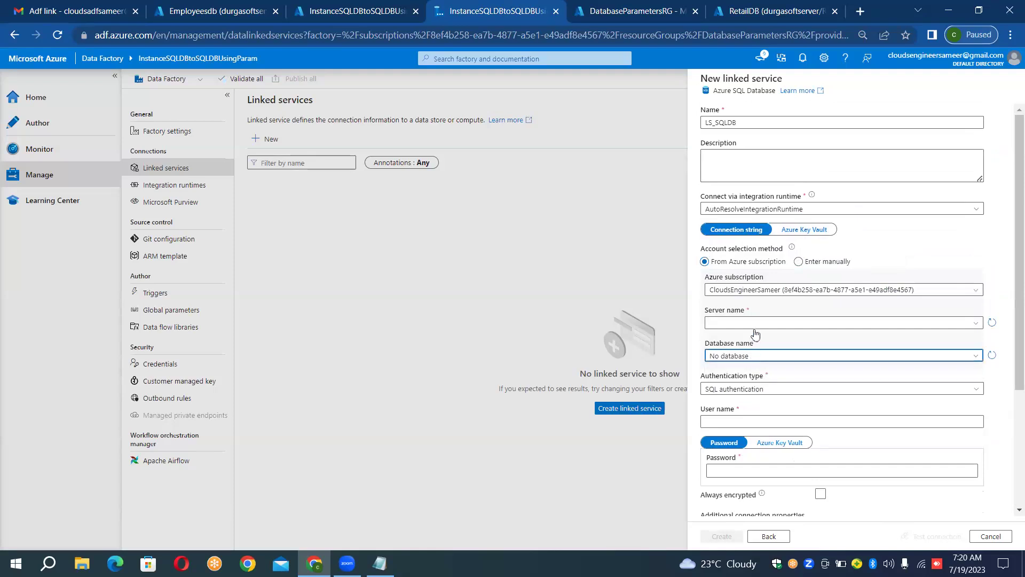
{"action": "left_click", "coordinate": [754, 323]}
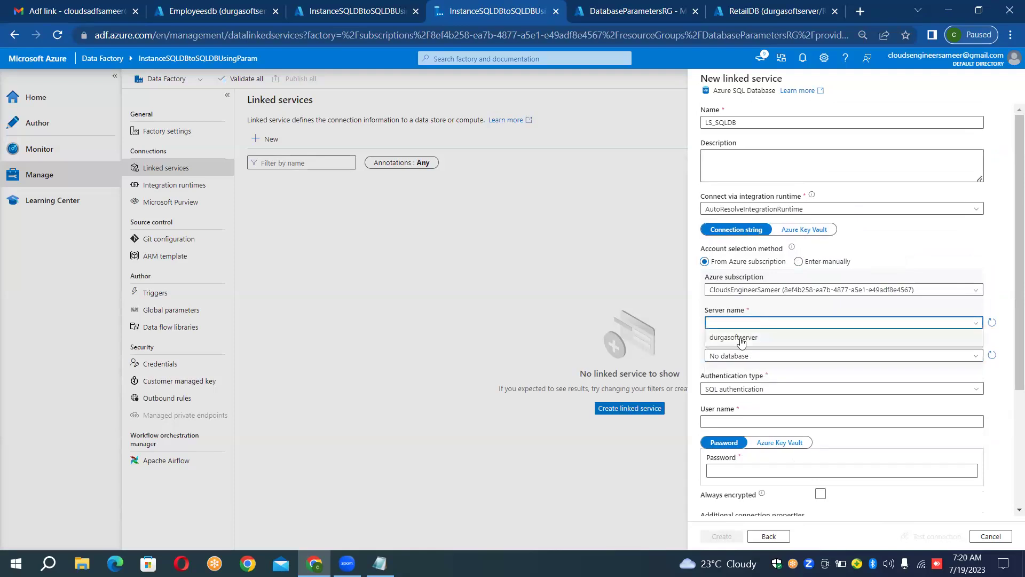
{"action": "left_click", "coordinate": [739, 336]}
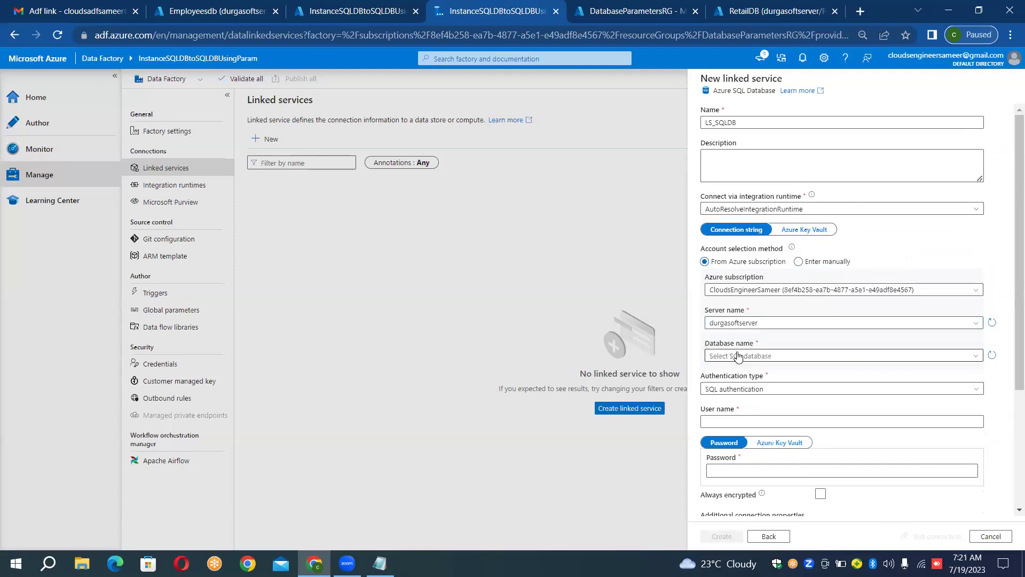
{"action": "left_click", "coordinate": [738, 356]}
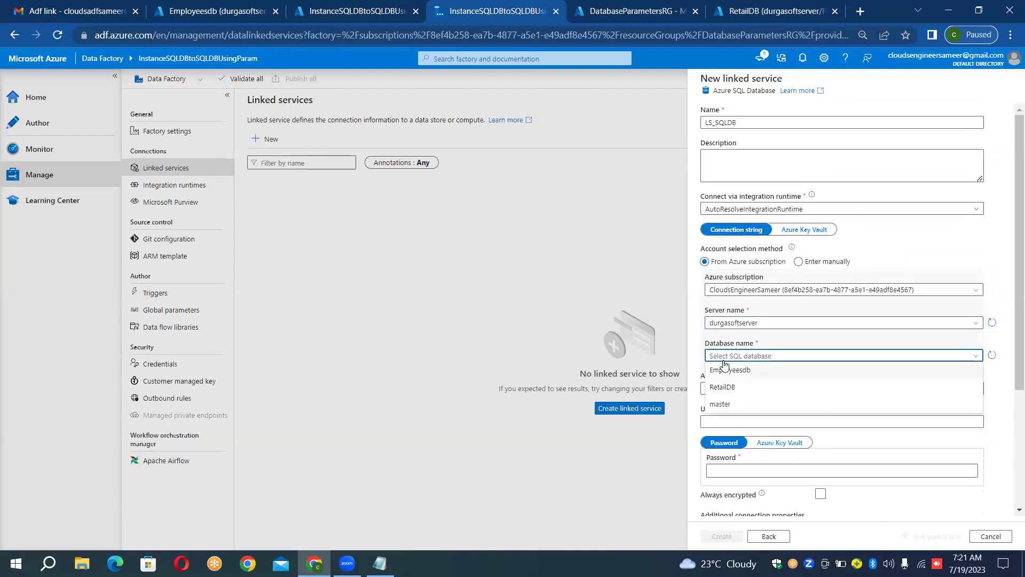
Step: Switch the account selection method to manual entry, and copy the server name from the Employeesdb database's overview in the Azure portal
{"action": "left_click", "coordinate": [797, 262]}
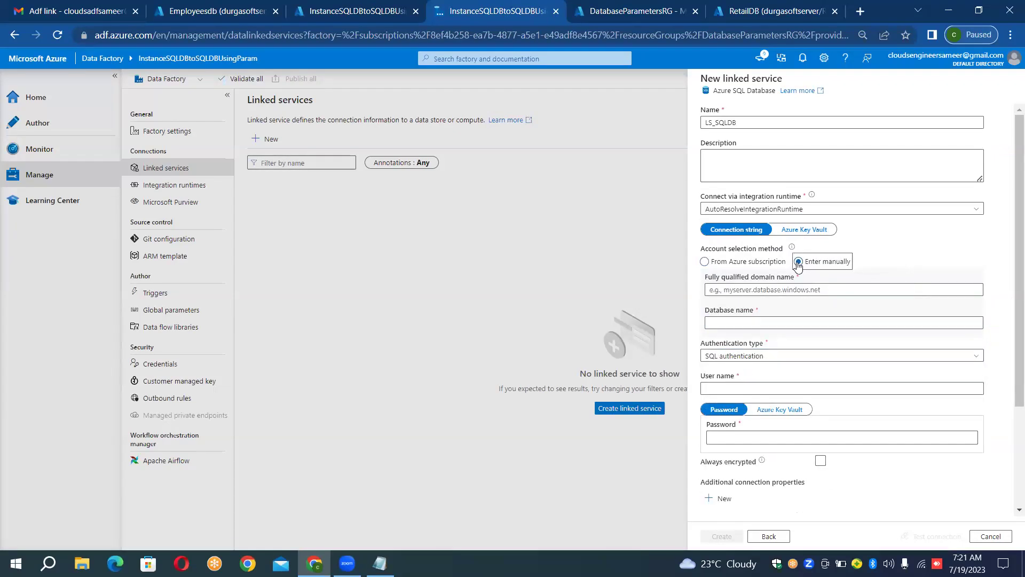
{"action": "left_click", "coordinate": [782, 290]}
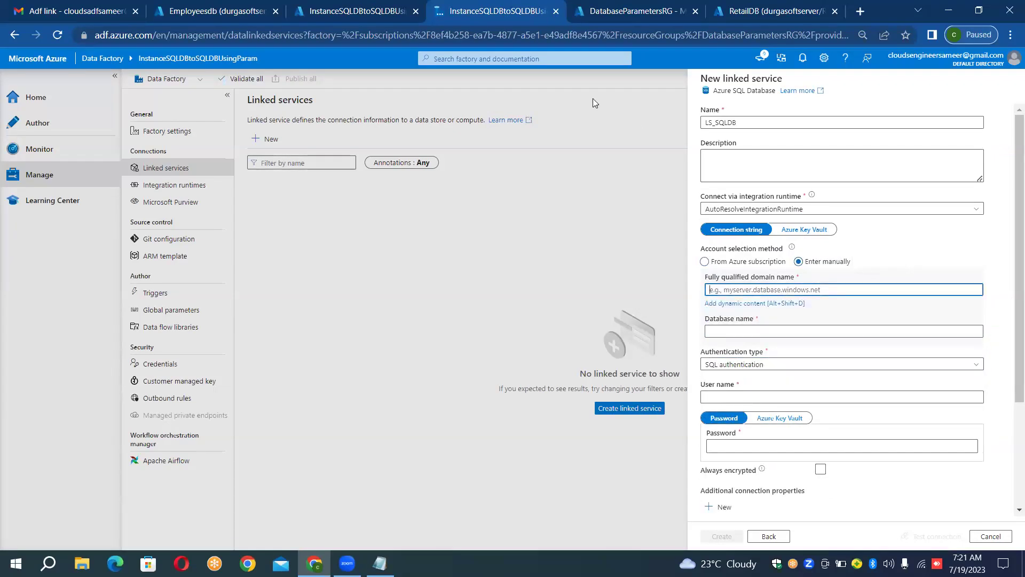
{"action": "left_click", "coordinate": [245, 11]}
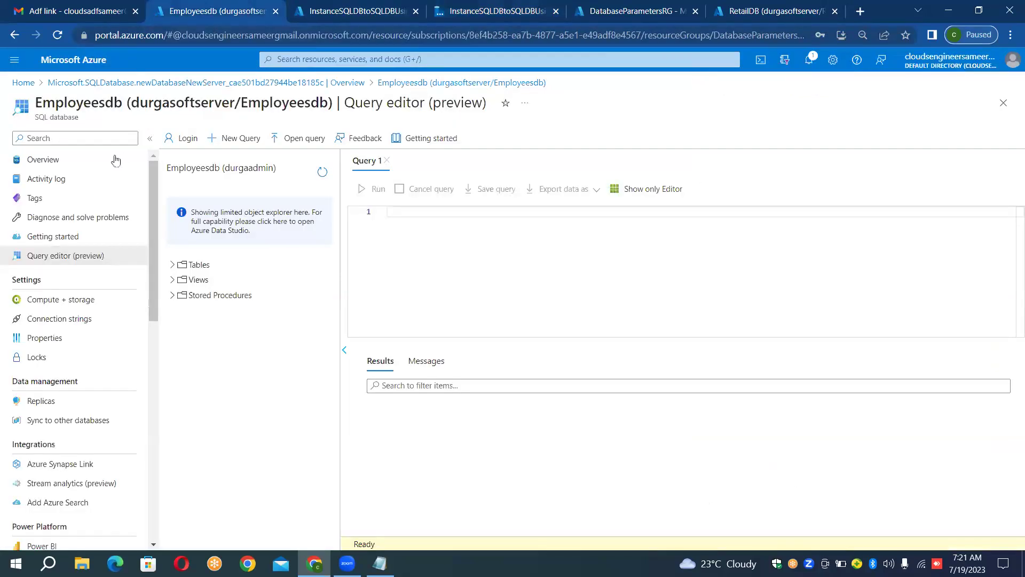
{"action": "left_click", "coordinate": [54, 168]}
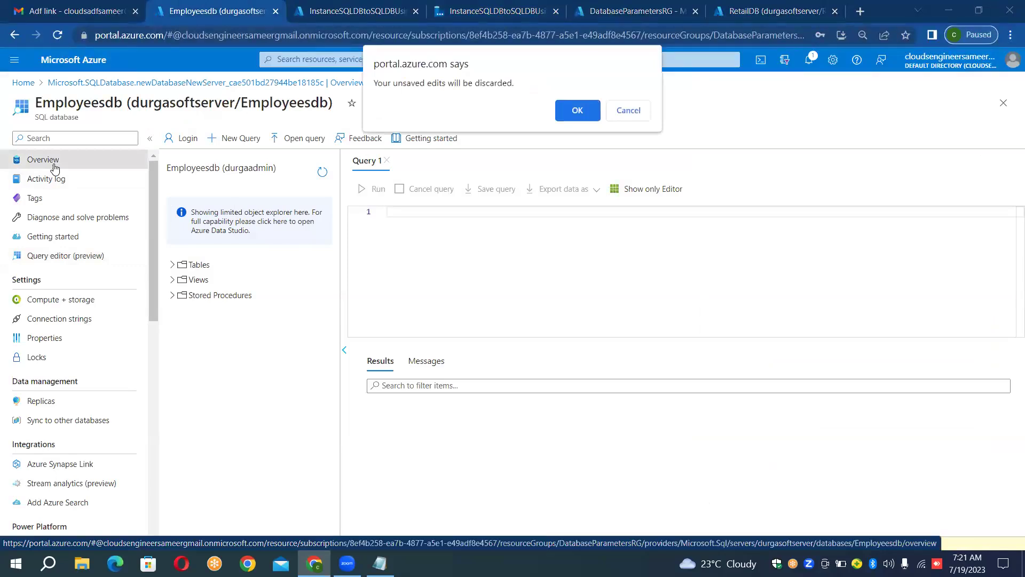
{"action": "key", "text": "Return"}
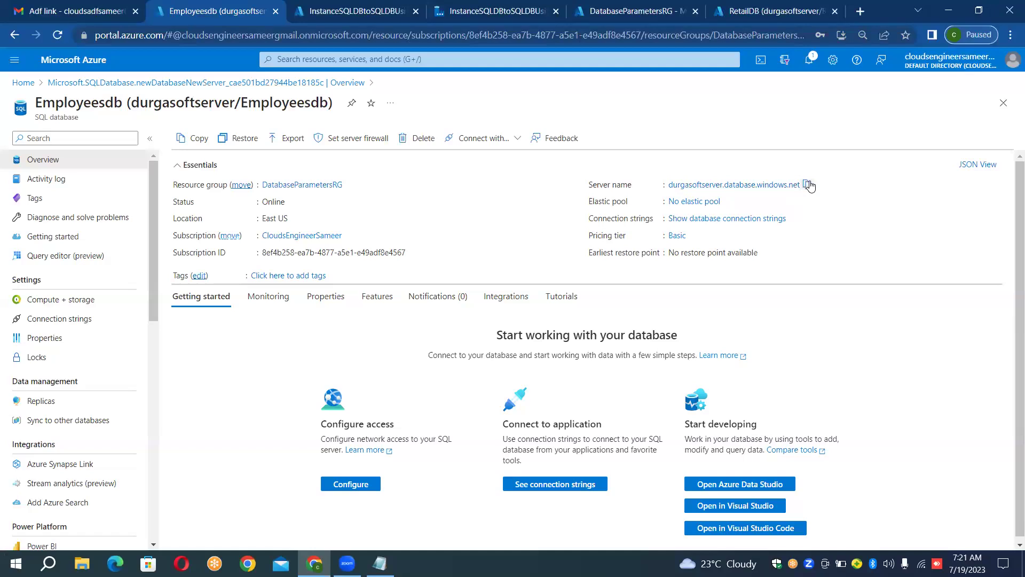
Step: Return to the LS_SQLDB form in Data Factory Studio and set the fully qualified domain name to durgasoftserver.database.windows.net
{"action": "left_click", "coordinate": [721, 14]}
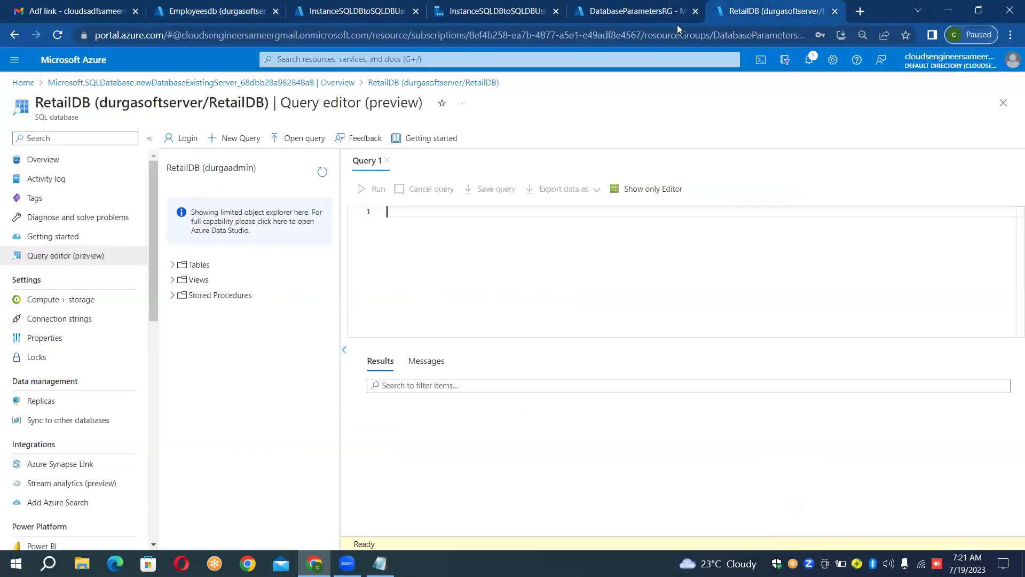
{"action": "left_click", "coordinate": [614, 11]}
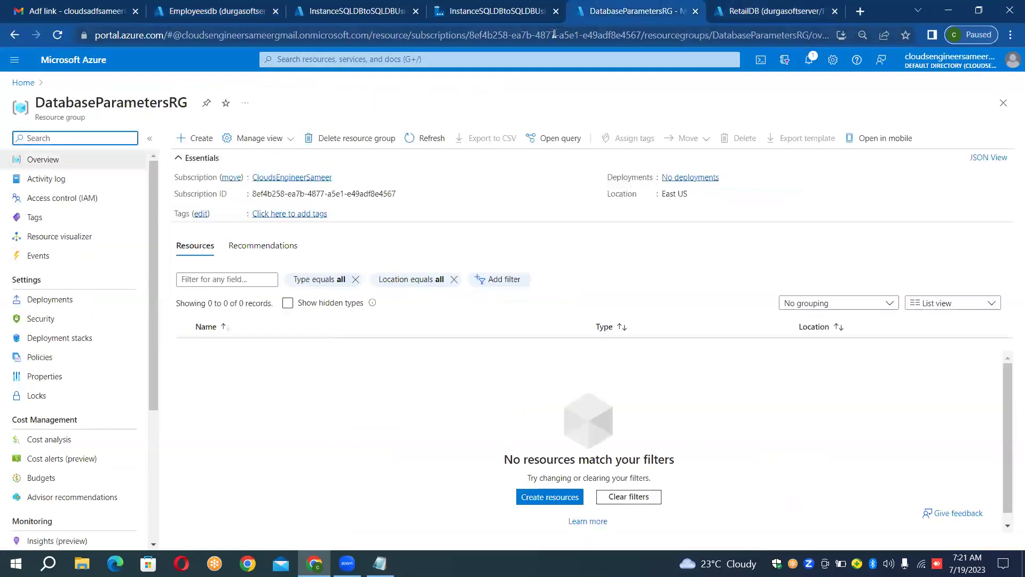
{"action": "left_click", "coordinate": [525, 13]}
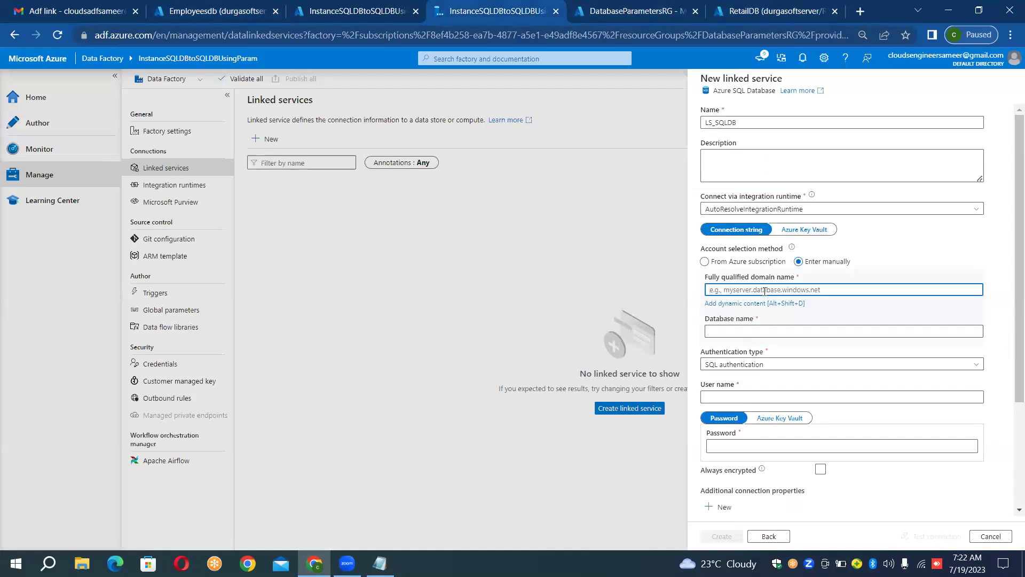
{"action": "type", "text": "durgasoftserver.database.windows.net"}
{"action": "left_click", "coordinate": [752, 334]}
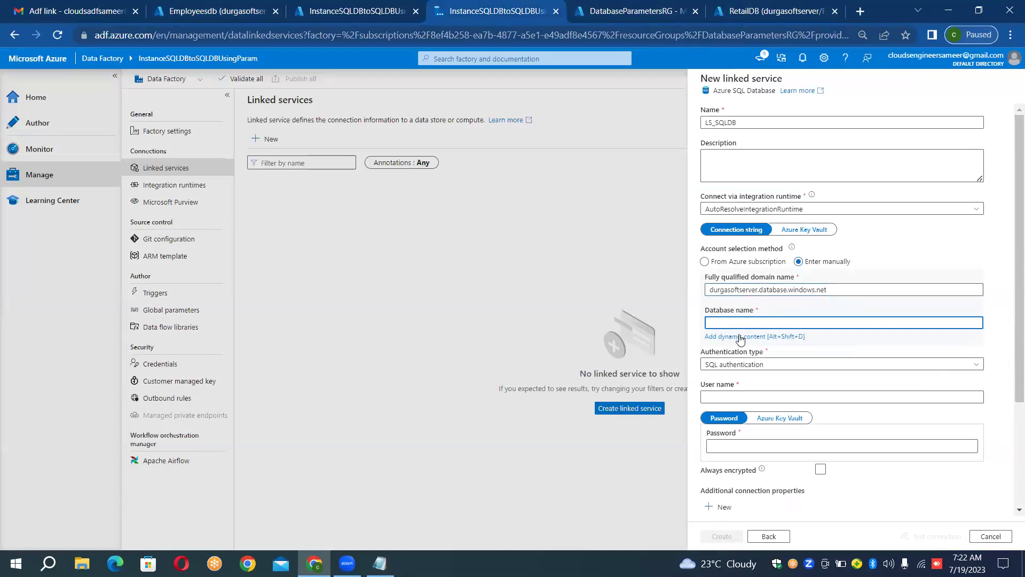
{"action": "left_click", "coordinate": [740, 337]}
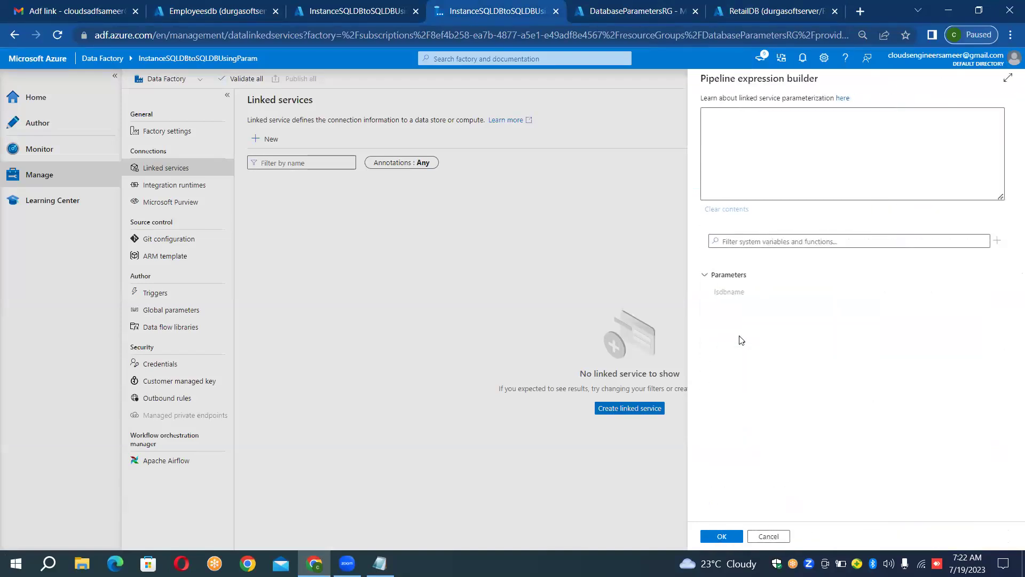
{"action": "left_click", "coordinate": [732, 294]}
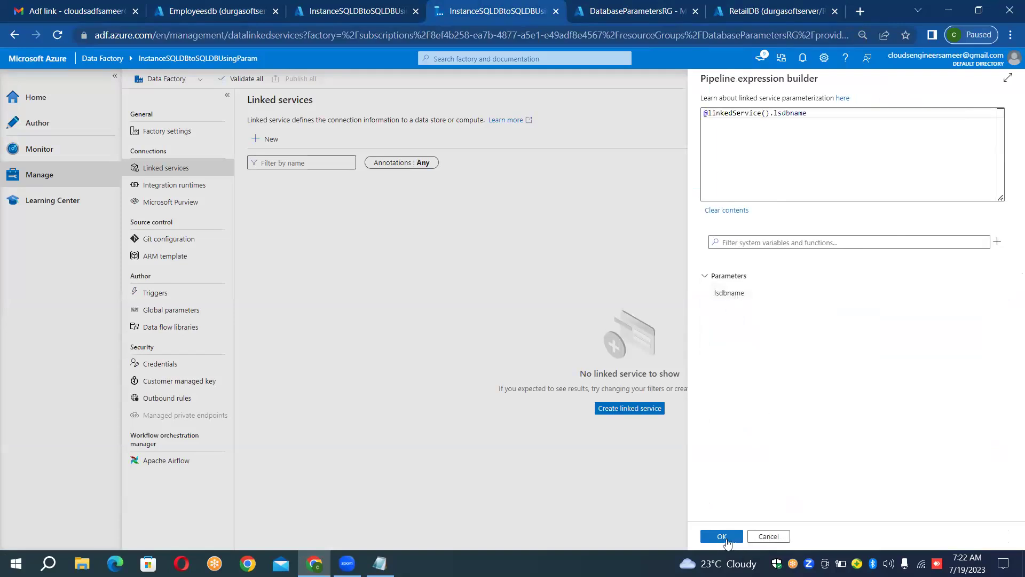
{"action": "left_click", "coordinate": [726, 542]}
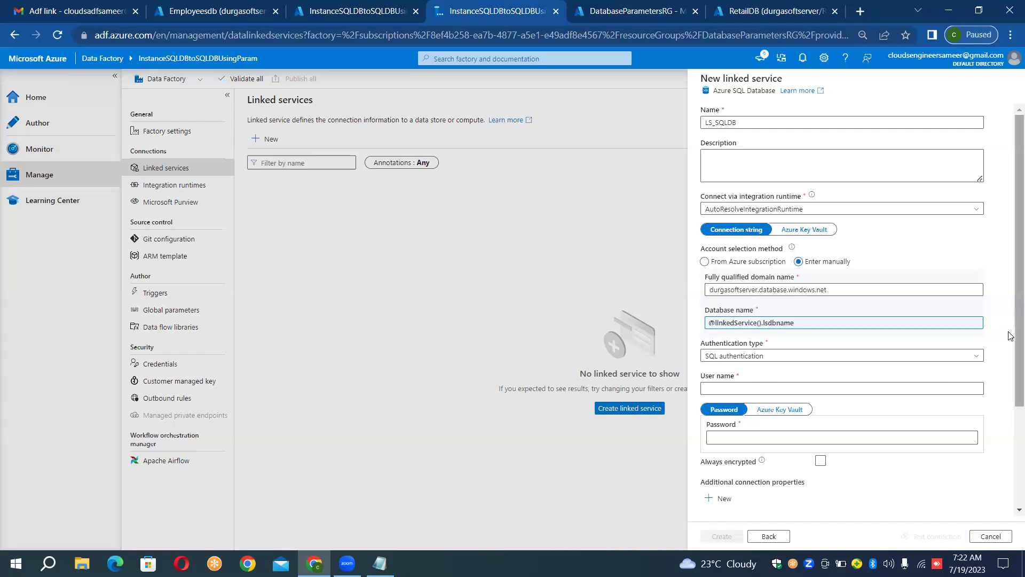
Step: Enter durgaadmin as the SQL authentication user name and fill in the account password
{"action": "scroll", "coordinate": [1009, 335], "scroll_direction": "down", "scroll_amount": 2}
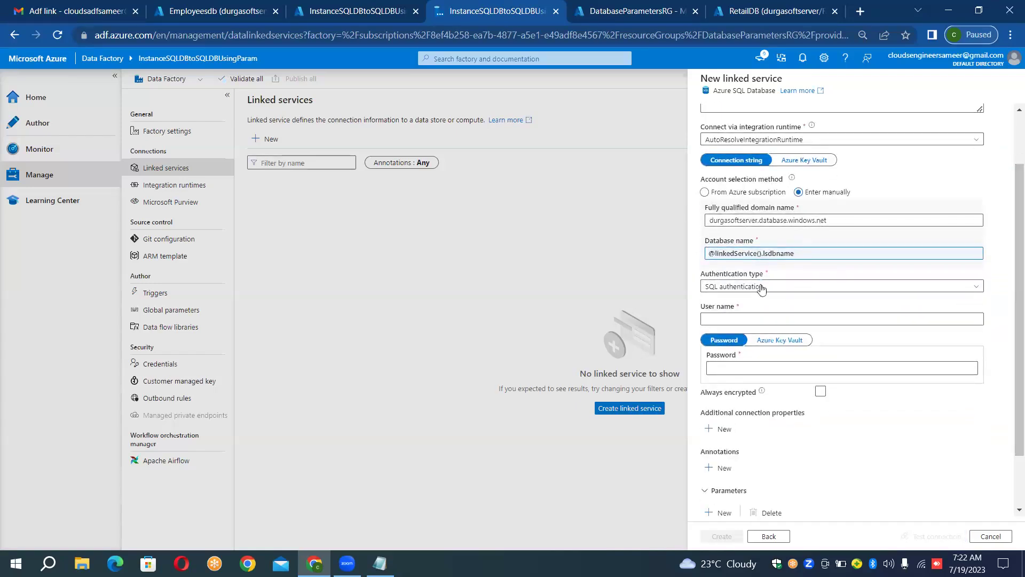
{"action": "left_click", "coordinate": [737, 320]}
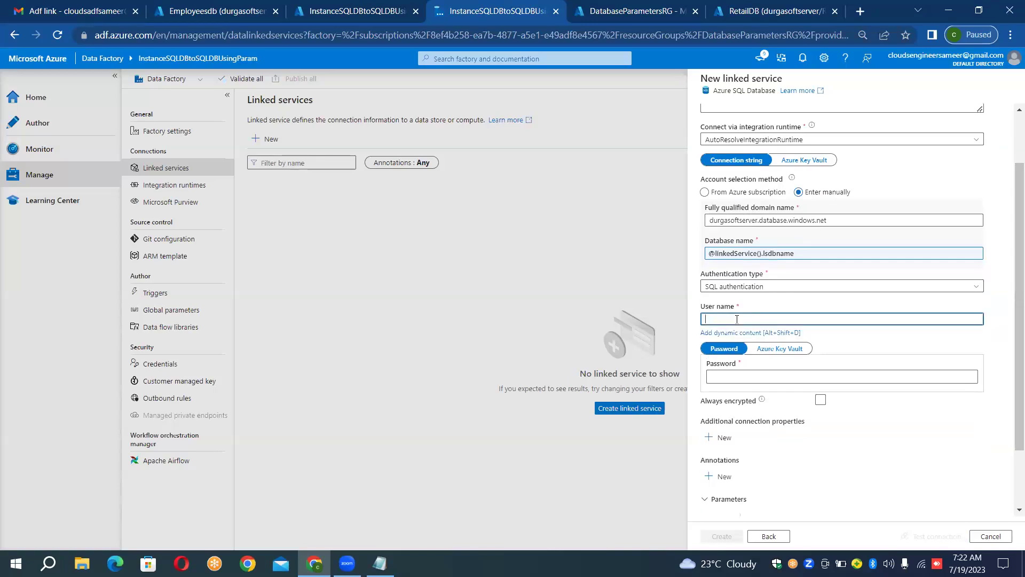
{"action": "type", "text": "durgaadmin"}
{"action": "key", "text": "Tab"}
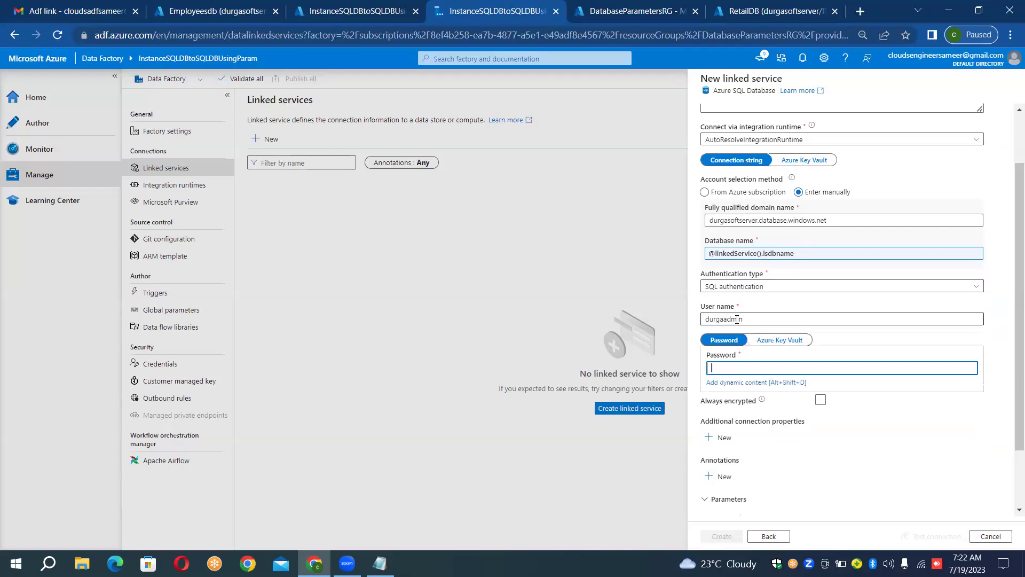
{"action": "type", "text": "••••••••••"}
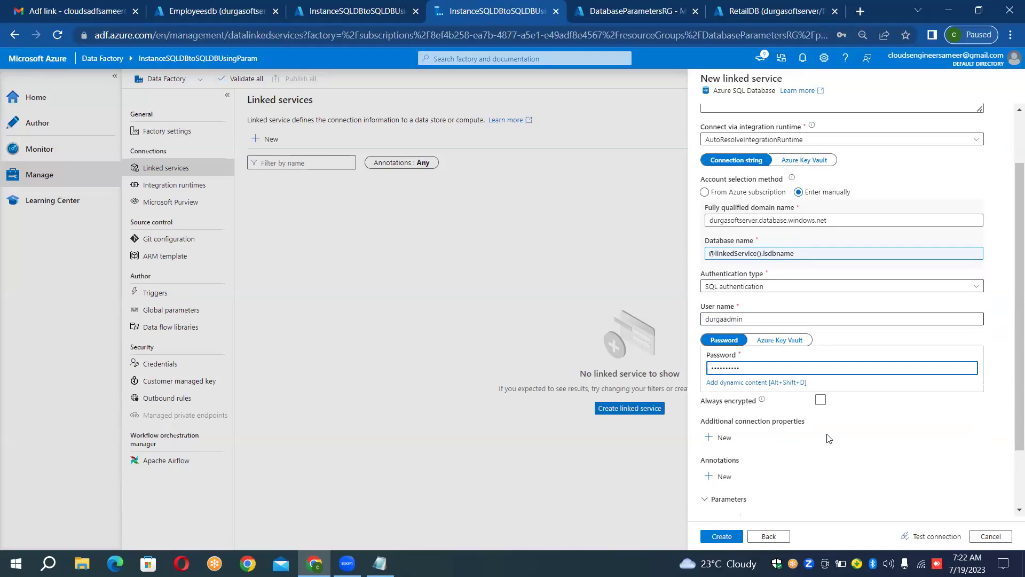
Step: Test the LS_SQLDB connection with the lsdbname parameter value Employeesdb
{"action": "left_click", "coordinate": [929, 539]}
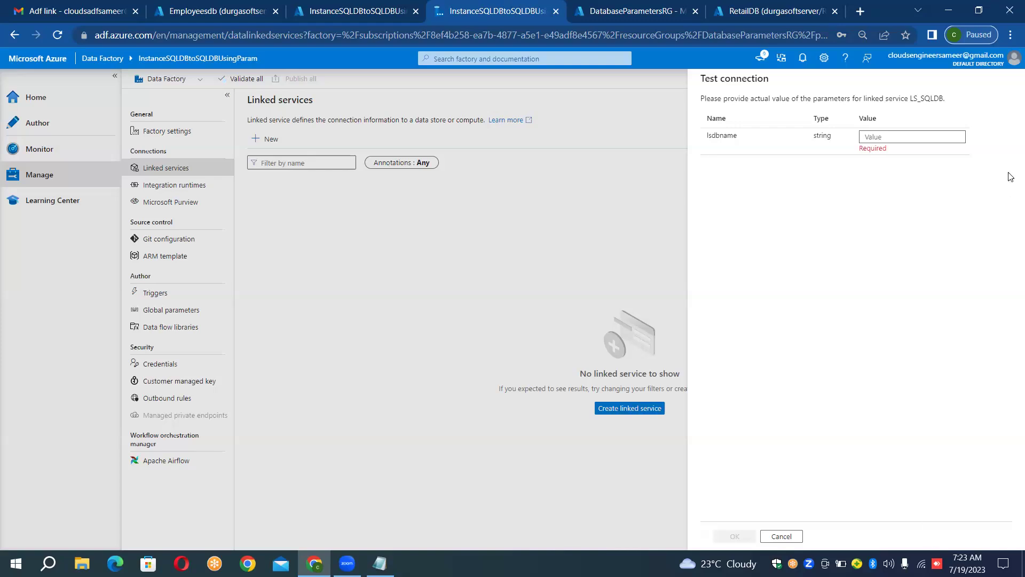
{"action": "left_click", "coordinate": [884, 137]}
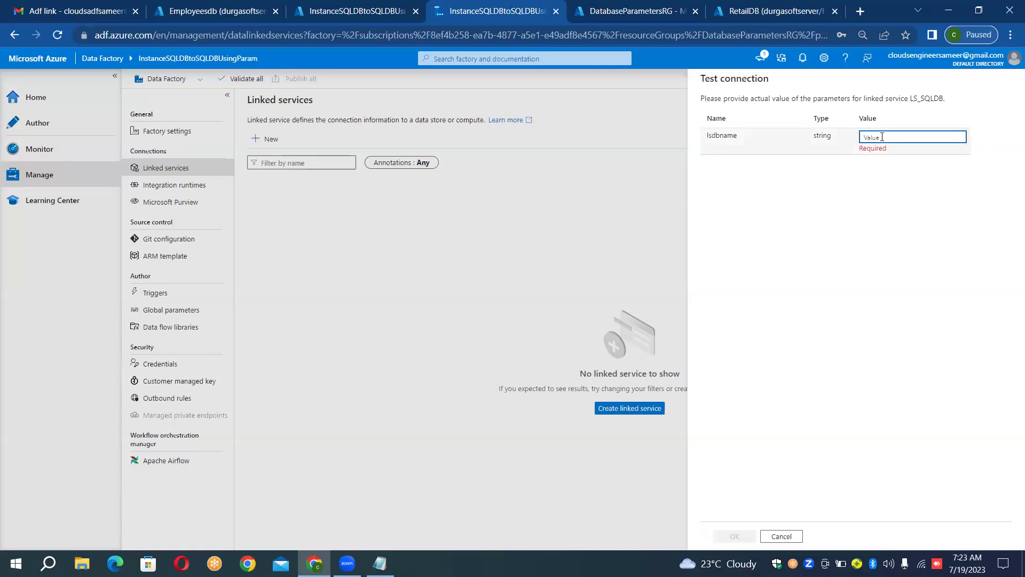
{"action": "type", "text": "W"}
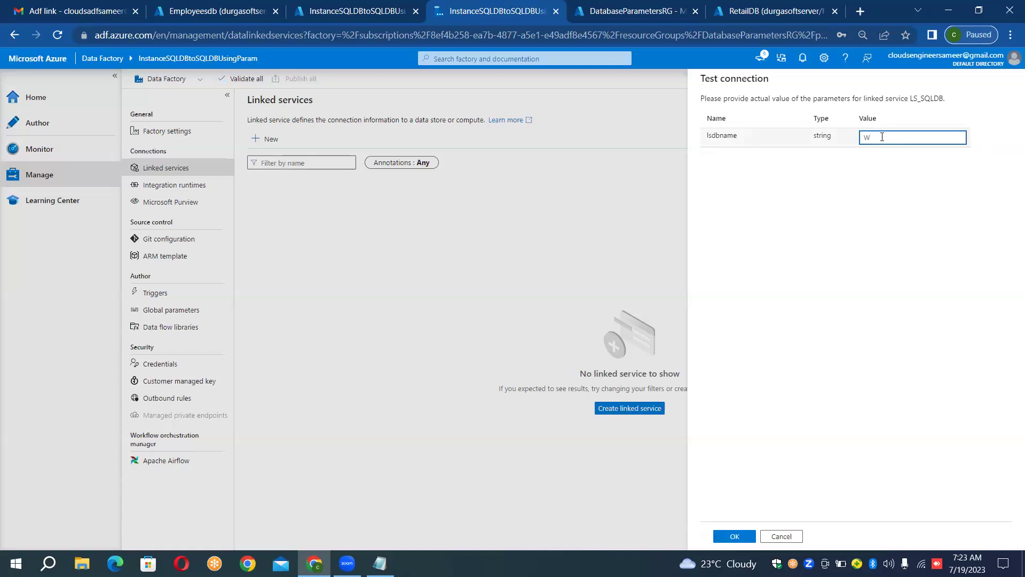
{"action": "key", "text": "BackSpace"}
{"action": "type", "text": "Employeesdb"}
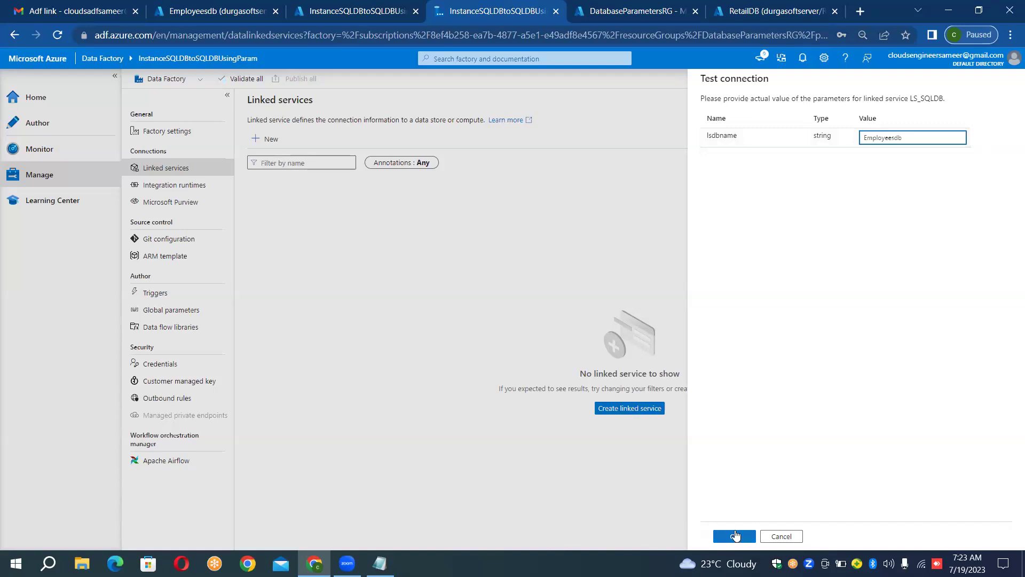
{"action": "left_click", "coordinate": [735, 536]}
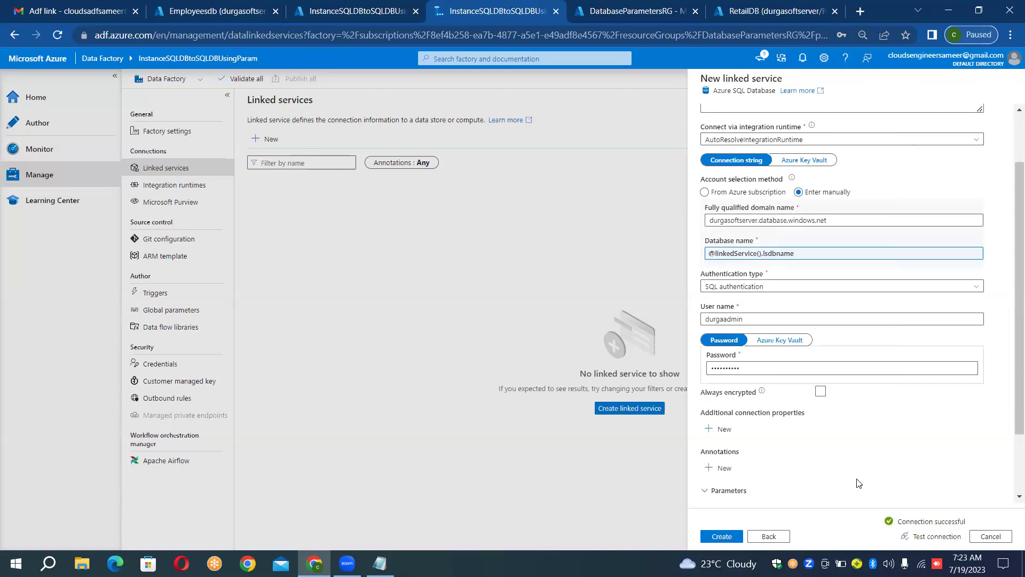
Step: Test the LS_SQLDB connection again with the lsdbname parameter value RetailDB
{"action": "left_click", "coordinate": [926, 539]}
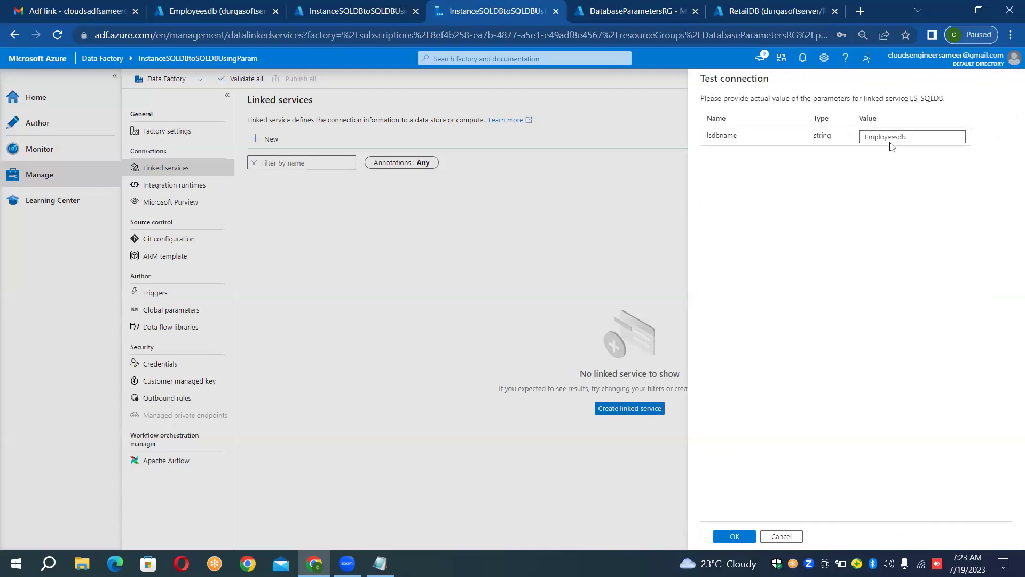
{"action": "left_click", "coordinate": [909, 137]}
{"action": "double_click", "coordinate": [909, 136]}
{"action": "key", "text": "BackSpace"}
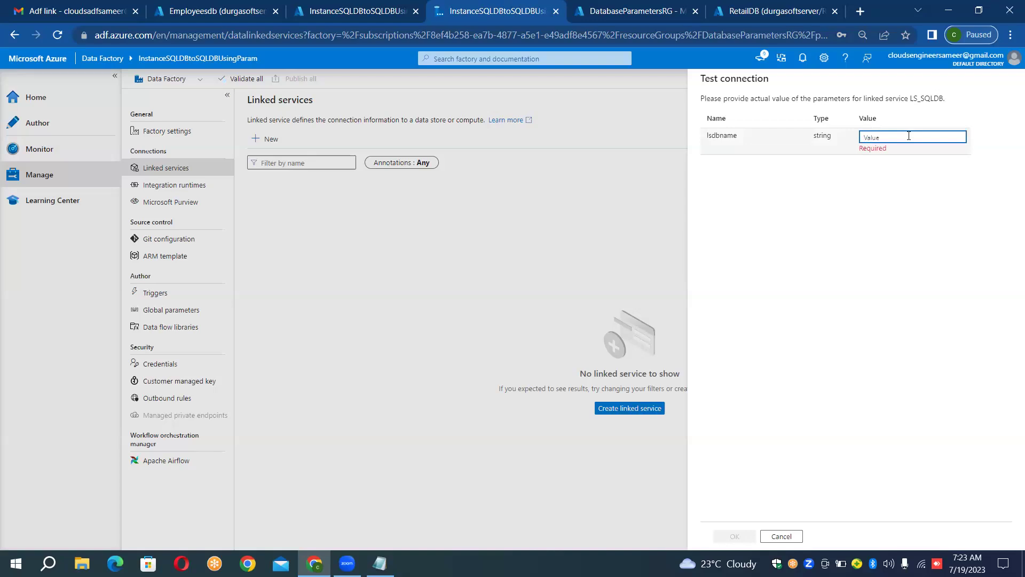
{"action": "type", "text": "RetailD"}
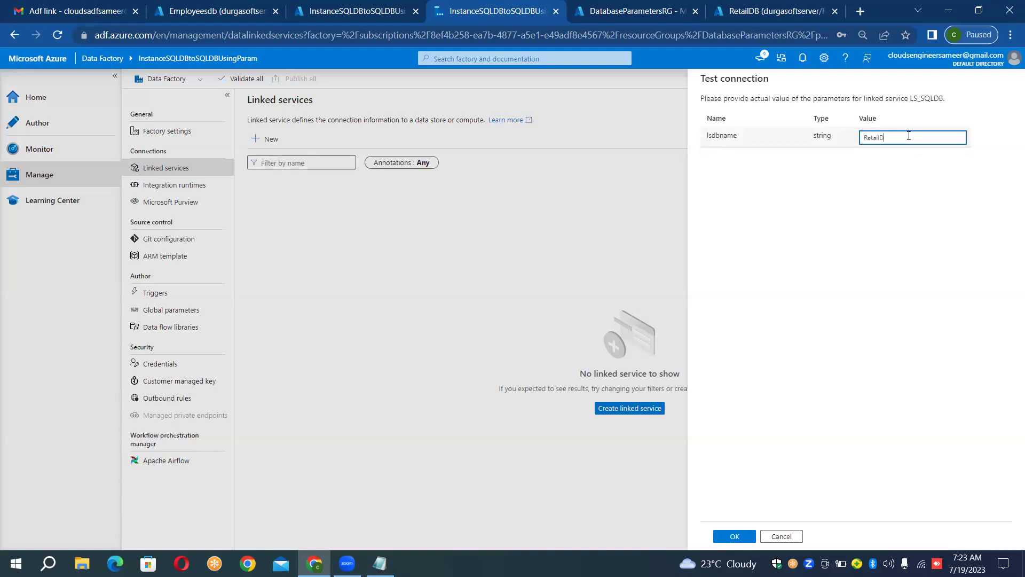
{"action": "type", "text": "B"}
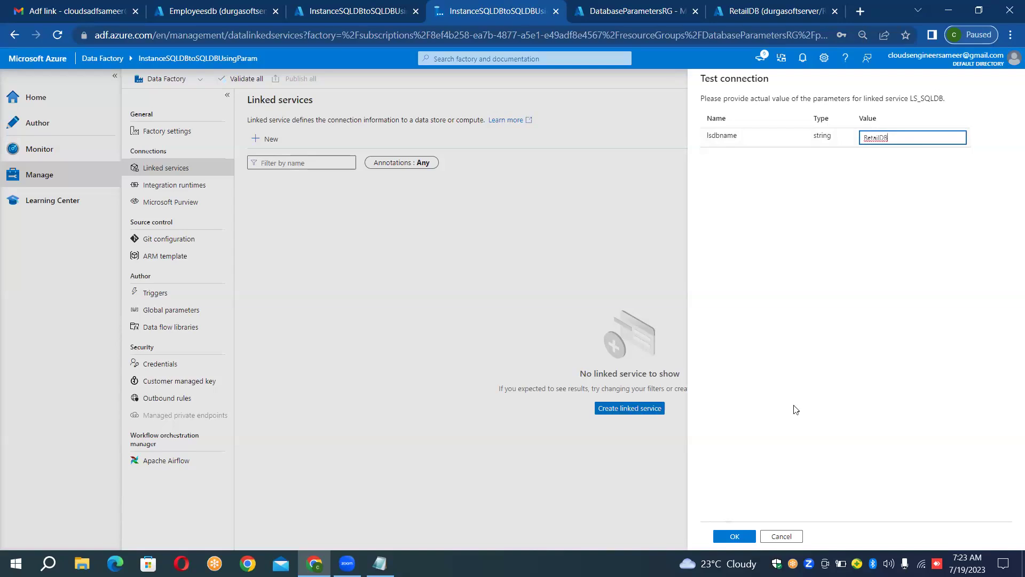
{"action": "left_click", "coordinate": [734, 537]}
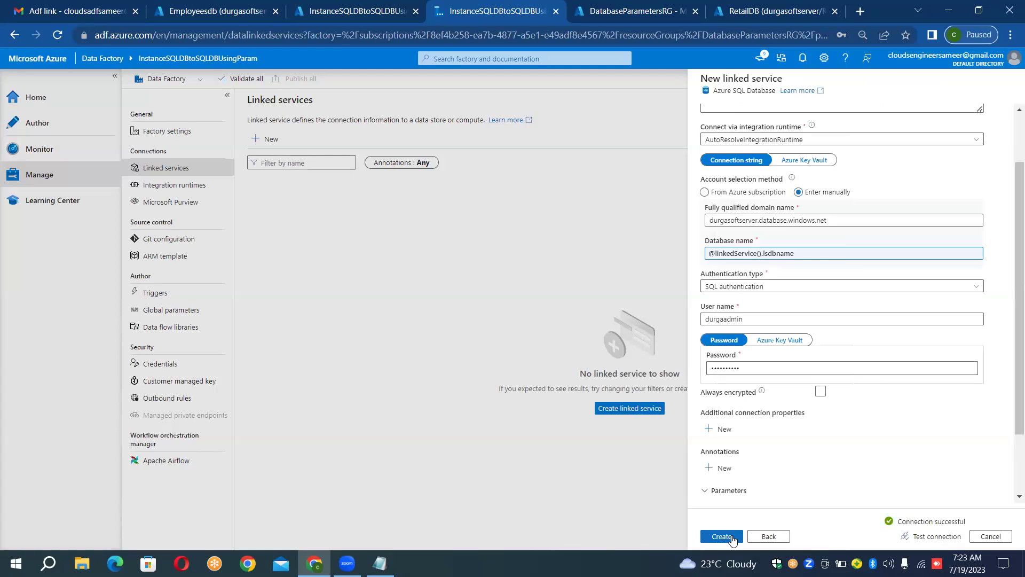
Step: Test the LS_SQLDB connection with the lsdbname parameter value SalesDB
{"action": "left_click", "coordinate": [924, 535]}
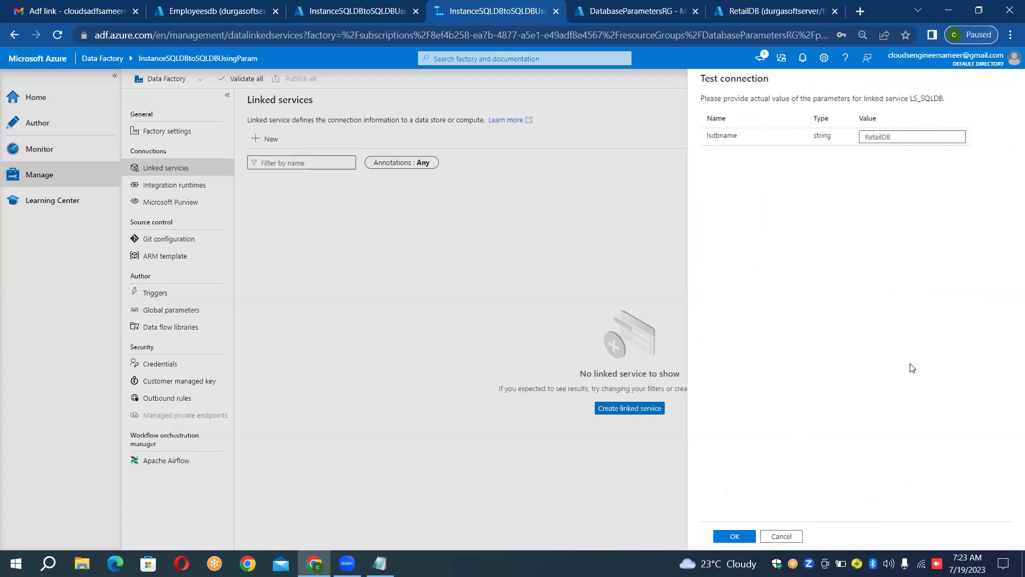
{"action": "double_click", "coordinate": [902, 134]}
{"action": "left_click", "coordinate": [903, 134]}
{"action": "double_click", "coordinate": [903, 134]}
{"action": "key", "text": "BackSpace"}
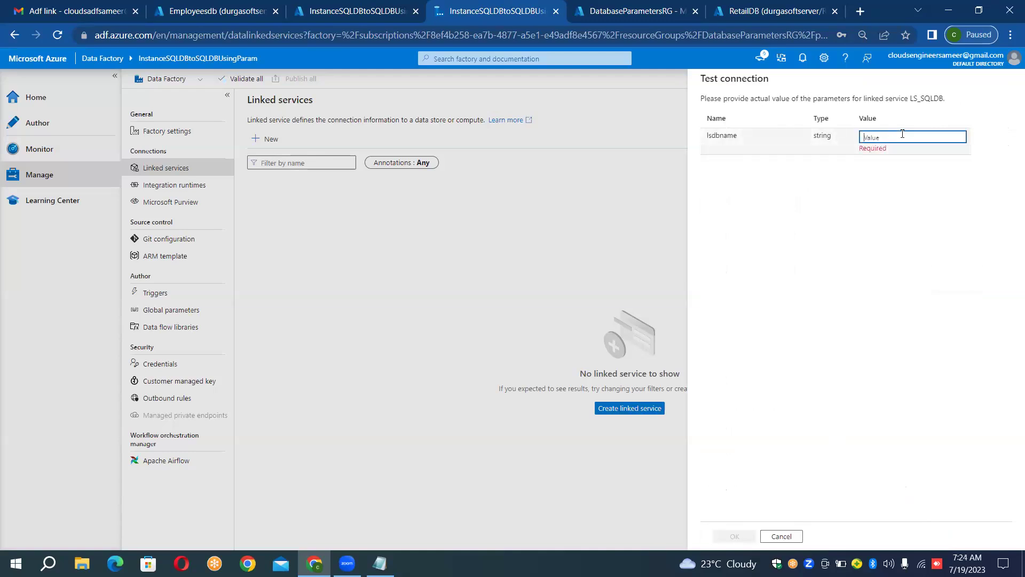
{"action": "type", "text": "S"}
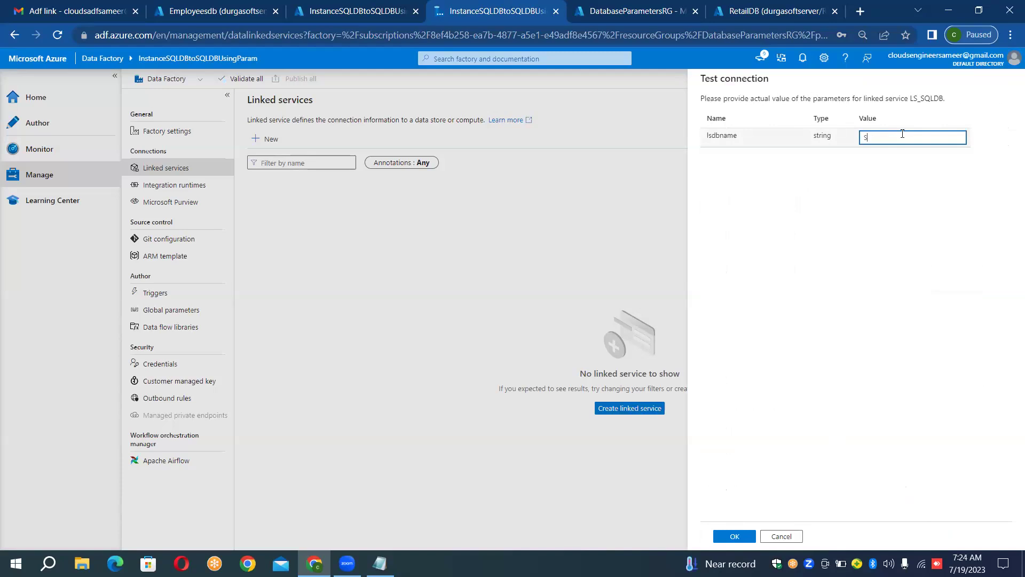
{"action": "type", "text": "alesDB"}
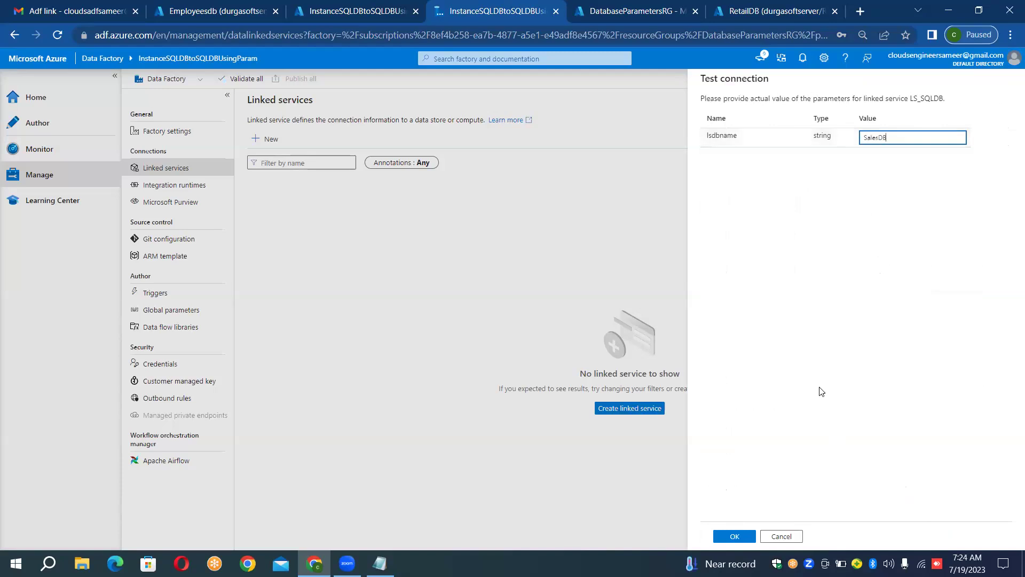
{"action": "left_click", "coordinate": [739, 539]}
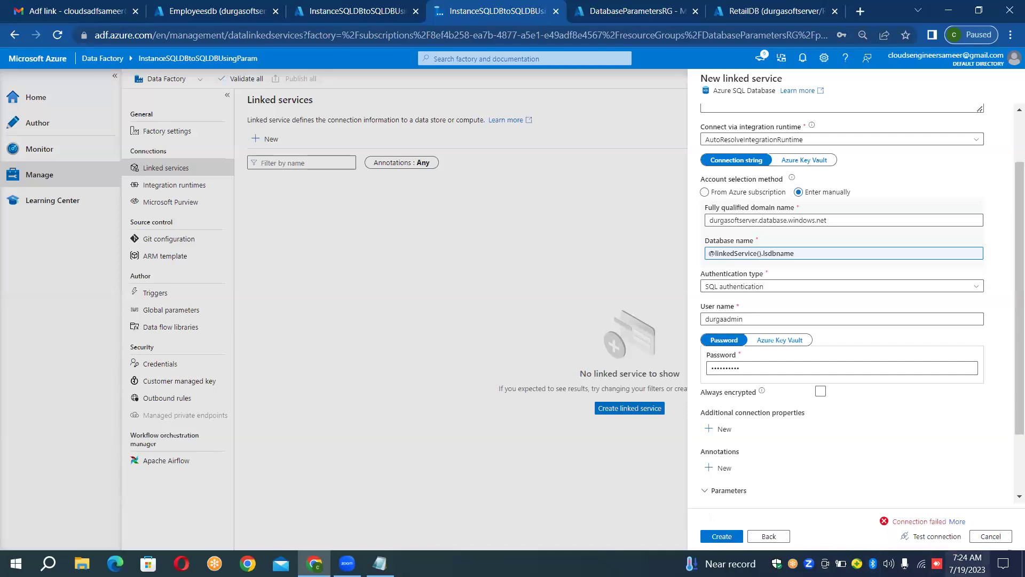
Step: Test the connection with the lsdbname value Retaildb and create the LS_SQLDB linked service
{"action": "left_click", "coordinate": [950, 538]}
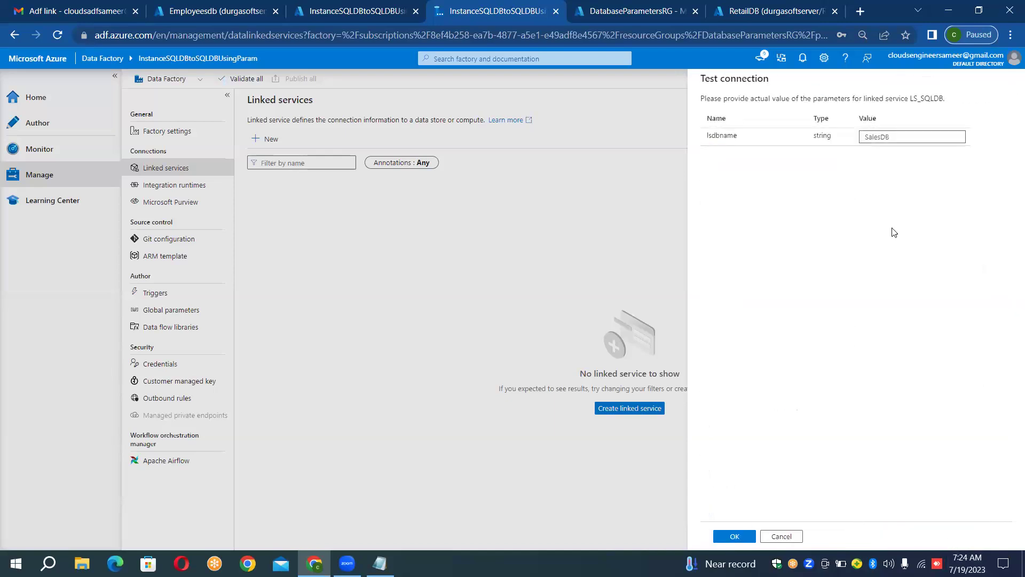
{"action": "double_click", "coordinate": [912, 134]}
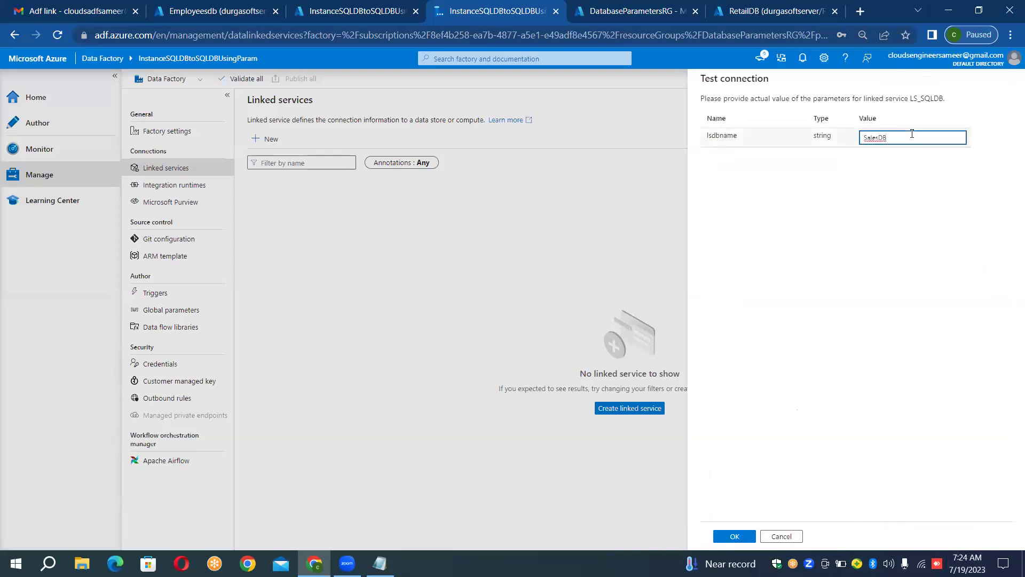
{"action": "key", "text": "BackSpace"}
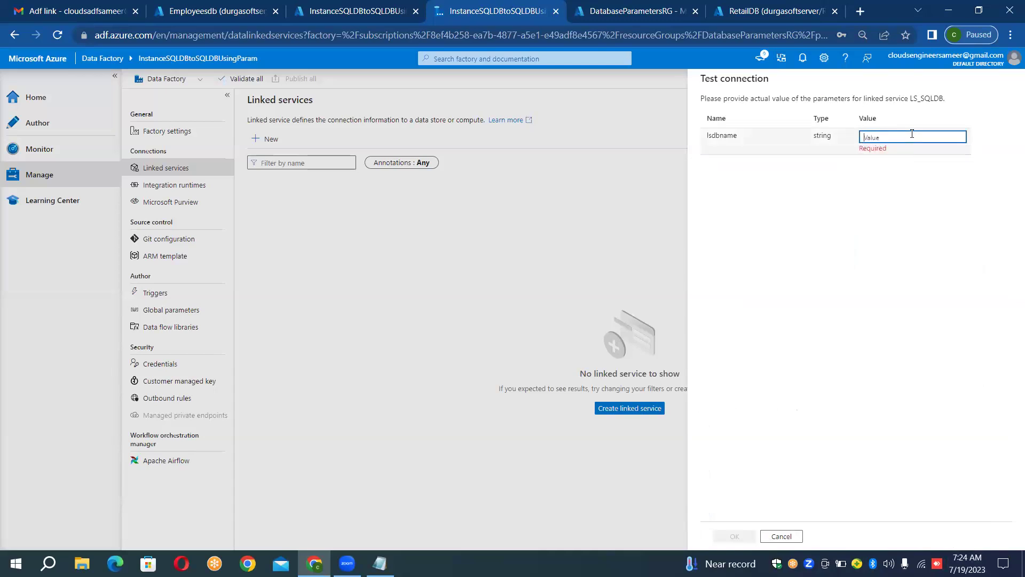
{"action": "type", "text": "Ret"}
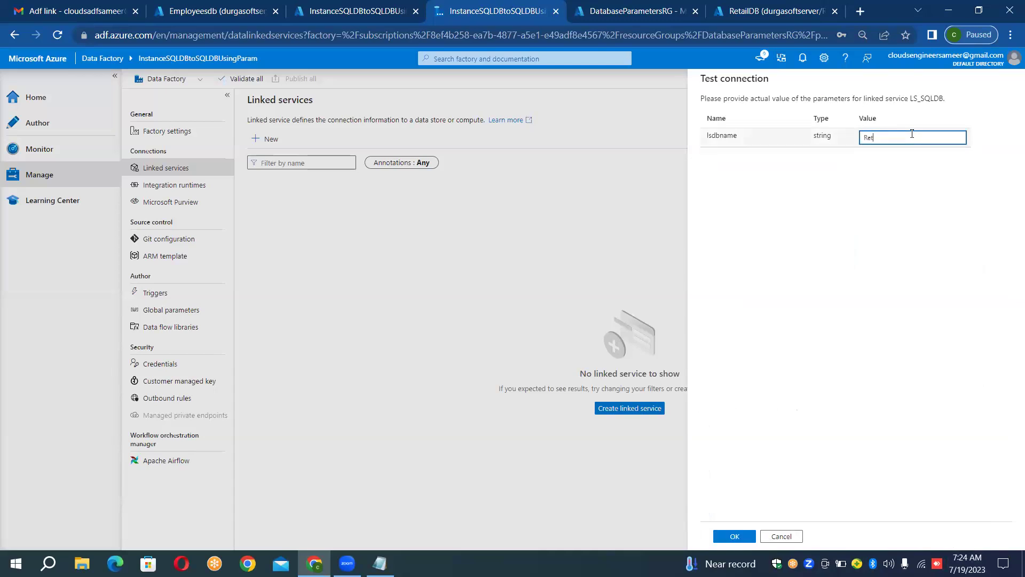
{"action": "type", "text": "aildb"}
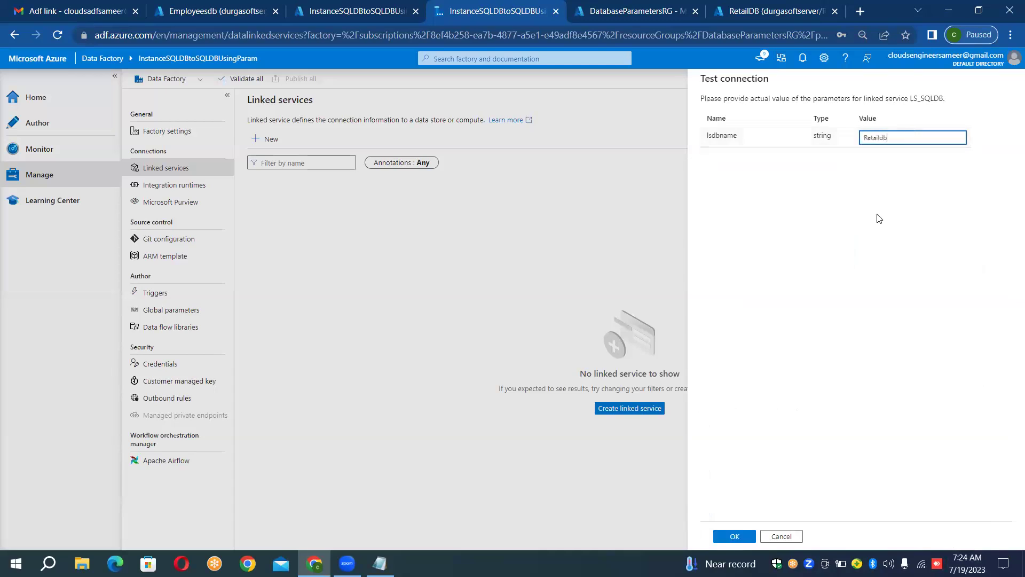
{"action": "left_click", "coordinate": [735, 536]}
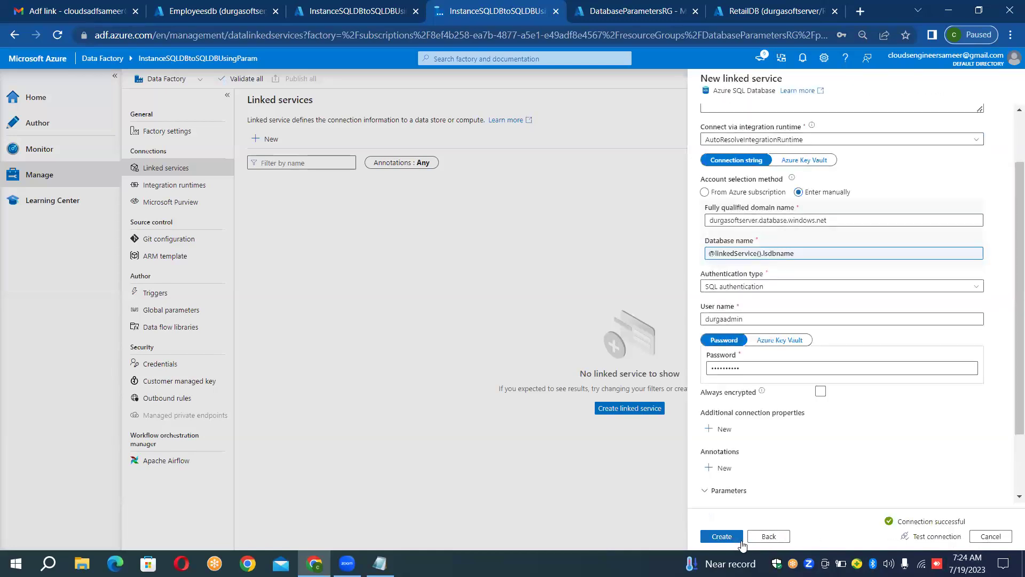
{"action": "left_click", "coordinate": [735, 537]}
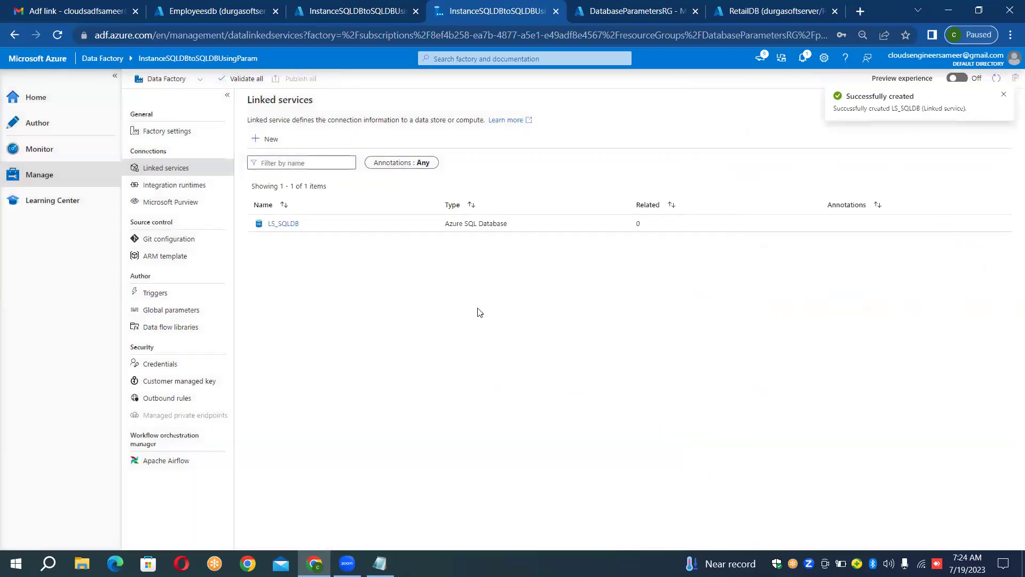
Step: Create a new pipeline in the data factory and name it PL_LS_PARAM
{"action": "left_click", "coordinate": [53, 133]}
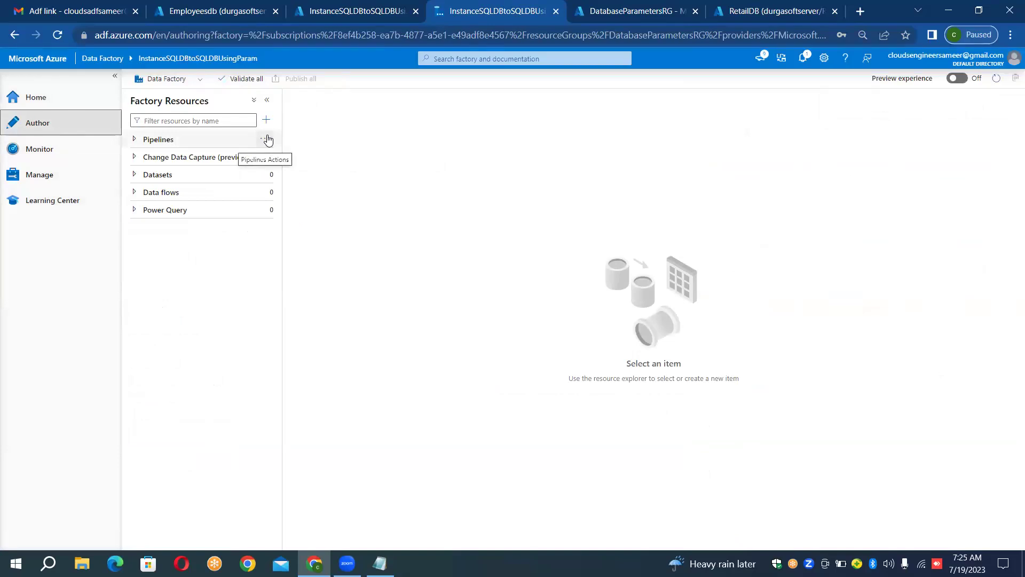
{"action": "left_click", "coordinate": [268, 140]}
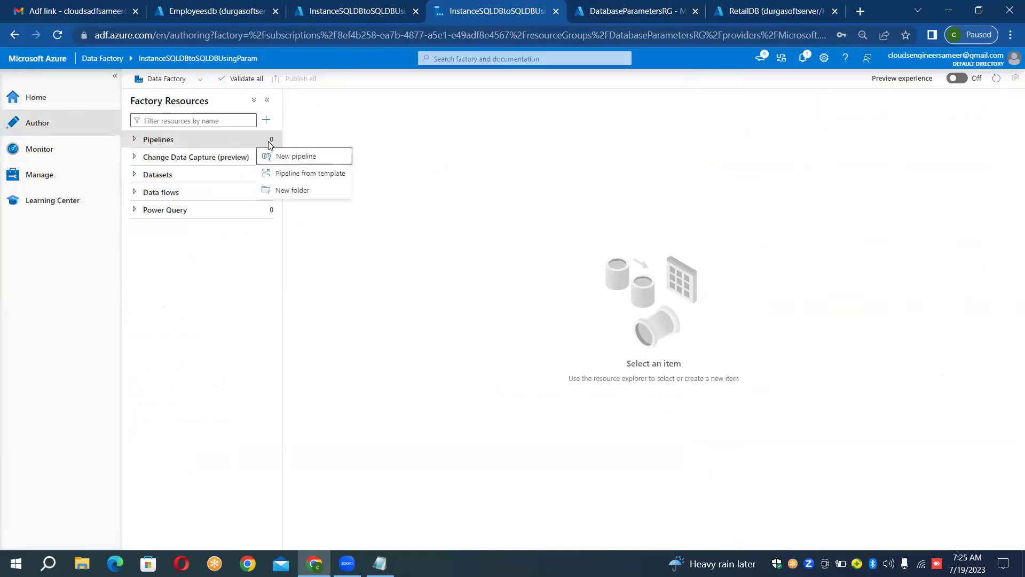
{"action": "left_click", "coordinate": [303, 159]}
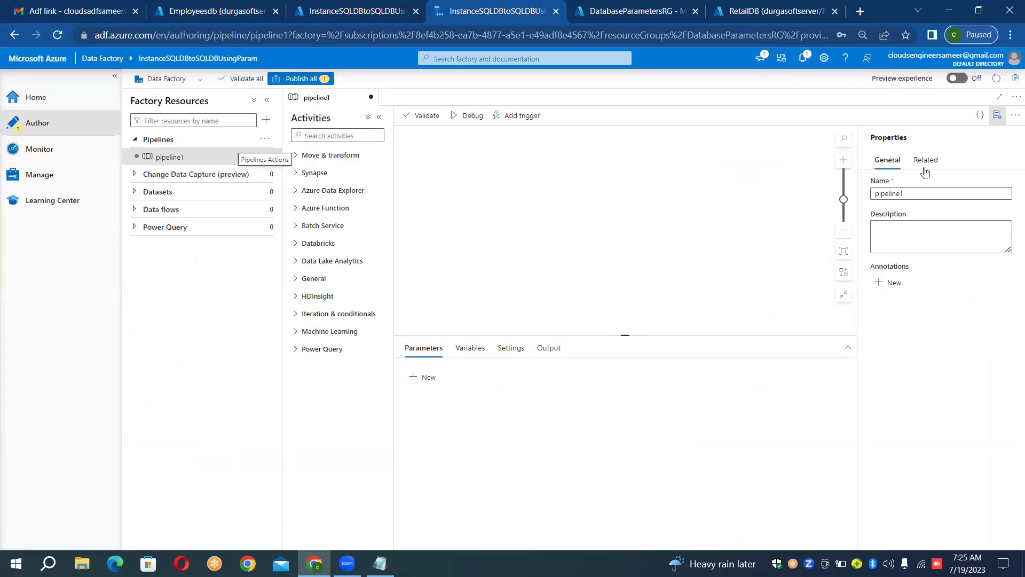
{"action": "left_click", "coordinate": [921, 192]}
{"action": "double_click", "coordinate": [921, 192]}
{"action": "key", "text": "BackSpace"}
{"action": "type", "text": "PL"}
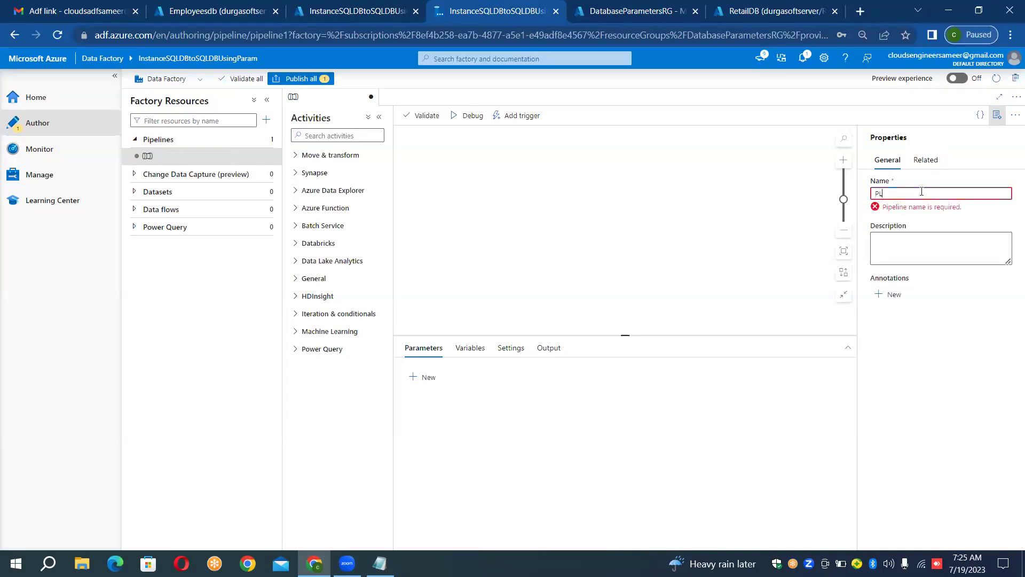
{"action": "type", "text": "_LS_"}
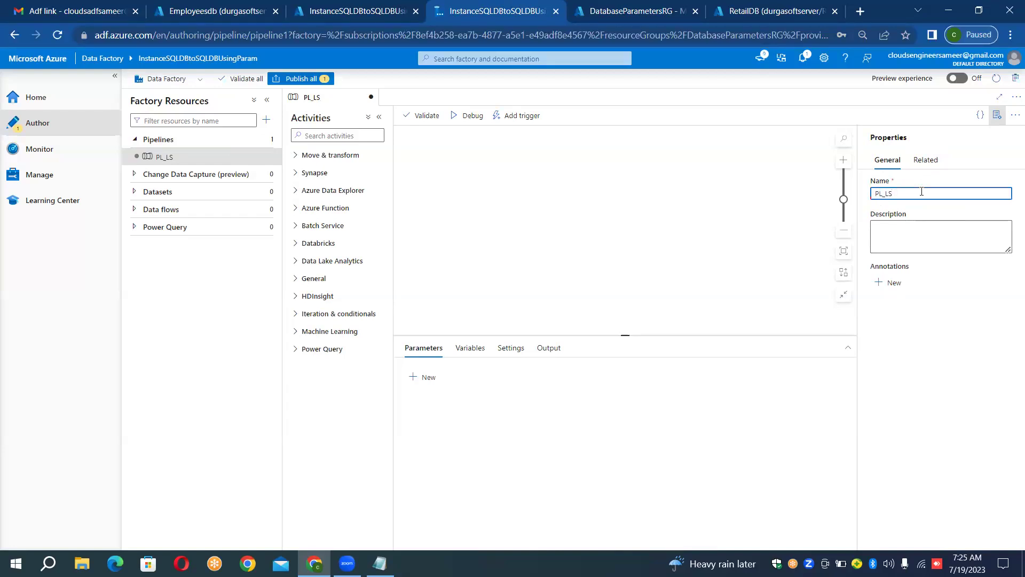
{"action": "type", "text": "_PARAM"}
Step: Add a Copy data activity to the PL_LS_PARAM pipeline canvas and hide the pipeline properties
{"action": "left_click", "coordinate": [326, 156]}
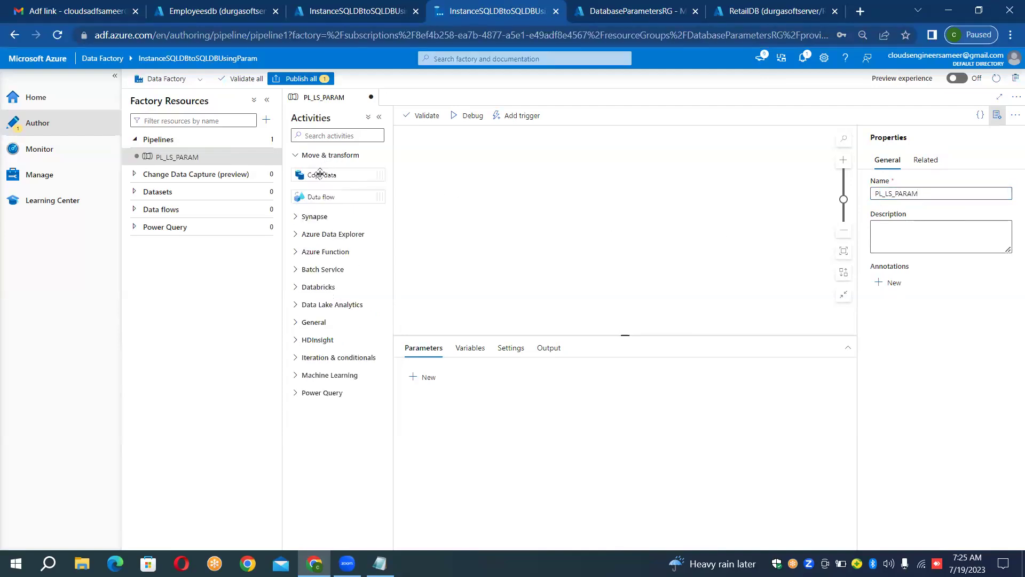
{"action": "left_click_drag", "start_coordinate": [321, 174], "coordinate": [567, 185]}
{"action": "left_click", "coordinate": [997, 116]}
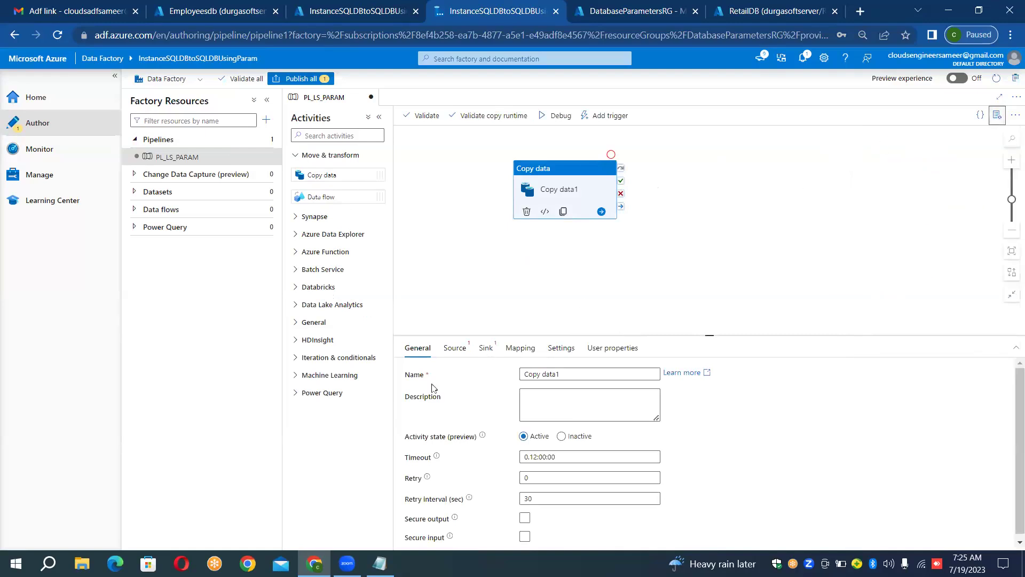
Step: Start a new source dataset for the Copy data activity using the Azure SQL Database data store
{"action": "left_click", "coordinate": [448, 354]}
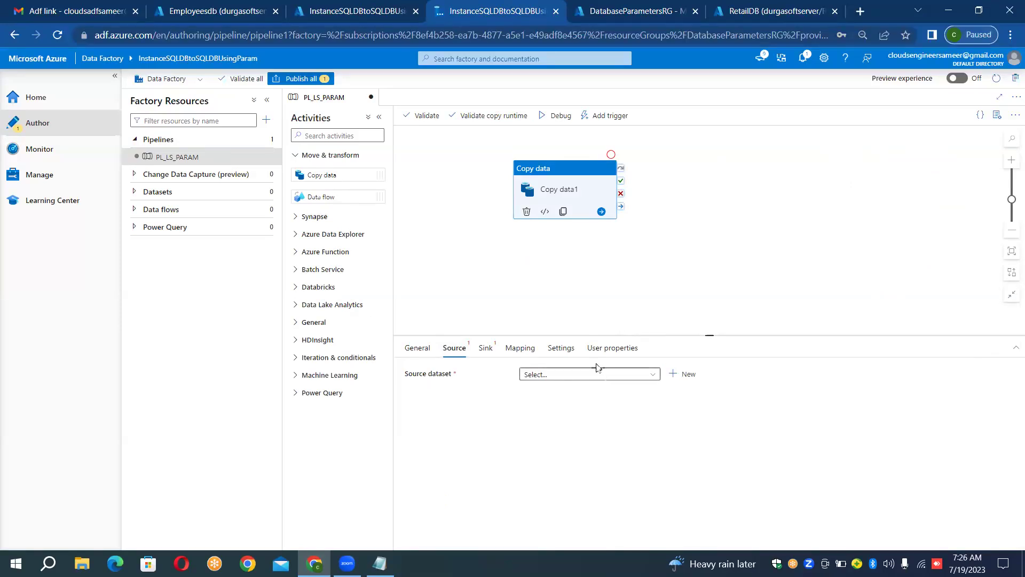
{"action": "left_click", "coordinate": [671, 378]}
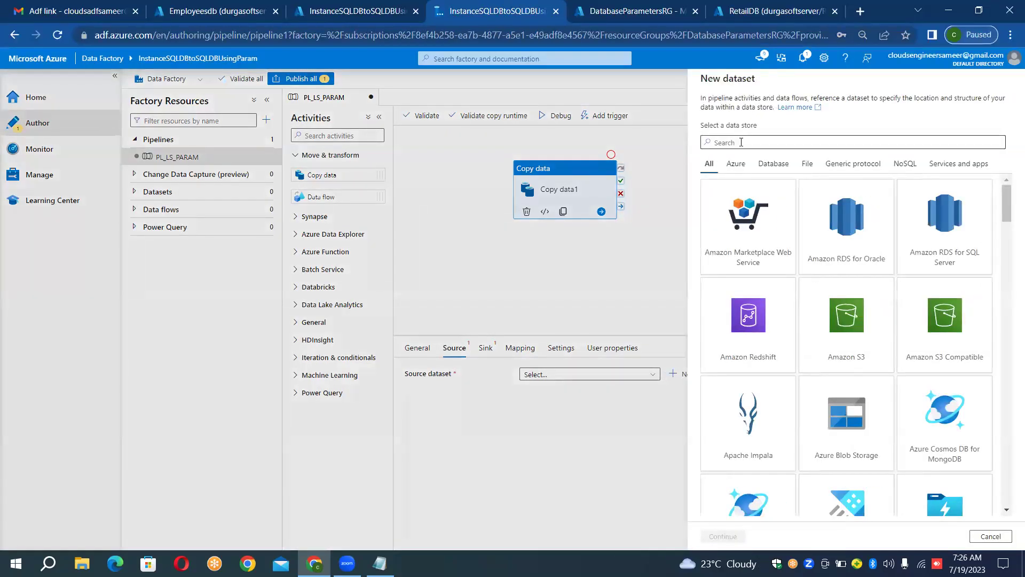
{"action": "left_click", "coordinate": [741, 142]}
{"action": "type", "text": "SQL"}
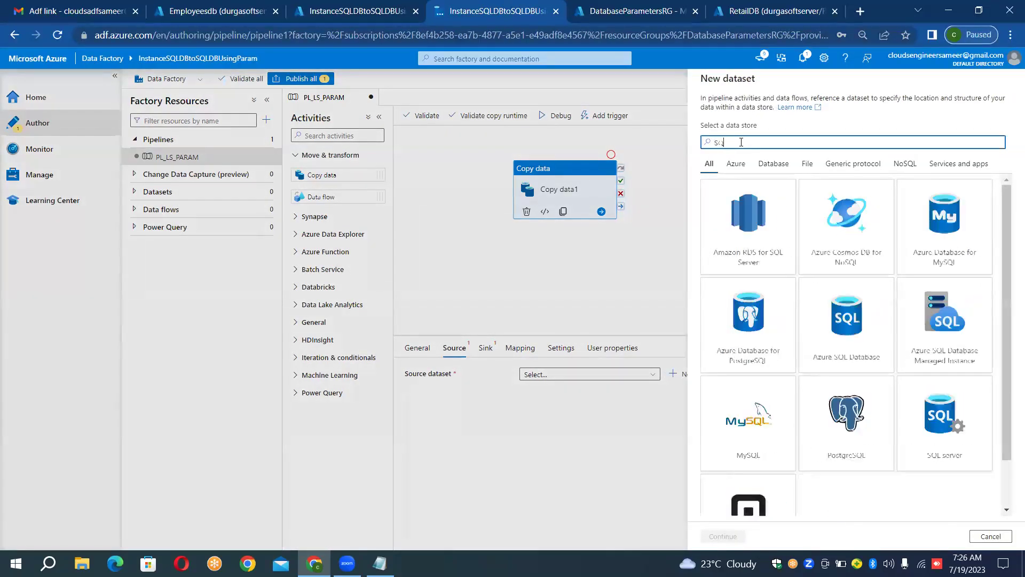
{"action": "double_click", "coordinate": [835, 329]}
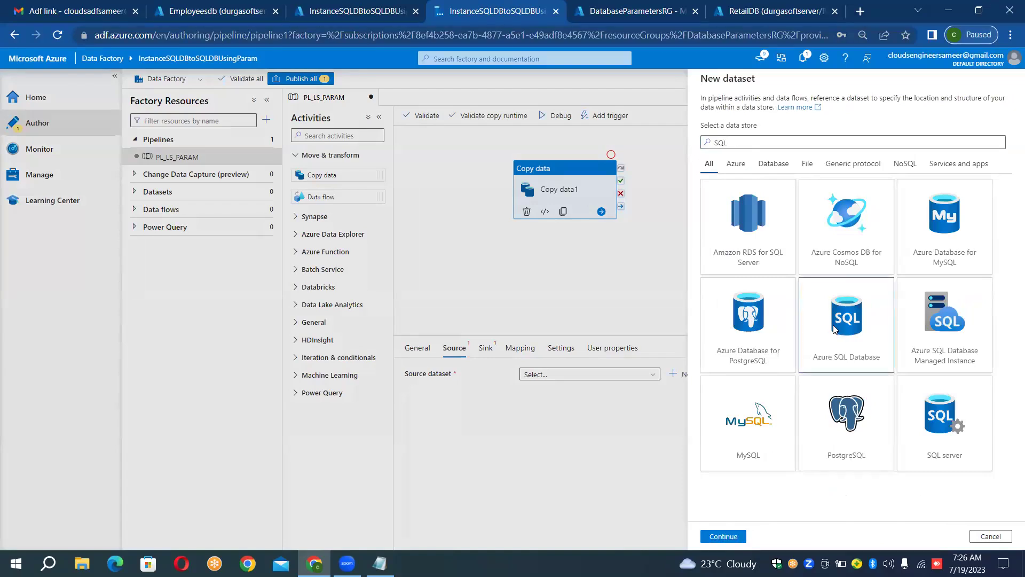
Step: Name the source dataset DS_SQLDB_SOURCE, link it to LS_SQLDB, and create it without a table name
{"action": "left_click", "coordinate": [765, 113]}
{"action": "key", "text": "ctrl+a"}
{"action": "key", "text": "BackSpace"}
{"action": "type", "text": "DS"}
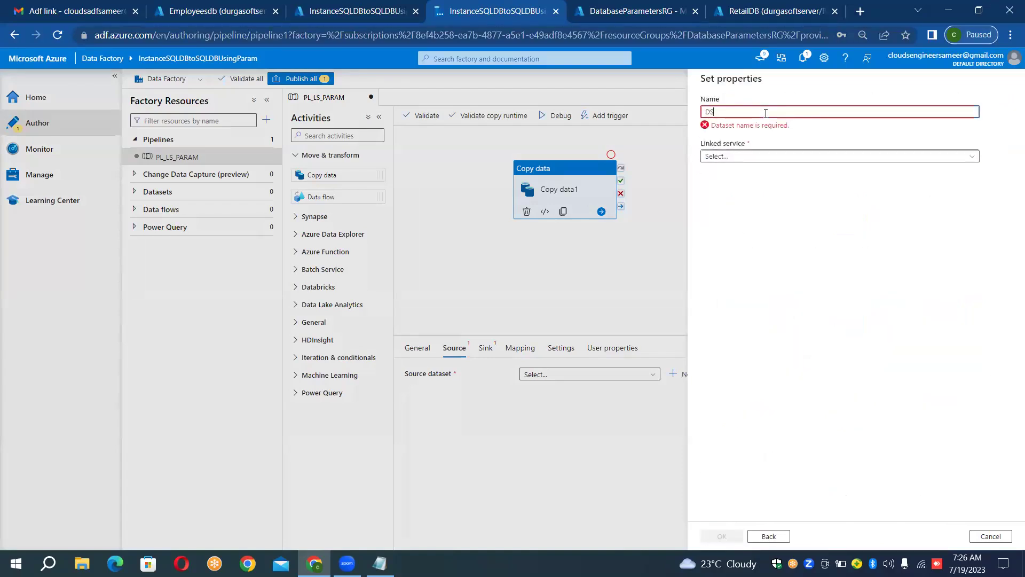
{"action": "type", "text": "_SQLD"}
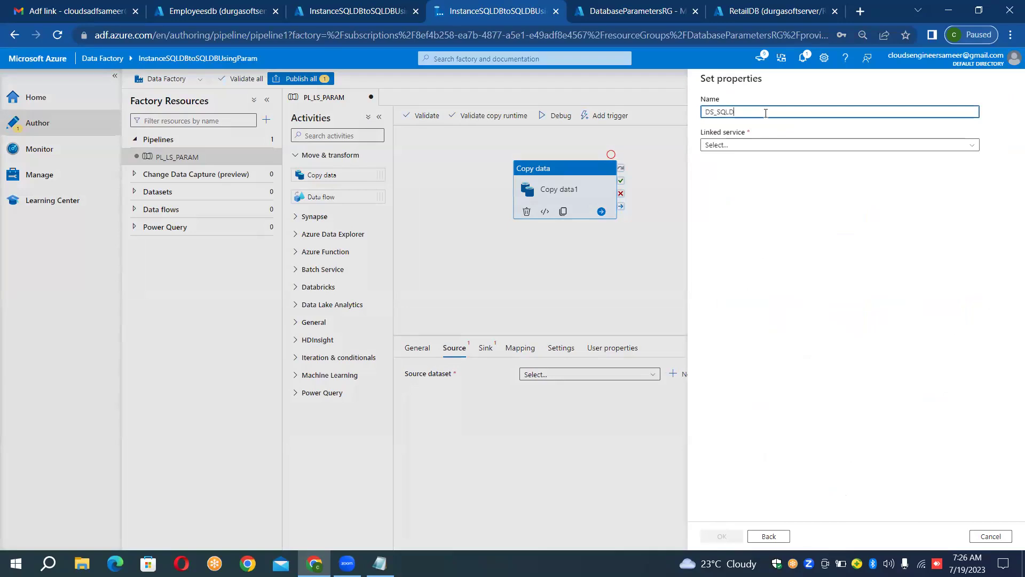
{"action": "type", "text": "B_SOURCE"}
{"action": "left_click", "coordinate": [753, 145]}
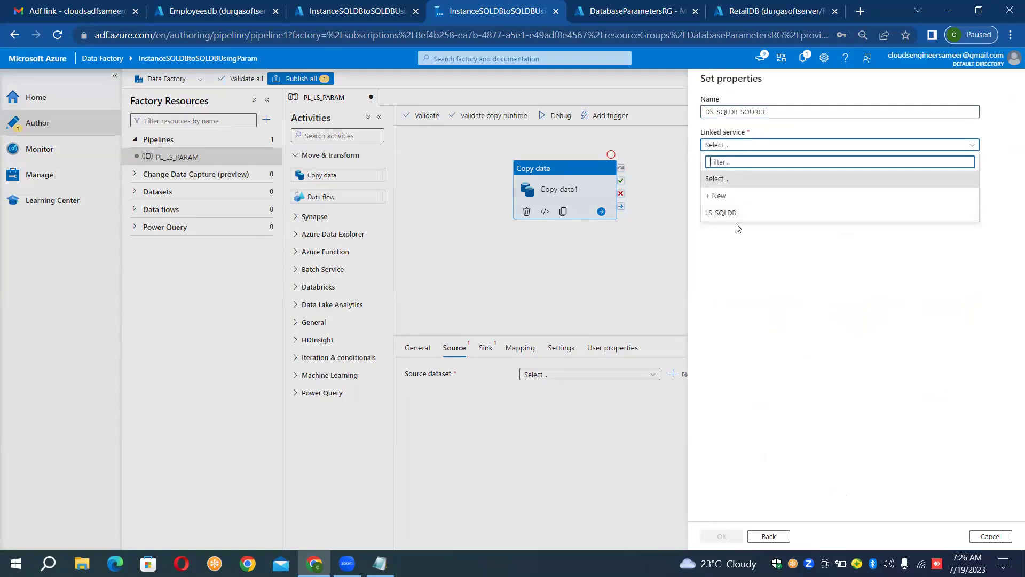
{"action": "left_click", "coordinate": [739, 213]}
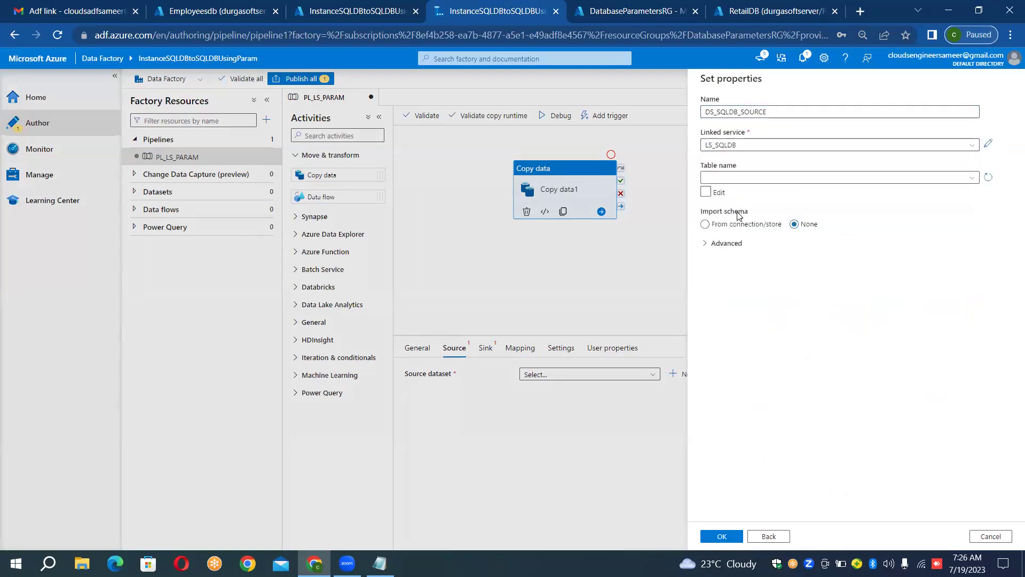
{"action": "left_click", "coordinate": [766, 180]}
{"action": "left_click", "coordinate": [757, 178]}
{"action": "left_click", "coordinate": [722, 535]}
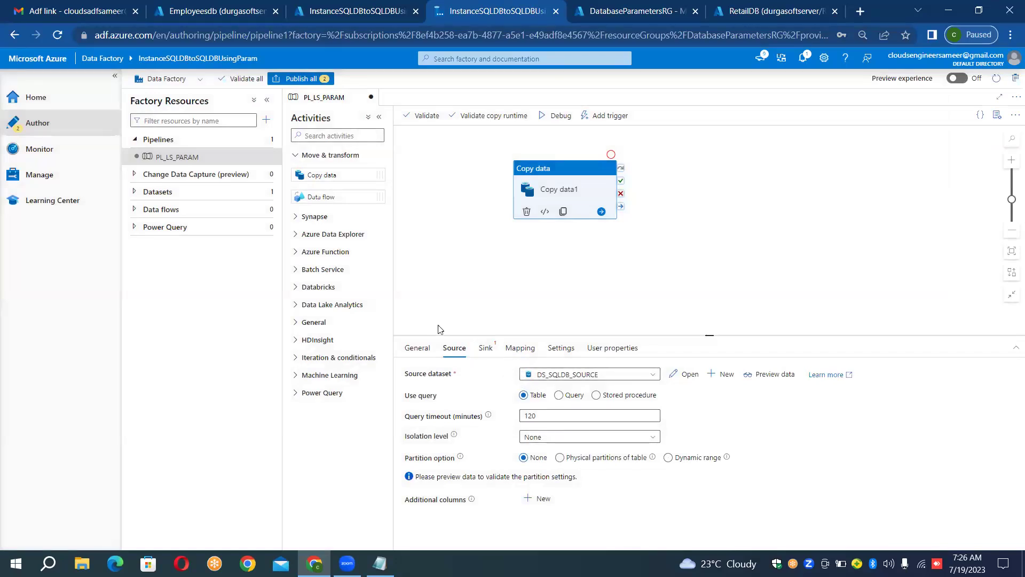
Step: Start a new sink dataset for the Copy data activity using the Azure SQL Database data store
{"action": "left_click", "coordinate": [486, 347]}
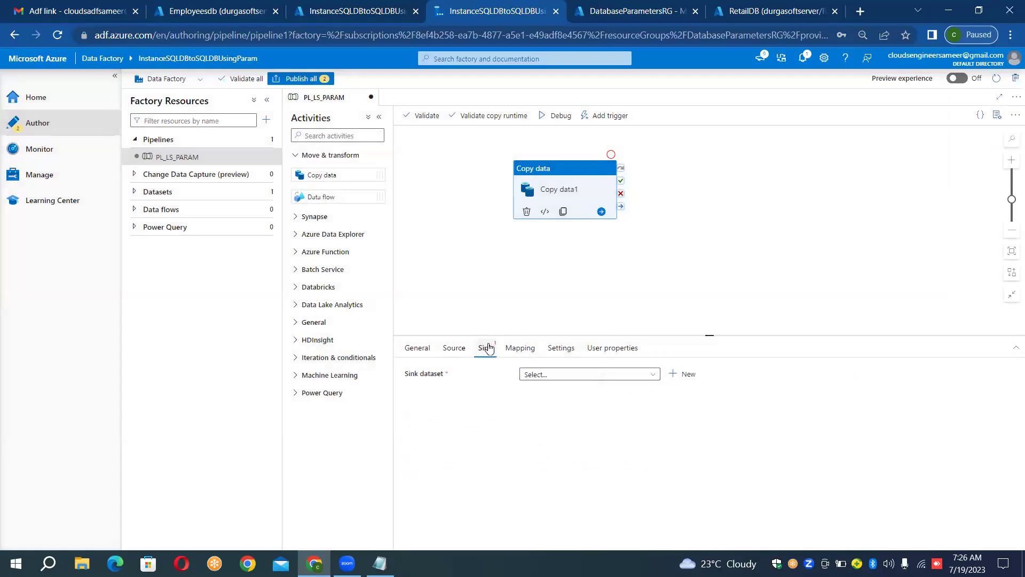
{"action": "left_click", "coordinate": [564, 375]}
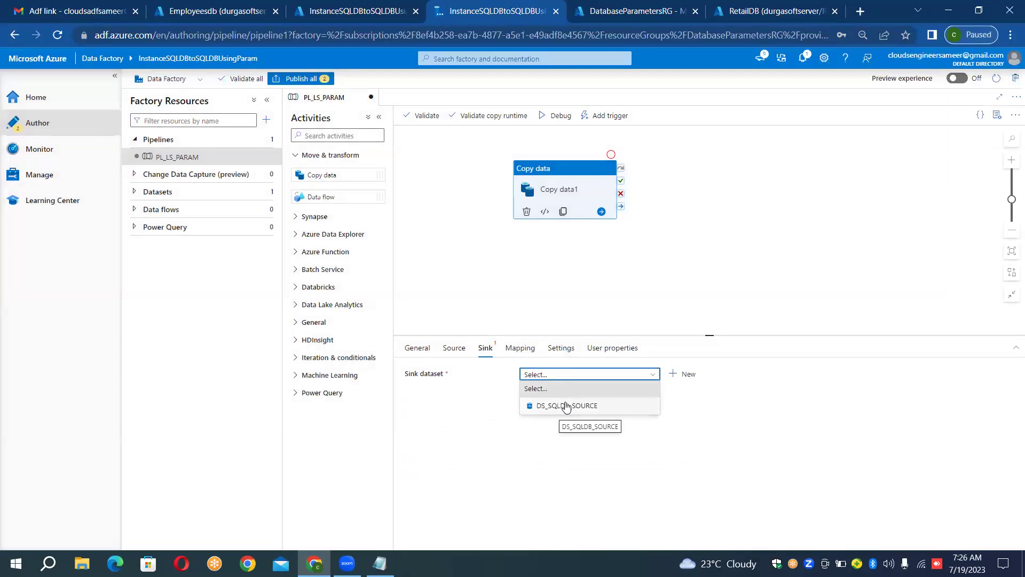
{"action": "left_click", "coordinate": [675, 374]}
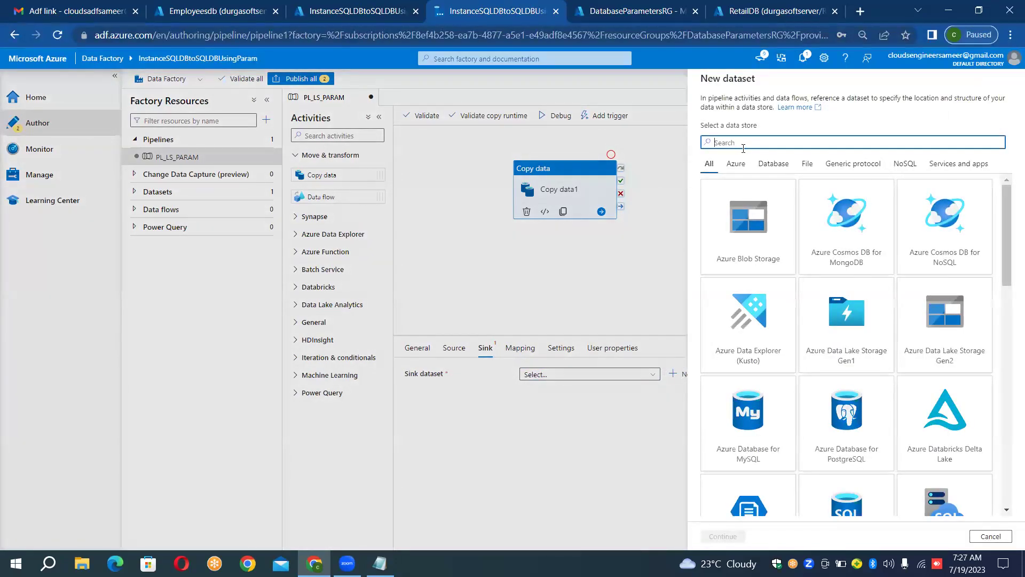
{"action": "type", "text": "SQL"}
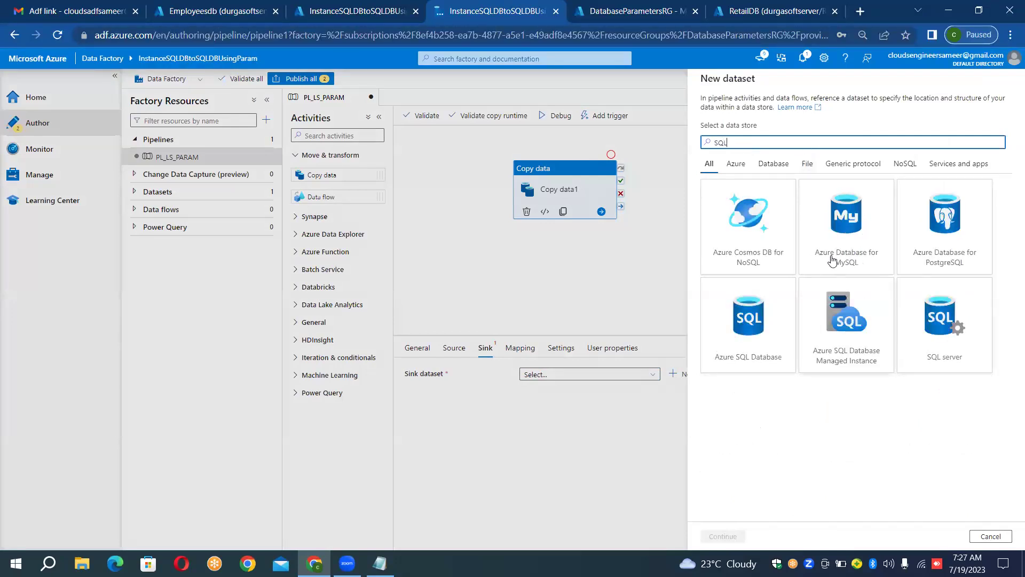
{"action": "left_click", "coordinate": [748, 328]}
{"action": "double_click", "coordinate": [749, 328]}
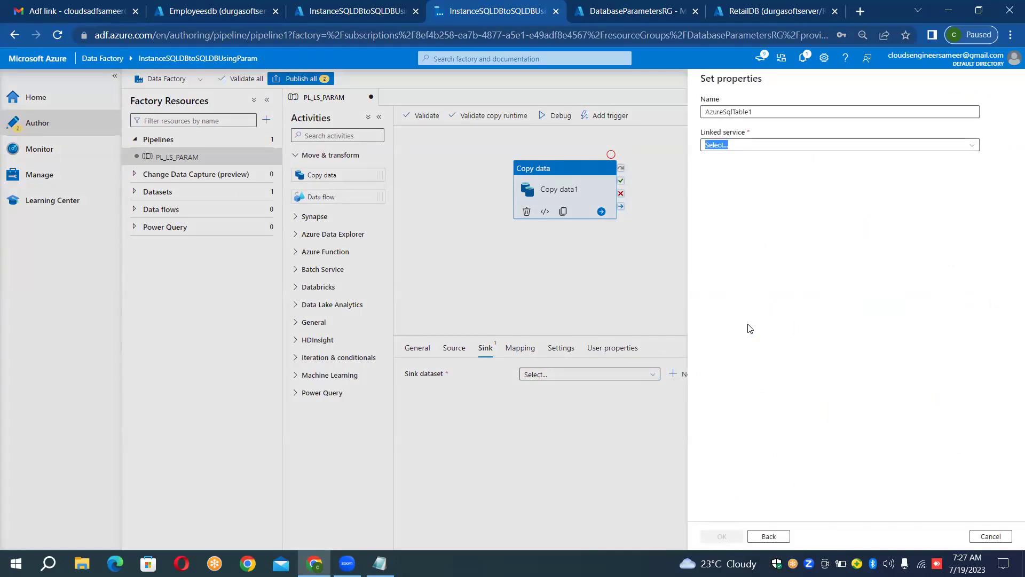
Step: Name the sink dataset DS_SQLDB_SINK, link it to LS_SQLDB, and create it without a table name
{"action": "left_click", "coordinate": [785, 115]}
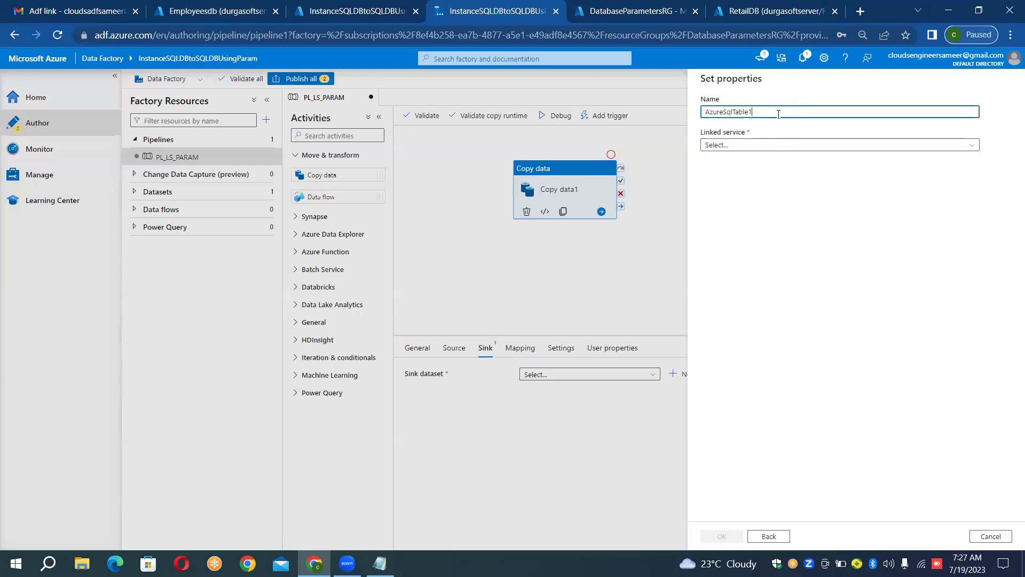
{"action": "key", "text": "ctrl+a"}
{"action": "key", "text": "BackSpace"}
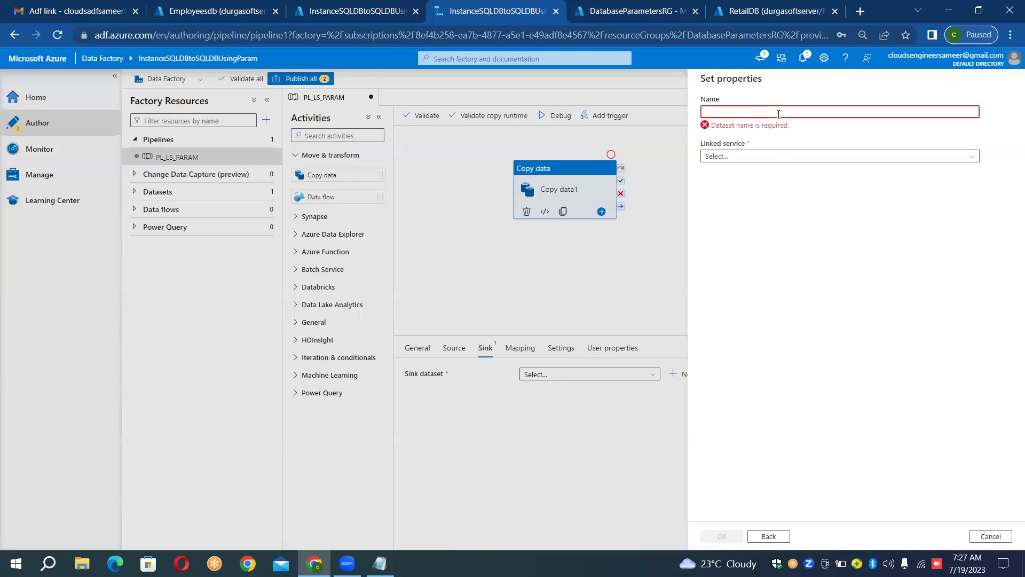
{"action": "type", "text": "DS_SQLDB_SINK"}
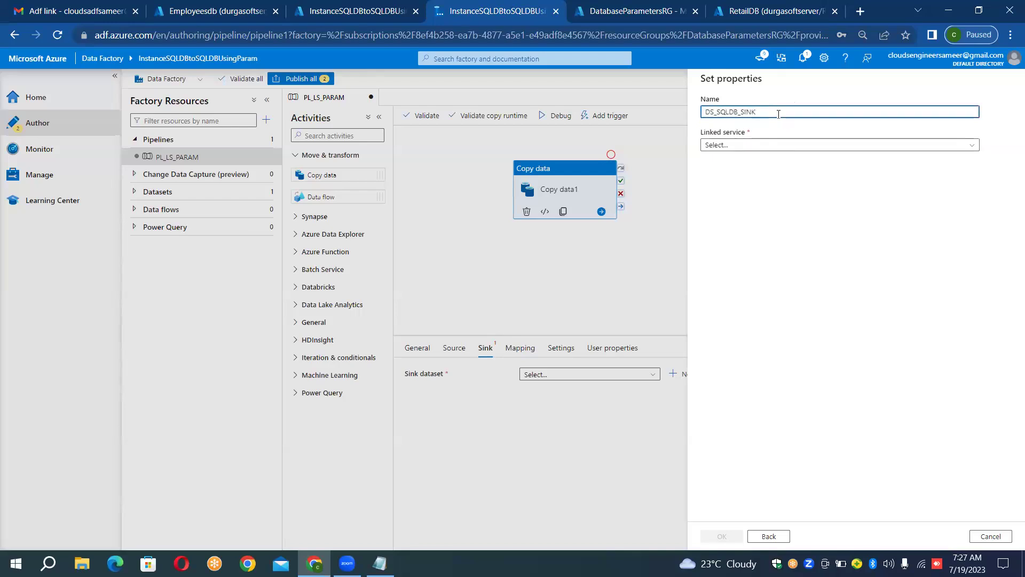
{"action": "left_click", "coordinate": [746, 145]}
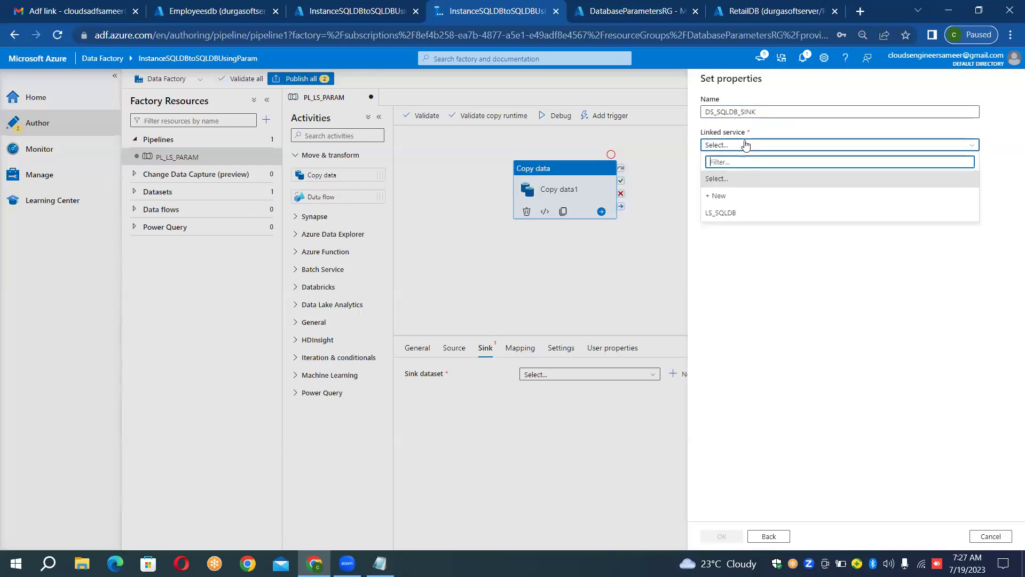
{"action": "left_click", "coordinate": [734, 212]}
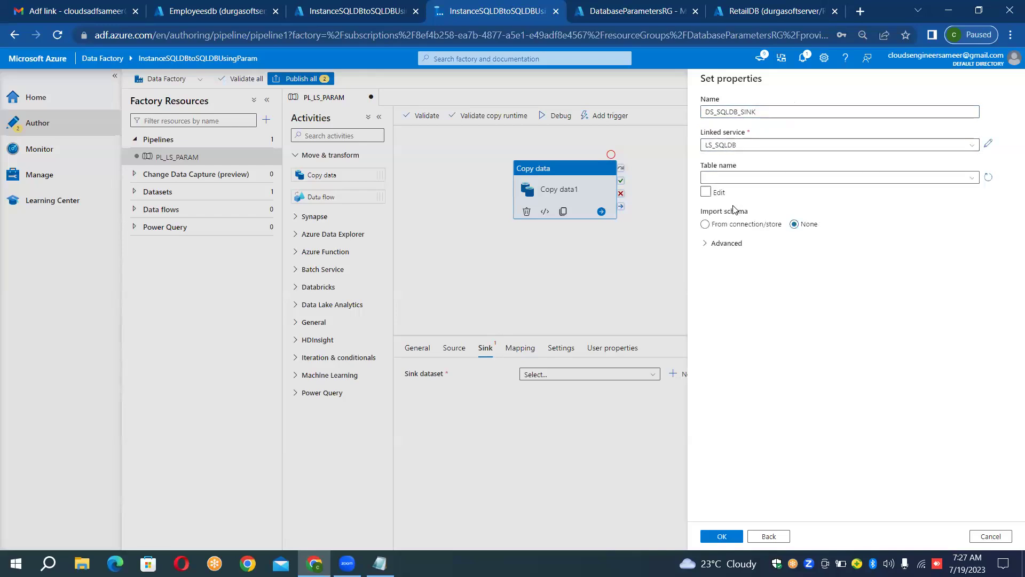
{"action": "left_click", "coordinate": [741, 178]}
{"action": "left_click", "coordinate": [722, 536]}
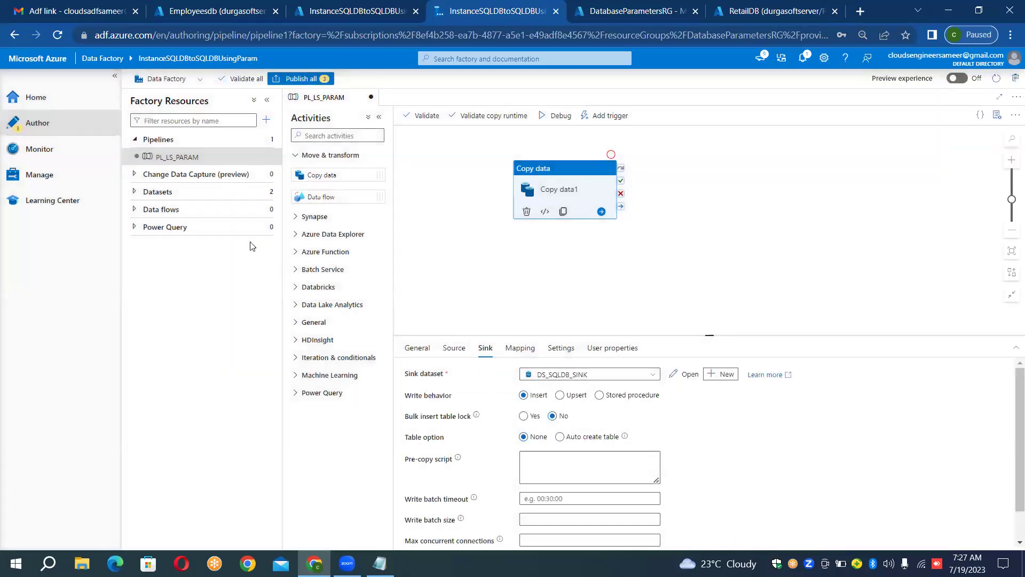
Step: In the DS_SQLDB_SOURCE dataset, manually enter the table as dbo.Emp and set lsdbname to EmployeesDb
{"action": "left_click", "coordinate": [203, 192]}
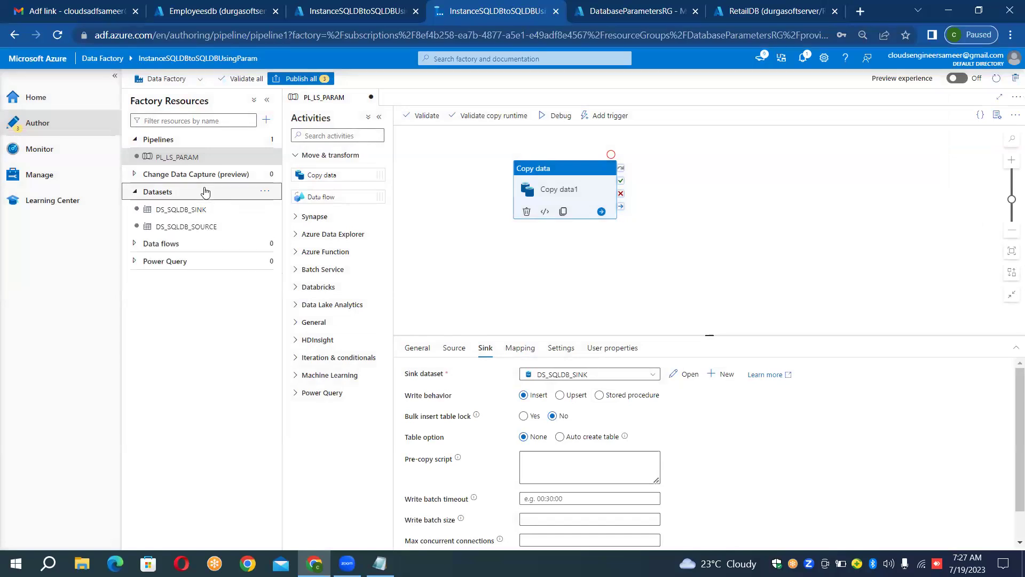
{"action": "left_click", "coordinate": [199, 229]}
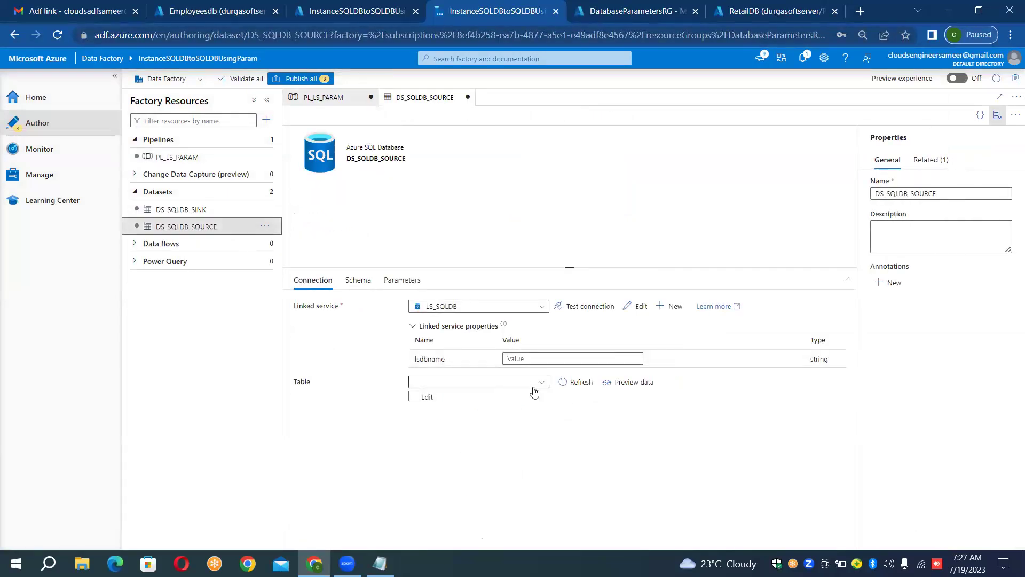
{"action": "left_click", "coordinate": [414, 397]}
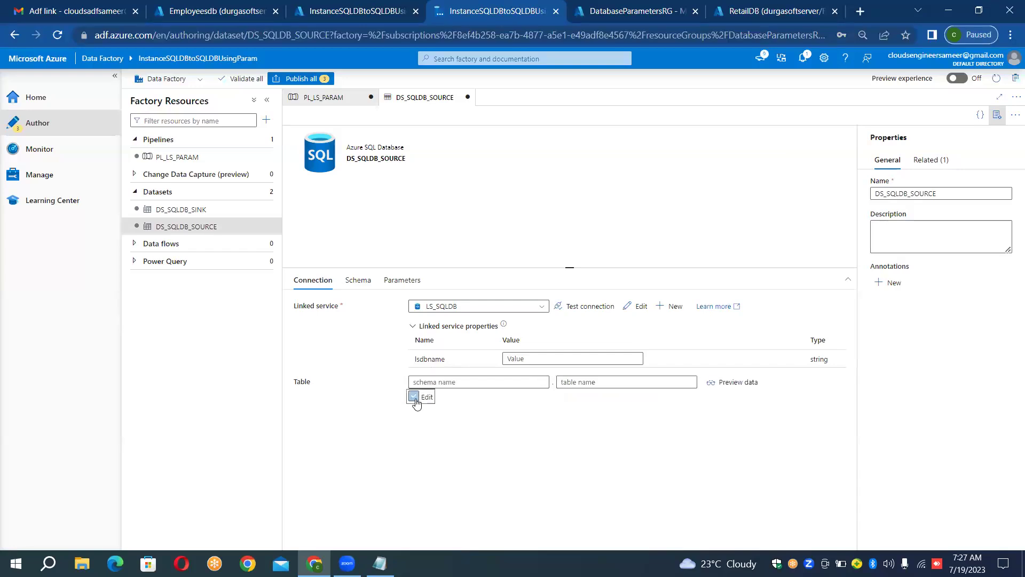
{"action": "left_click", "coordinate": [466, 381]}
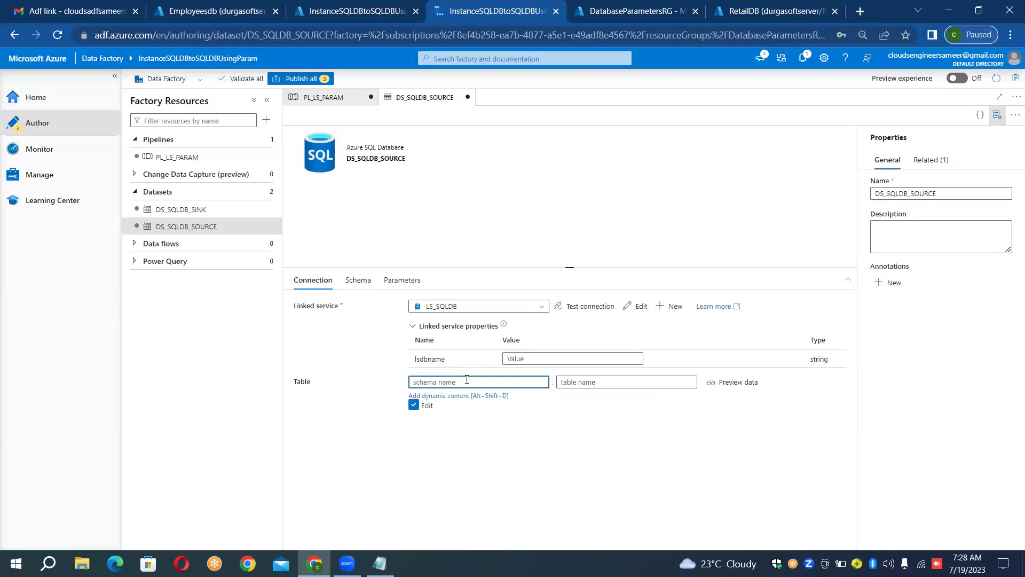
{"action": "type", "text": "dbo"}
{"action": "key", "text": "Tab"}
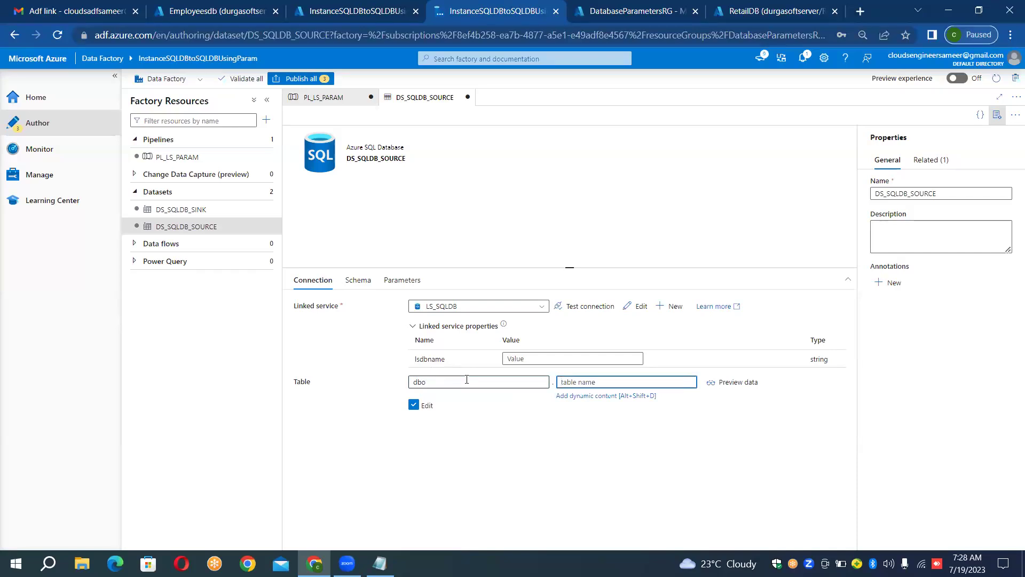
{"action": "type", "text": "EMployee"}
{"action": "key", "text": "BackSpace"}
{"action": "key", "text": "BackSpace"}
{"action": "key", "text": "BackSpace"}
{"action": "key", "text": "BackSpace"}
{"action": "key", "text": "BackSpace"}
{"action": "key", "text": "BackSpace"}
{"action": "type", "text": "mp"}
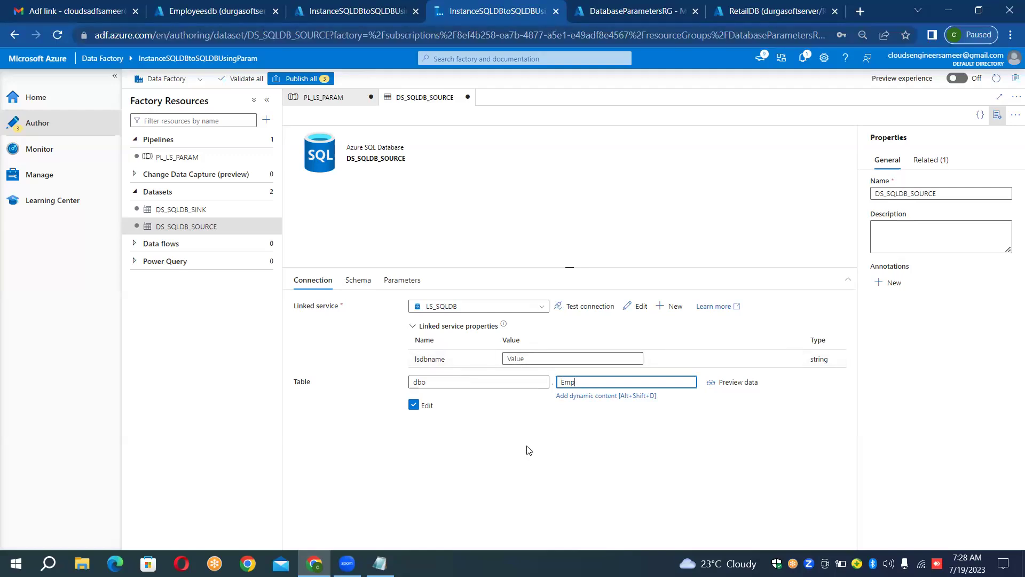
{"action": "left_click", "coordinate": [532, 359]}
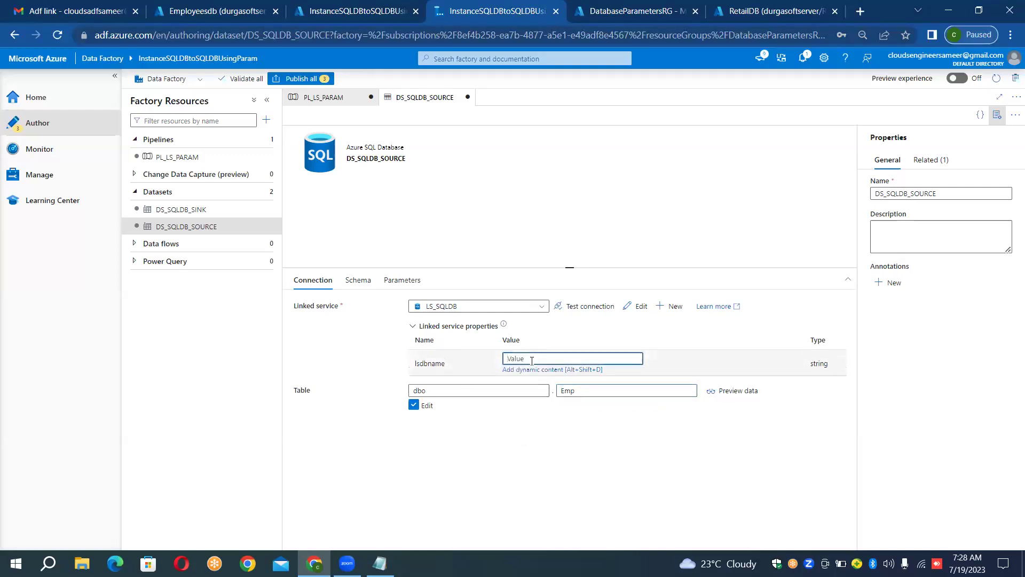
{"action": "type", "text": "EmployeesDb"}
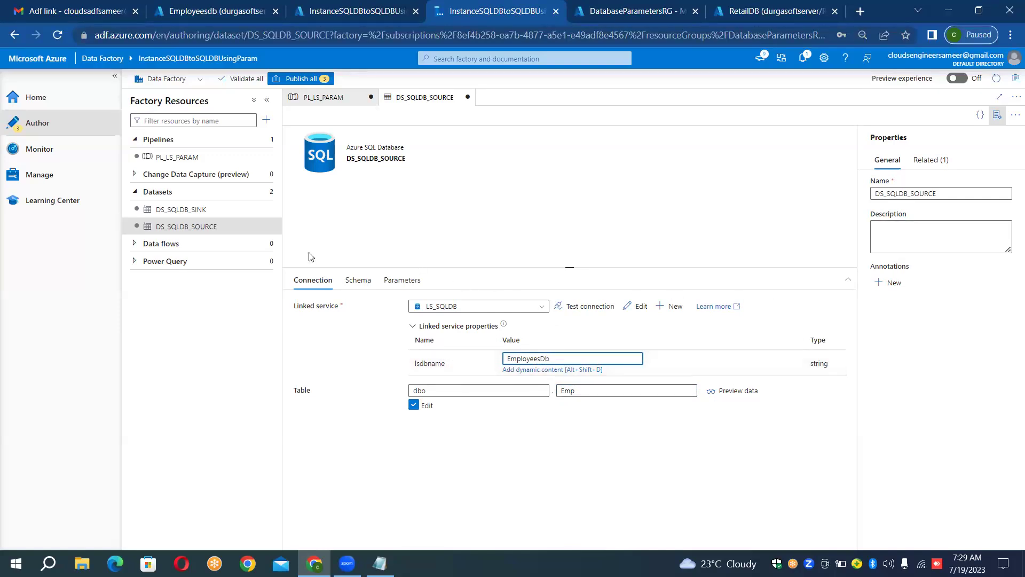
Step: In the DS_SQLDB_SINK dataset, set lsdbname to retailDB and manually enter table dbo.Emp_STG, then recheck both datasets' connection settings
{"action": "left_click", "coordinate": [178, 211]}
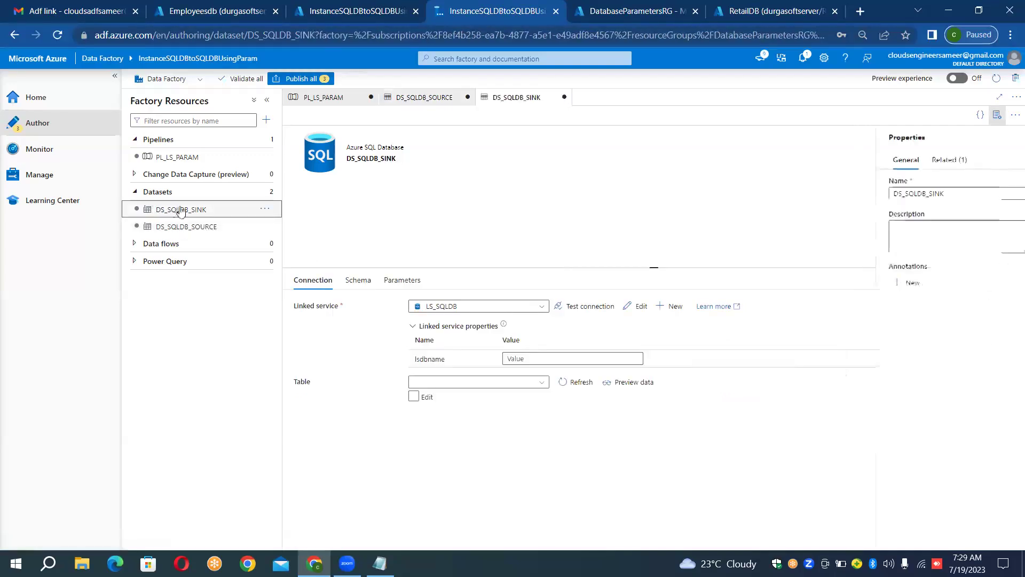
{"action": "left_click", "coordinate": [515, 359]}
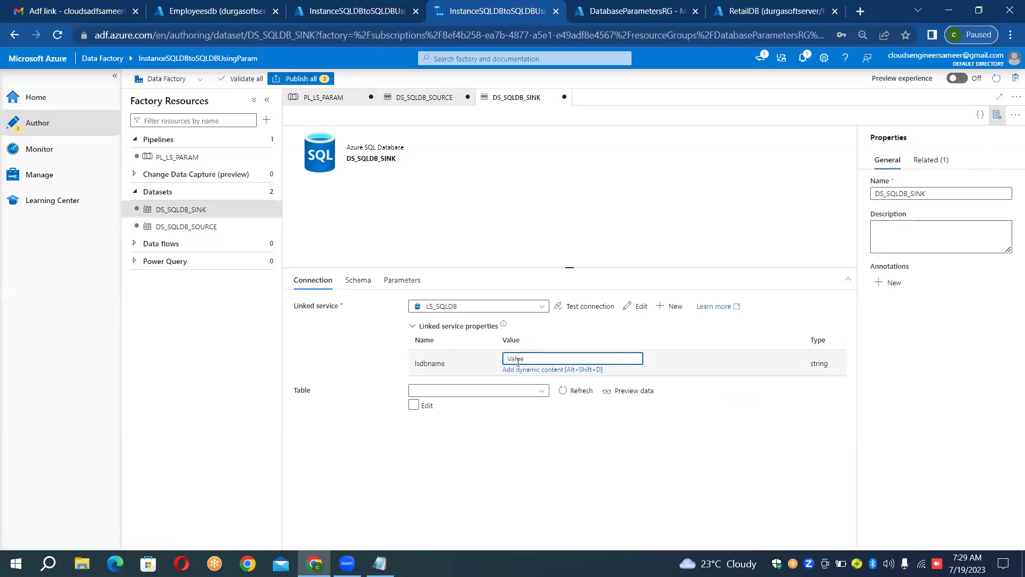
{"action": "type", "text": "retailDB"}
{"action": "left_click", "coordinate": [415, 405]}
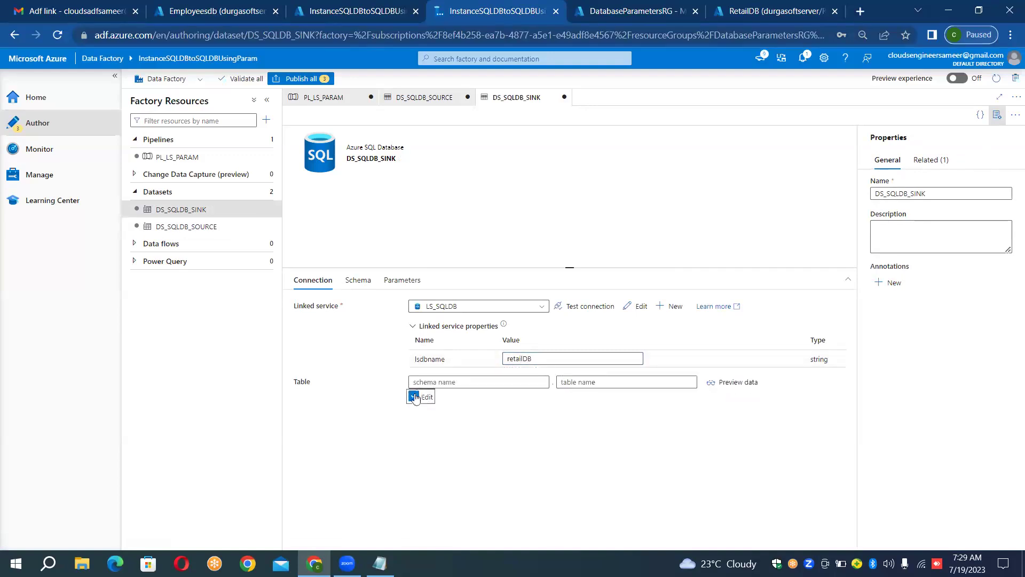
{"action": "left_click", "coordinate": [422, 381]}
{"action": "type", "text": "db"}
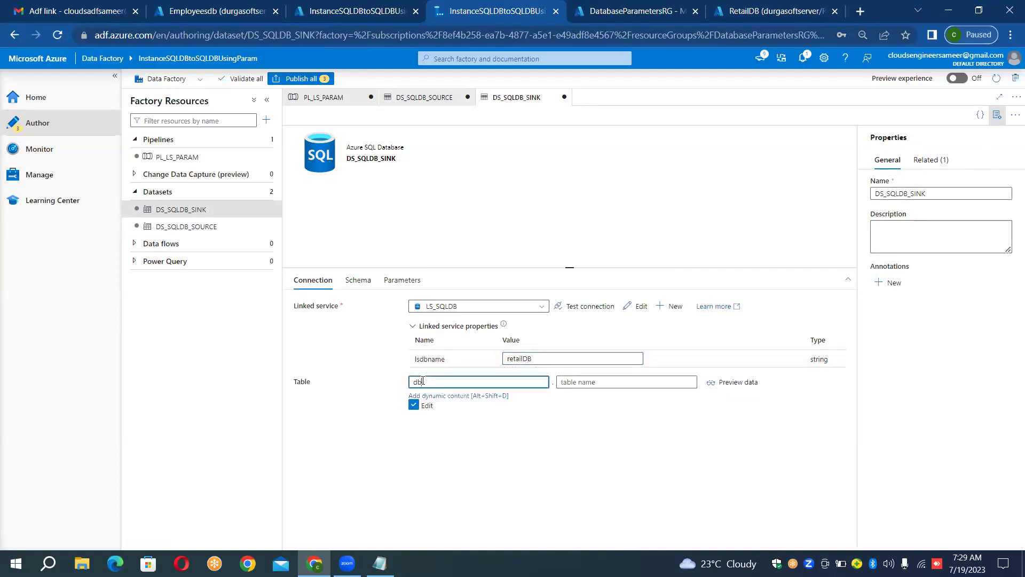
{"action": "type", "text": "o"}
{"action": "left_click", "coordinate": [570, 383]}
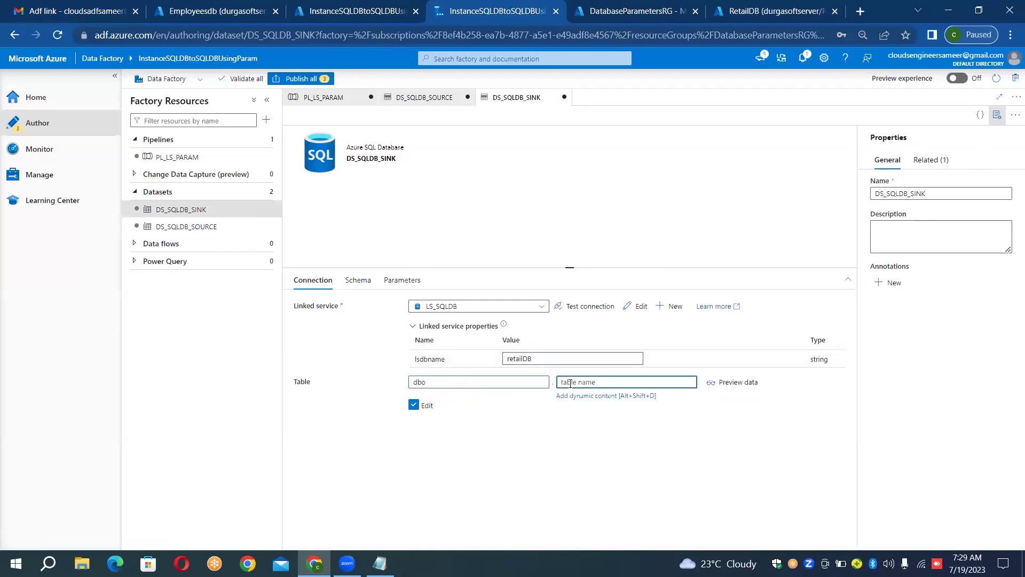
{"action": "type", "text": "Emp_STG"}
{"action": "left_click", "coordinate": [177, 227]}
{"action": "left_click", "coordinate": [175, 214]}
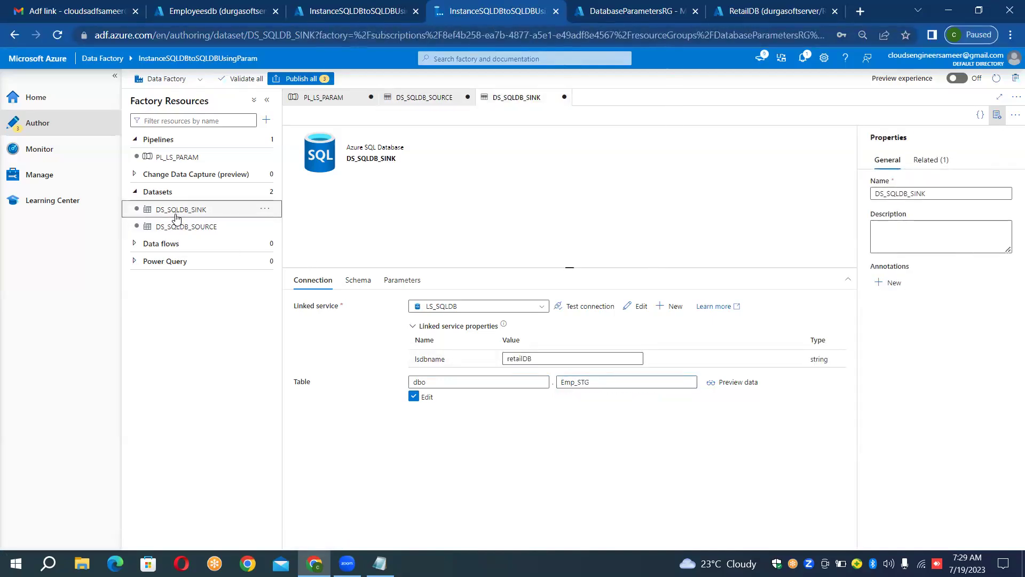
{"action": "left_click", "coordinate": [186, 230]}
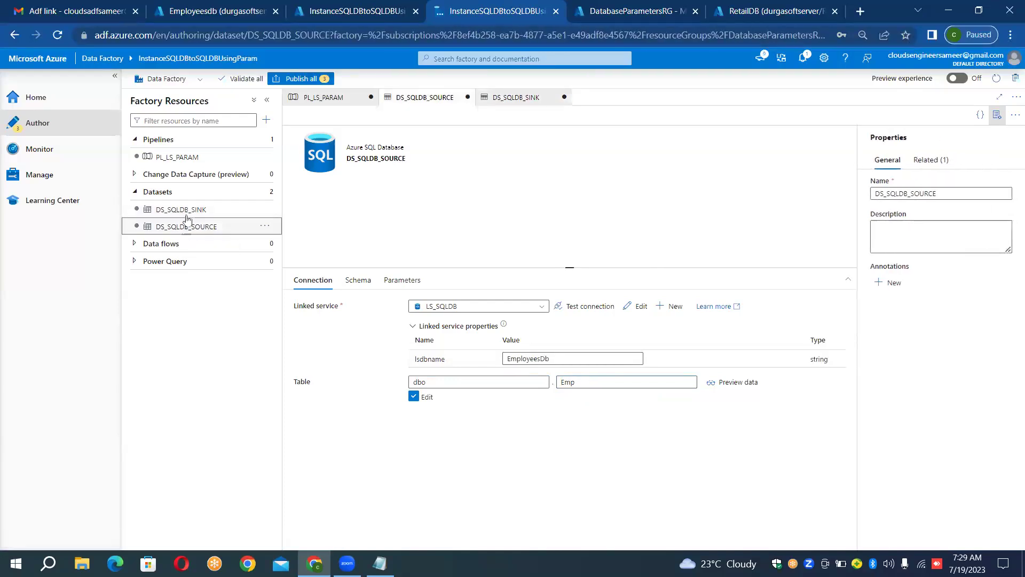
{"action": "left_click", "coordinate": [187, 208]}
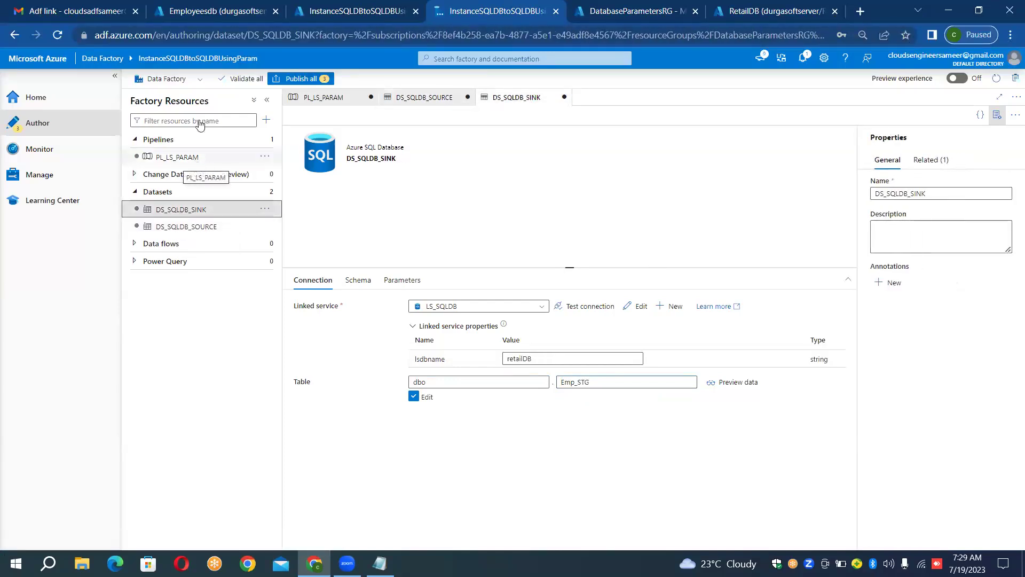
Step: Switch to the Employeesdb database in the Azure portal and sign in to its query editor with the SQL server password
{"action": "key", "text": "ctrl+2"}
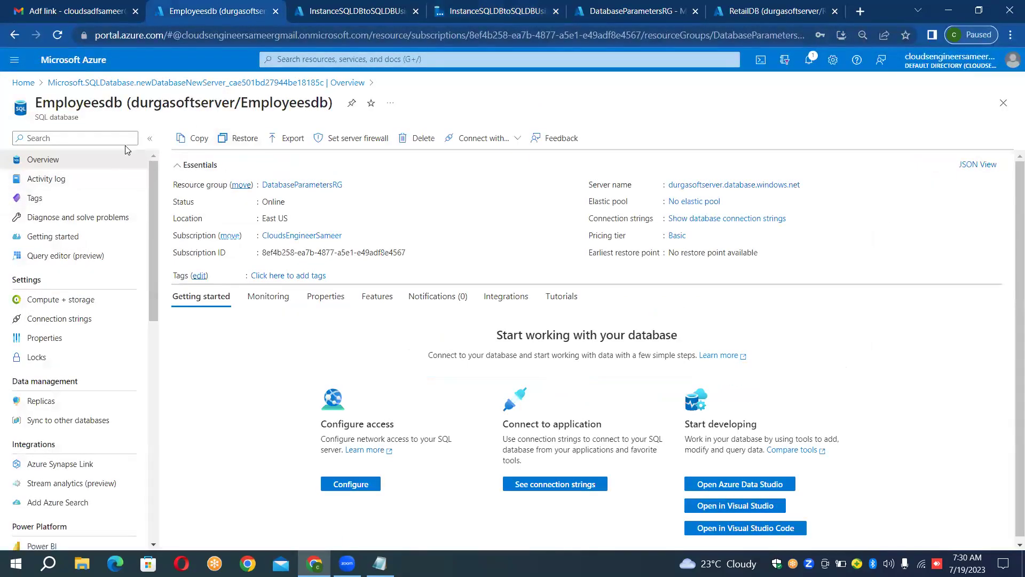
{"action": "left_click", "coordinate": [83, 257]}
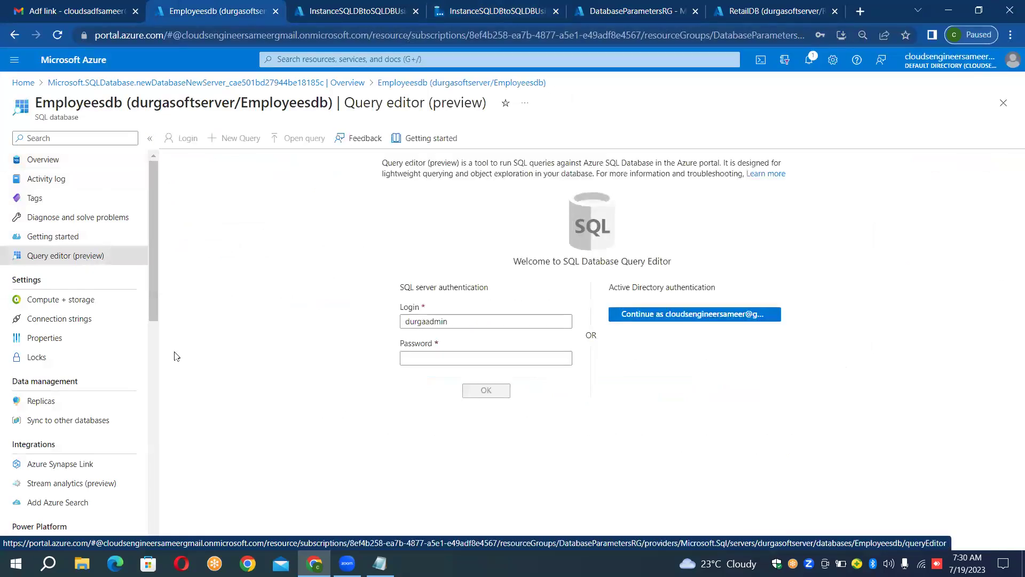
{"action": "left_click", "coordinate": [443, 357]}
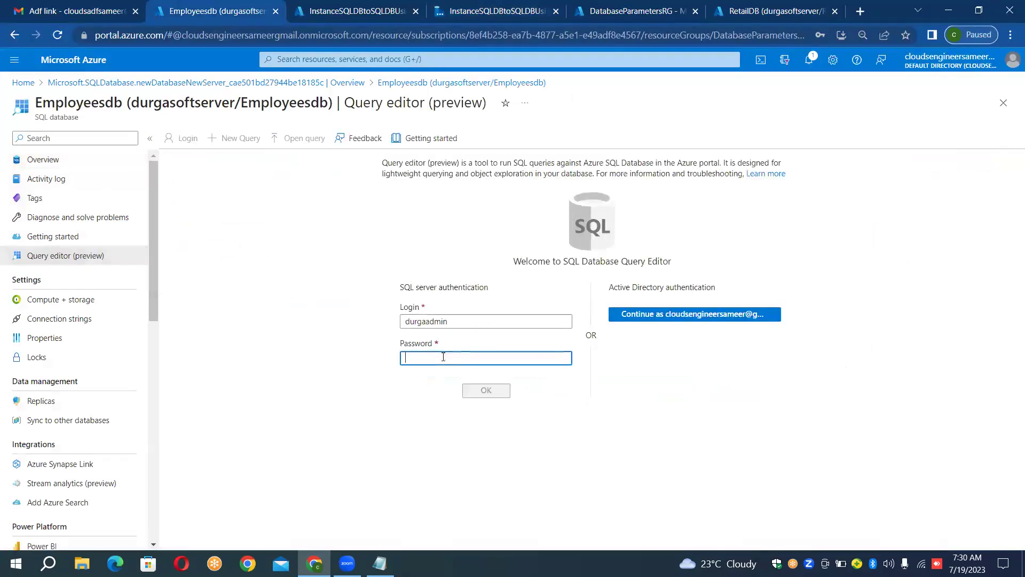
{"action": "type", "text": "••••••••••"}
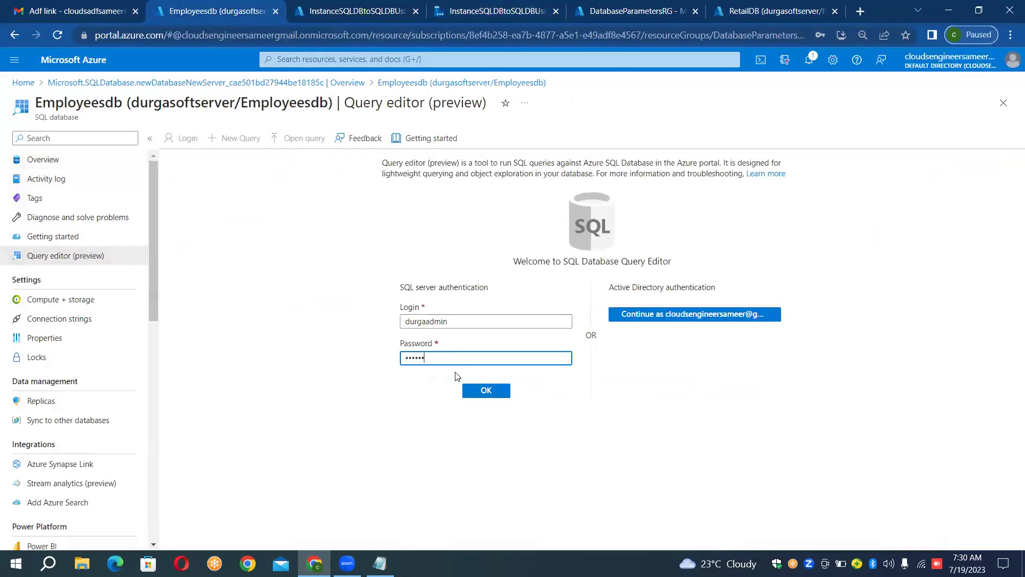
{"action": "left_click", "coordinate": [476, 390]}
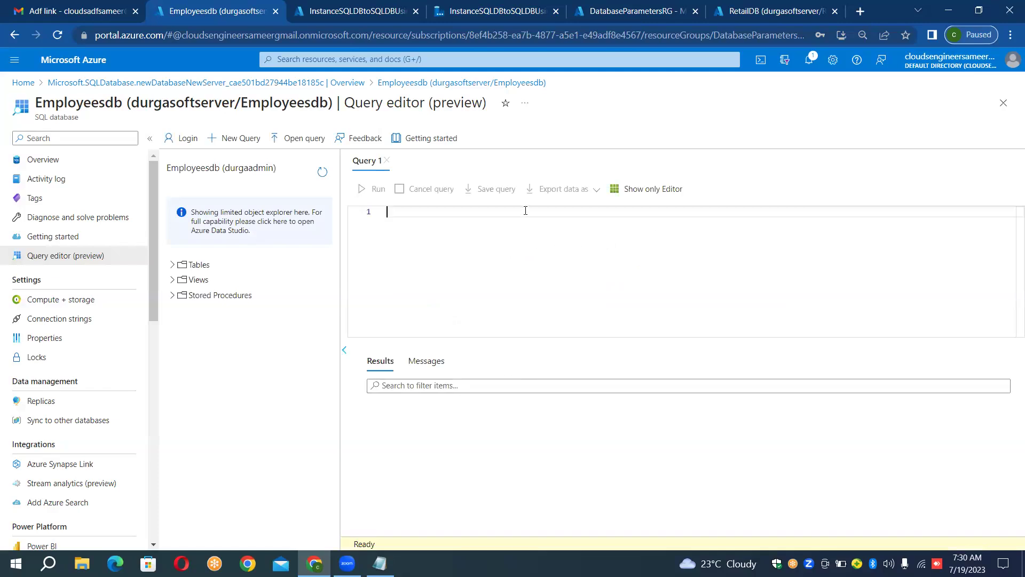
Step: Minimize the browser and Notepad notes, and check the contents of the Emp text file on the desktop
{"action": "left_click", "coordinate": [949, 11]}
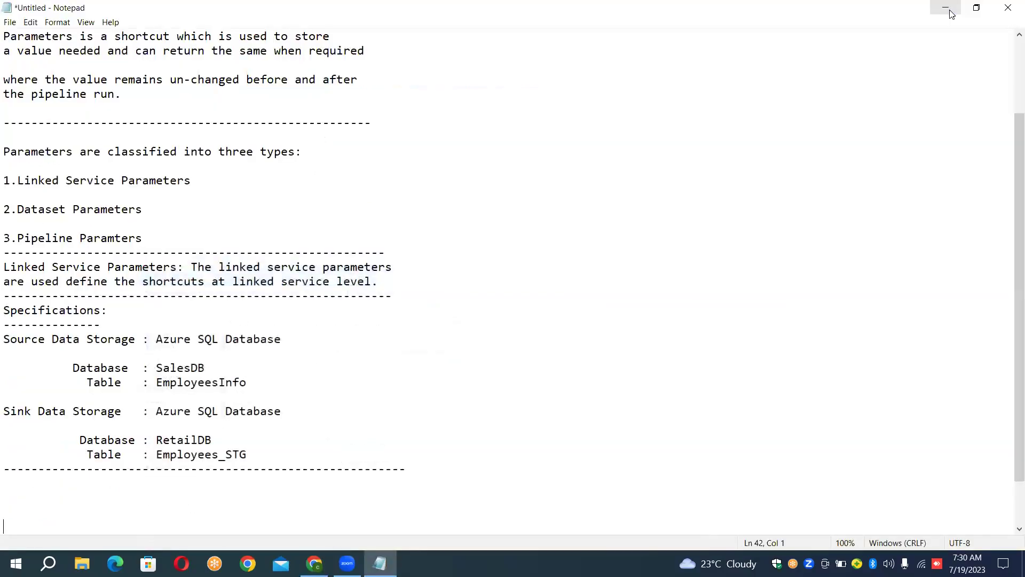
{"action": "left_click", "coordinate": [949, 12]}
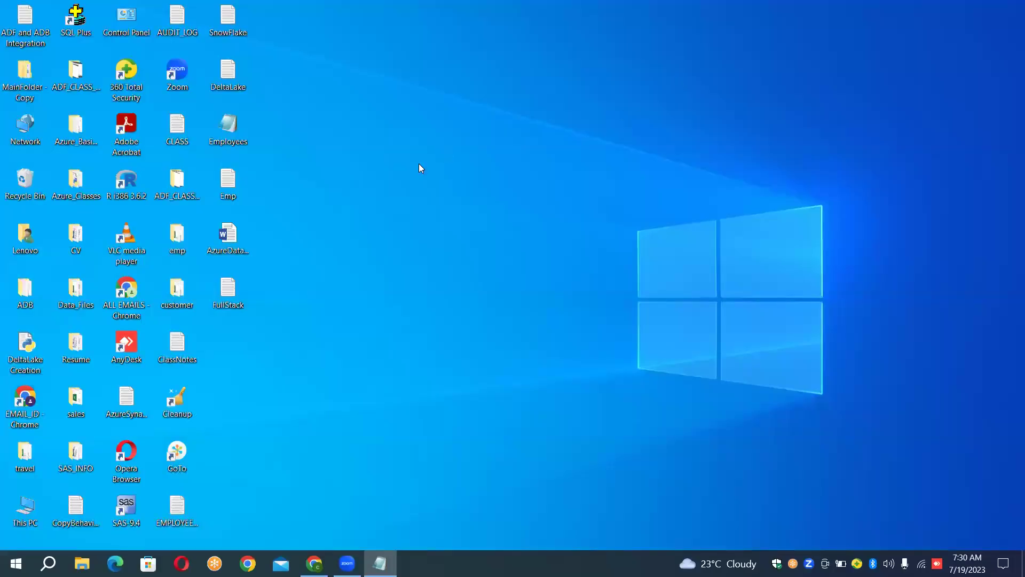
{"action": "double_click", "coordinate": [228, 184]}
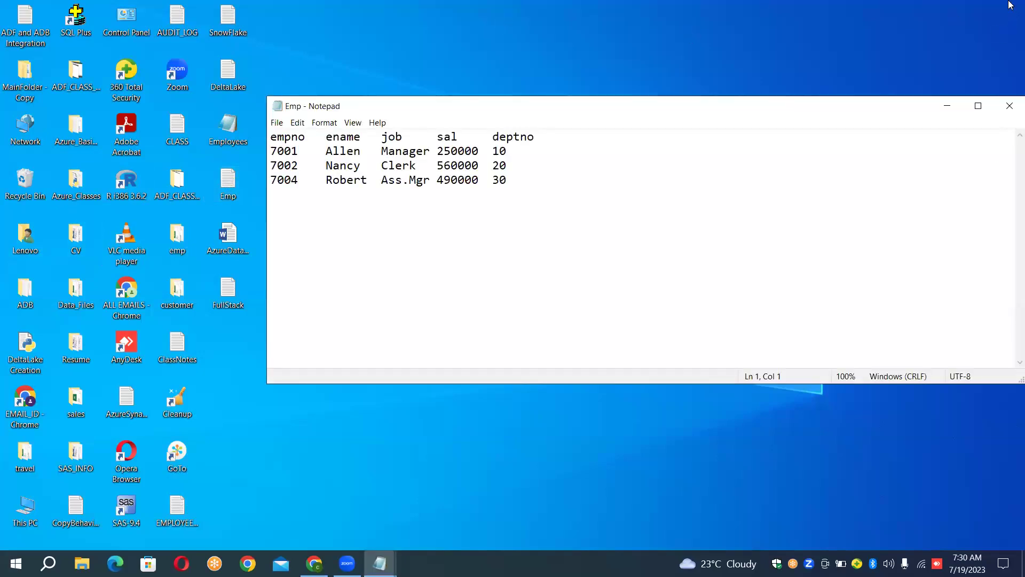
{"action": "left_click", "coordinate": [1007, 108]}
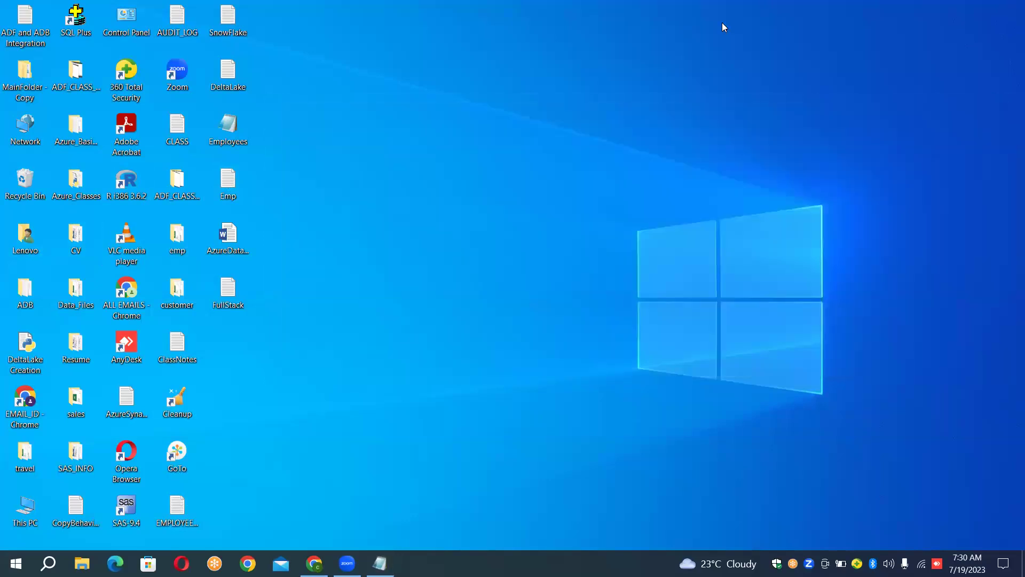
{"action": "double_click", "coordinate": [218, 183]}
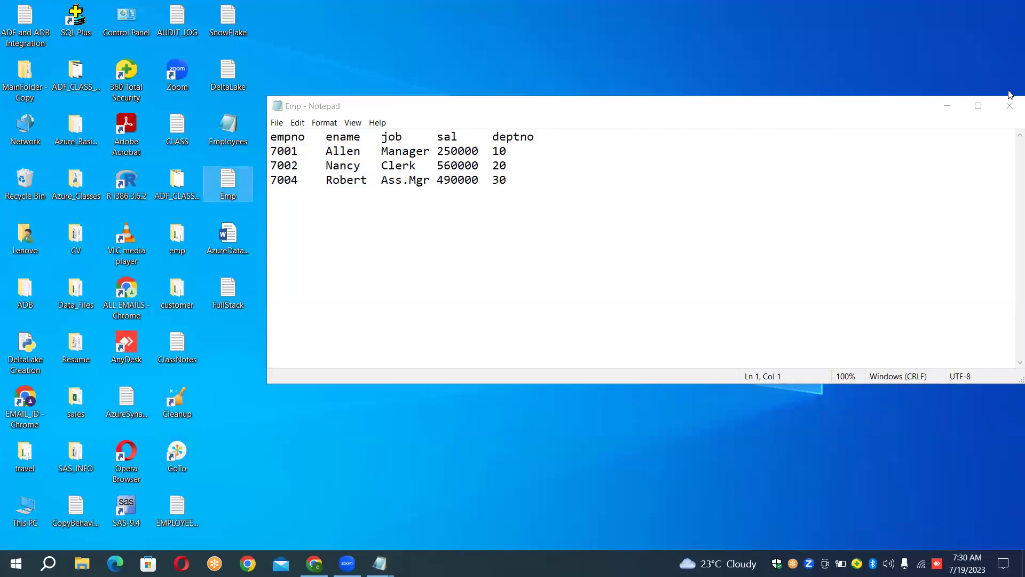
{"action": "left_click", "coordinate": [1009, 107]}
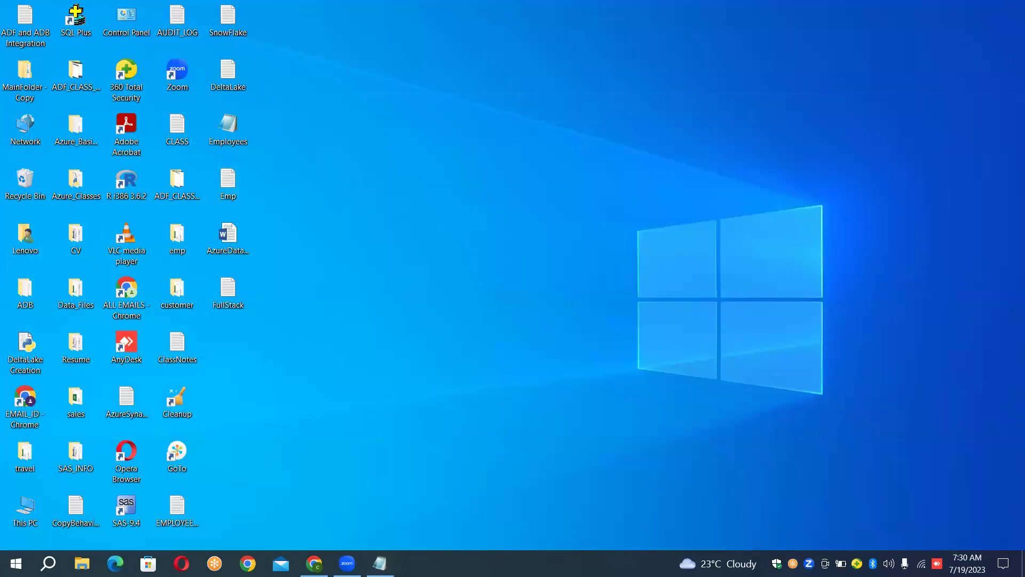
Step: Open the EMPLOYEES_TABLE file on the desktop and select its script from CREATE TABLE EMPLOYEES through SELECT * FROM EMPLOYEES
{"action": "double_click", "coordinate": [178, 511]}
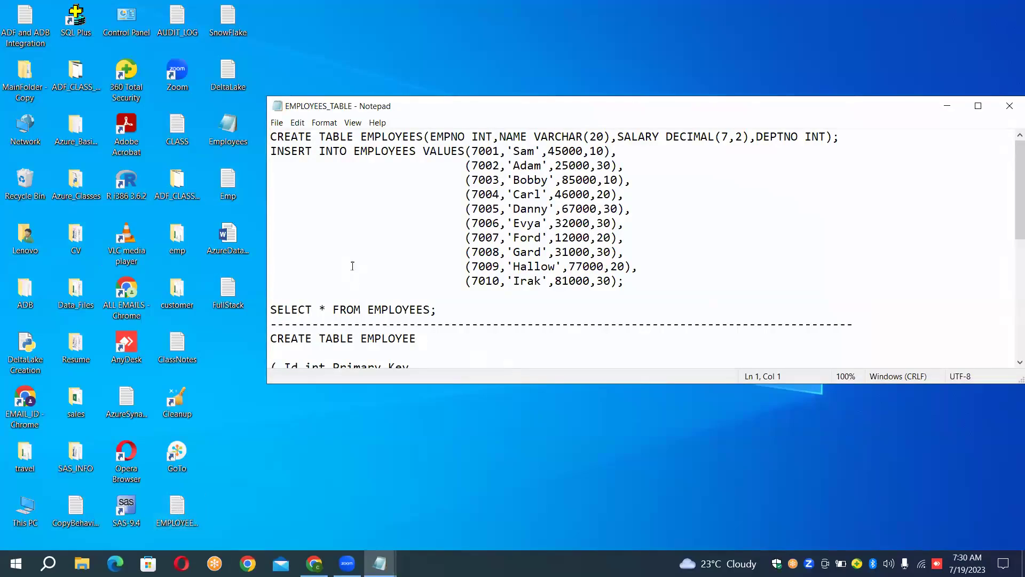
{"action": "left_click", "coordinate": [320, 233]}
{"action": "key", "text": "shift+Down"}
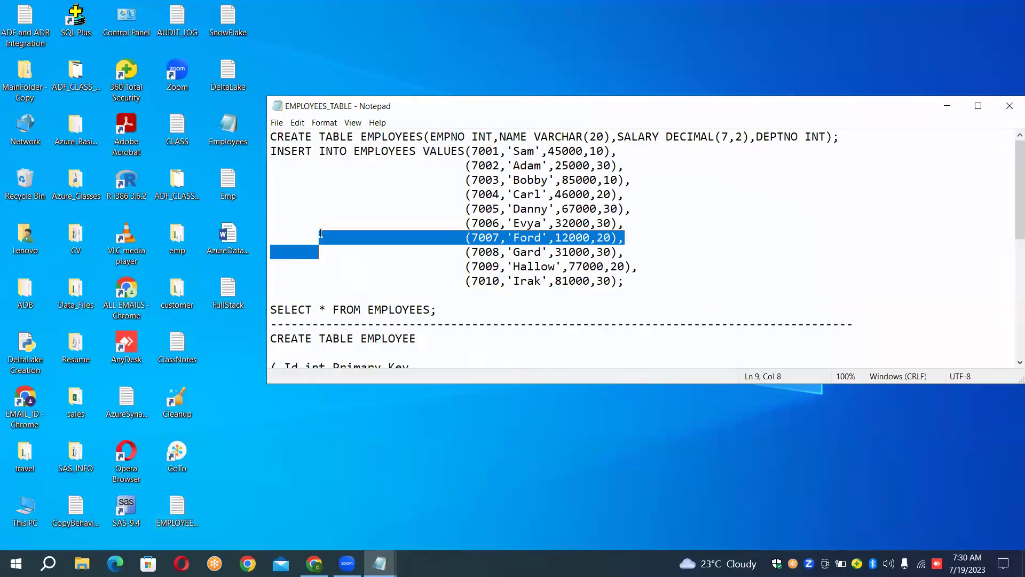
{"action": "left_click", "coordinate": [321, 233]}
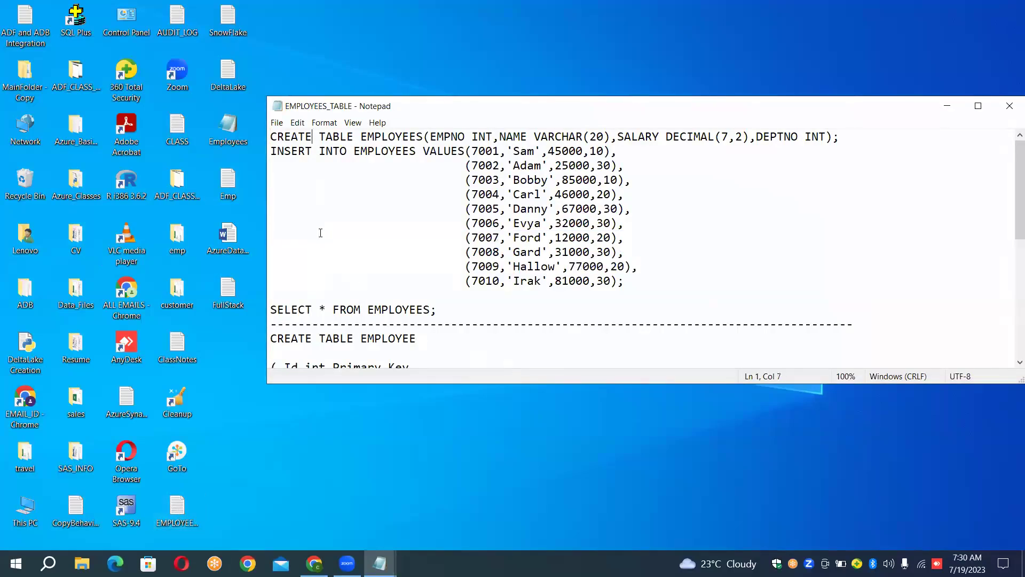
{"action": "key", "text": "shift+Down"}
{"action": "key", "text": "shift+Down"}
{"action": "key", "text": "shift+Down"}
{"action": "key", "text": "shift+Down"}
{"action": "key", "text": "shift+Down"}
{"action": "key", "text": "shift+Down"}
{"action": "key", "text": "shift+Down"}
{"action": "key", "text": "shift+Down"}
{"action": "key", "text": "shift+Down"}
{"action": "key", "text": "shift+Down"}
{"action": "key", "text": "shift+Down"}
{"action": "key", "text": "shift+Down"}
{"action": "key", "text": "shift+Down"}
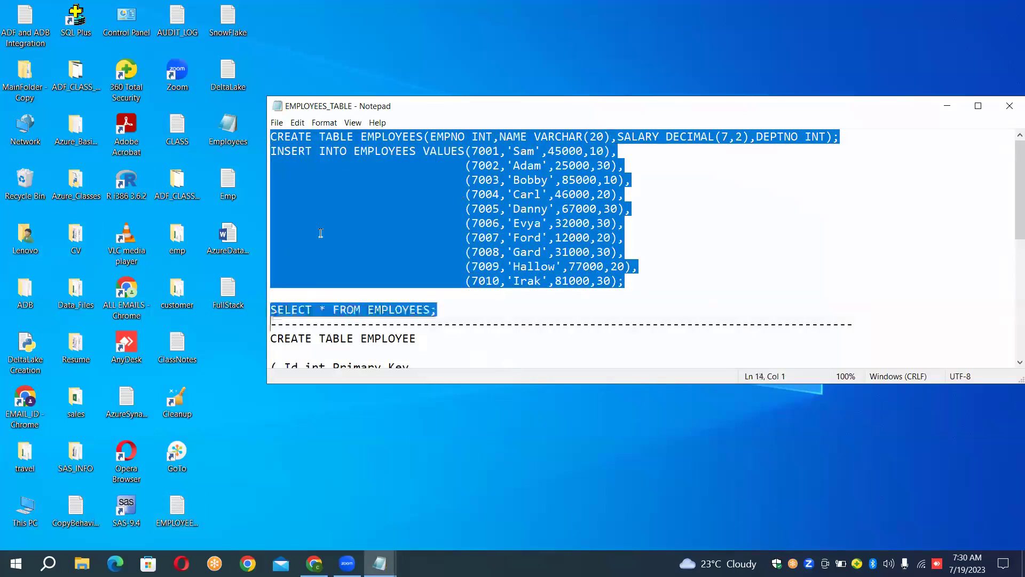
{"action": "left_click", "coordinate": [320, 233], "text": "shift"}
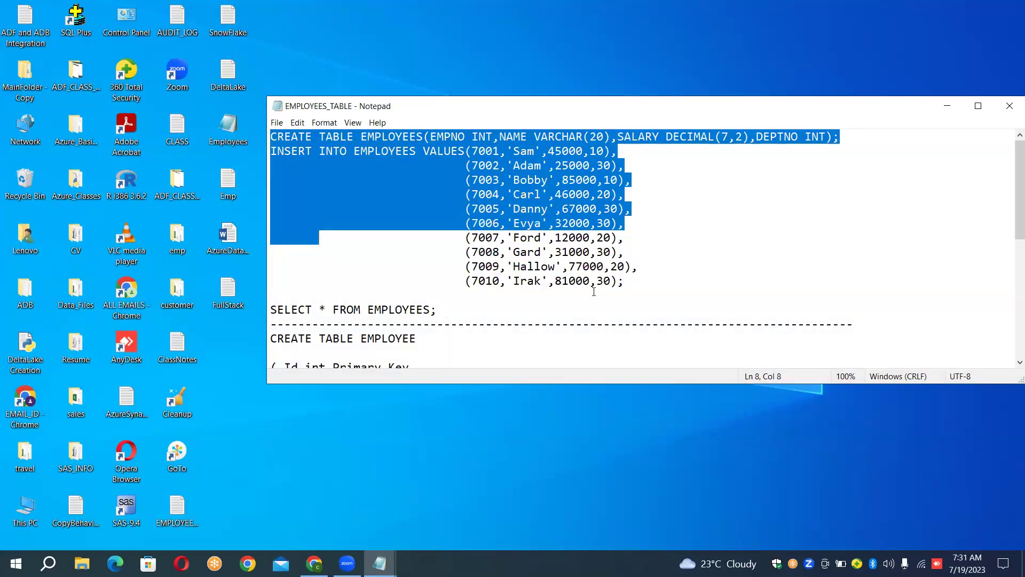
{"action": "left_click", "coordinate": [523, 321]}
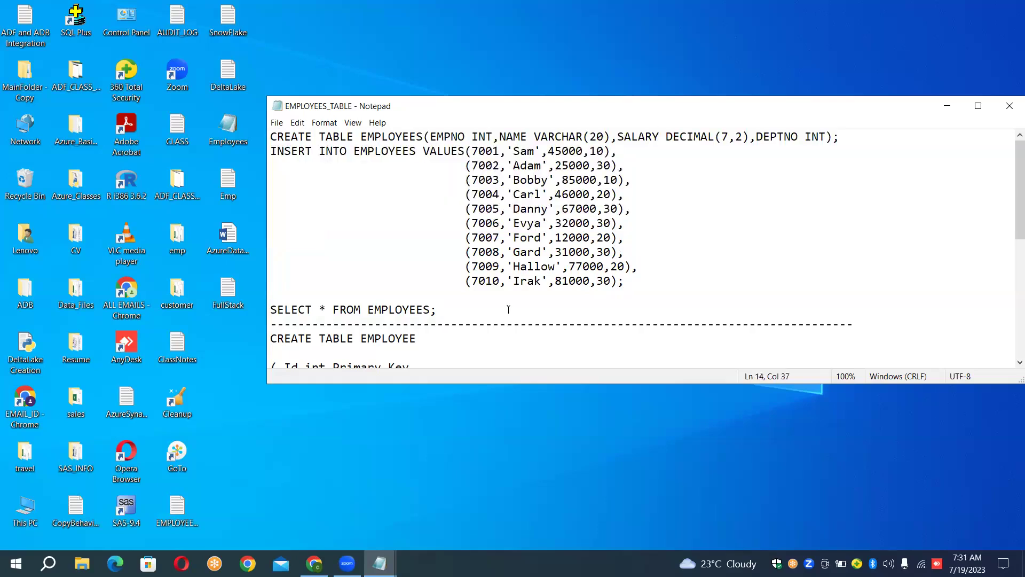
{"action": "key", "text": "Up"}
{"action": "key", "text": "shift+Home"}
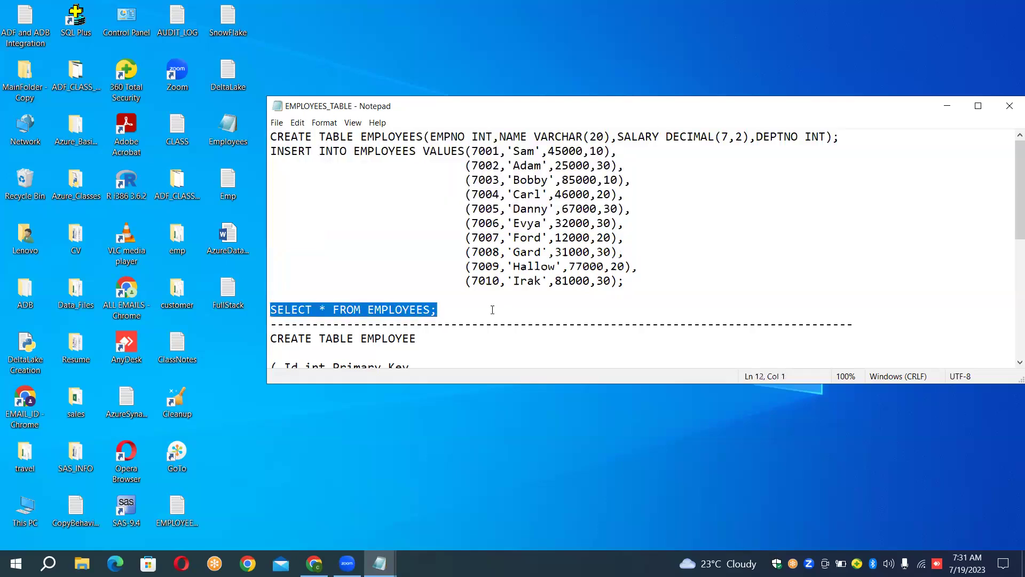
{"action": "key", "text": "shift+Up"}
{"action": "key", "text": "shift+Up"}
{"action": "key", "text": "shift+Up"}
{"action": "key", "text": "shift+Up"}
{"action": "key", "text": "shift+Up"}
{"action": "key", "text": "shift+Up"}
{"action": "key", "text": "shift+Up"}
{"action": "key", "text": "shift+Up"}
{"action": "key", "text": "shift+Up"}
{"action": "key", "text": "shift+Up"}
{"action": "key", "text": "shift+Up"}
{"action": "key", "text": "shift+Up"}
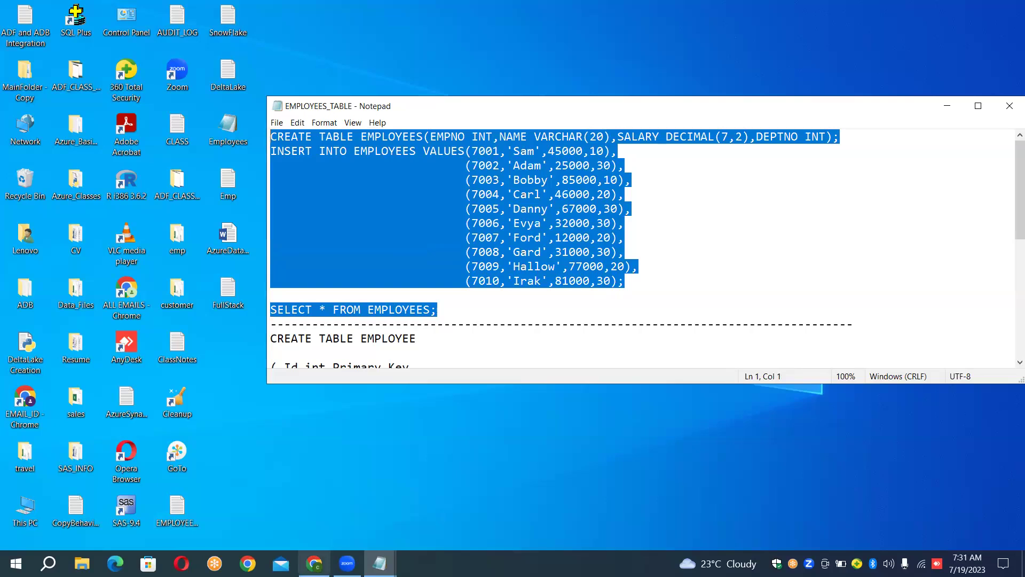
Step: Switch to the Employeesdb query editor in Chrome and add two blank lines to the empty query
{"action": "left_click", "coordinate": [313, 563]}
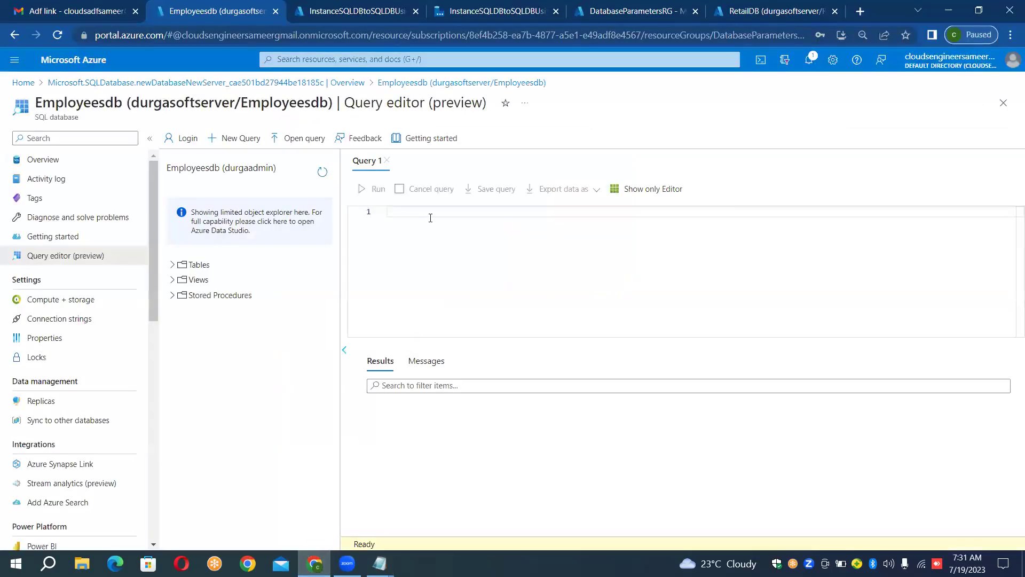
{"action": "key", "text": "Return"}
{"action": "key", "text": "Return"}
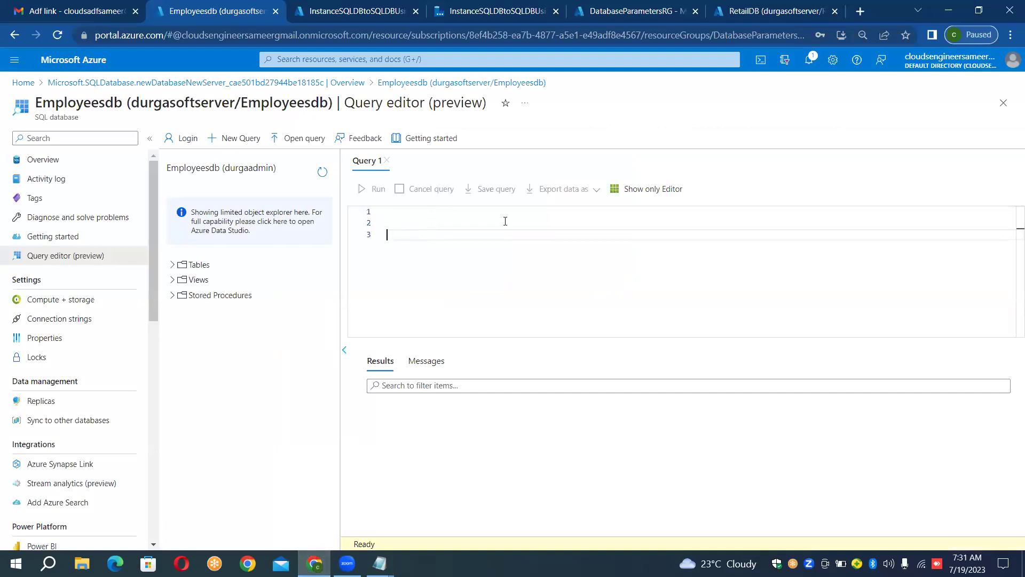
{"action": "key", "text": "Up"}
{"action": "key", "text": "Up"}
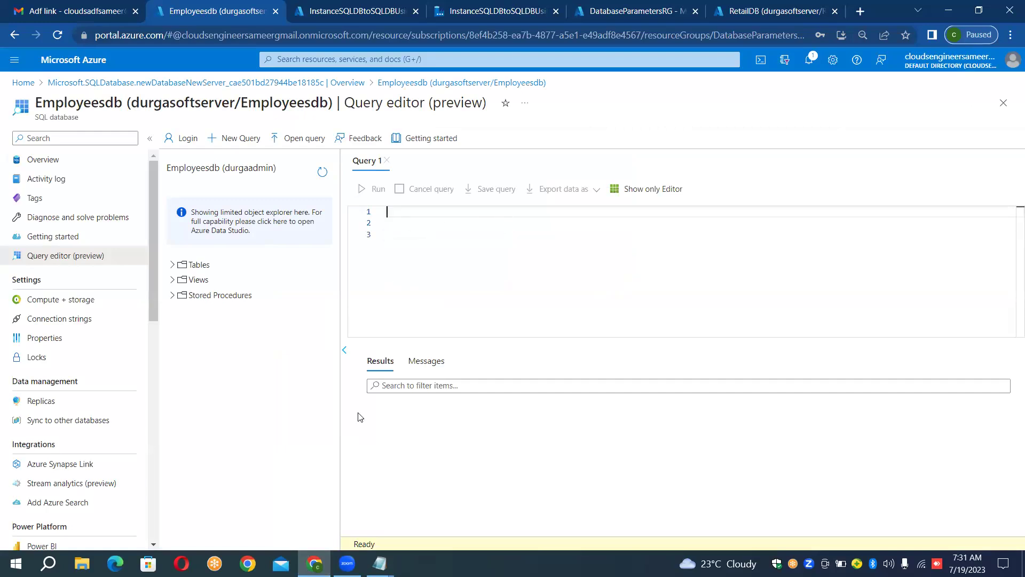
Step: Return to EMPLOYEES_TABLE in Notepad, copy the EMPLOYEES create, insert and select statements, and minimize the file
{"action": "left_click", "coordinate": [380, 564]}
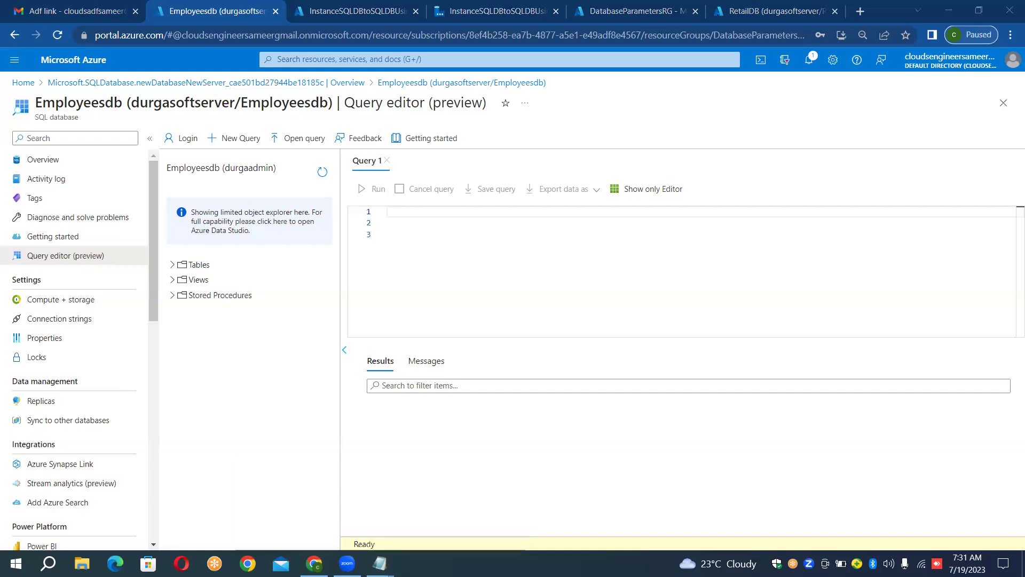
{"action": "mouse_move", "coordinate": [380, 563]}
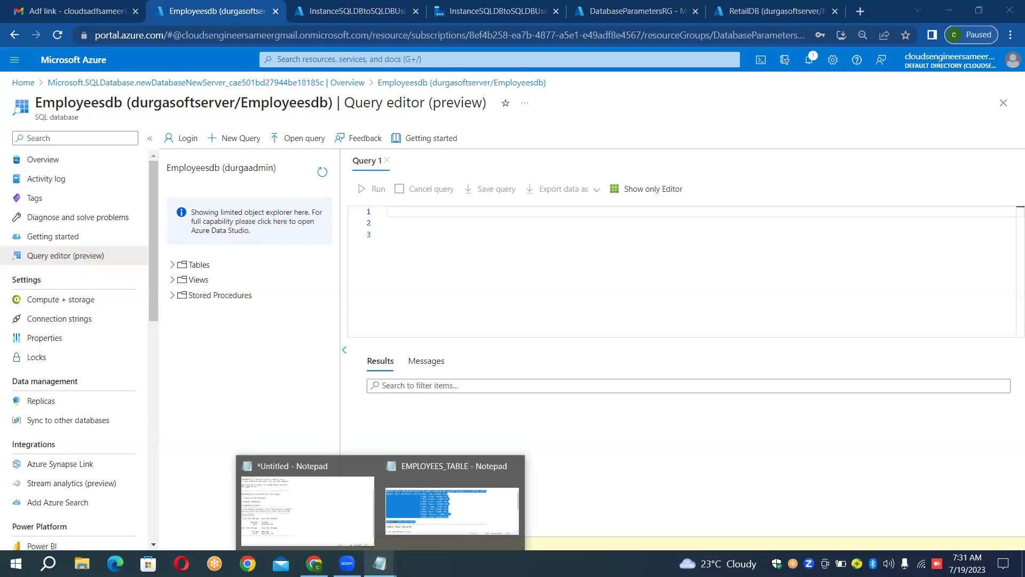
{"action": "left_click", "coordinate": [504, 501]}
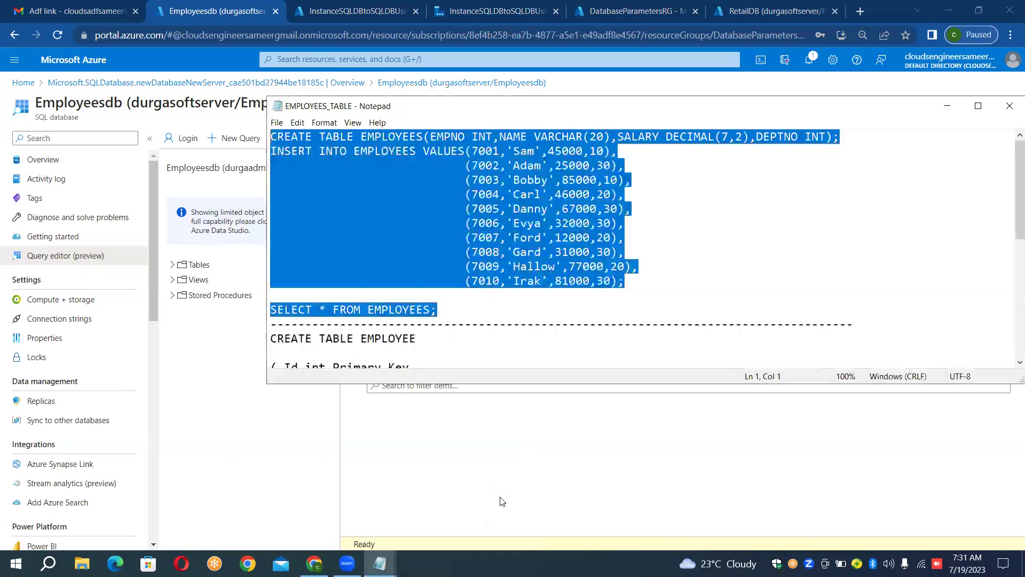
{"action": "left_click", "coordinate": [617, 241]}
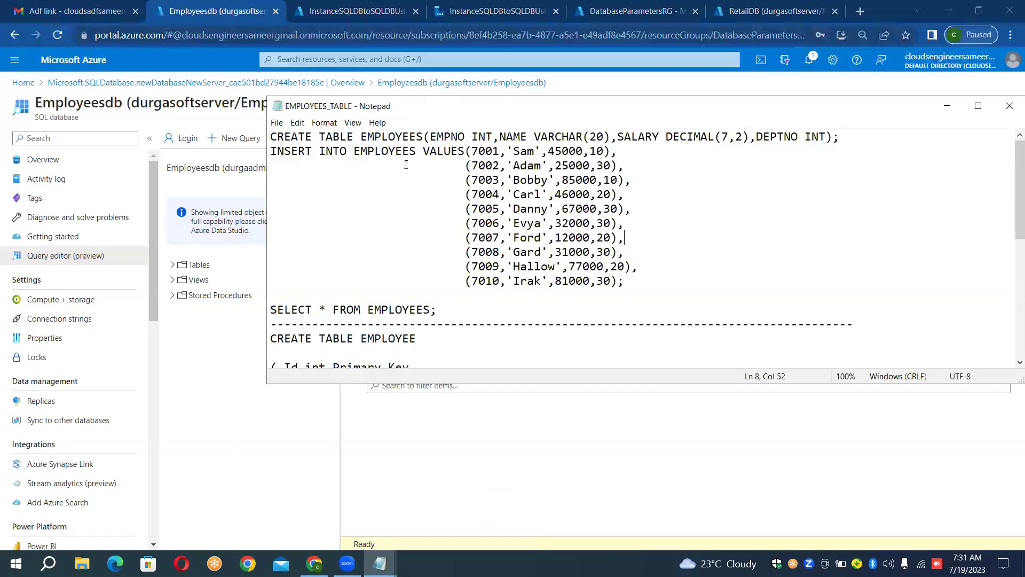
{"action": "left_click", "coordinate": [273, 136]}
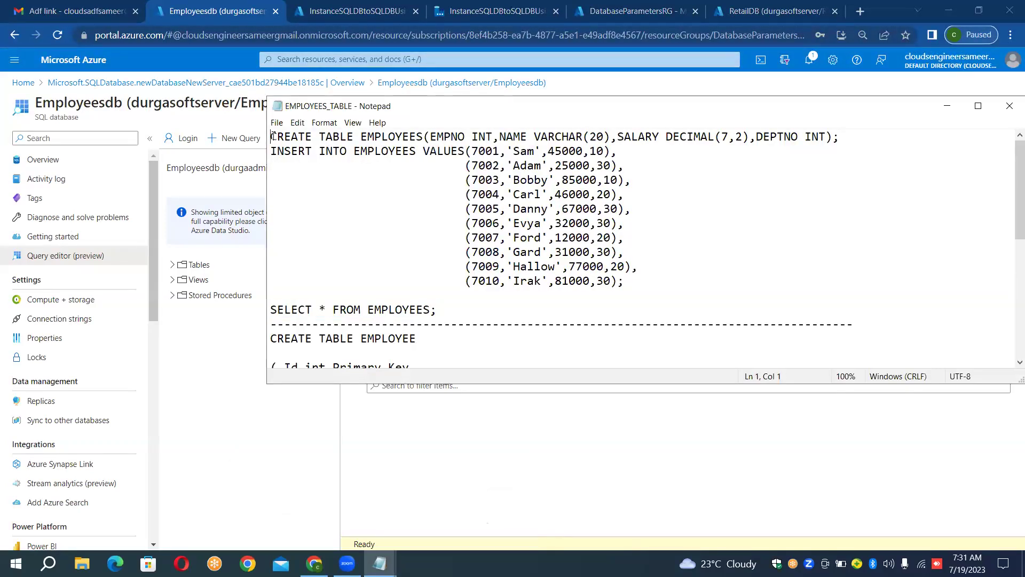
{"action": "key", "text": "shift+Down"}
{"action": "key", "text": "shift+Down"}
{"action": "key", "text": "shift+Down"}
{"action": "key", "text": "shift+Down"}
{"action": "key", "text": "shift+Down"}
{"action": "key", "text": "shift+Down"}
{"action": "key", "text": "shift+Down"}
{"action": "key", "text": "shift+Down"}
{"action": "key", "text": "shift+Down"}
{"action": "key", "text": "shift+Down"}
{"action": "key", "text": "shift+Down"}
{"action": "key", "text": "shift+Down"}
{"action": "key", "text": "shift+Down"}
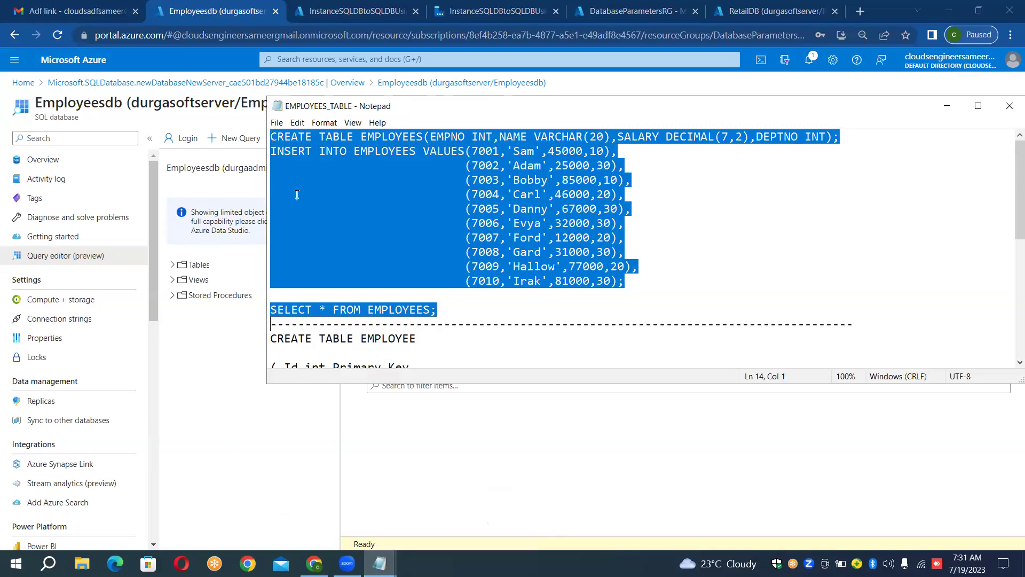
{"action": "left_click", "coordinate": [948, 105]}
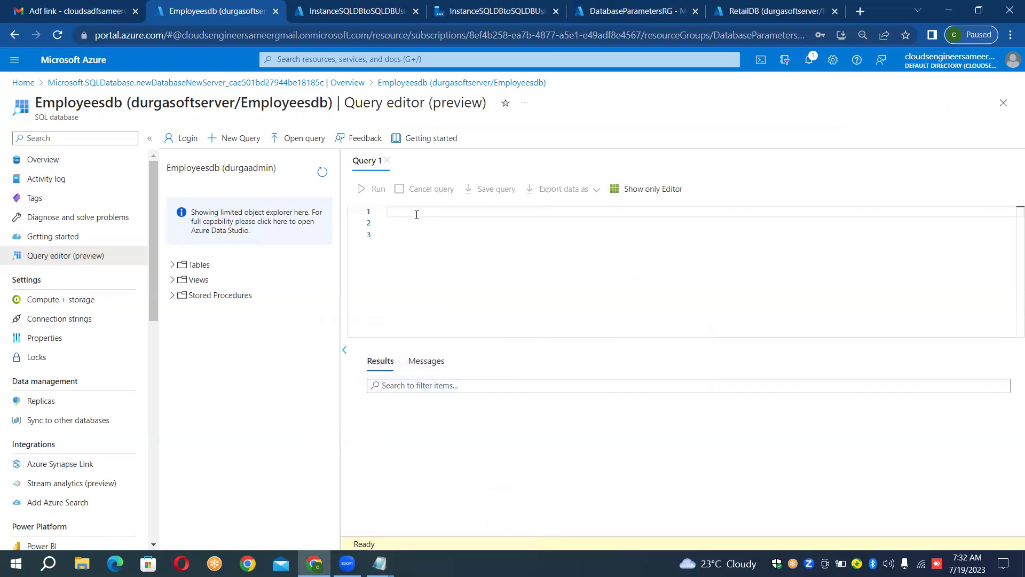
Step: Paste the EMPLOYEES create, insert and select statements into Query 1 of Employeesdb and go back to the first line
{"action": "key", "text": "ctrl+v"}
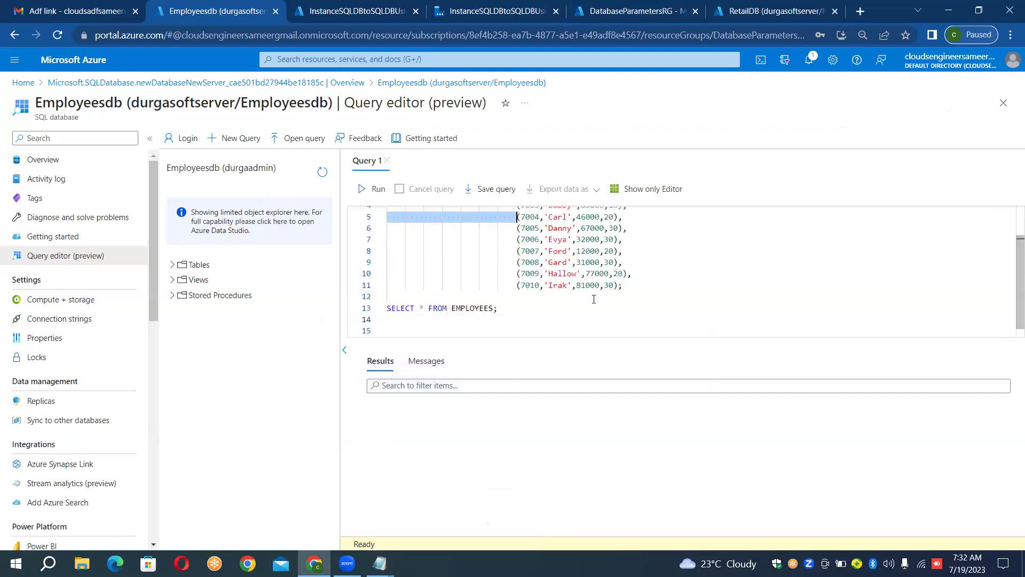
{"action": "left_click", "coordinate": [527, 310]}
{"action": "key", "text": "Up"}
{"action": "key", "text": "Up"}
{"action": "key", "text": "Up"}
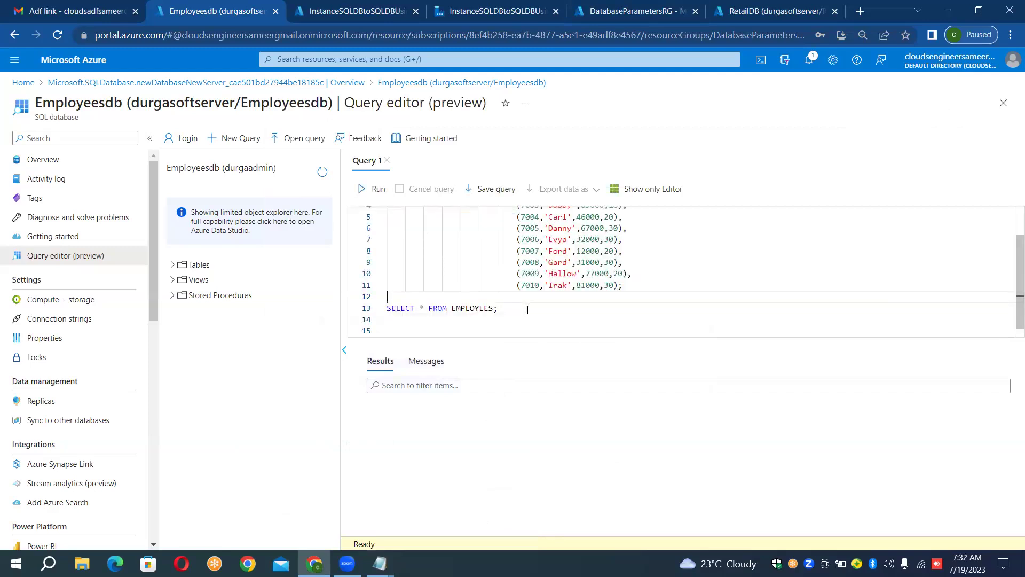
{"action": "key", "text": "Up"}
{"action": "key", "text": "Up"}
{"action": "key", "text": "Up"}
{"action": "key", "text": "Up"}
{"action": "key", "text": "Up"}
{"action": "key", "text": "Up"}
{"action": "key", "text": "Up"}
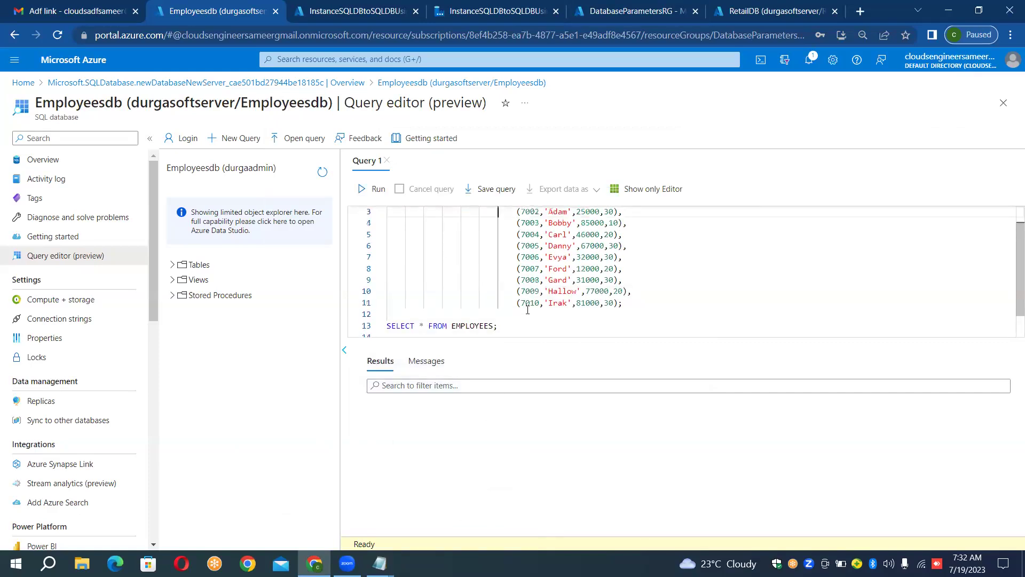
{"action": "key", "text": "Up"}
{"action": "key", "text": "Up"}
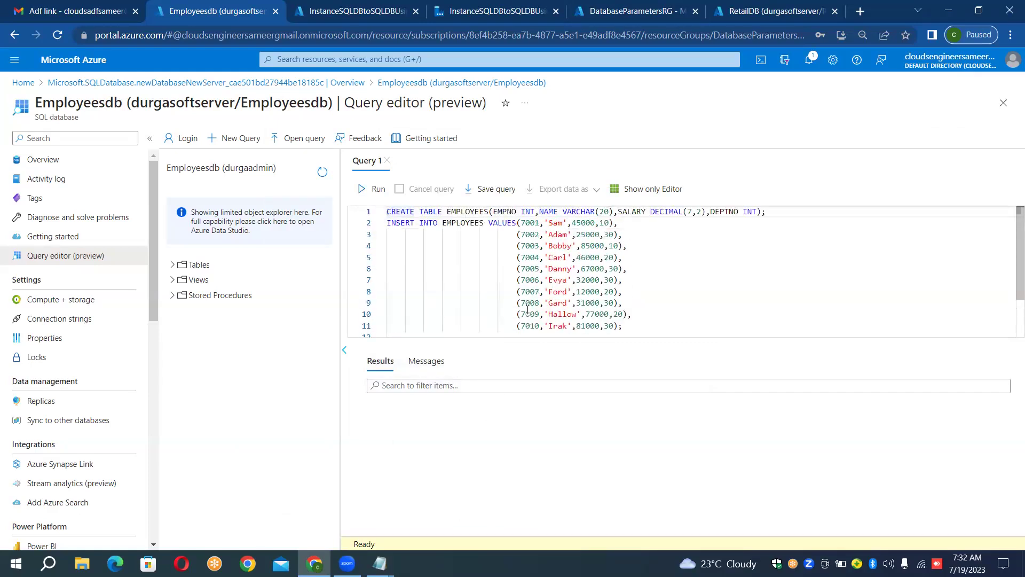
{"action": "key", "text": "shift+Down"}
{"action": "key", "text": "shift+Down"}
{"action": "key", "text": "shift+Down"}
{"action": "key", "text": "shift+Down"}
{"action": "key", "text": "shift+Down"}
{"action": "key", "text": "shift+Down"}
{"action": "key", "text": "shift+Down"}
{"action": "key", "text": "shift+Down"}
{"action": "key", "text": "shift+Down"}
{"action": "key", "text": "shift+Down"}
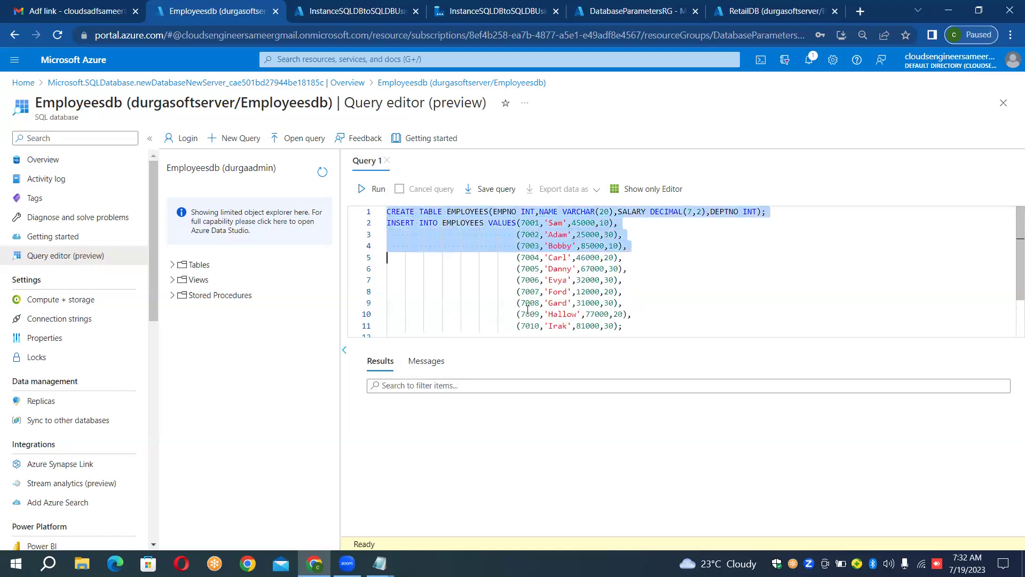
{"action": "key", "text": "shift+Down"}
{"action": "key", "text": "shift+Down"}
{"action": "key", "text": "shift+Down"}
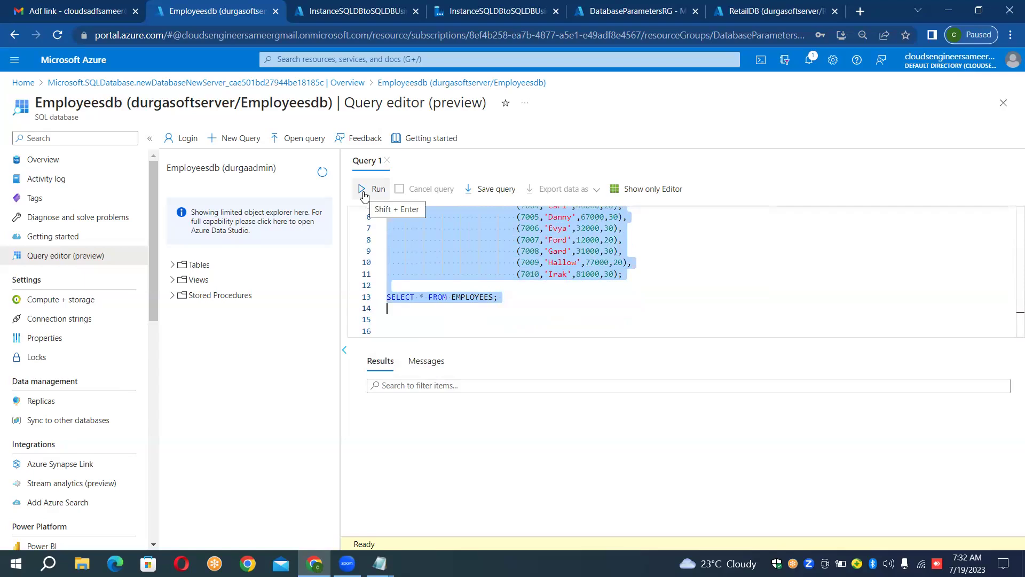
{"action": "left_click", "coordinate": [641, 236]}
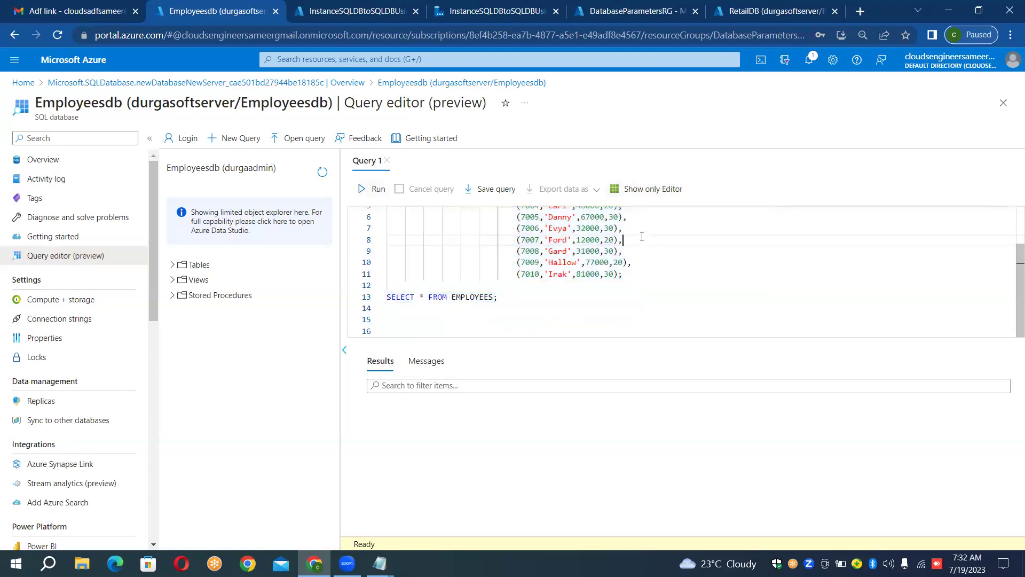
Step: Select the entire script in Query 1 and run it to create, fill and query the EMPLOYEES table
{"action": "key", "text": "ctrl+Home"}
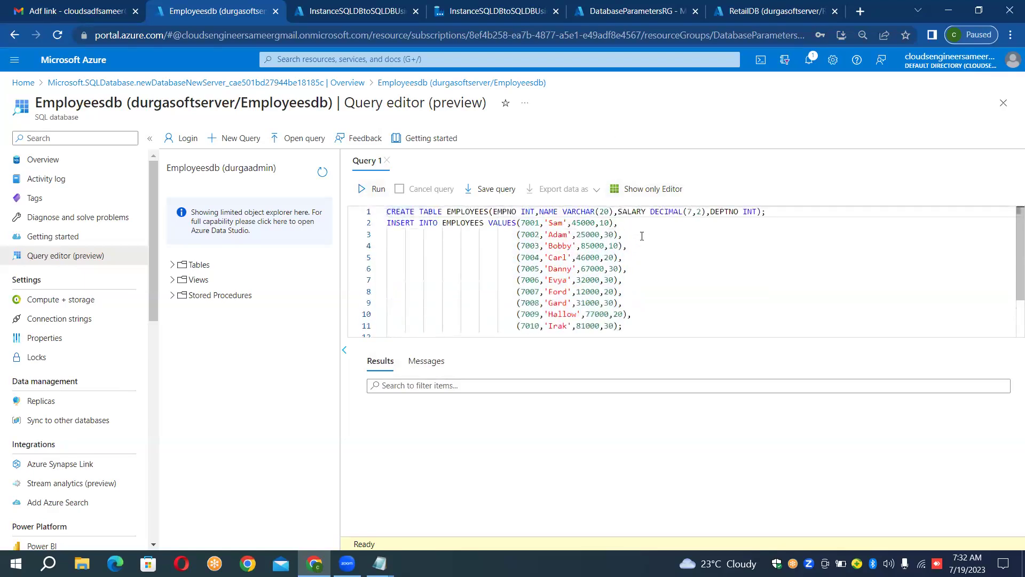
{"action": "key", "text": "Right"}
{"action": "key", "text": "Right"}
{"action": "key", "text": "Right"}
{"action": "key", "text": "Right"}
{"action": "key", "text": "Right"}
{"action": "key", "text": "Right"}
{"action": "key", "text": "Right"}
{"action": "key", "text": "Right"}
{"action": "key", "text": "Right"}
{"action": "key", "text": "Right"}
{"action": "key", "text": "Down"}
{"action": "key", "text": "Down"}
{"action": "key", "text": "Down"}
{"action": "key", "text": "Down"}
{"action": "key", "text": "Down"}
{"action": "key", "text": "Down"}
{"action": "key", "text": "Down"}
{"action": "key", "text": "Down"}
{"action": "key", "text": "Down"}
{"action": "key", "text": "Down"}
{"action": "key", "text": "Down"}
{"action": "key", "text": "Down"}
{"action": "key", "text": "Down"}
{"action": "key", "text": "Down"}
{"action": "key", "text": "Down"}
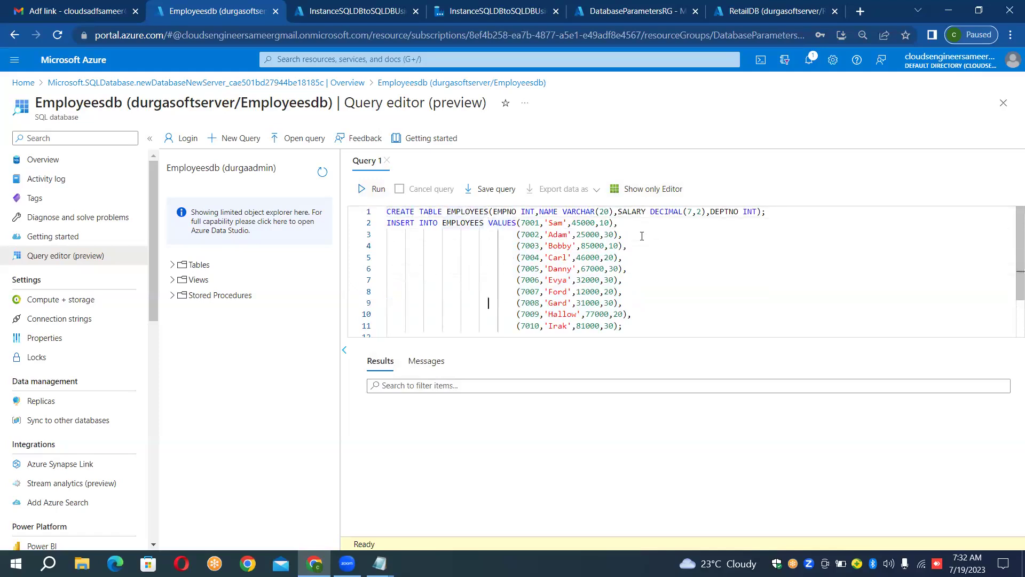
{"action": "key", "text": "shift+Up"}
{"action": "key", "text": "shift+Up"}
{"action": "key", "text": "shift+Up"}
{"action": "key", "text": "shift+Up"}
{"action": "key", "text": "shift+Up"}
{"action": "key", "text": "shift+Up"}
{"action": "key", "text": "shift+Up"}
{"action": "key", "text": "shift+Up"}
{"action": "key", "text": "shift+Up"}
{"action": "key", "text": "shift+Up"}
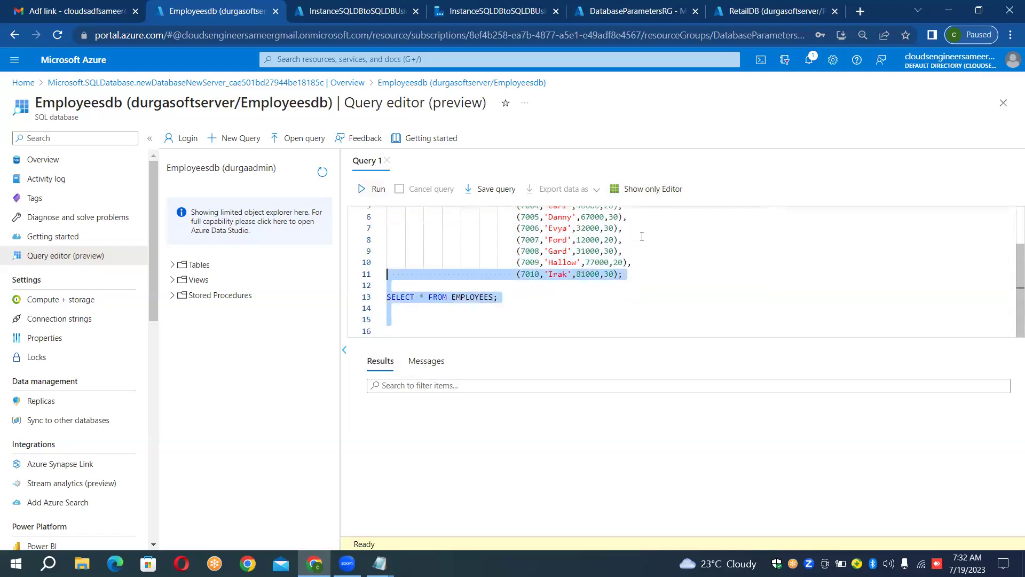
{"action": "key", "text": "shift+Up"}
{"action": "key", "text": "shift+Up"}
{"action": "key", "text": "shift+Up"}
{"action": "key", "text": "shift+Up"}
{"action": "key", "text": "shift+Up"}
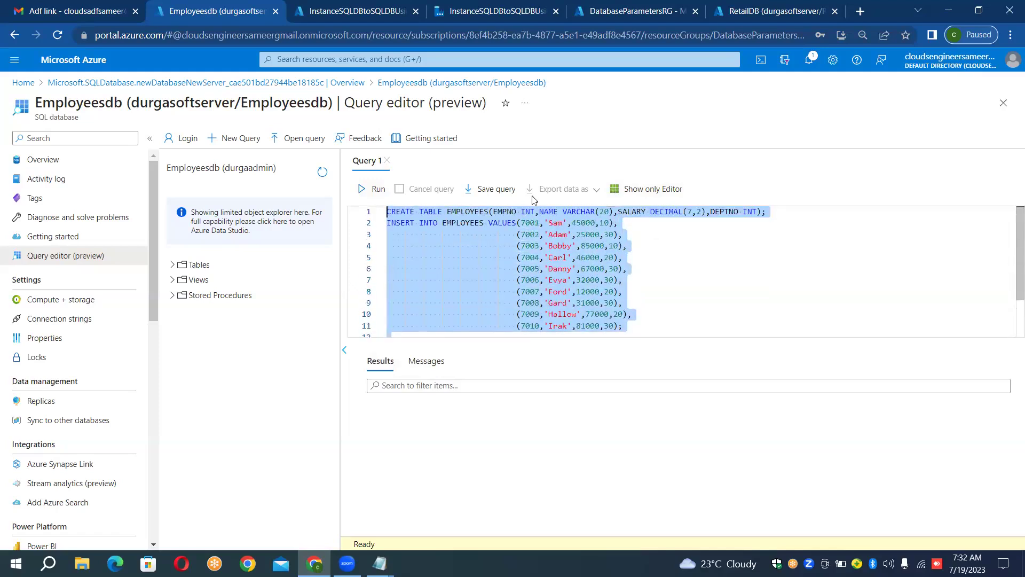
{"action": "left_click", "coordinate": [365, 190]}
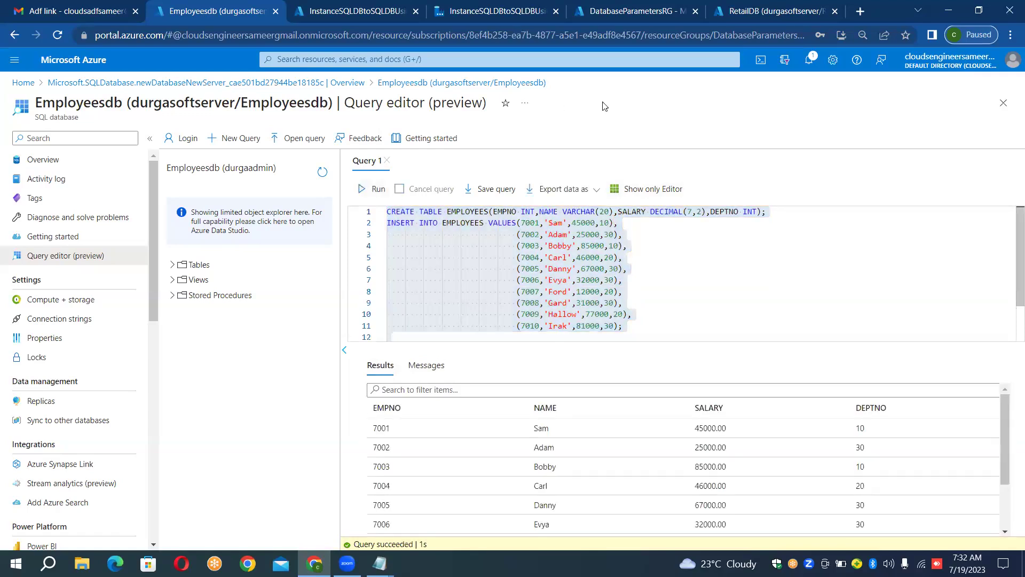
Step: Return to Data Factory, set the table of dataset DS_SQLDB_SOURCE to Employees, and preview its data
{"action": "left_click", "coordinate": [623, 7]}
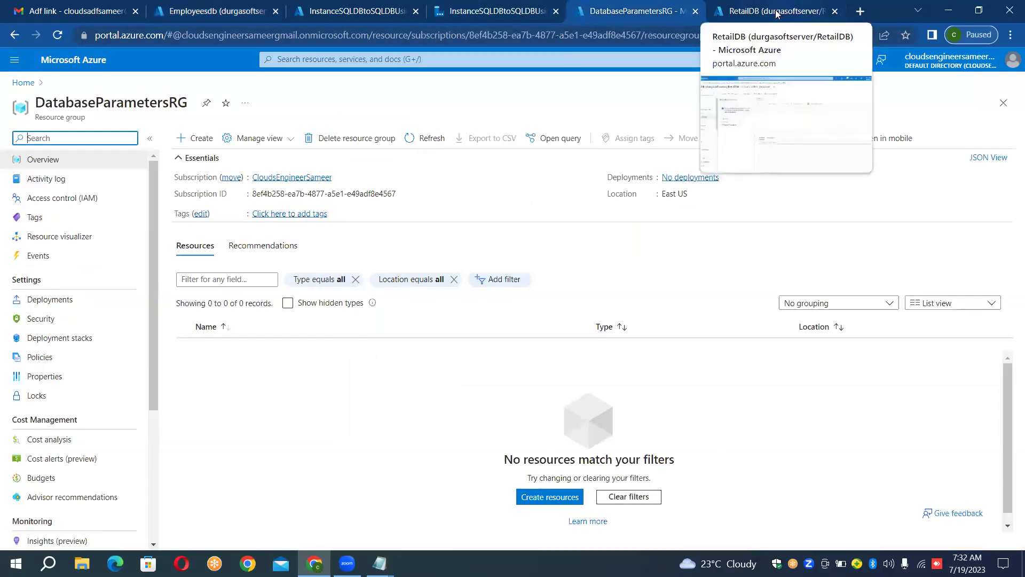
{"action": "left_click", "coordinate": [521, 10]}
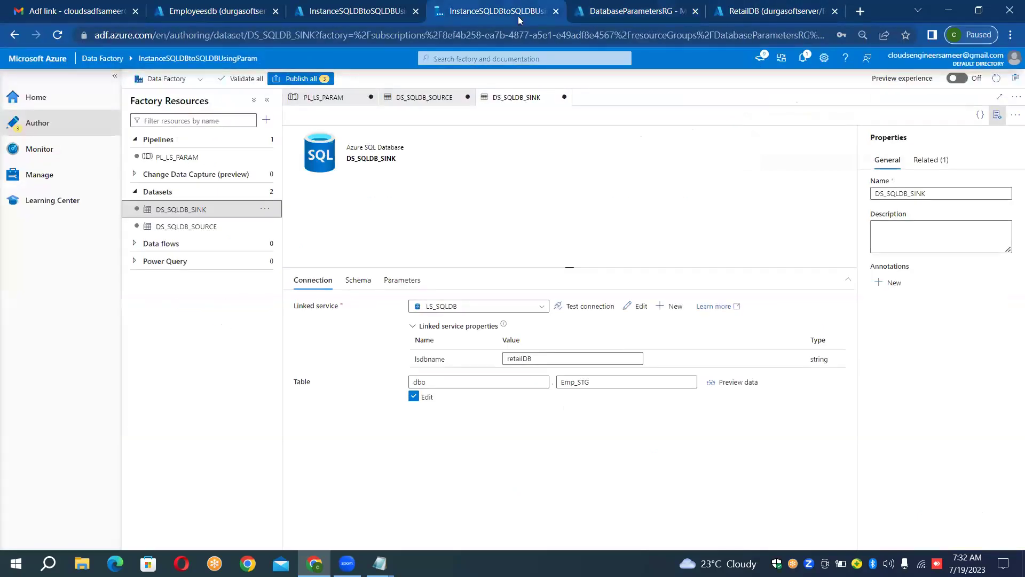
{"action": "left_click", "coordinate": [222, 233]}
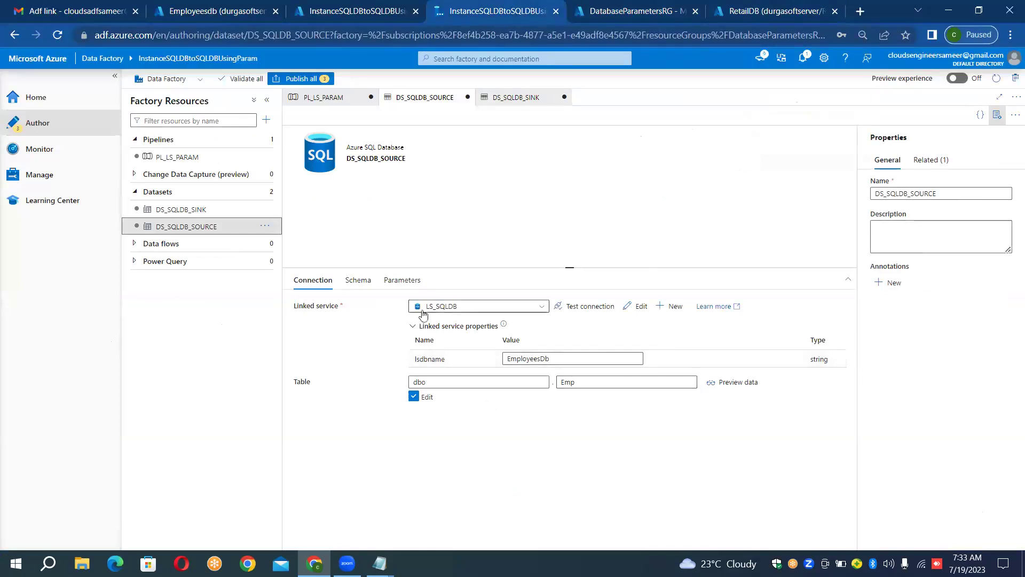
{"action": "left_click", "coordinate": [413, 327]}
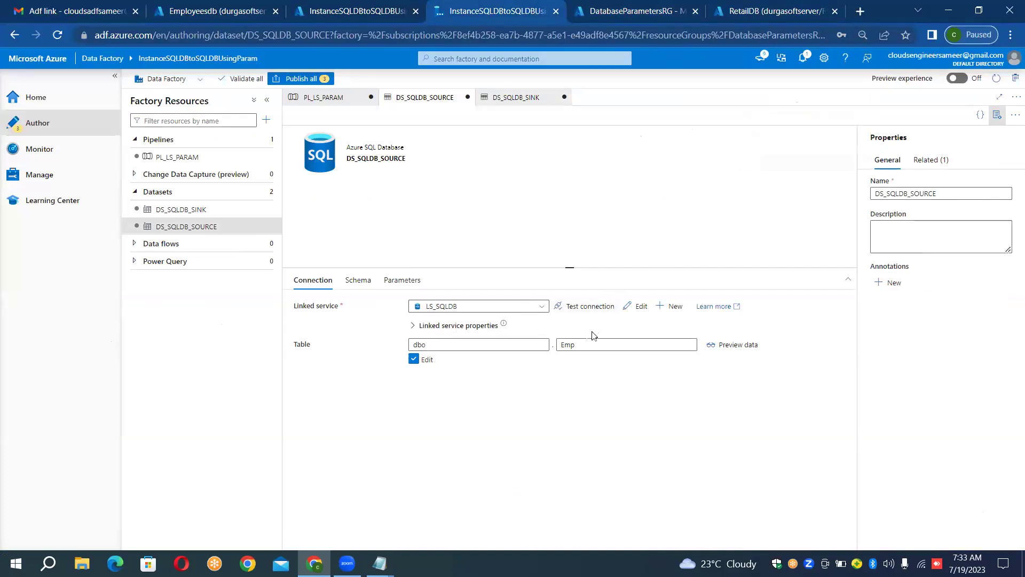
{"action": "left_click", "coordinate": [583, 346]}
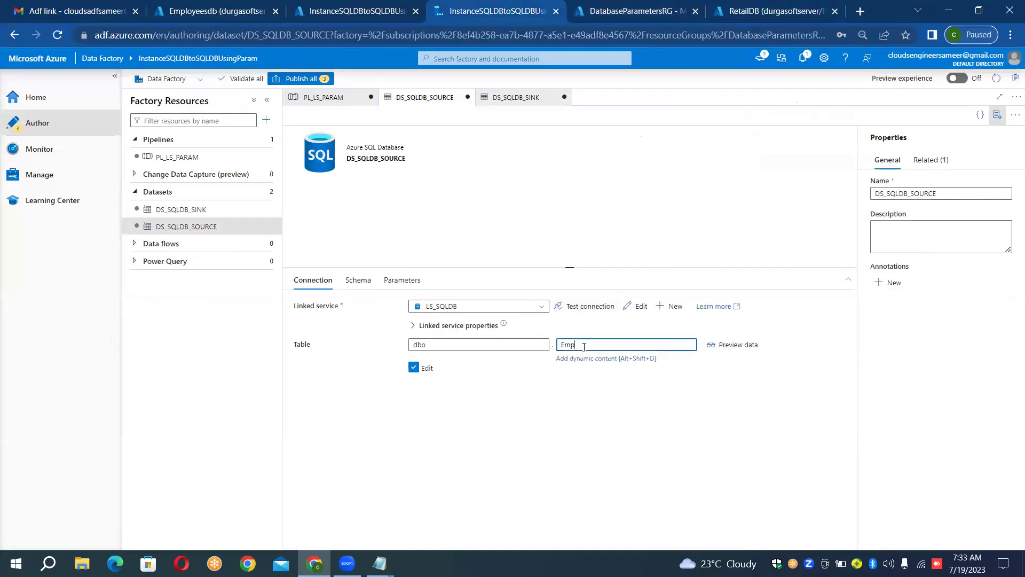
{"action": "type", "text": "loyees"}
{"action": "left_click", "coordinate": [710, 348]}
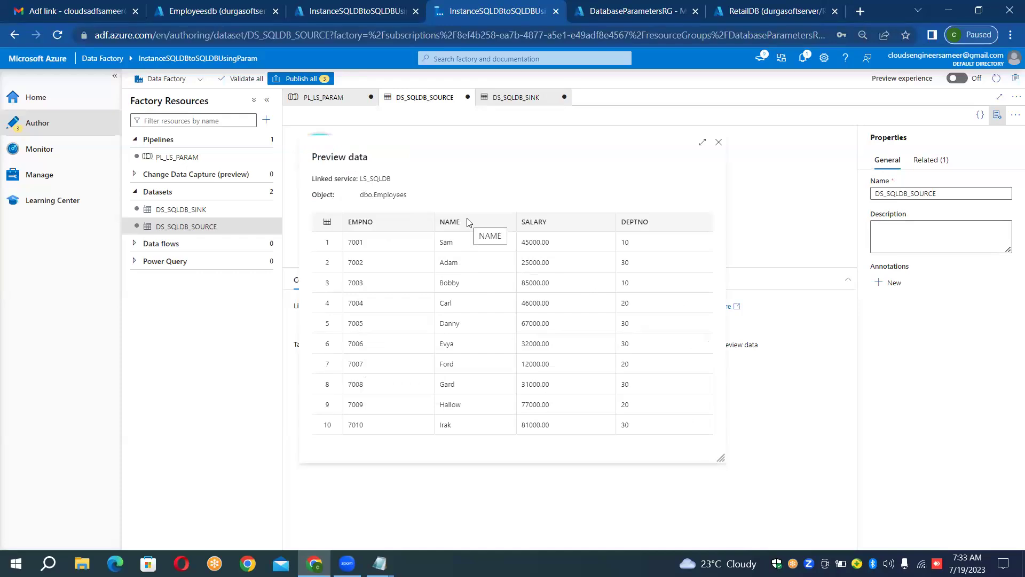
{"action": "left_click", "coordinate": [719, 144]}
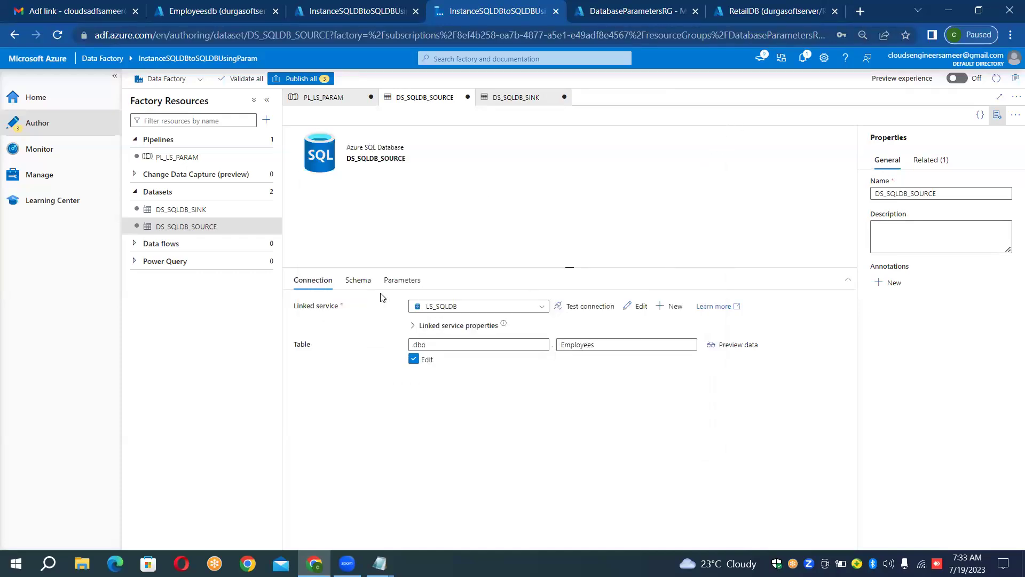
Step: Set the sink table option of Copy data1 in PL_LS_PARAM to Auto create table and start a debug run of the pipeline
{"action": "left_click", "coordinate": [196, 164]}
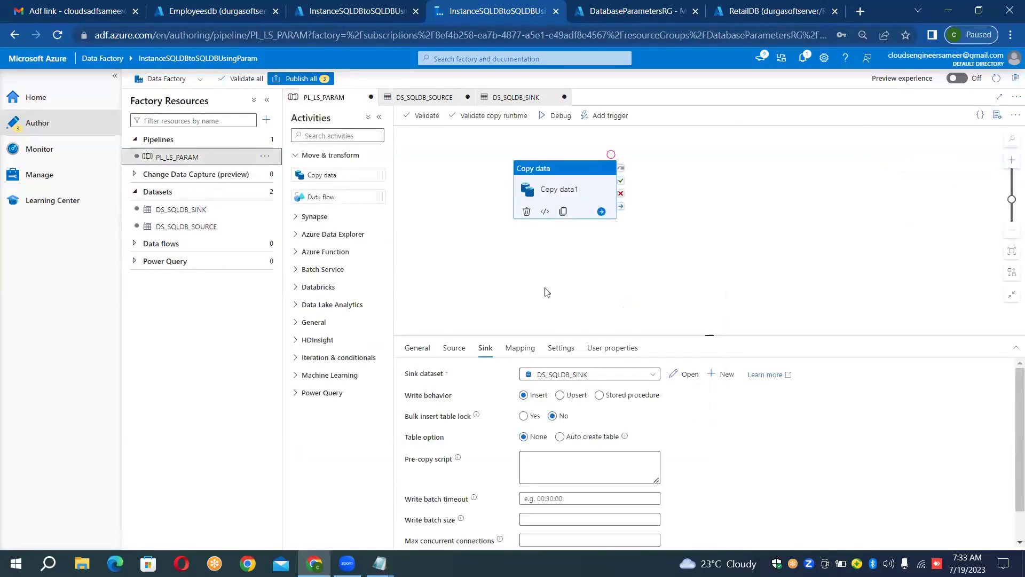
{"action": "left_click", "coordinate": [560, 436]}
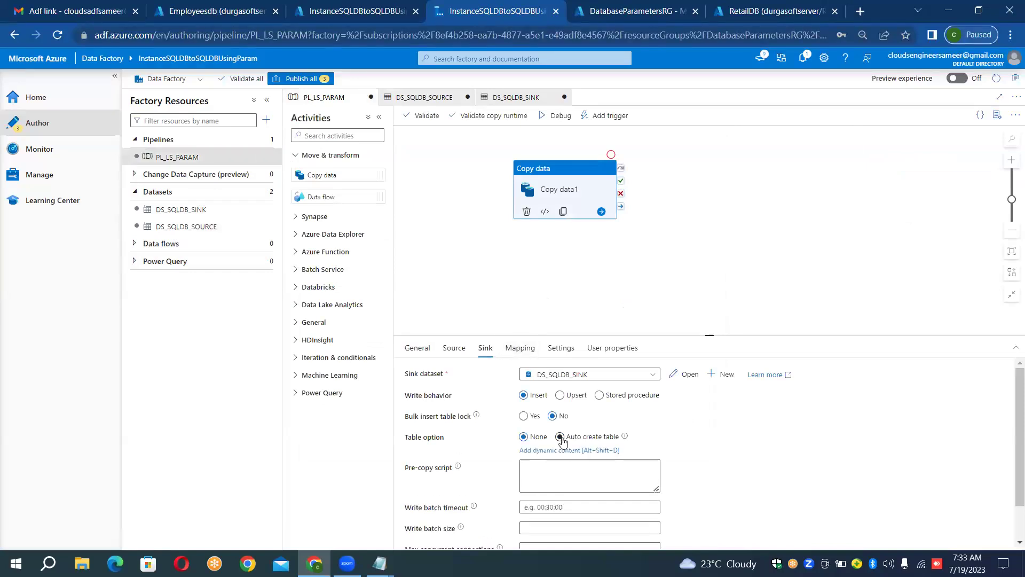
{"action": "left_click", "coordinate": [454, 350]}
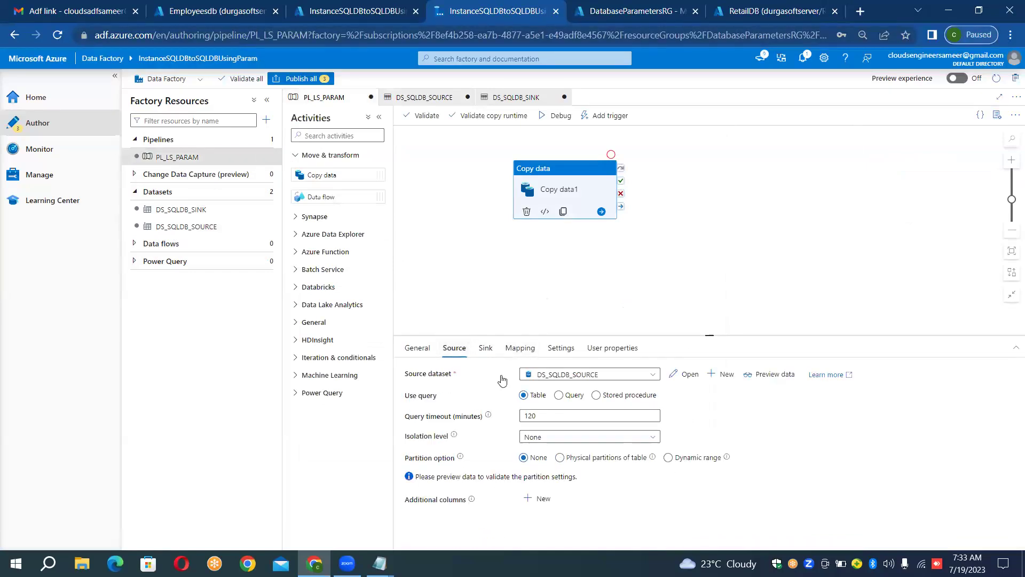
{"action": "left_click", "coordinate": [486, 350]}
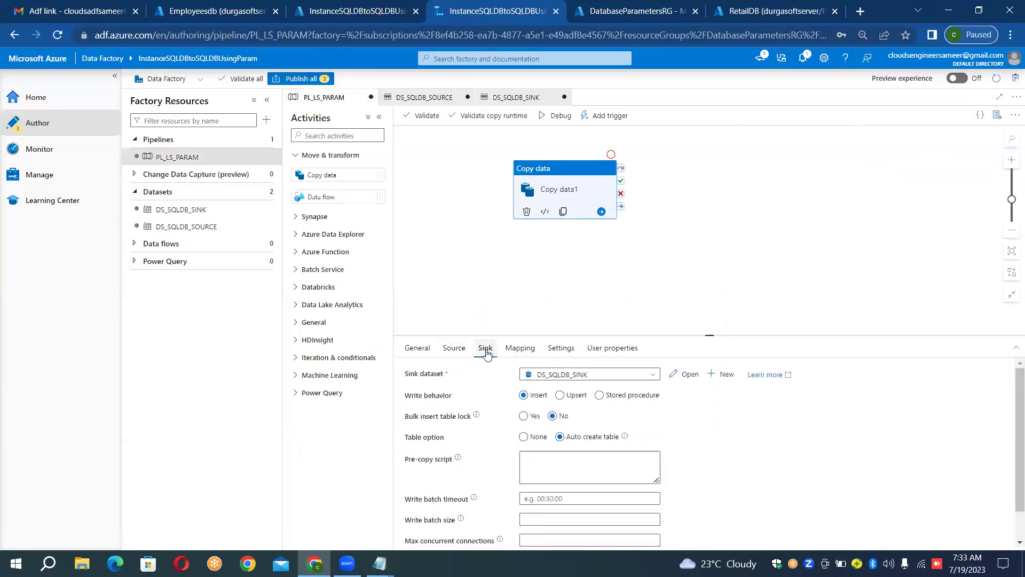
{"action": "left_click", "coordinate": [455, 350]}
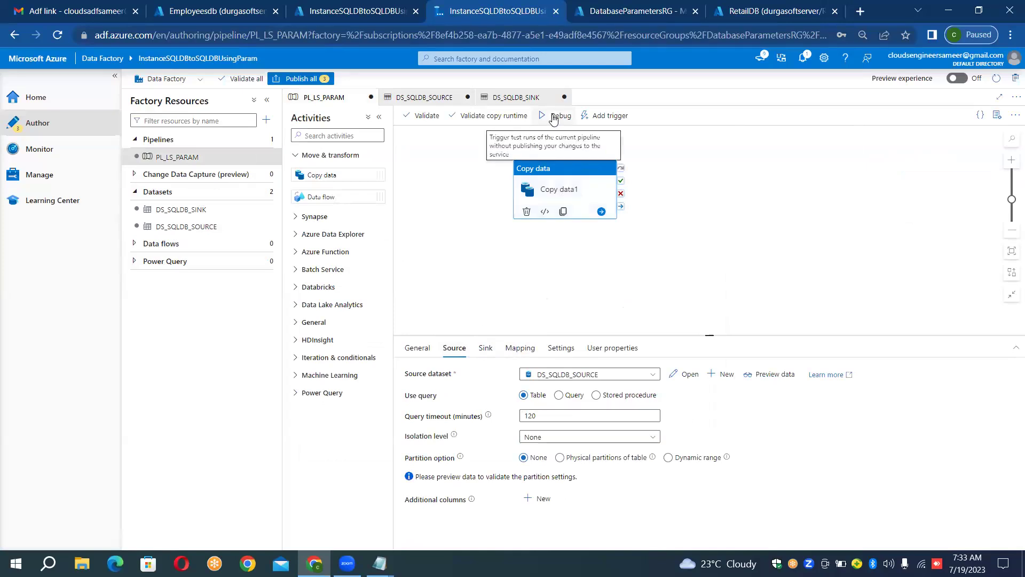
{"action": "left_click", "coordinate": [485, 349]}
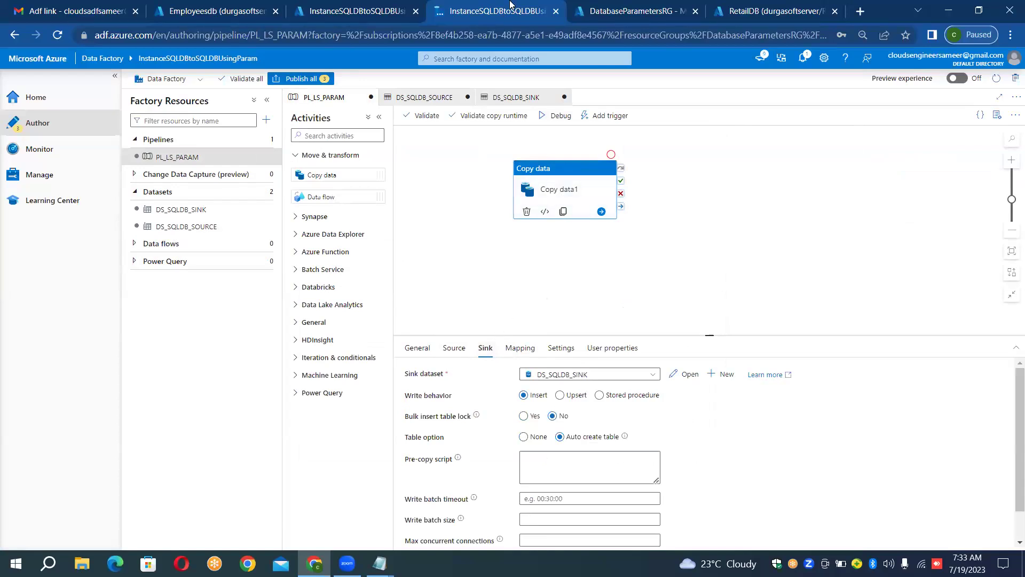
{"action": "left_click", "coordinate": [549, 116]}
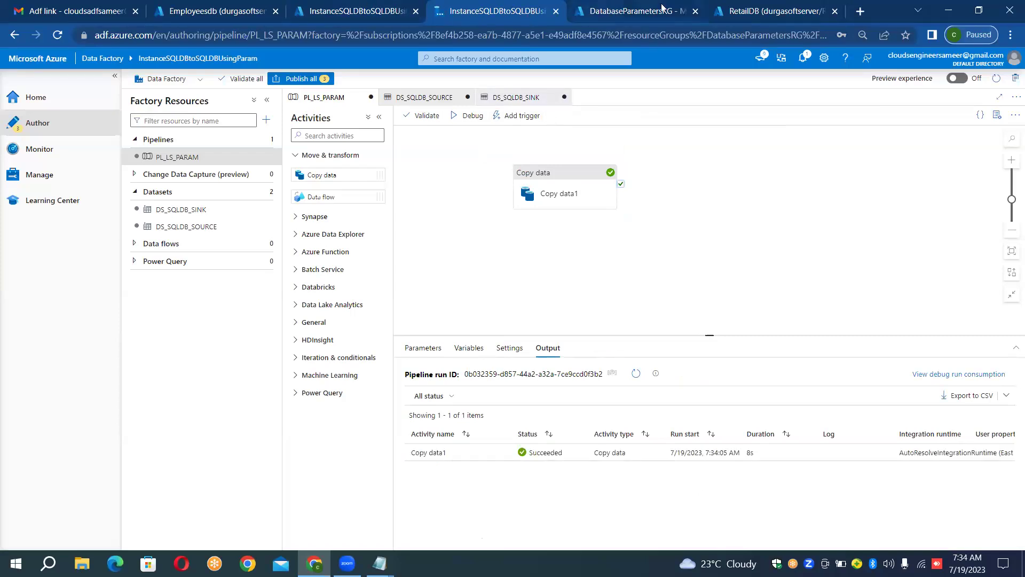
Step: In the RetailDB query editor, expand the tables and write the query SELECT * FROM [dbo].[Emp_STG]; in Query 1
{"action": "left_click", "coordinate": [774, 11]}
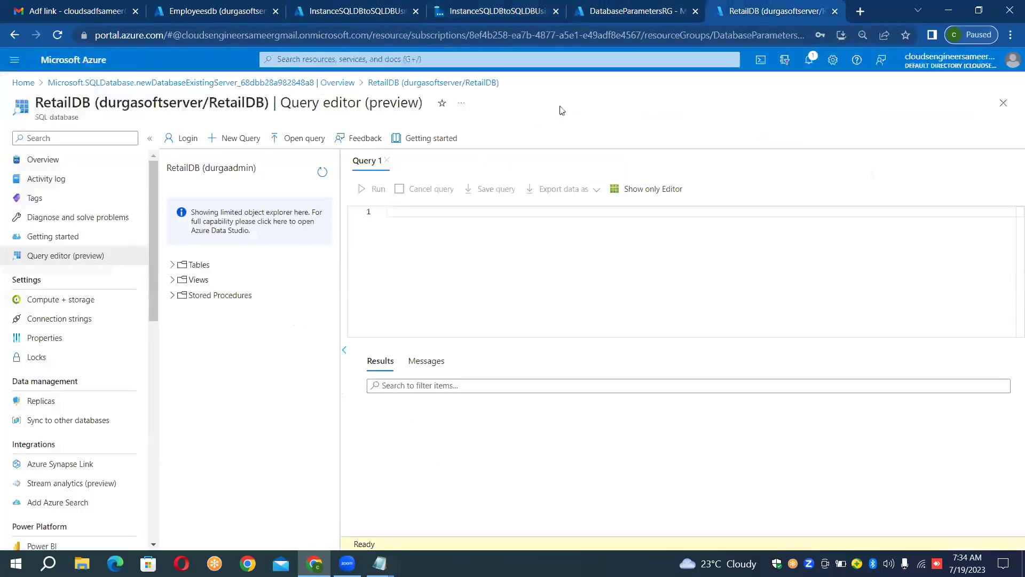
{"action": "left_click", "coordinate": [172, 266]}
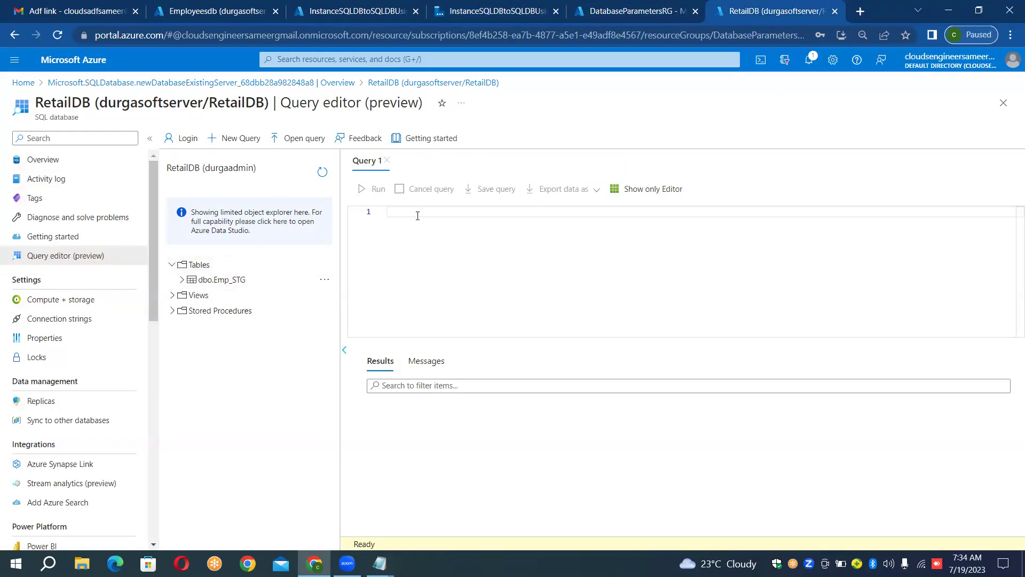
{"action": "type", "text": "SELECT * FROM EMP_"}
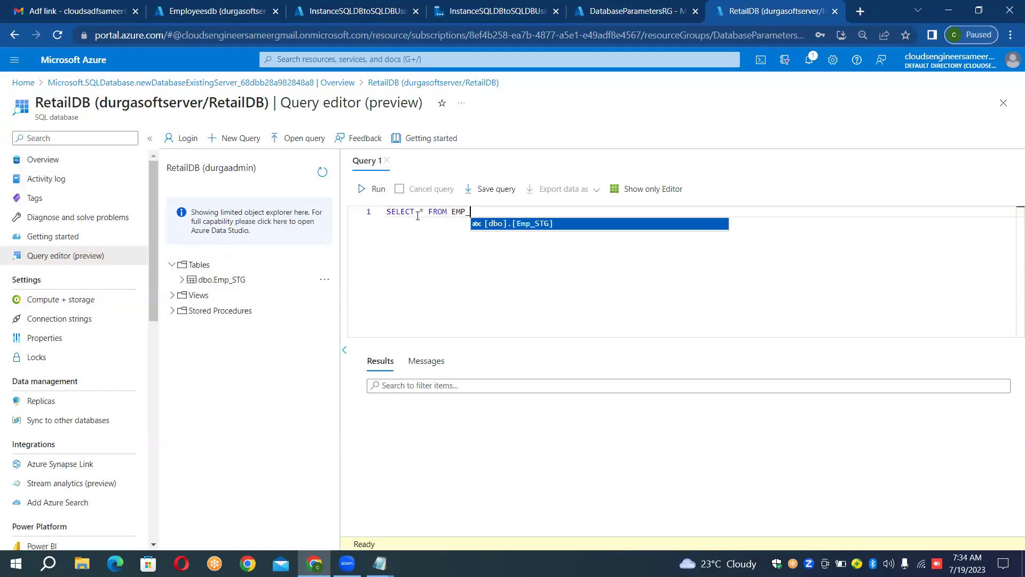
{"action": "type", "text": "STG"}
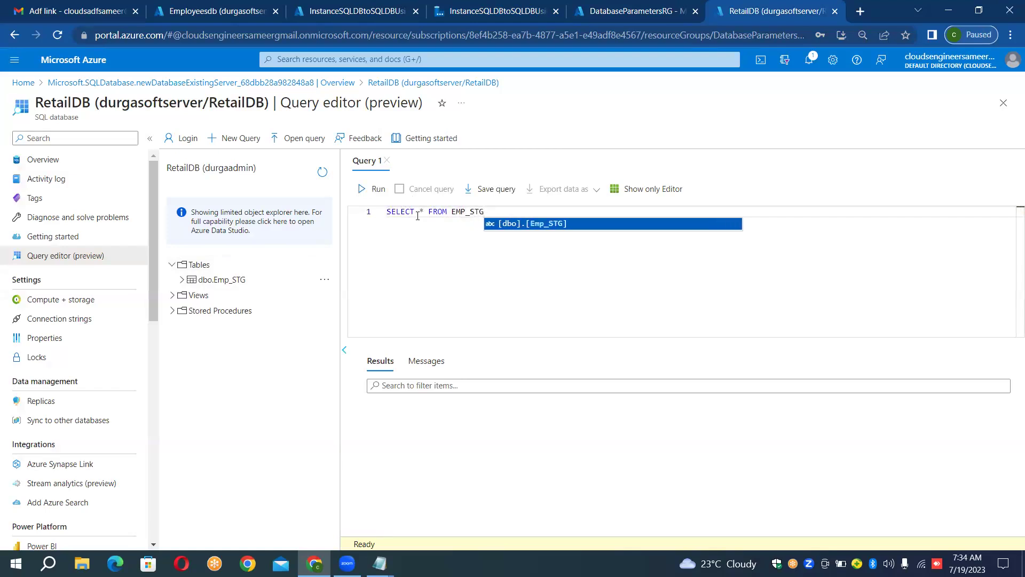
{"action": "key", "text": "Return"}
{"action": "type", "text": ";"}
{"action": "key", "text": "ctrl+a"}
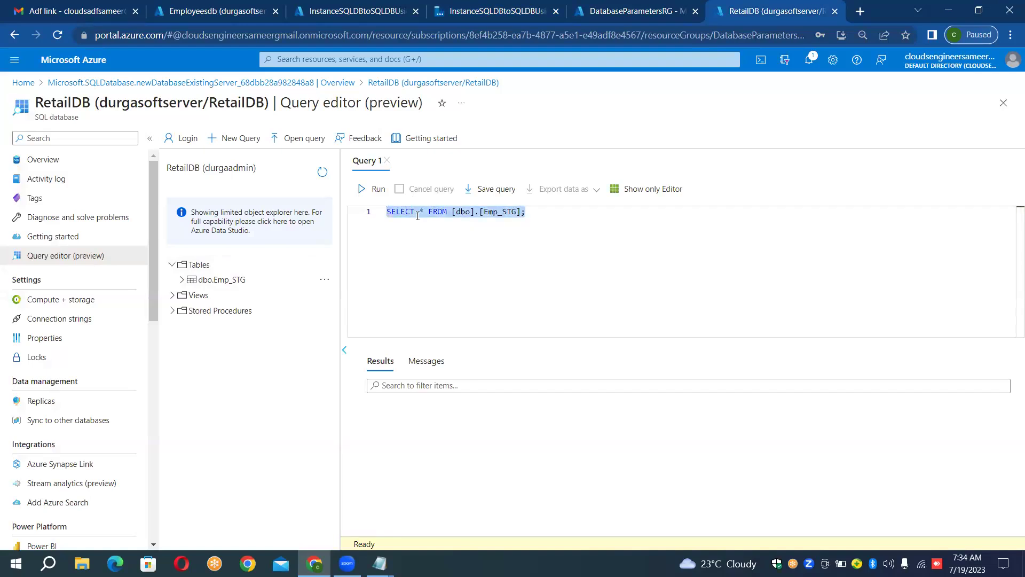
Step: Run the Emp_STG query to check the copied rows, and return to pipeline PL_LS_PARAM in Data Factory
{"action": "left_click", "coordinate": [375, 190]}
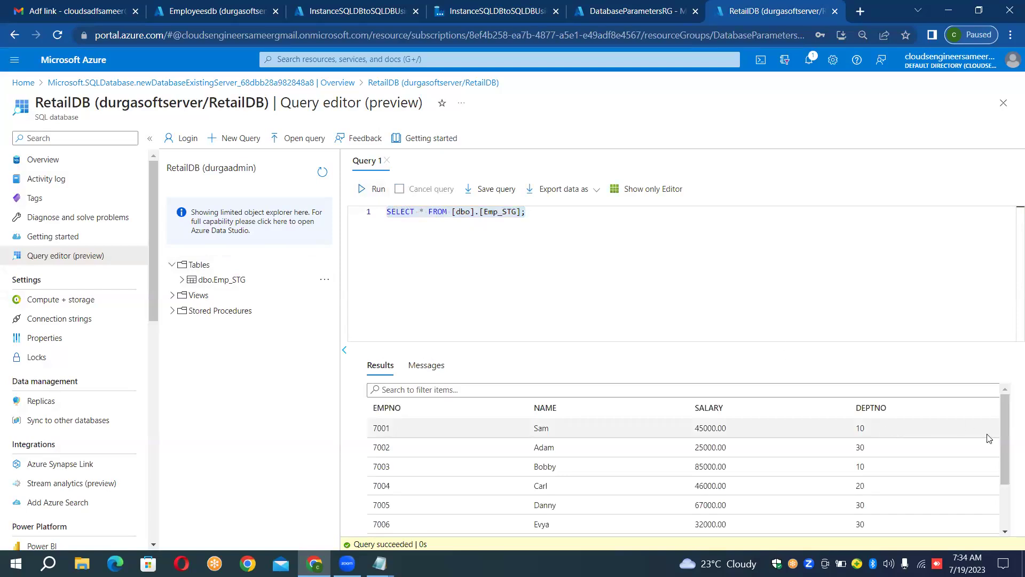
{"action": "left_click_drag", "start_coordinate": [1003, 435], "coordinate": [988, 393]}
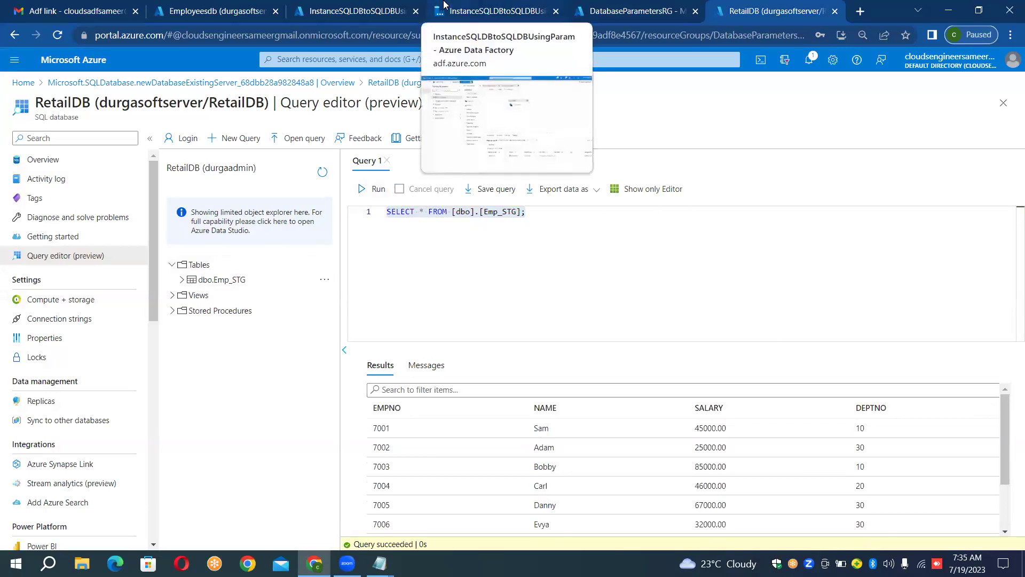
{"action": "left_click", "coordinate": [462, 6]}
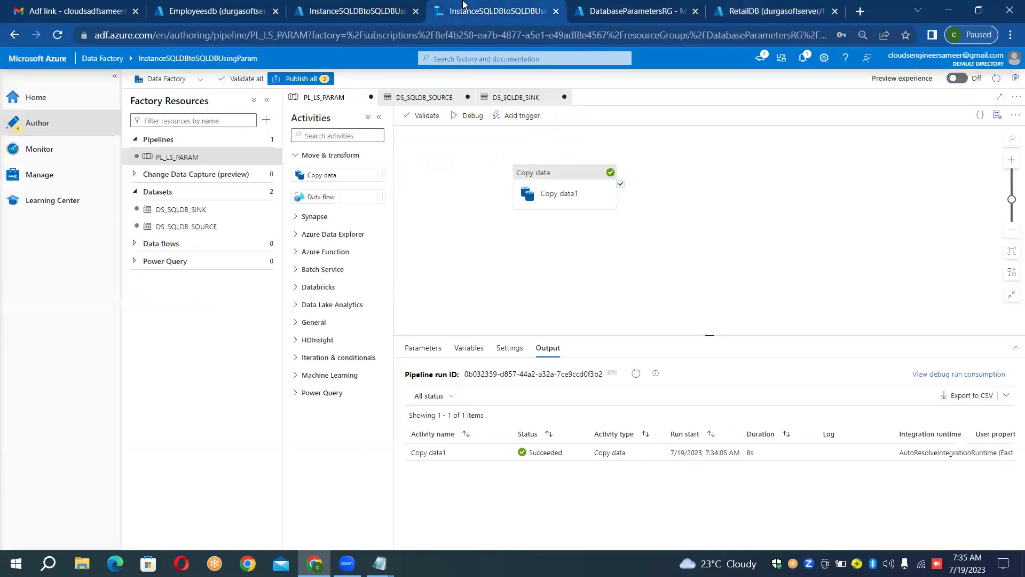